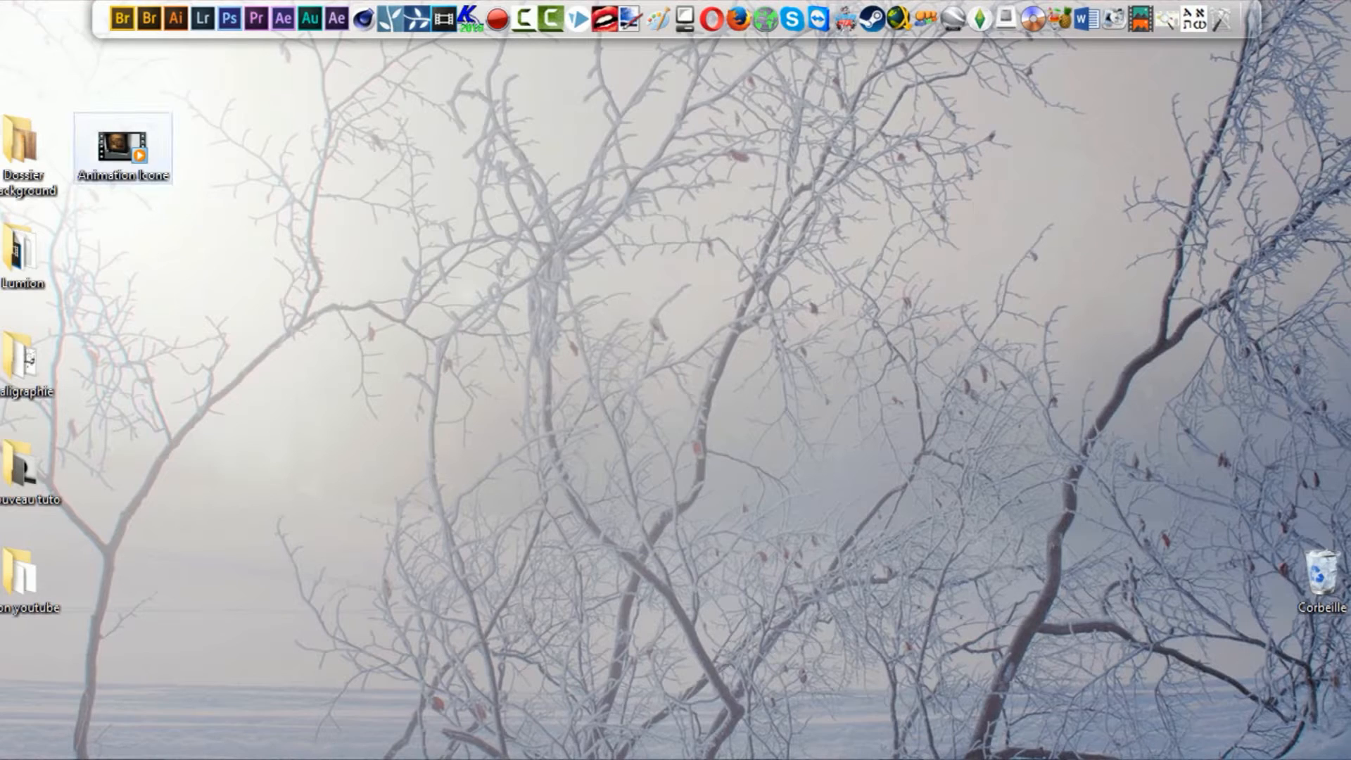
# Play the Animation Icone video from the desktop to view the finished effect, and close the player.
pyautogui.doubleClick(123, 148)
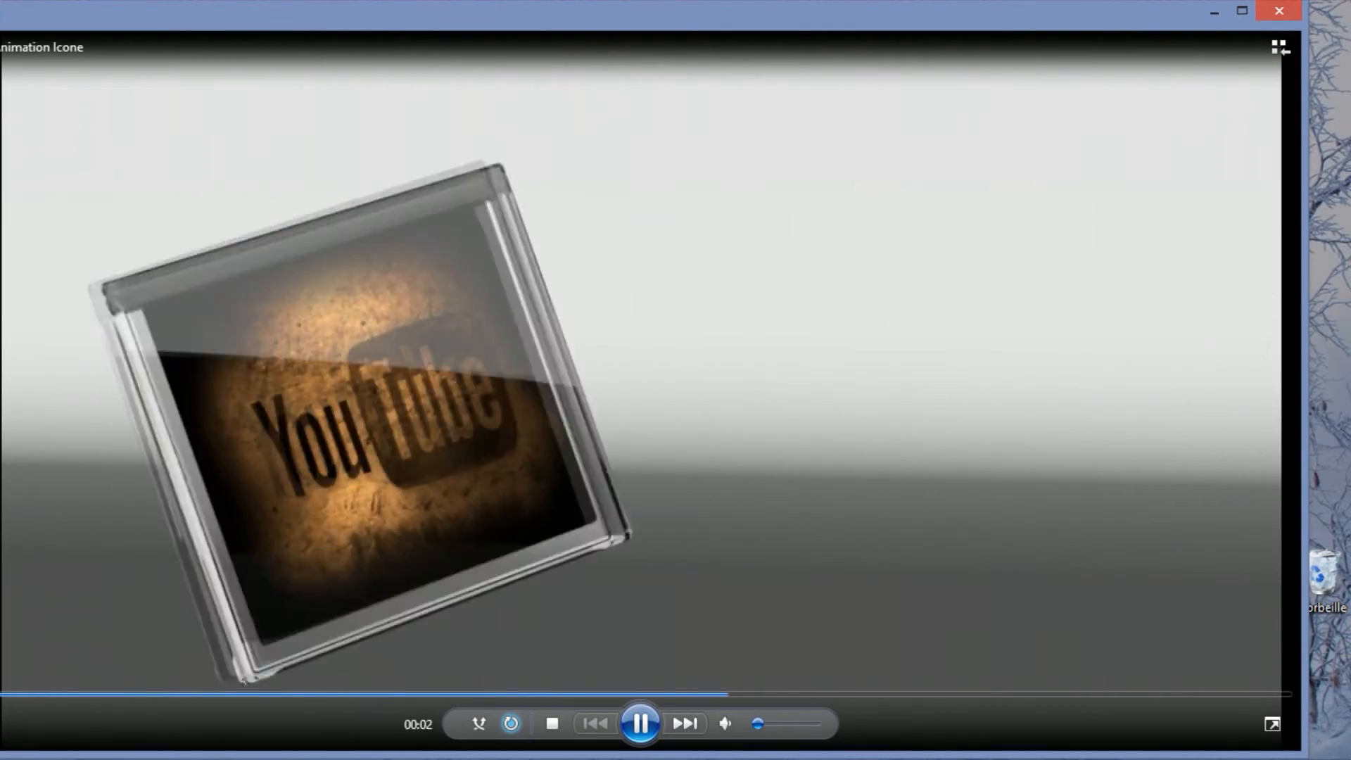
pyautogui.click(1279, 11)
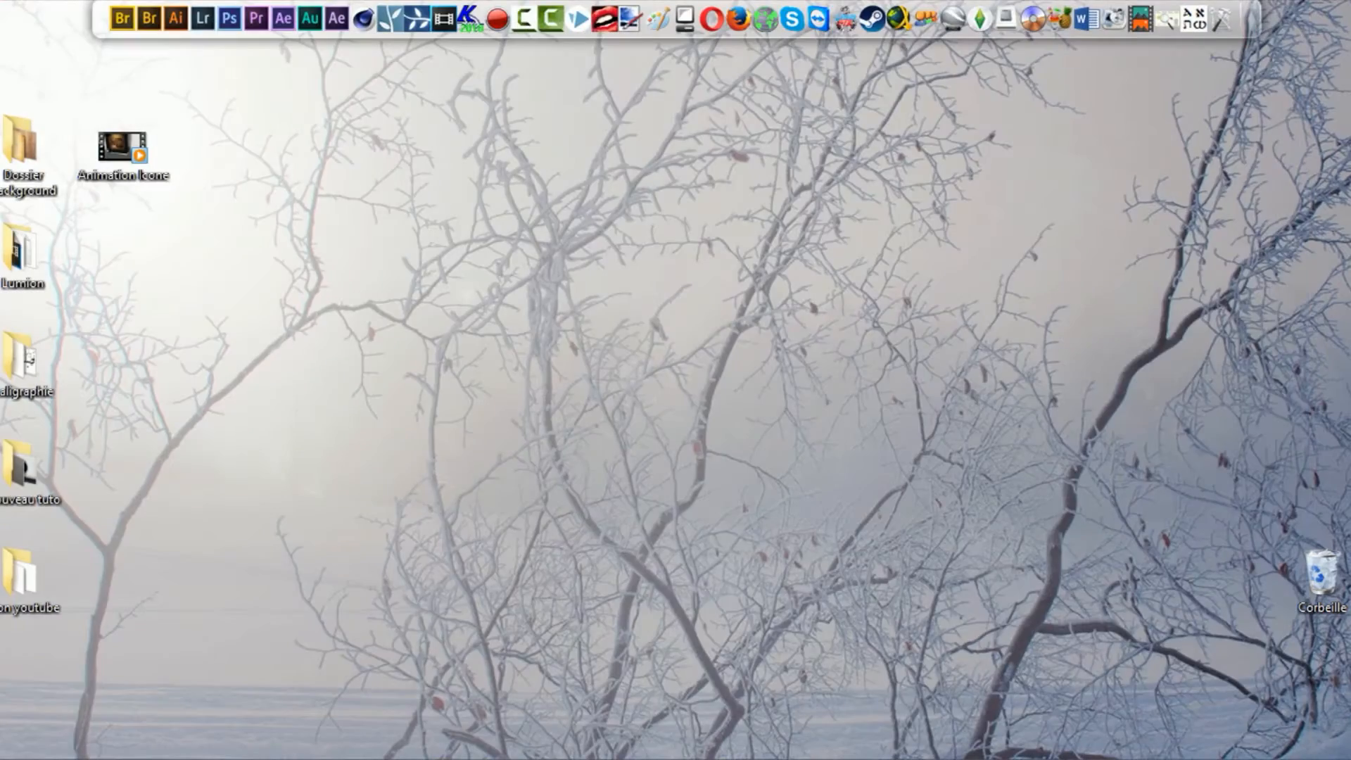
# Open Cinema 4D, add a cube and raise it along Y to about 221.8 cm.
pyautogui.click(373, 29)
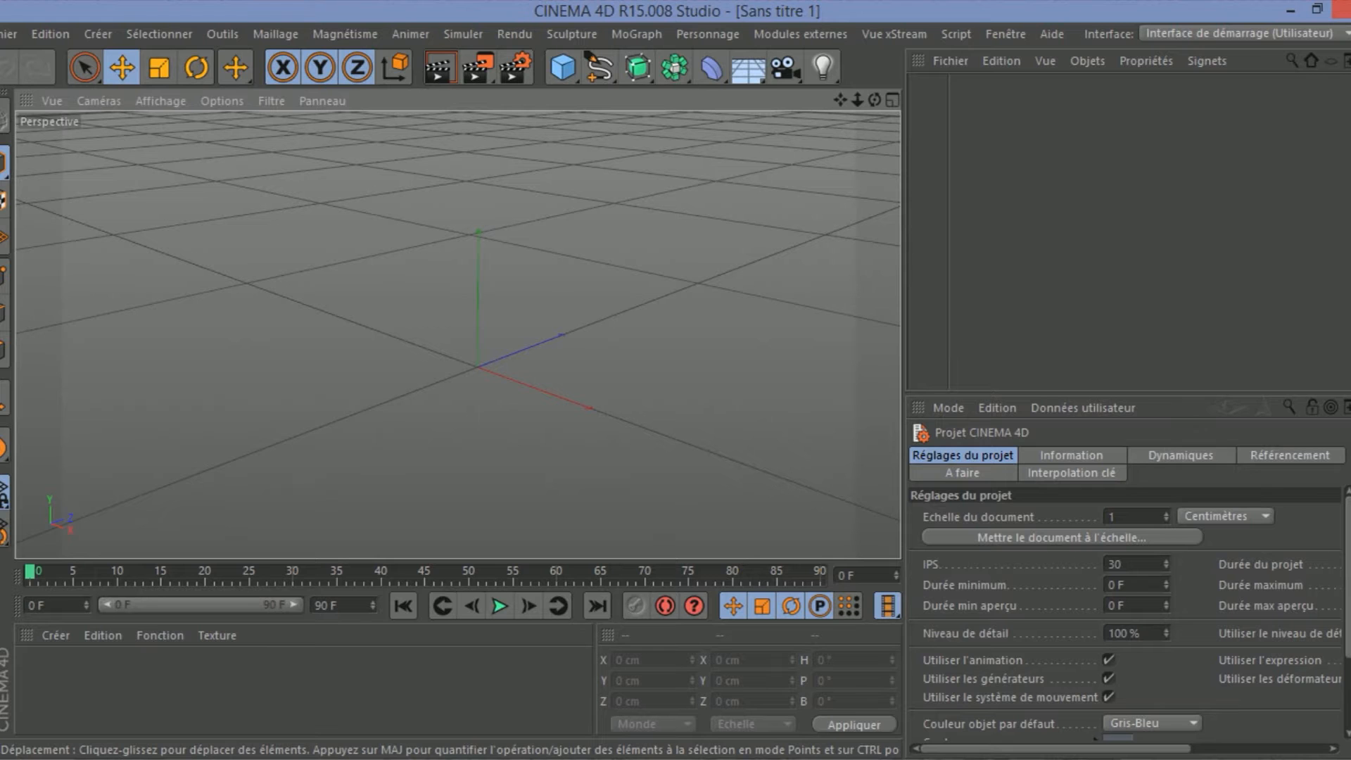
pyautogui.click(563, 67)
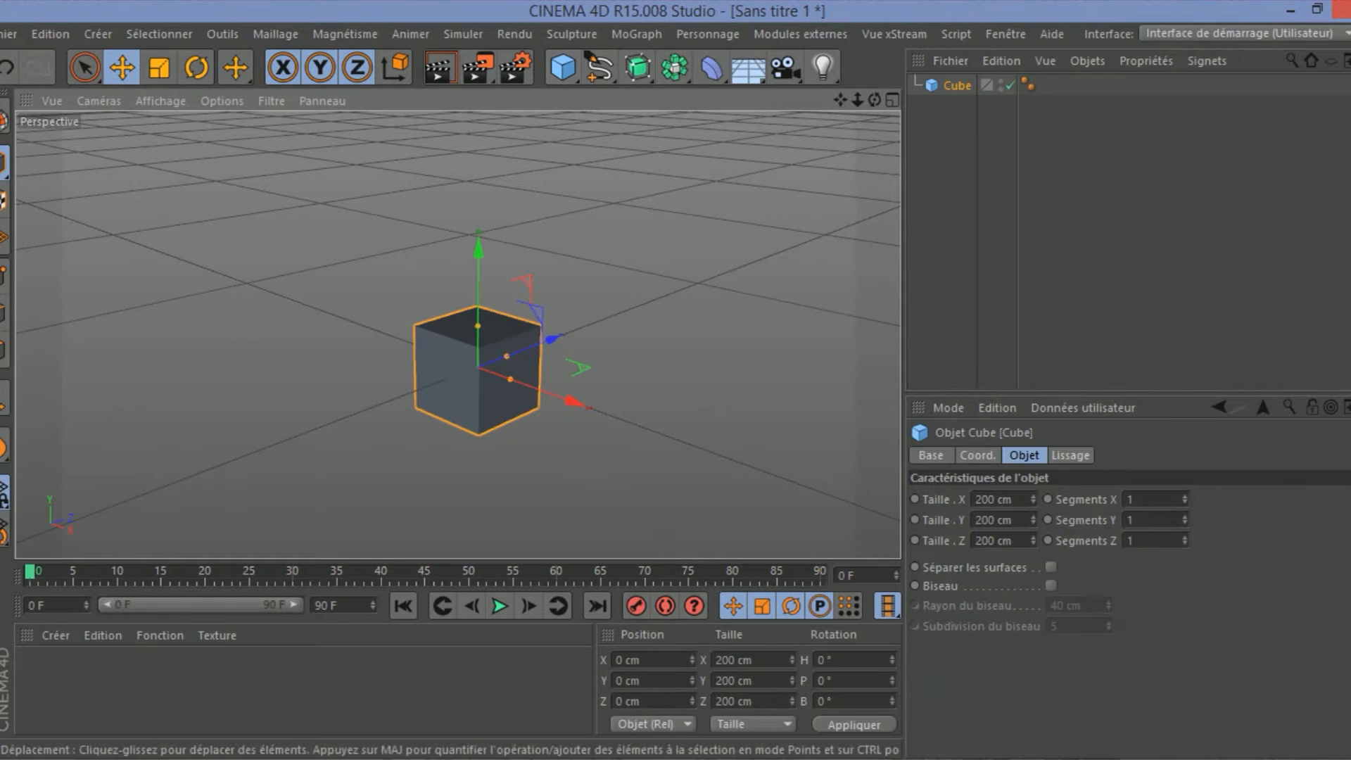
pyautogui.moveTo(478, 249); pyautogui.dragTo(479, 155)
pyautogui.keyDown('alt'); pyautogui.moveTo(457, 335); pyautogui.dragTo(457, 331); pyautogui.keyUp('alt')
pyautogui.keyDown('alt'); pyautogui.moveTo(457, 334); pyautogui.dragTo(458, 334, button='right'); pyautogui.keyUp('alt')
pyautogui.keyDown('alt'); pyautogui.moveTo(458, 335); pyautogui.dragTo(458, 334, button='middle'); pyautogui.keyUp('alt')
pyautogui.keyDown('alt'); pyautogui.moveTo(458, 334); pyautogui.dragTo(457, 334); pyautogui.keyUp('alt')
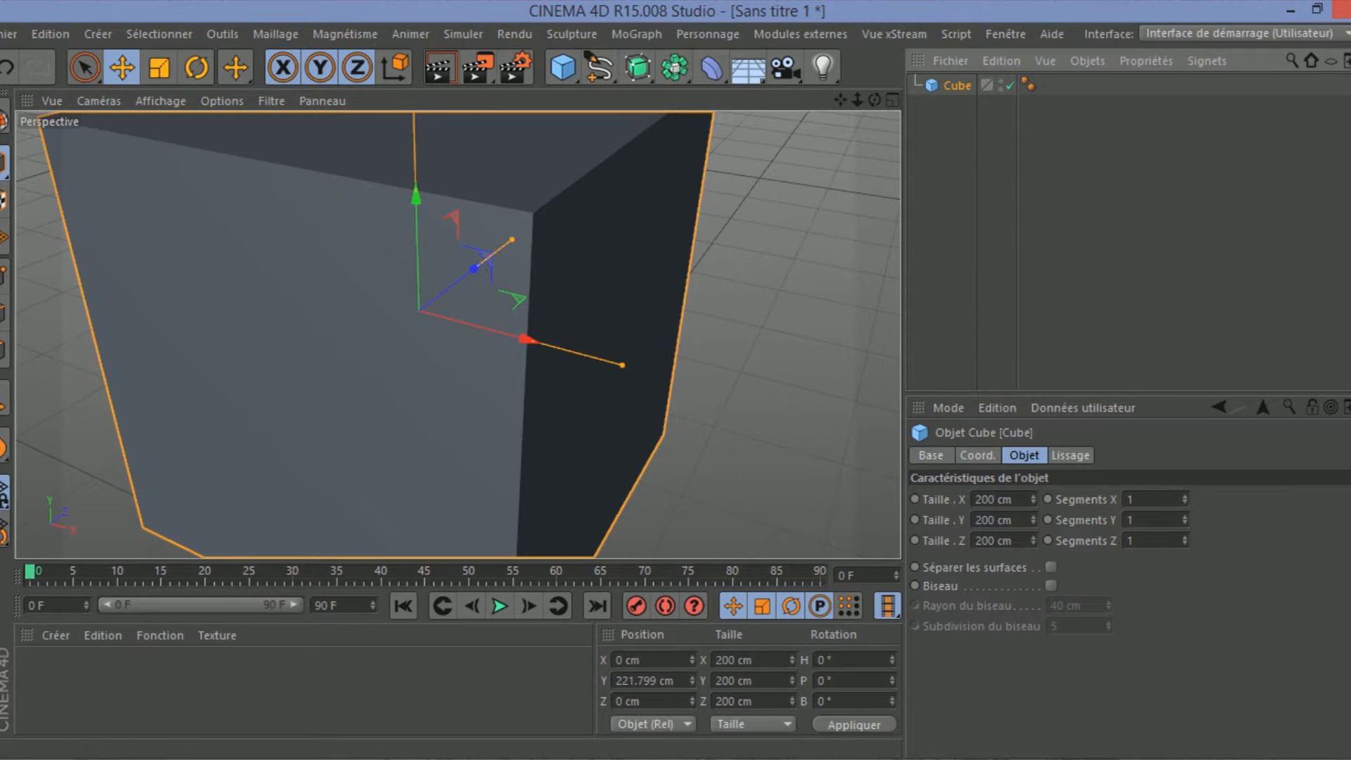
# Enable the cube's bevel (Biseau) with a 3 cm radius and 3 subdivisions.
pyautogui.click(1051, 585)
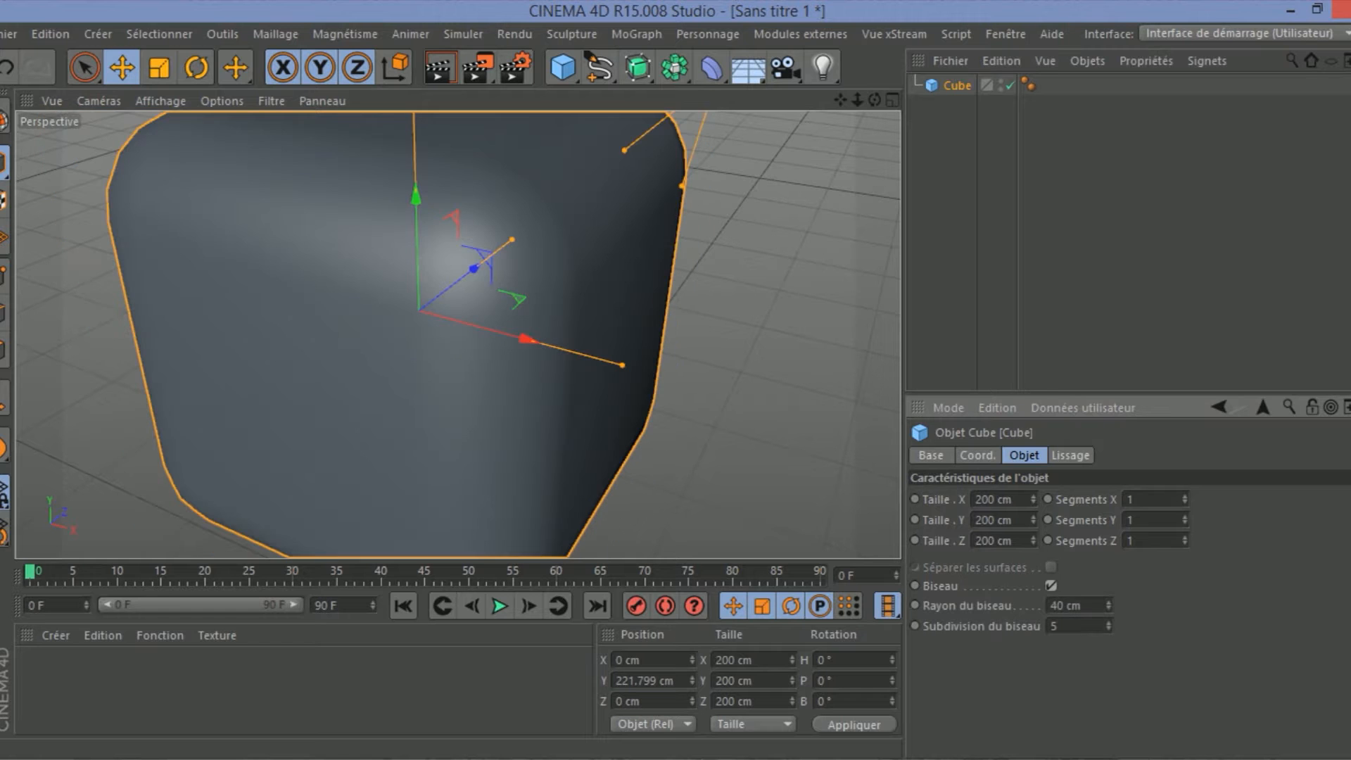
pyautogui.keyDown('alt'); pyautogui.moveTo(458, 334); pyautogui.dragTo(458, 334); pyautogui.keyUp('alt')
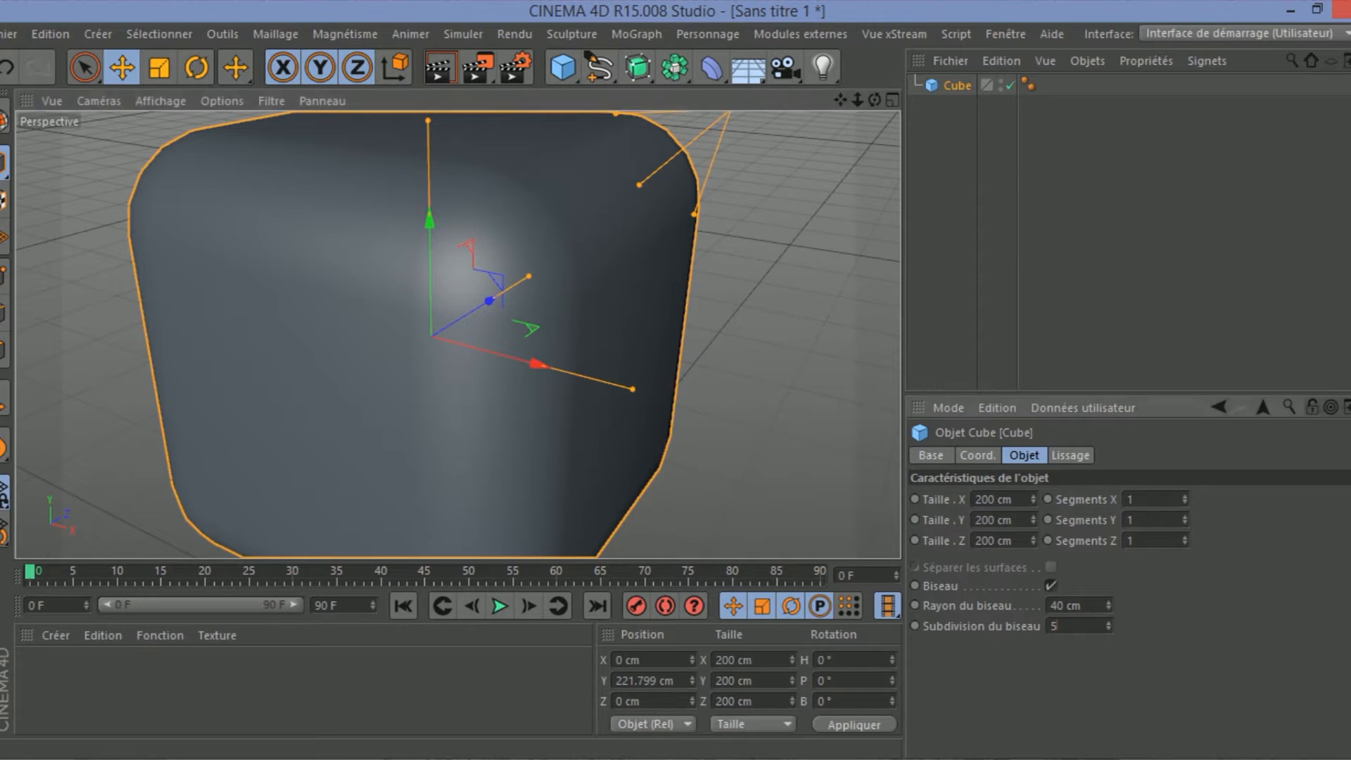
pyautogui.doubleClick(1054, 626)
pyautogui.write('3')
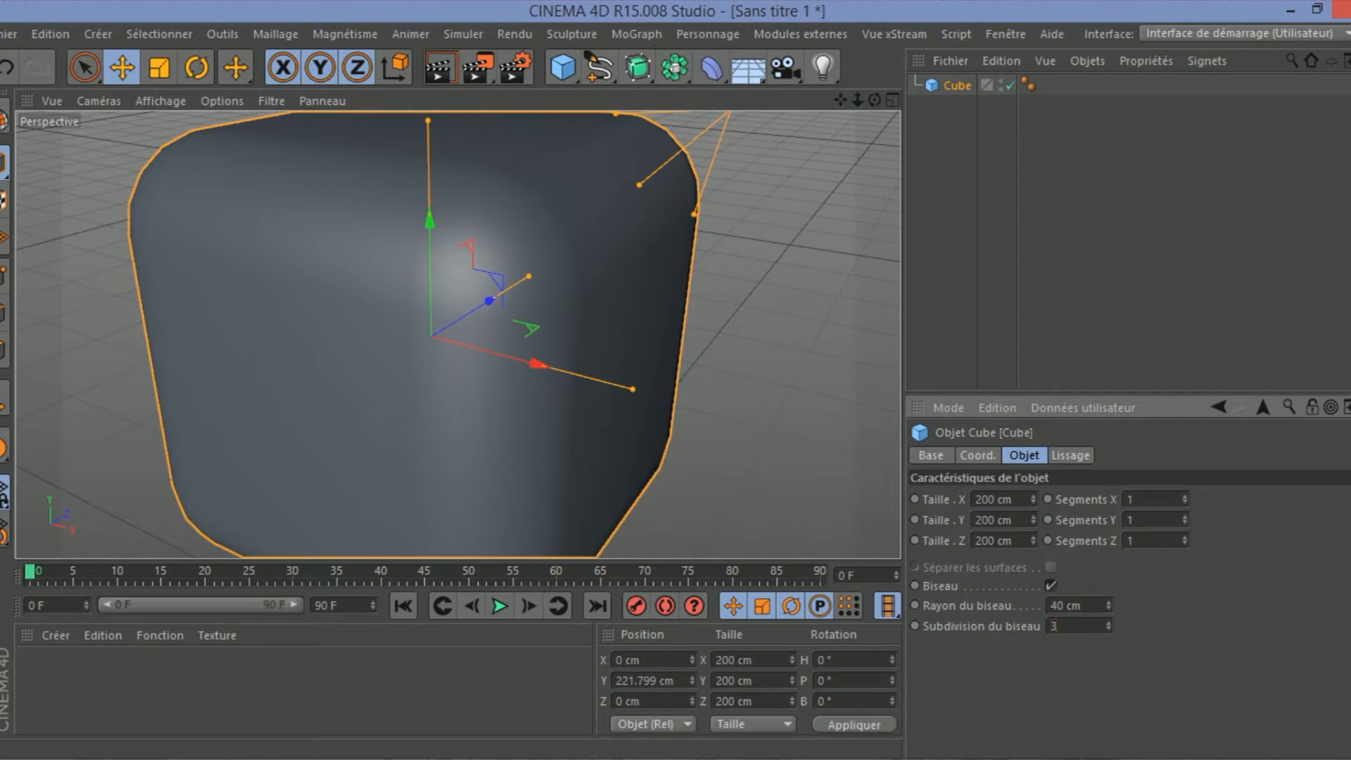
pyautogui.hotkey('shift', 'Tab')
pyautogui.write('3')
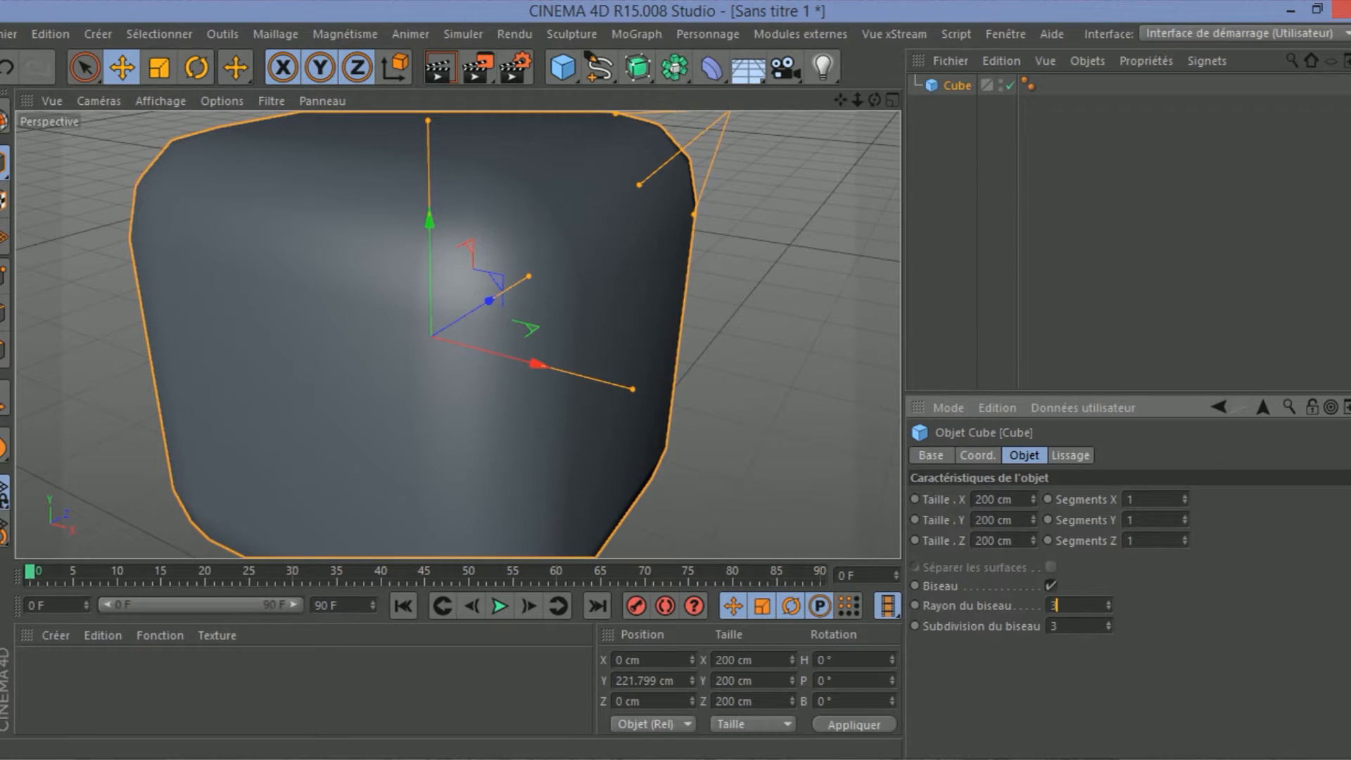
pyautogui.press('Return')
pyautogui.moveTo(875, 99); pyautogui.dragTo(936, 159)
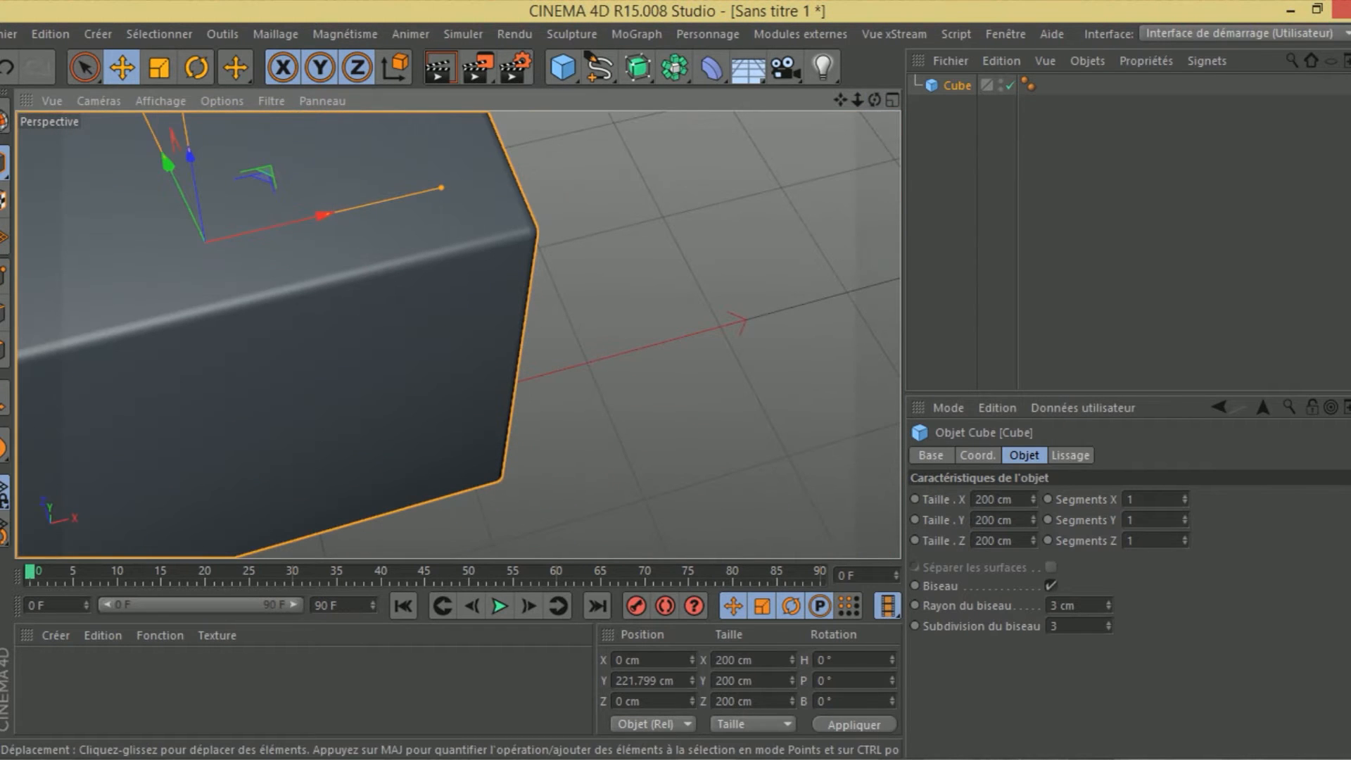
pyautogui.moveTo(874, 100); pyautogui.dragTo(795, 35)
pyautogui.moveTo(857, 99); pyautogui.dragTo(837, 49)
pyautogui.moveTo(875, 100); pyautogui.dragTo(872, 159)
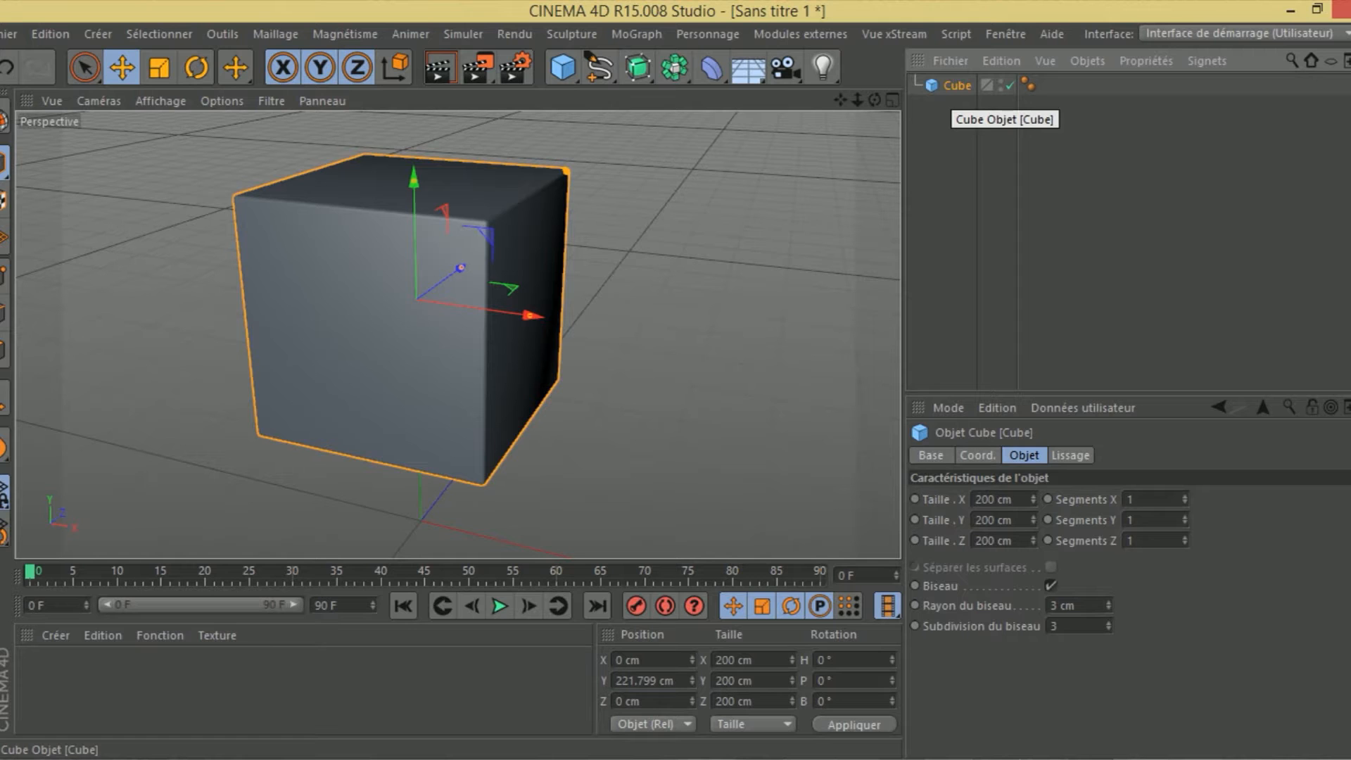
# Duplicate the beveled cube and place the copy above the original in the object hierarchy.
pyautogui.click(1001, 60)
pyautogui.click(958, 86)
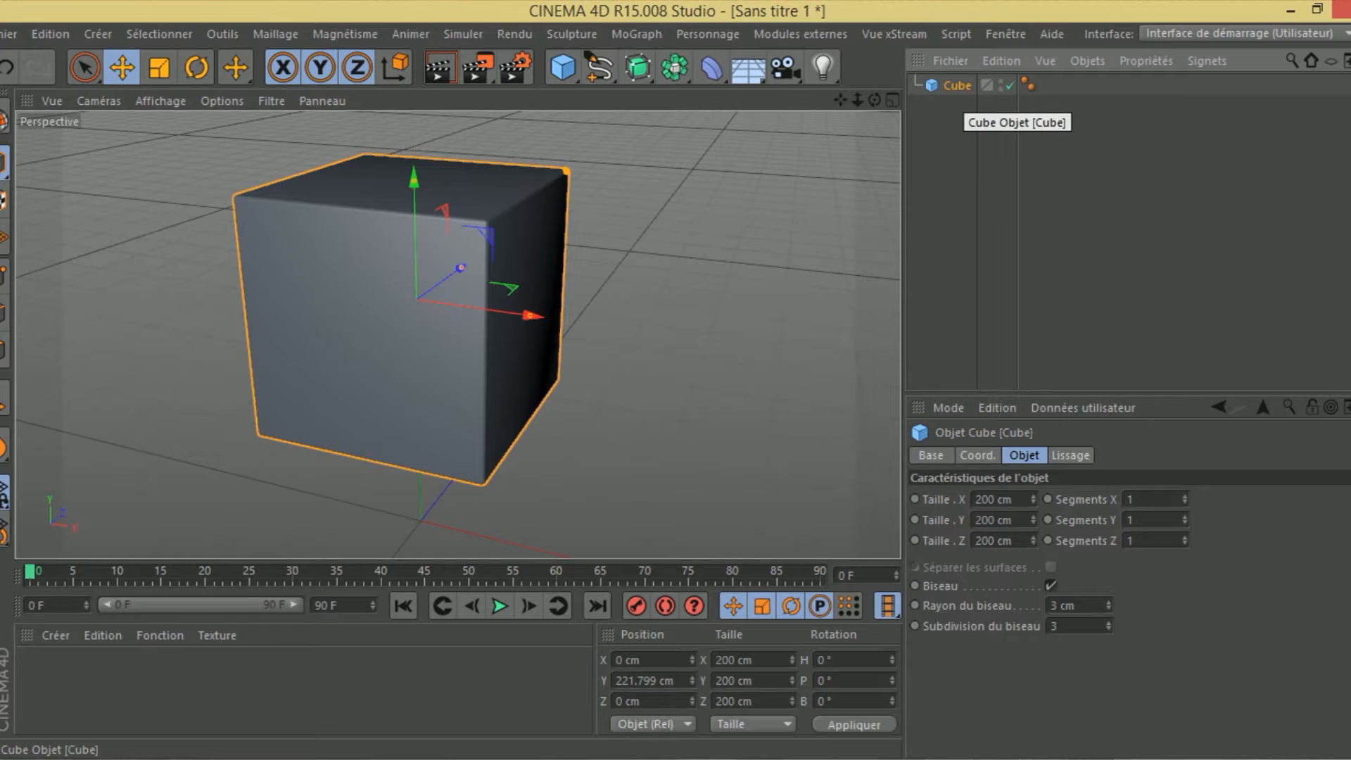
pyautogui.hotkey('ctrl', 'v')
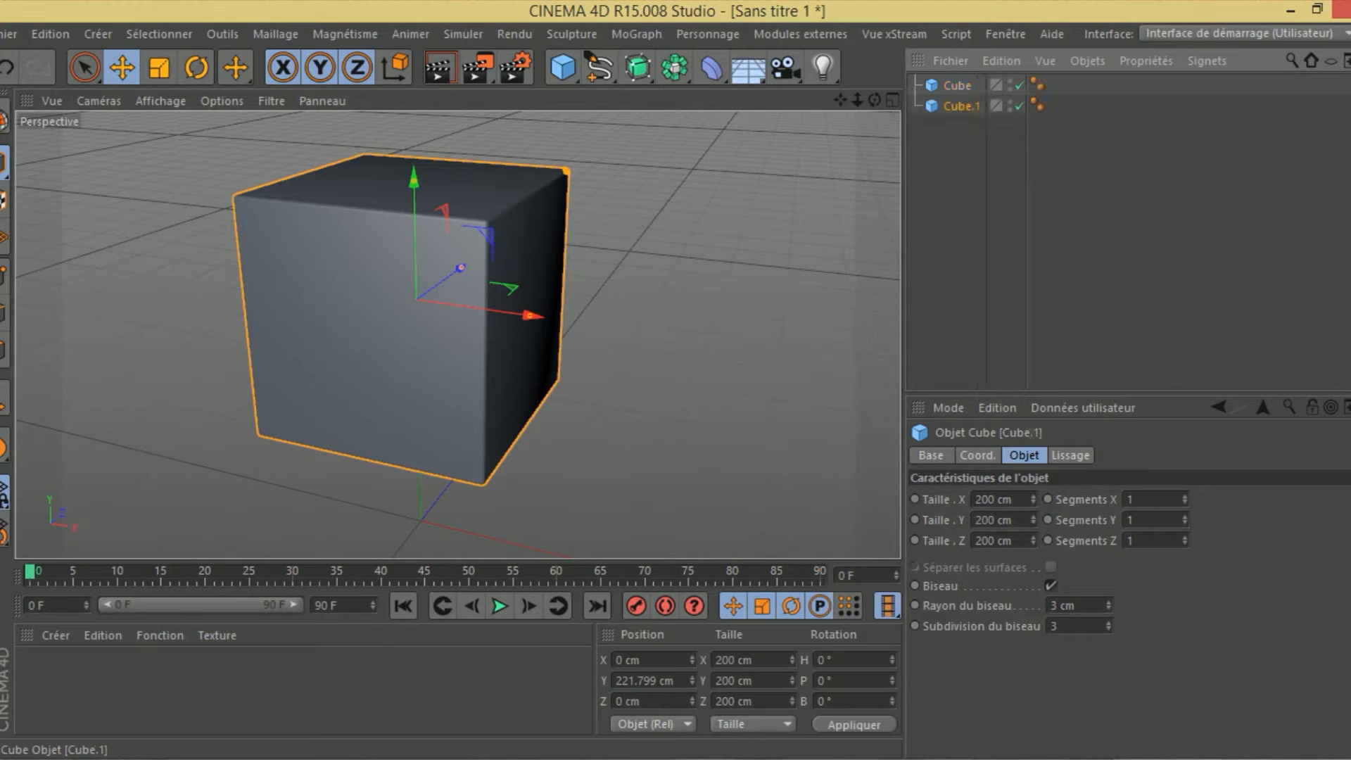
pyautogui.moveTo(961, 106); pyautogui.dragTo(958, 79)
# Enable X-ray display (Rayons-X) on the original cube and scale the copy uniformly down to about 171.4 cm.
pyautogui.click(959, 107)
pyautogui.click(931, 455)
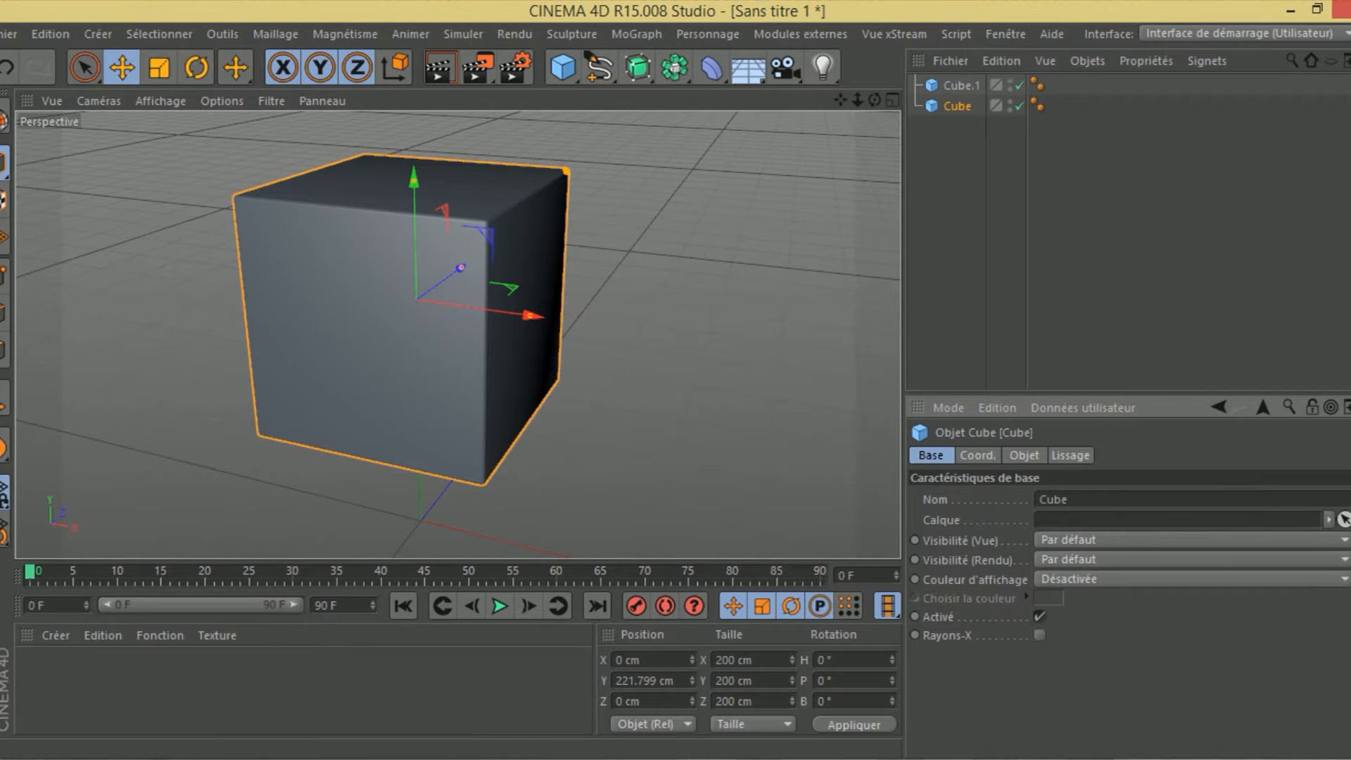
pyautogui.click(1040, 635)
pyautogui.click(960, 86)
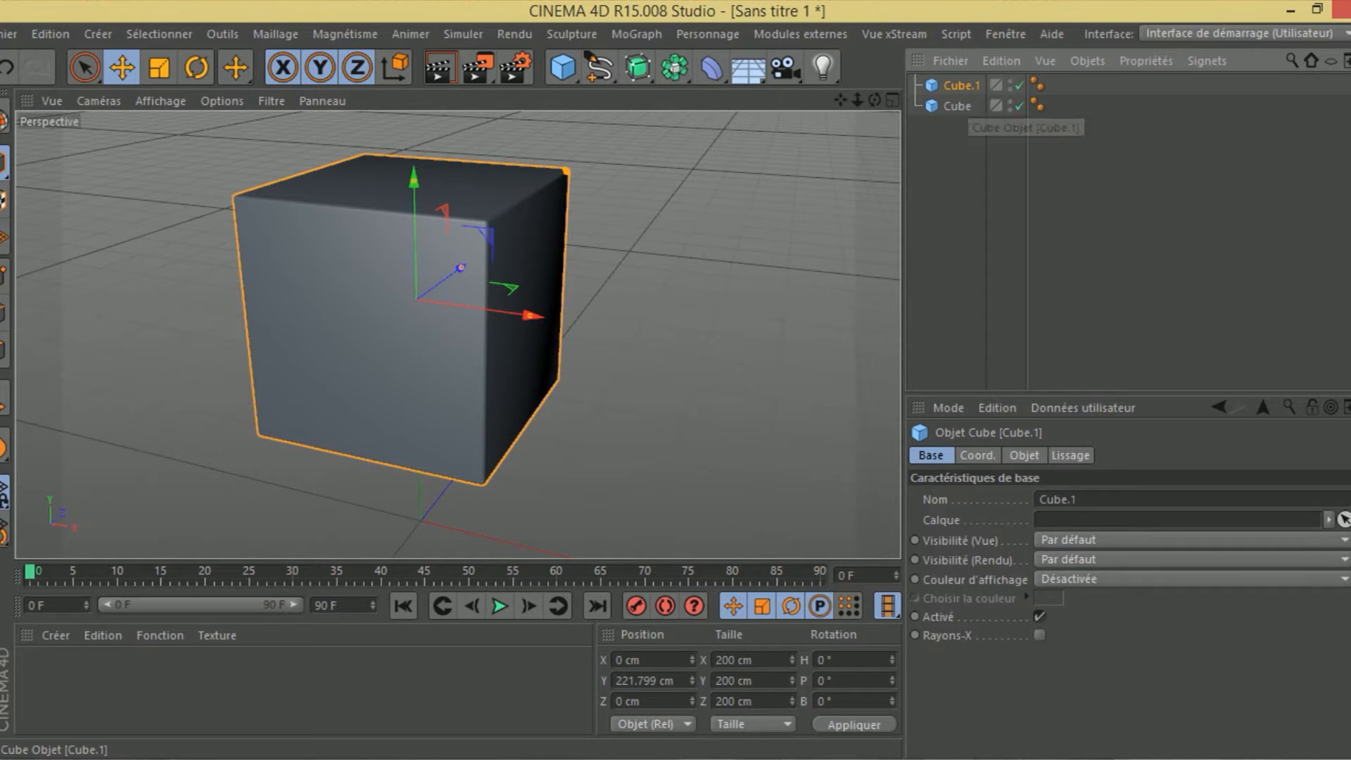
pyautogui.click(159, 68)
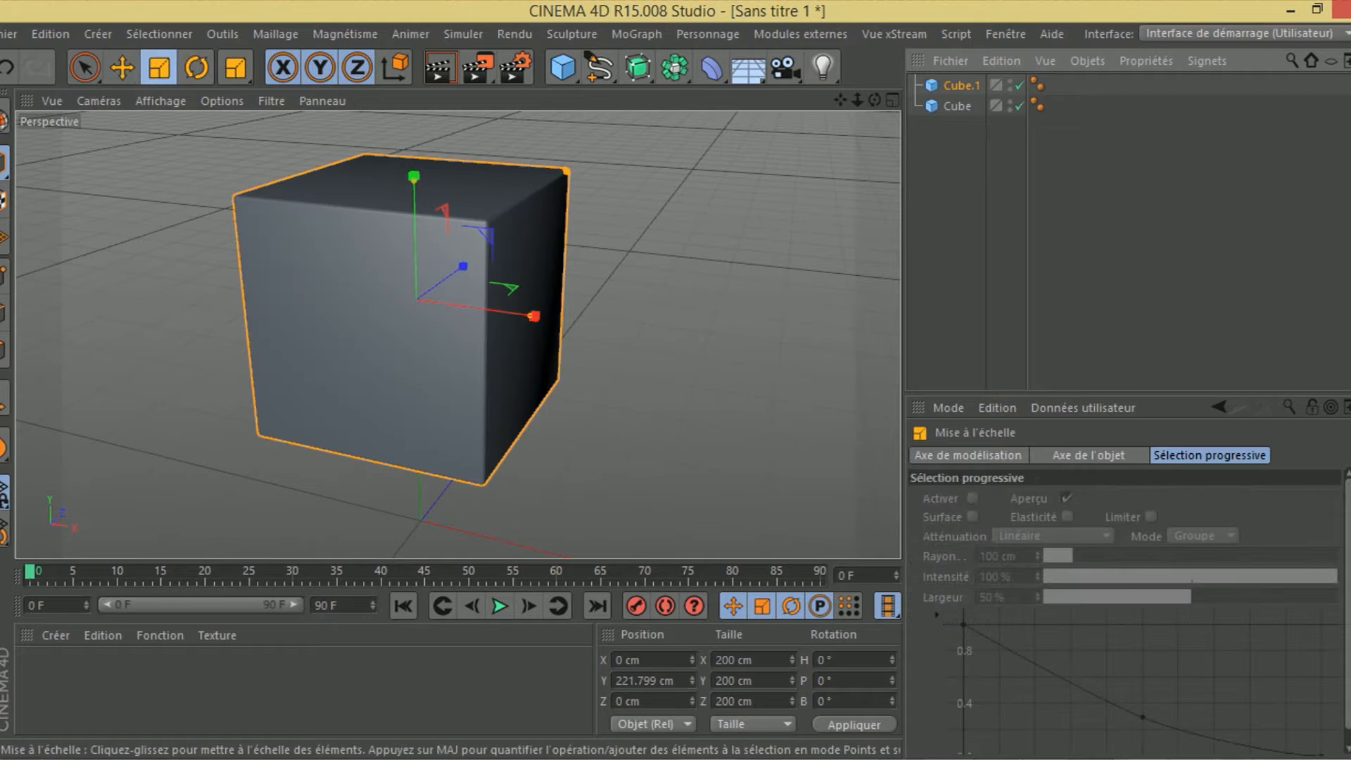
pyautogui.moveTo(633, 331); pyautogui.dragTo(594, 331)
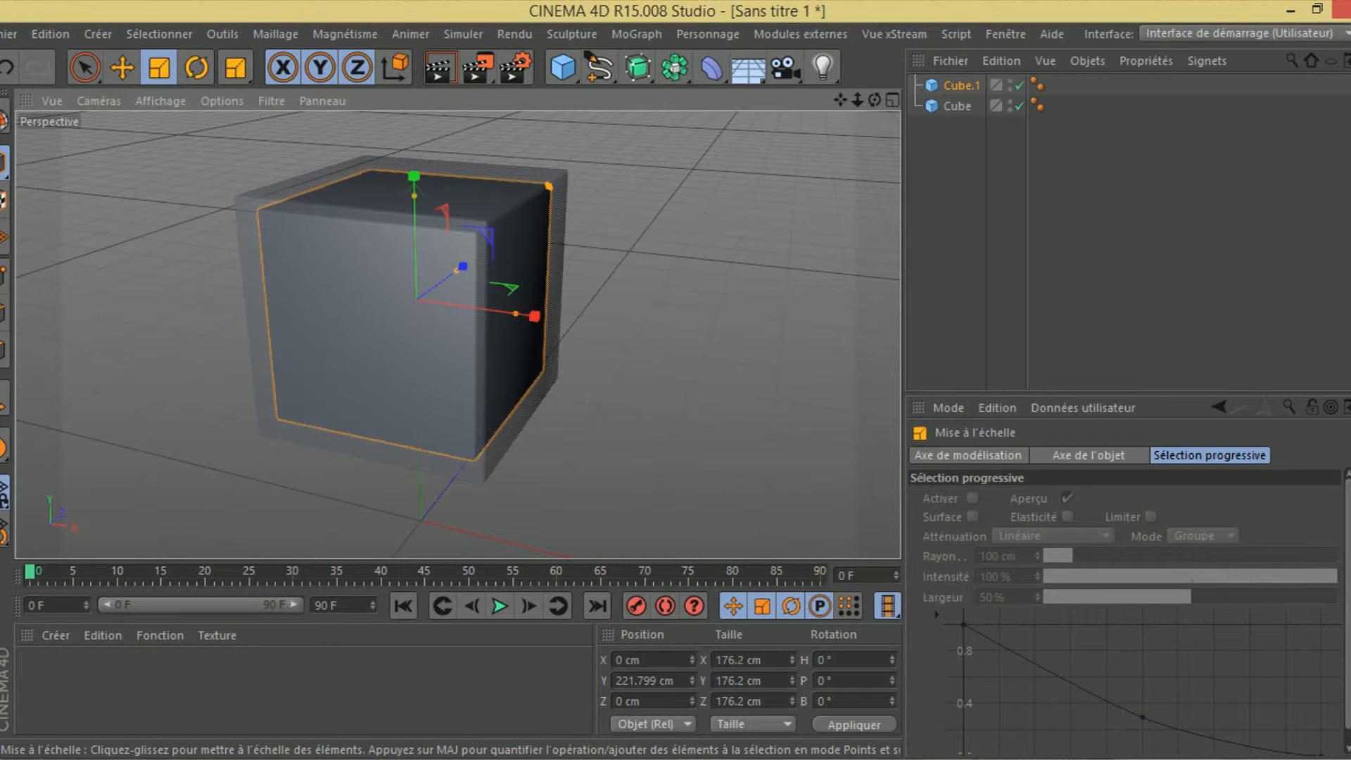
pyautogui.moveTo(605, 330); pyautogui.dragTo(595, 330)
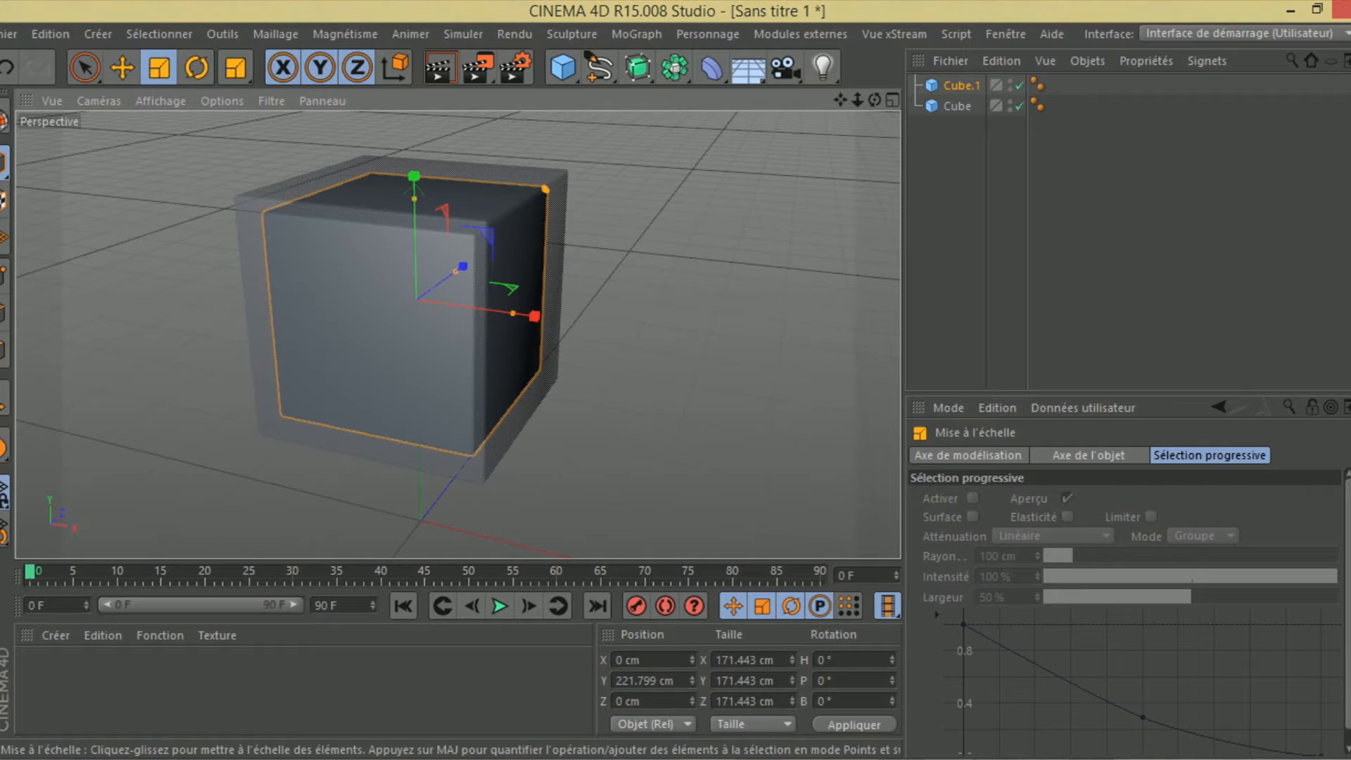
# Turn off X-ray display on the outer cube and select the smaller inner cube.
pyautogui.click(957, 106)
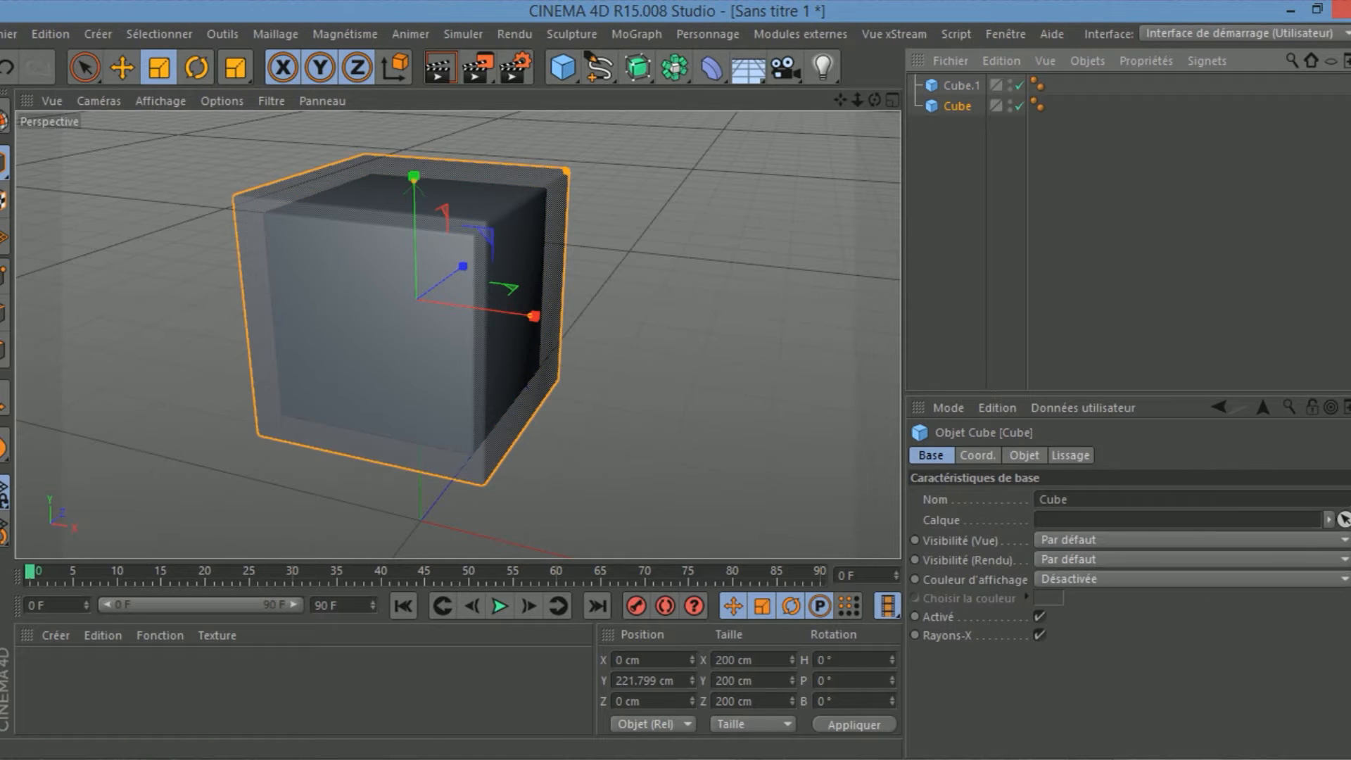
pyautogui.click(1039, 636)
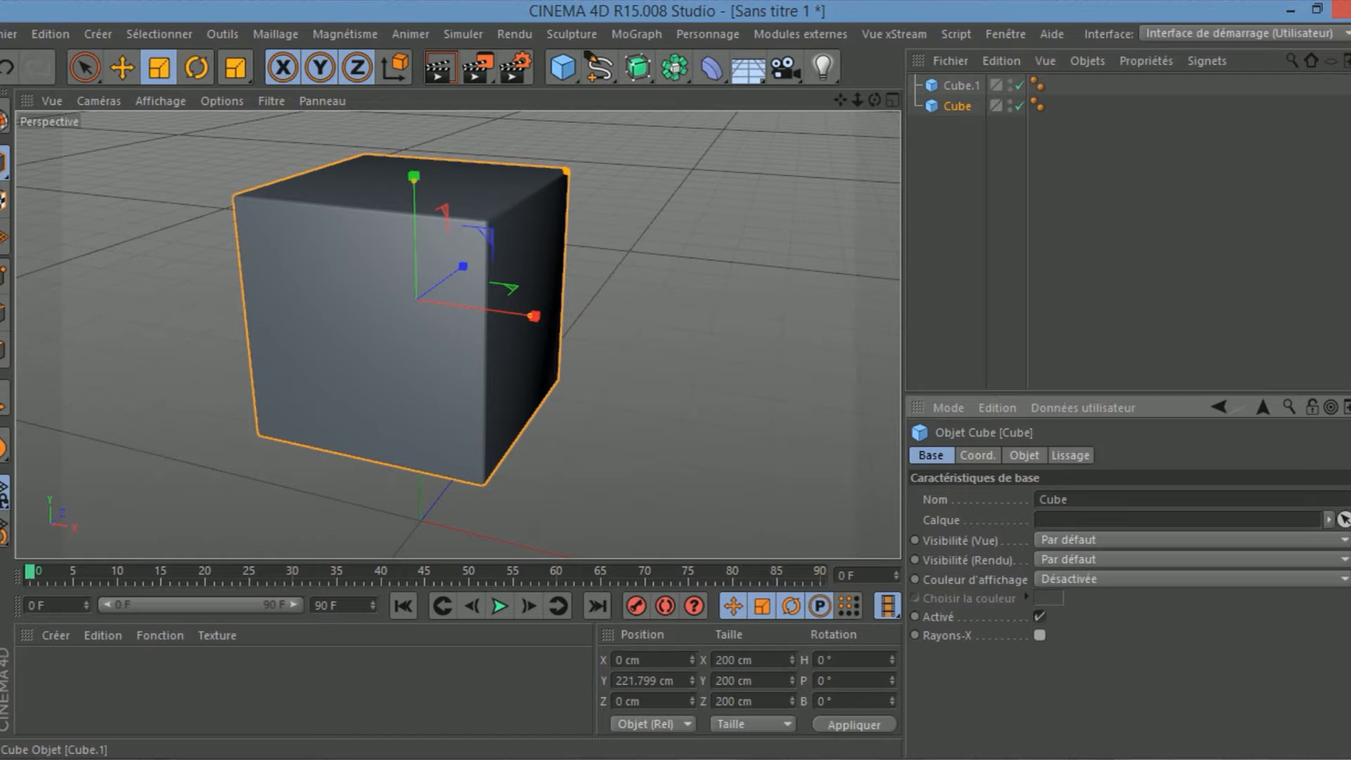
pyautogui.click(961, 86)
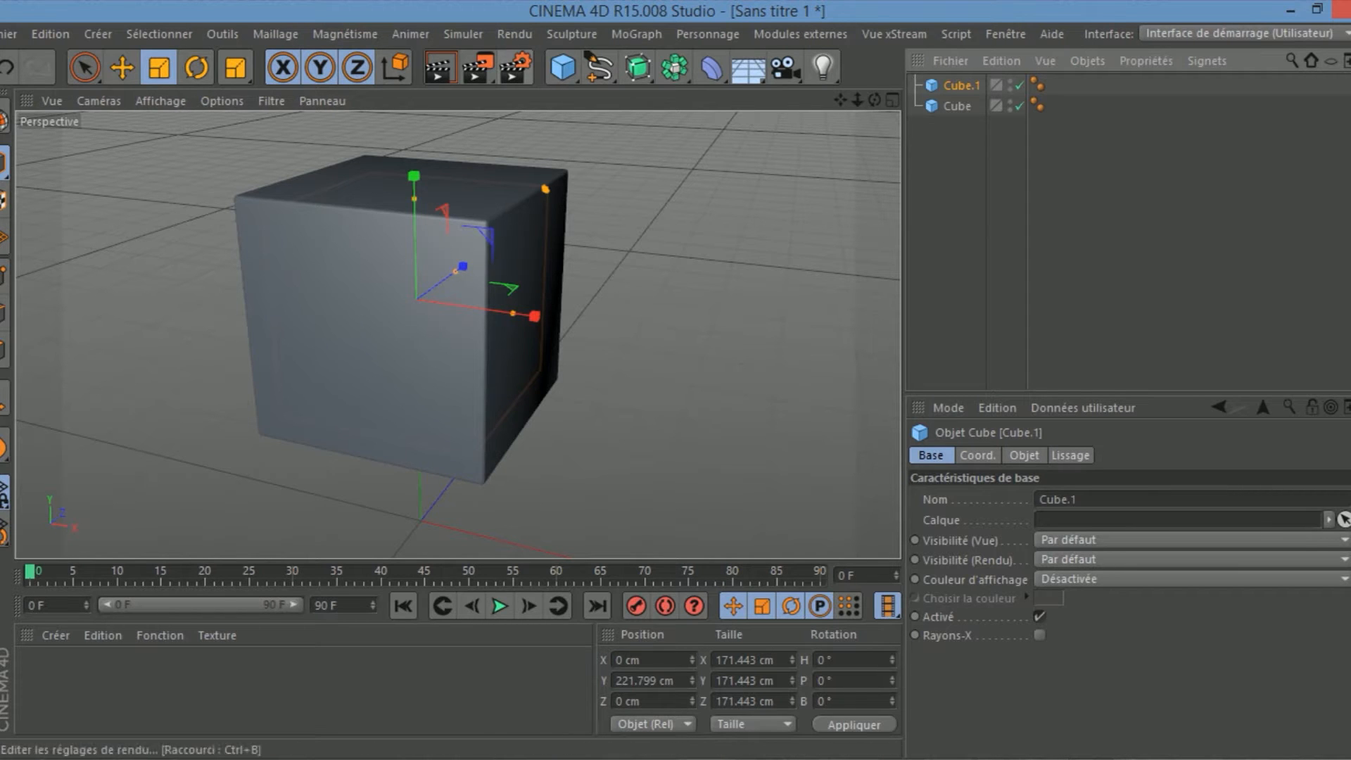
# Enable default lighting (Eclairage par défaut) in the render options and render the active view.
pyautogui.click(438, 67)
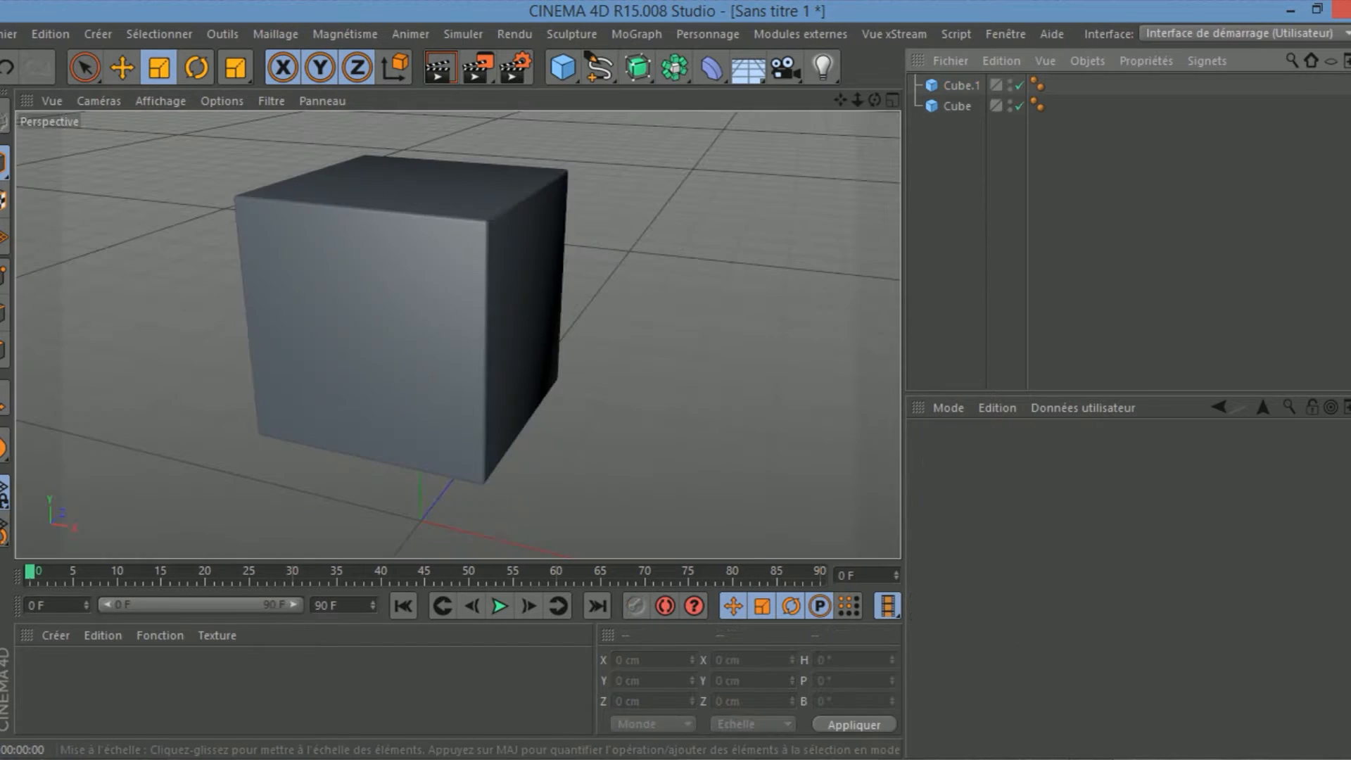
pyautogui.click(515, 67)
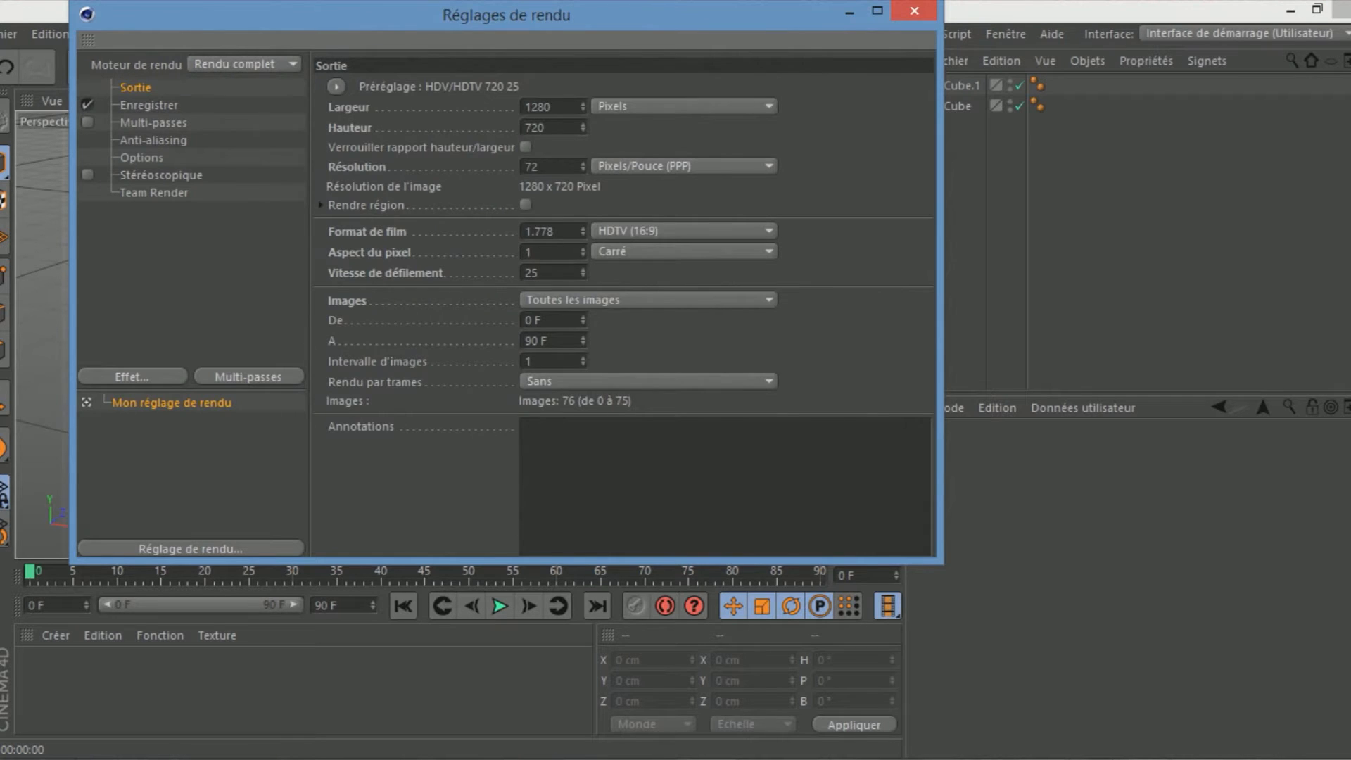
pyautogui.click(141, 157)
pyautogui.click(548, 275)
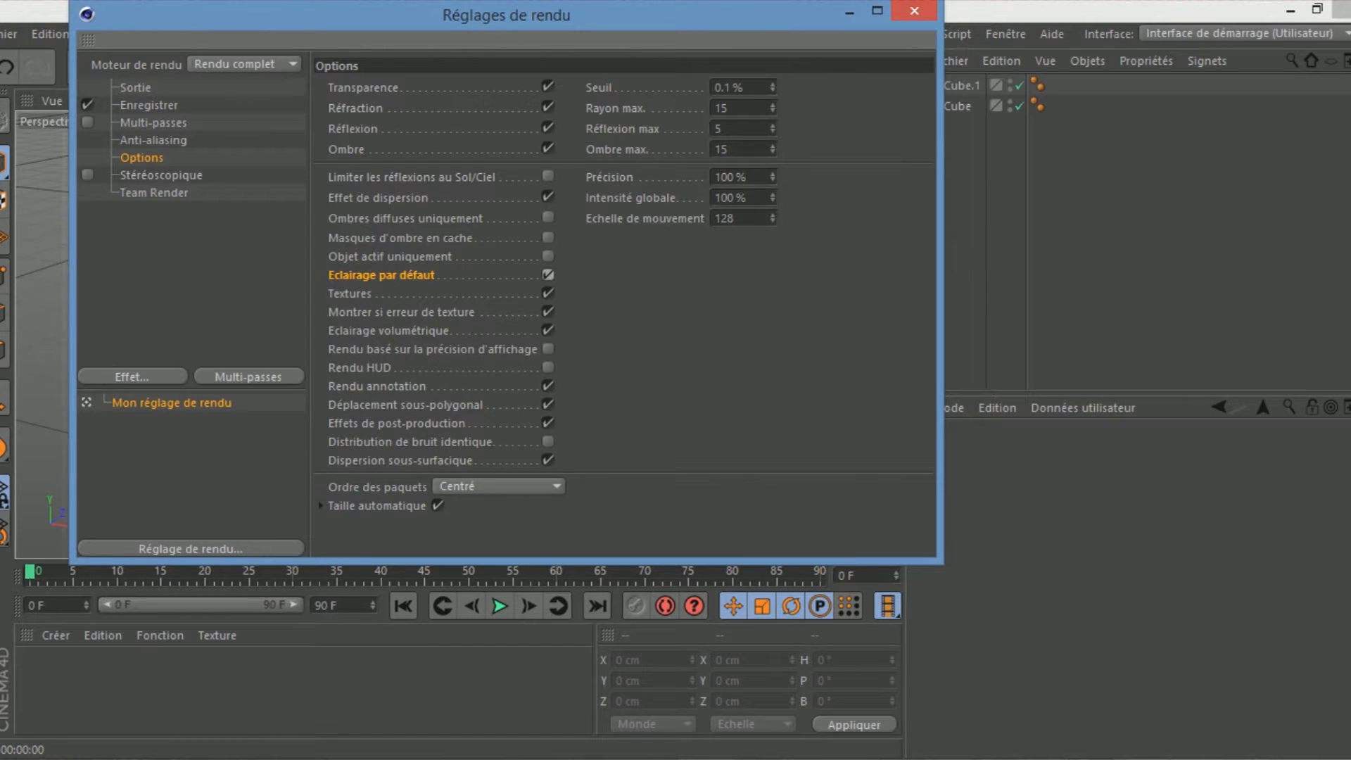
pyautogui.click(914, 10)
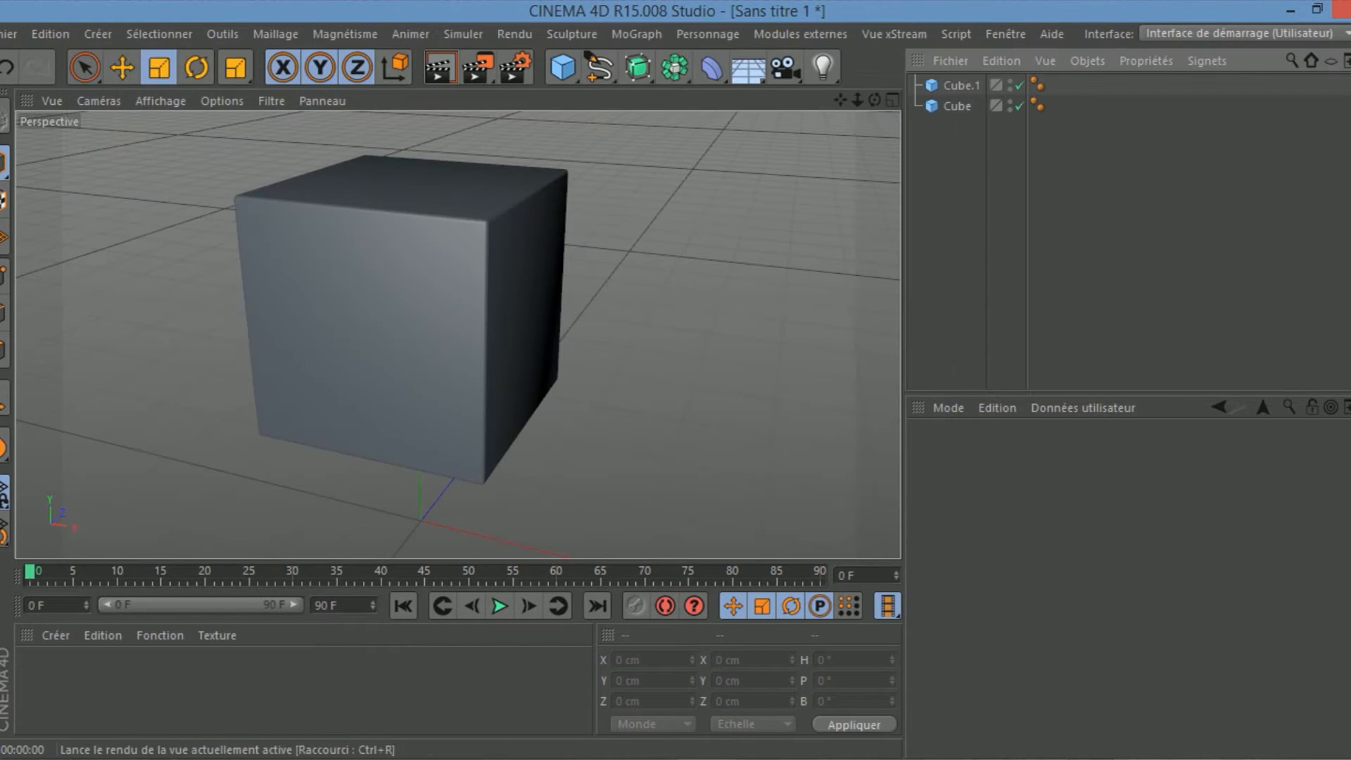
pyautogui.click(438, 67)
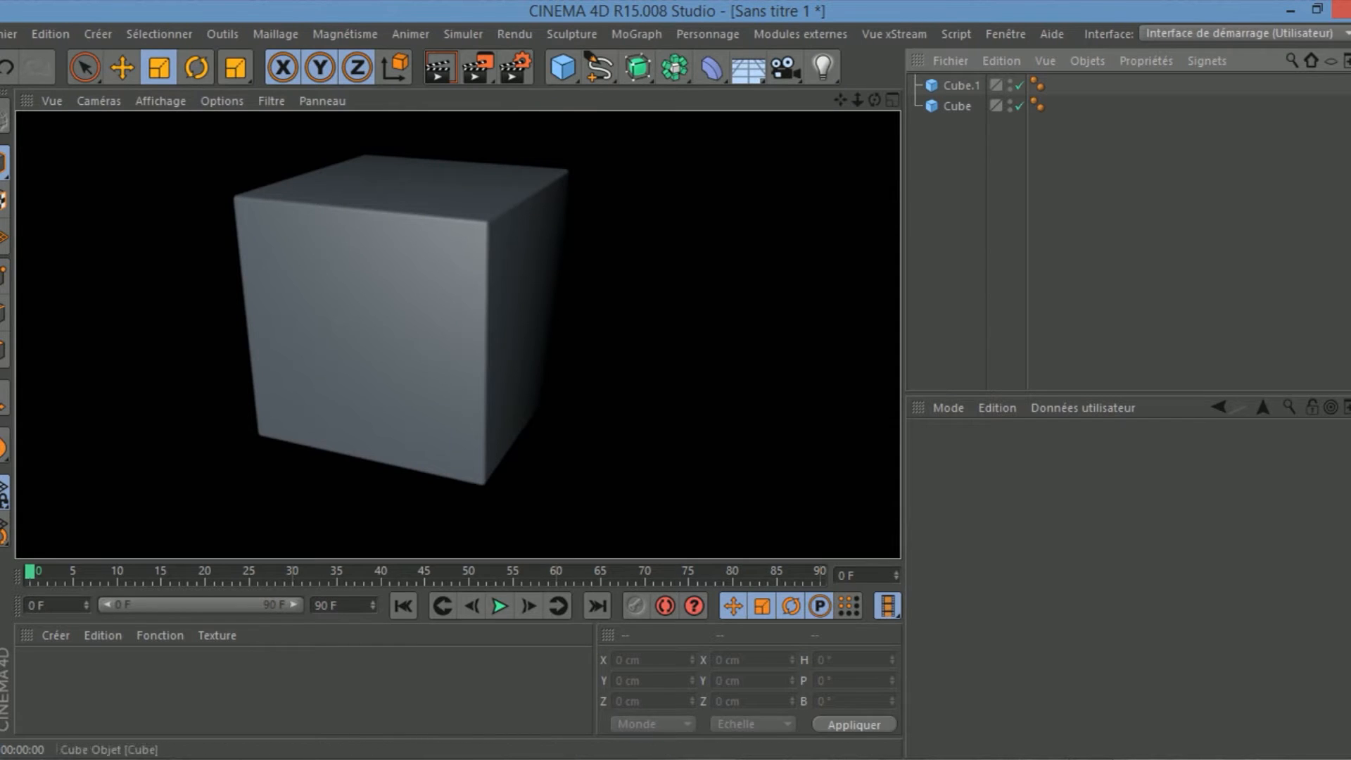
pyautogui.click(957, 106)
pyautogui.hotkey('ctrl', 'shift', 'a')
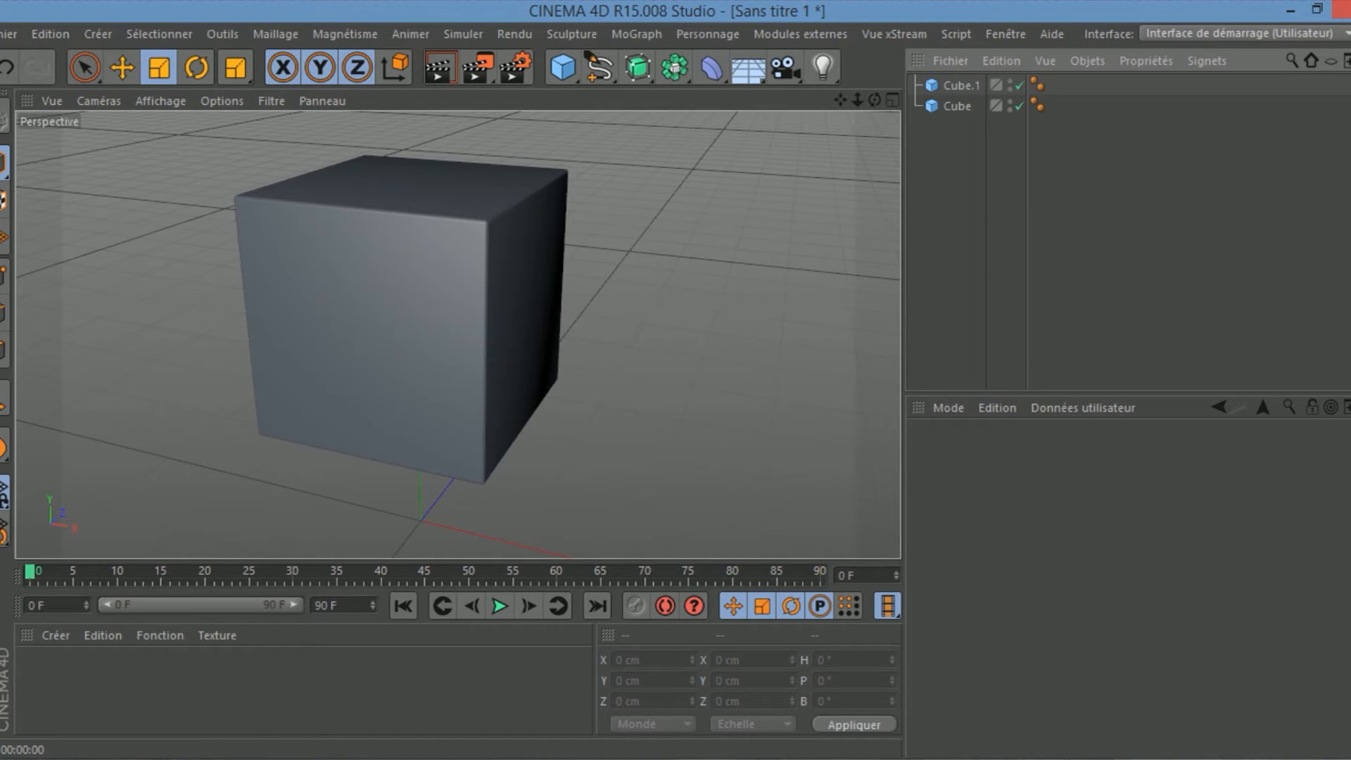
# Create a new material, disable its colour channel and enable its transparency channel.
pyautogui.doubleClick(127, 682)
pyautogui.doubleClick(39, 670)
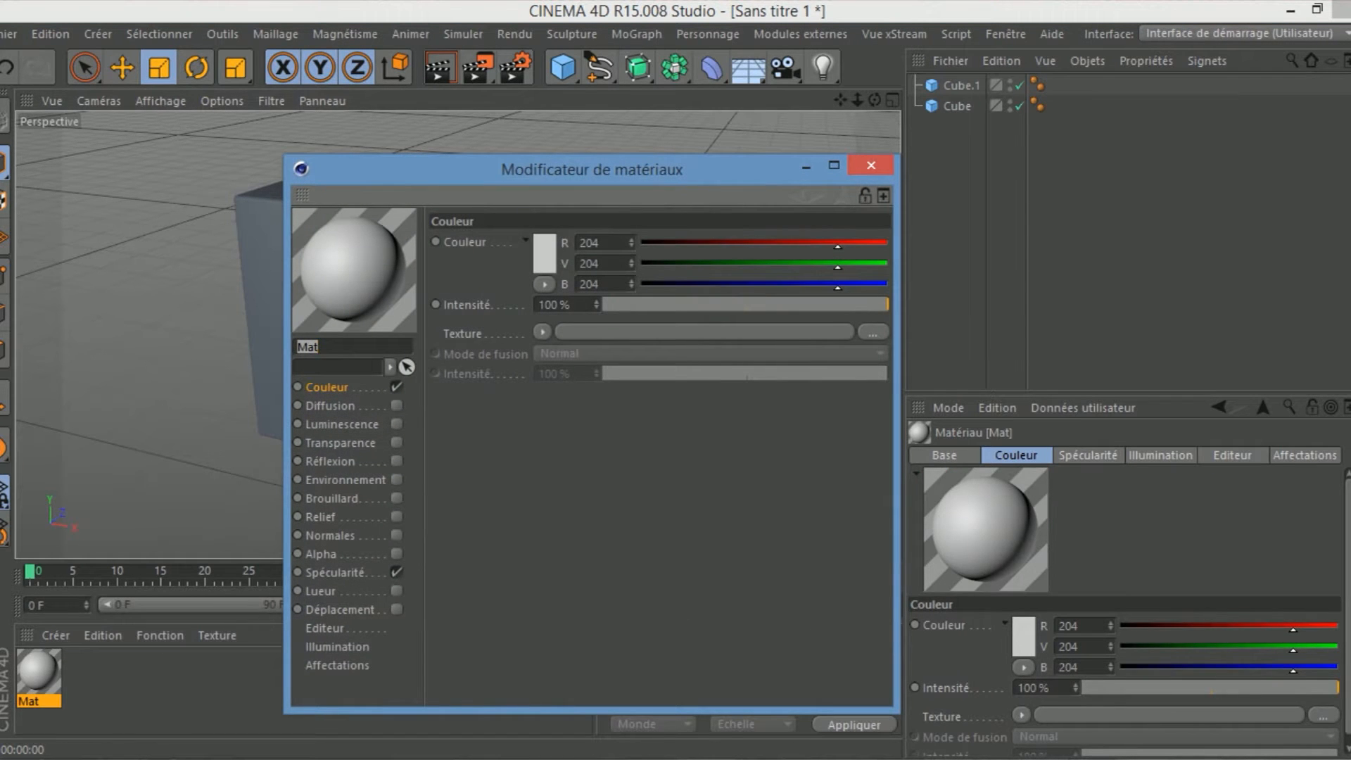
pyautogui.click(397, 386)
pyautogui.click(397, 442)
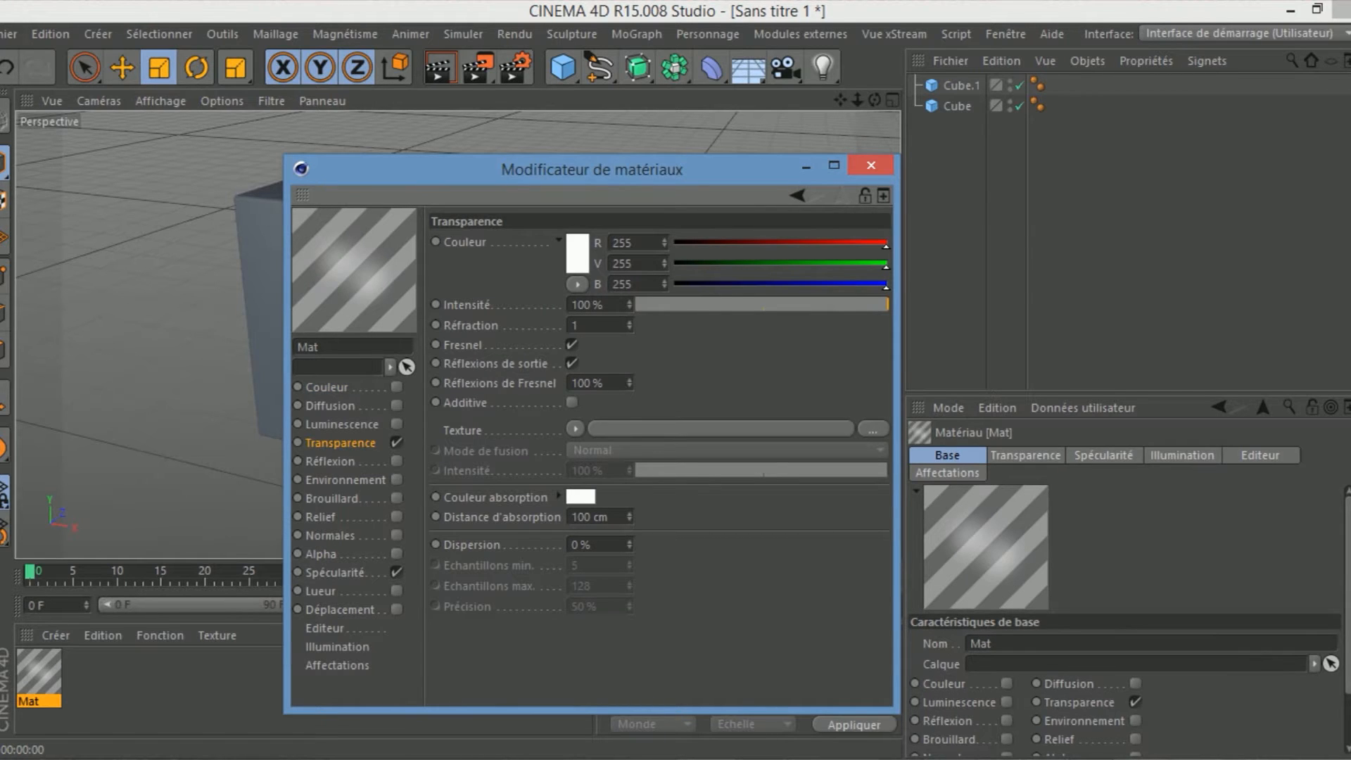
# Set the material's transparency refraction to 1.54 and its Fresnel reflections to 80%.
pyautogui.doubleClick(577, 325)
pyautogui.write('1.54')
pyautogui.press('Return')
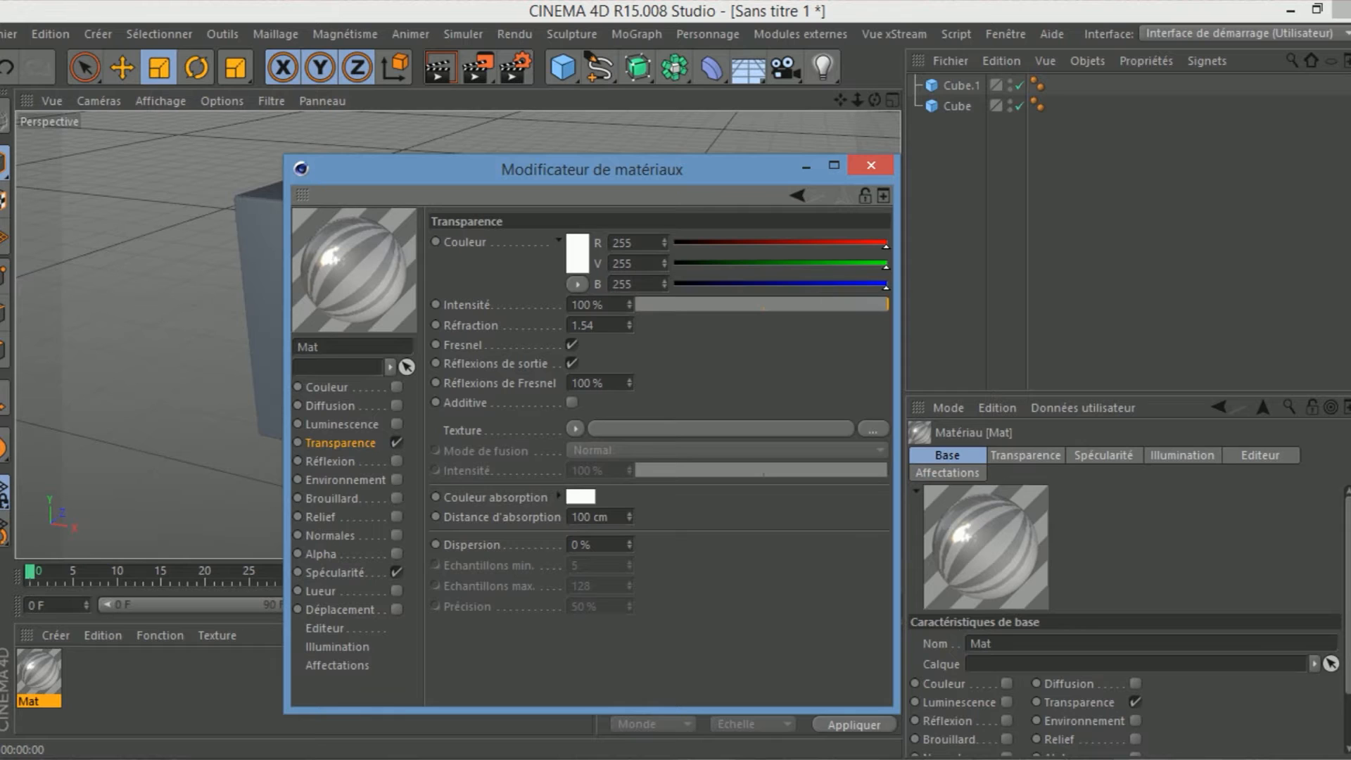
pyautogui.moveTo(607, 383); pyautogui.dragTo(570, 384)
pyautogui.write('80')
pyautogui.press('Return')
# Set the material's specular width to 18% and height to 40%, and close the material editor.
pyautogui.click(335, 573)
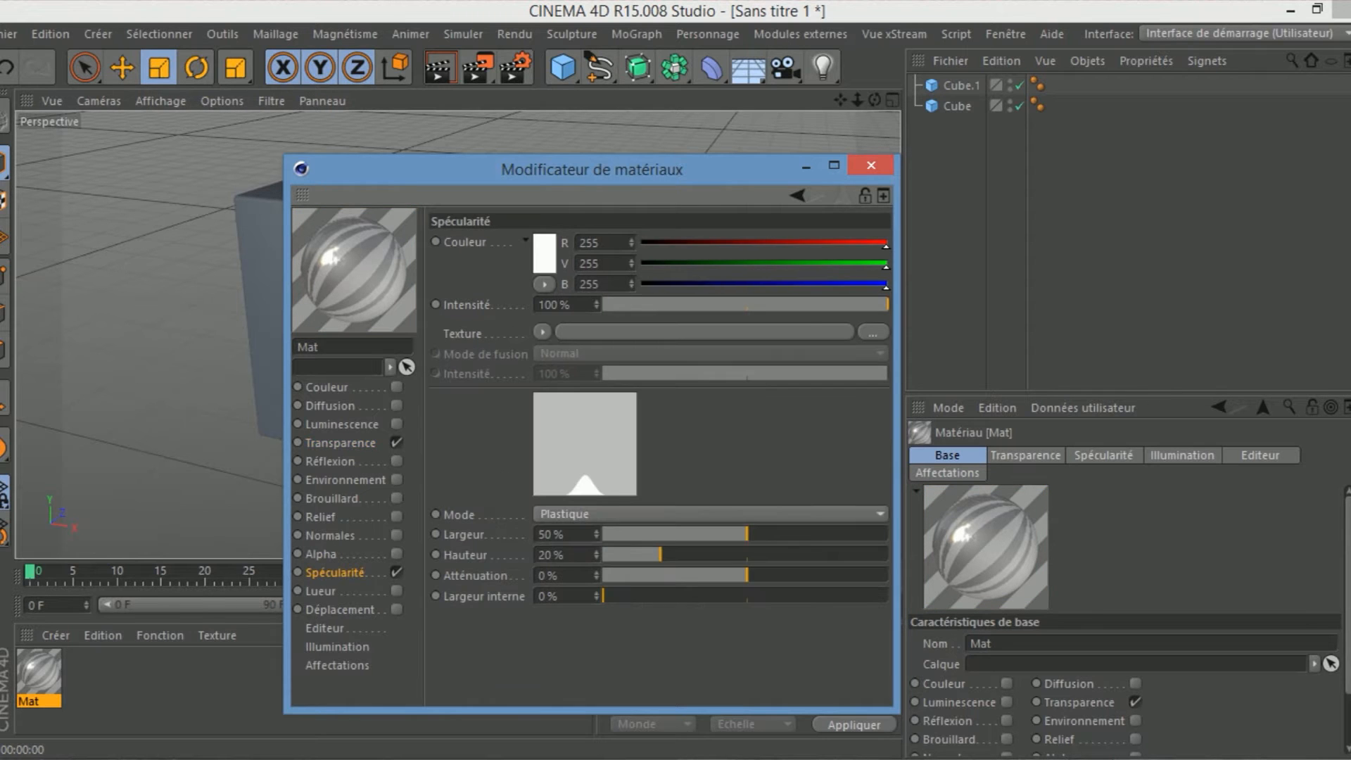
pyautogui.moveTo(746, 534); pyautogui.dragTo(718, 554)
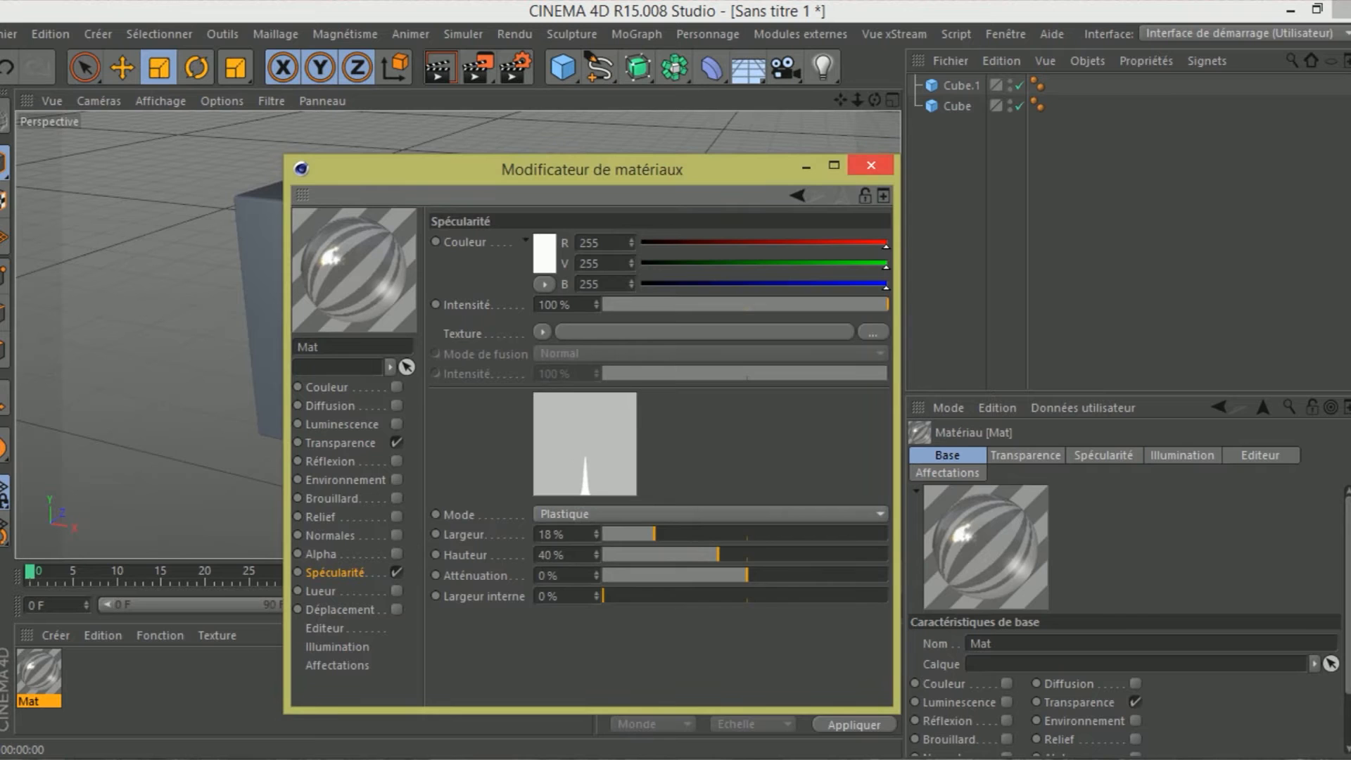
pyautogui.click(871, 165)
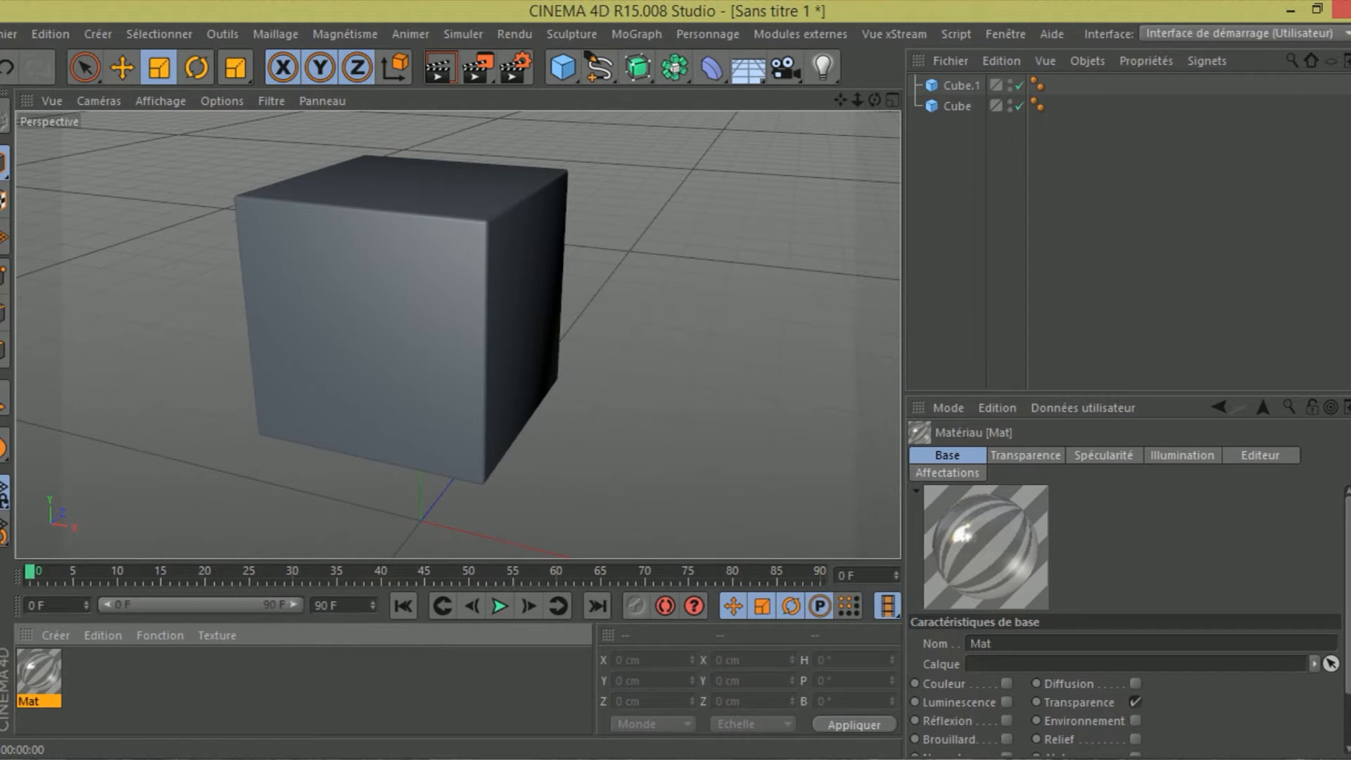
# Apply the glass material to the outer cube and render the active view.
pyautogui.moveTo(39, 675); pyautogui.dragTo(394, 317)
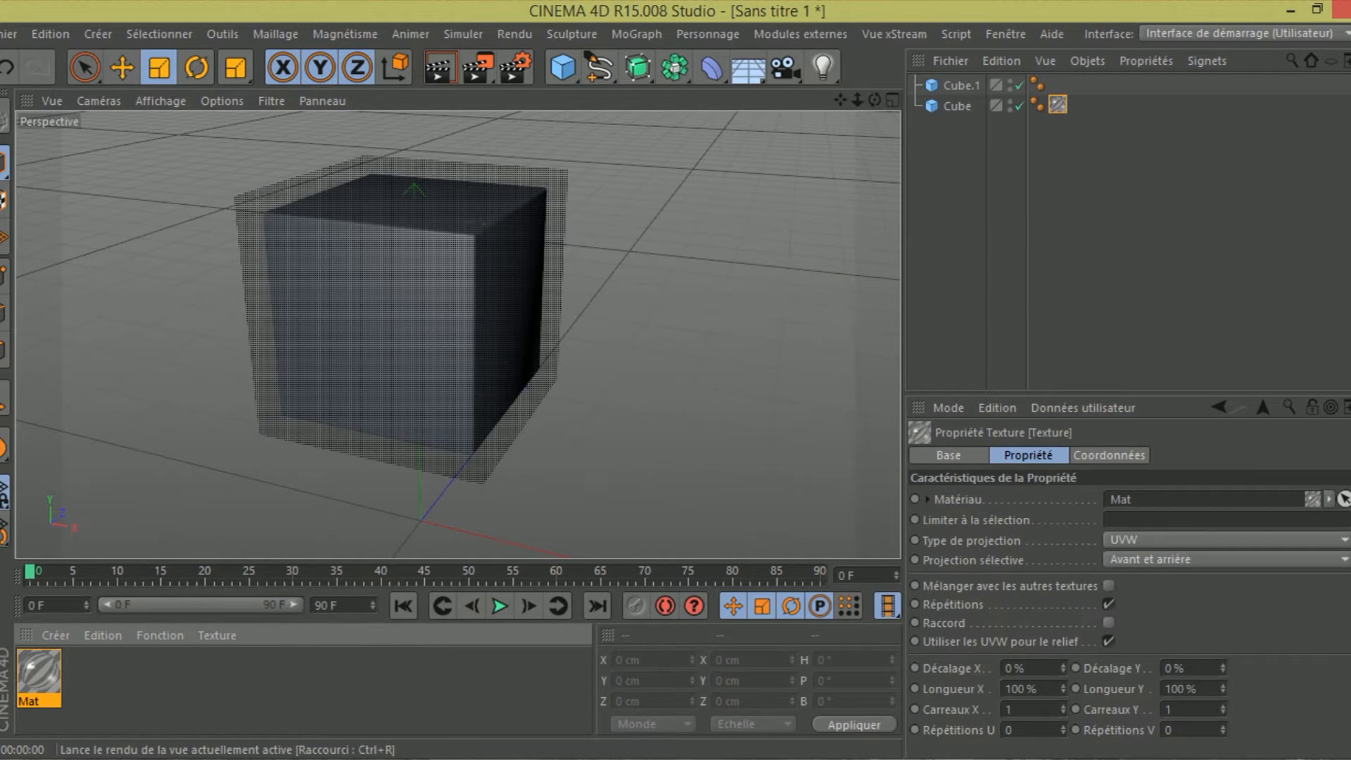
pyautogui.click(439, 67)
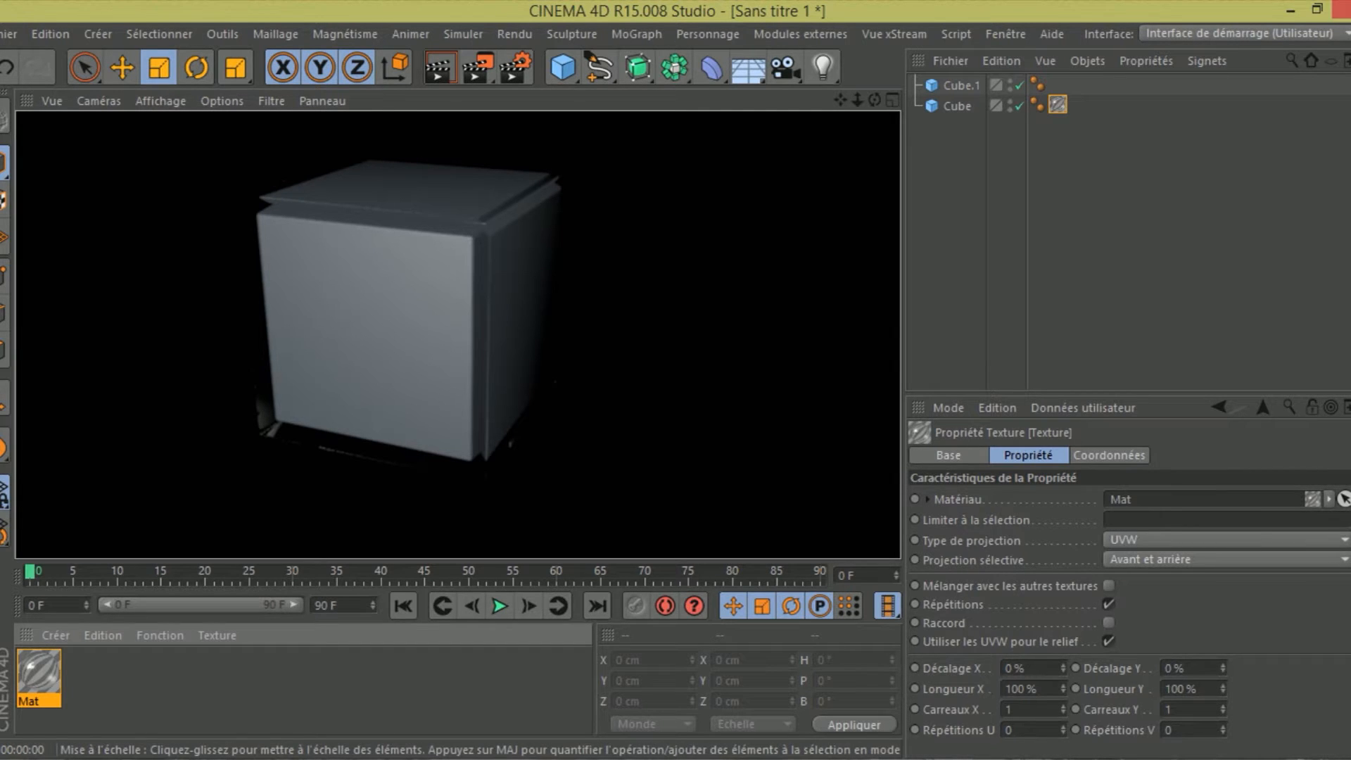
# Create a new material for the inner cube and load youtube-logo-computer.jpg as its colour texture.
pyautogui.click(961, 86)
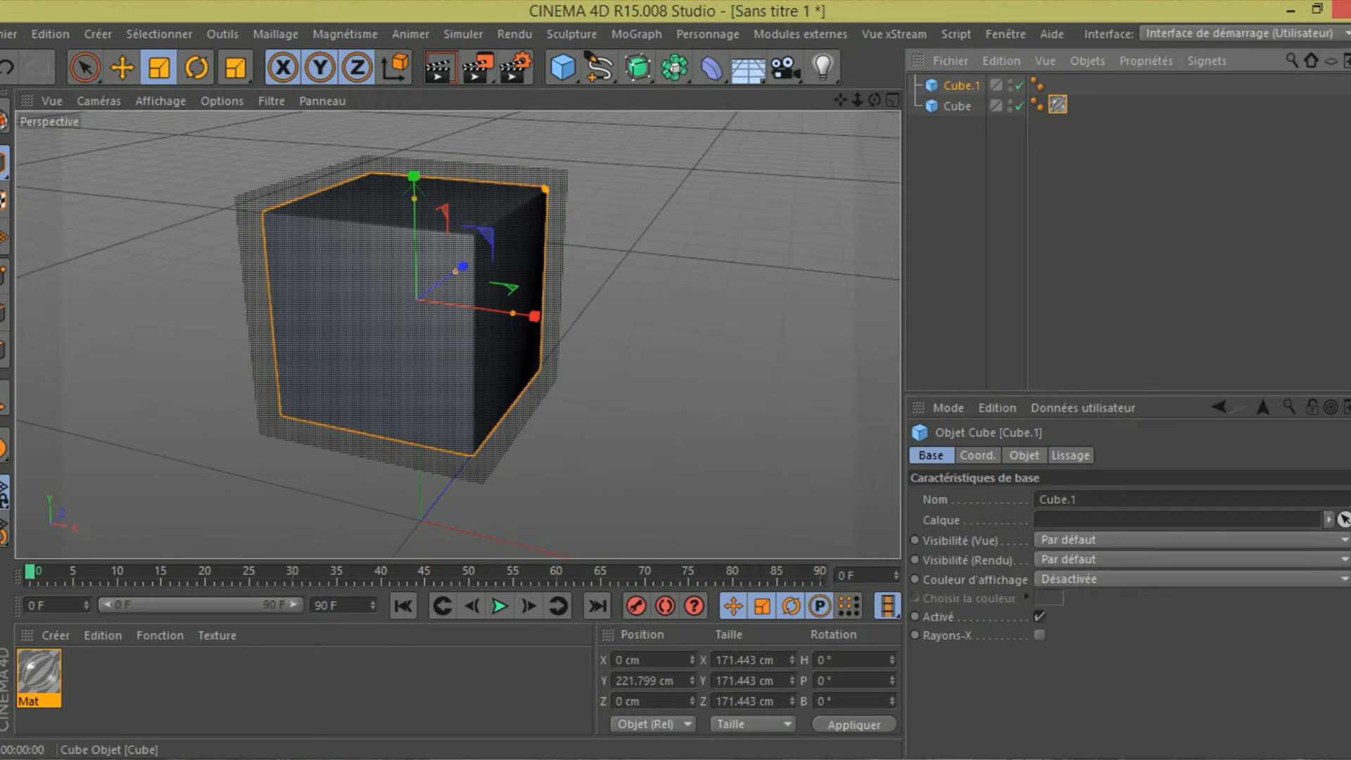
pyautogui.click(169, 681)
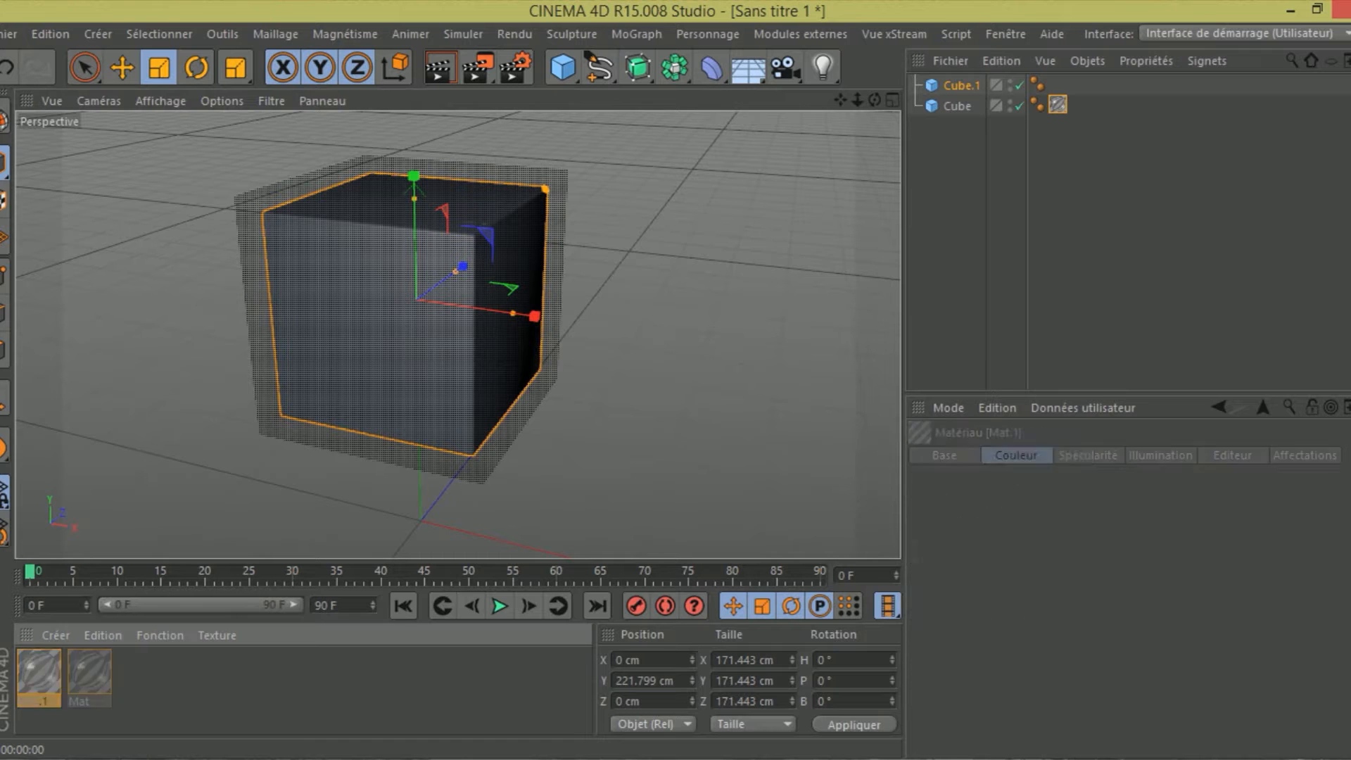
pyautogui.doubleClick(169, 681)
pyautogui.doubleClick(38, 671)
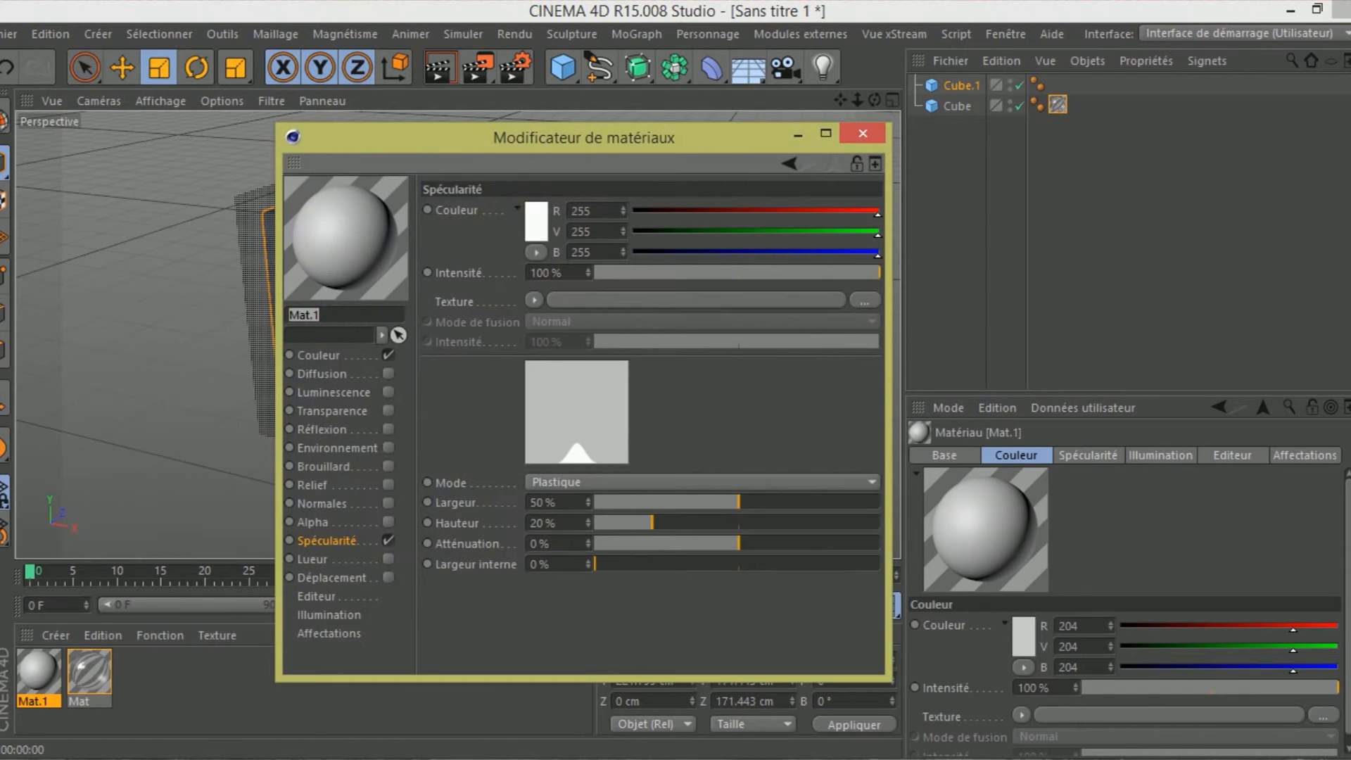
pyautogui.click(318, 355)
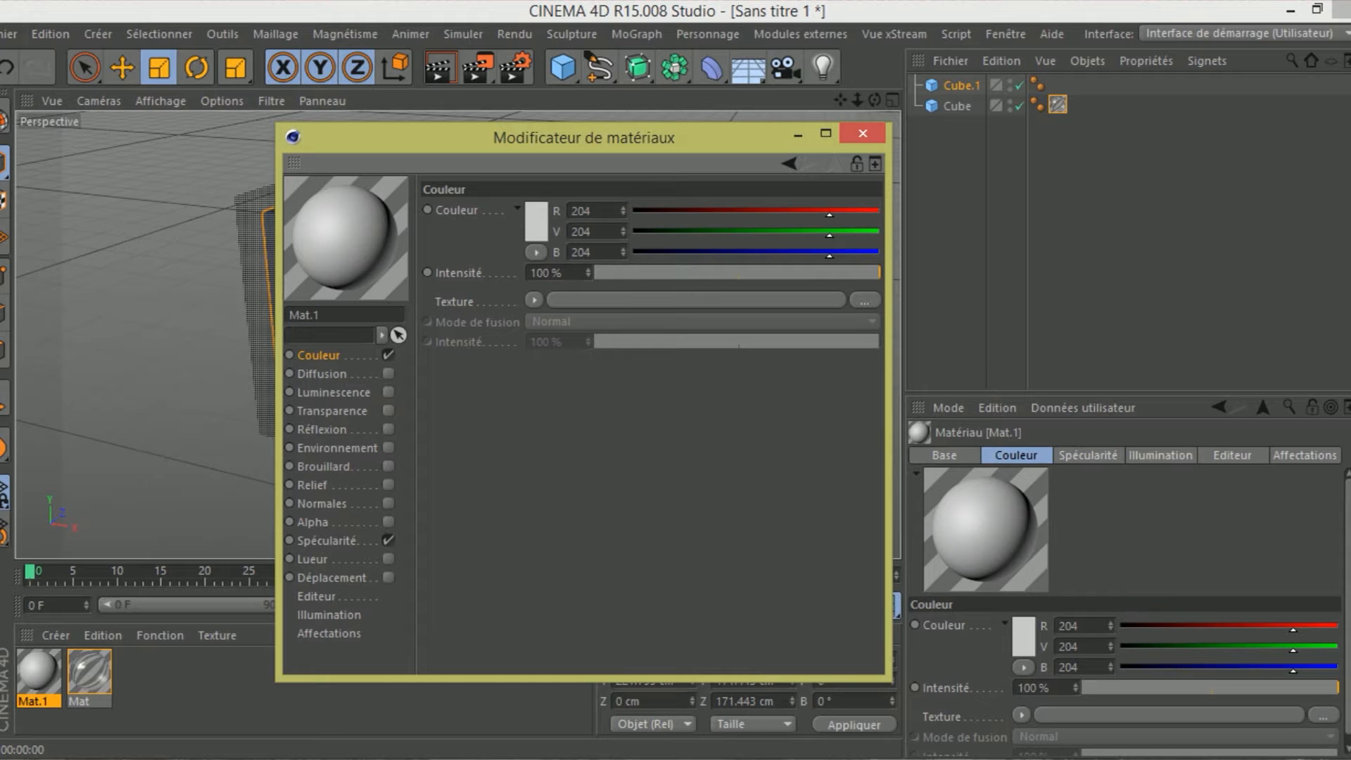
pyautogui.click(864, 300)
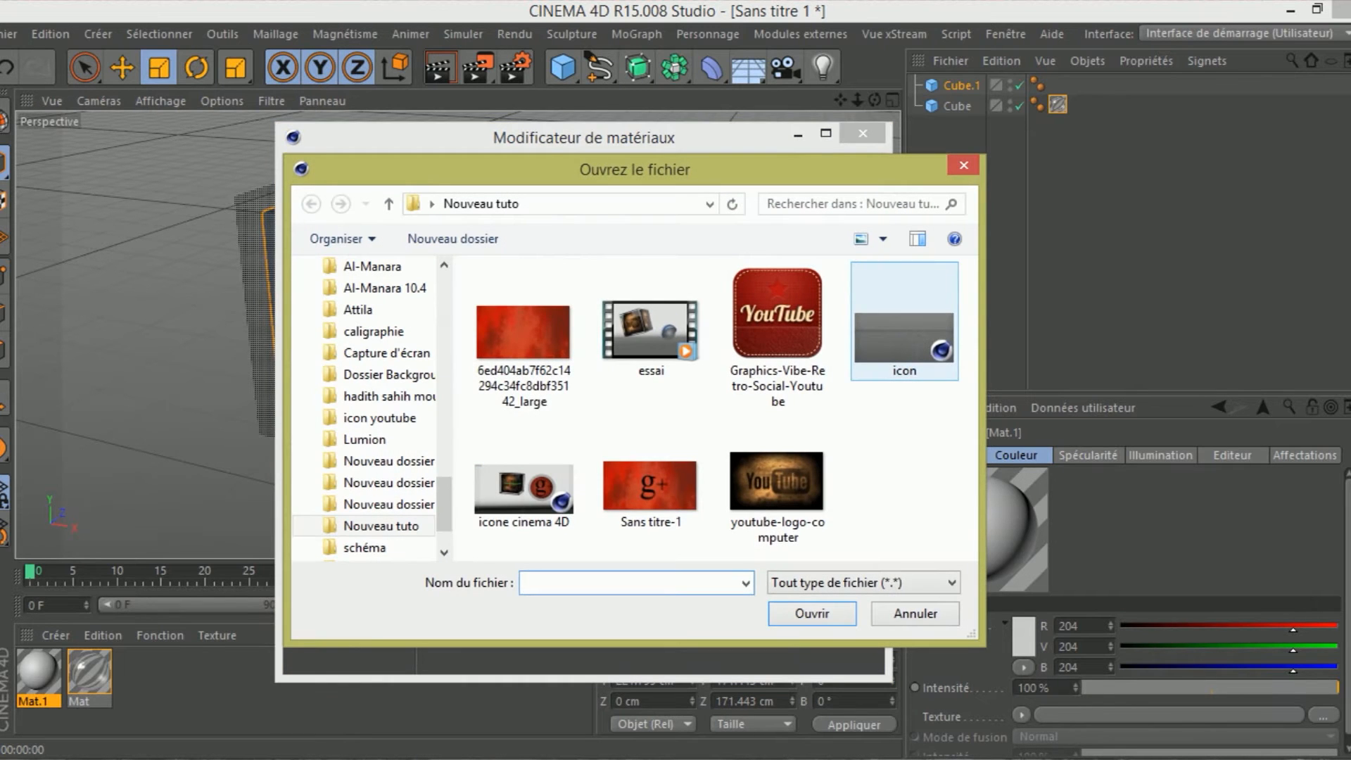
pyautogui.click(776, 486)
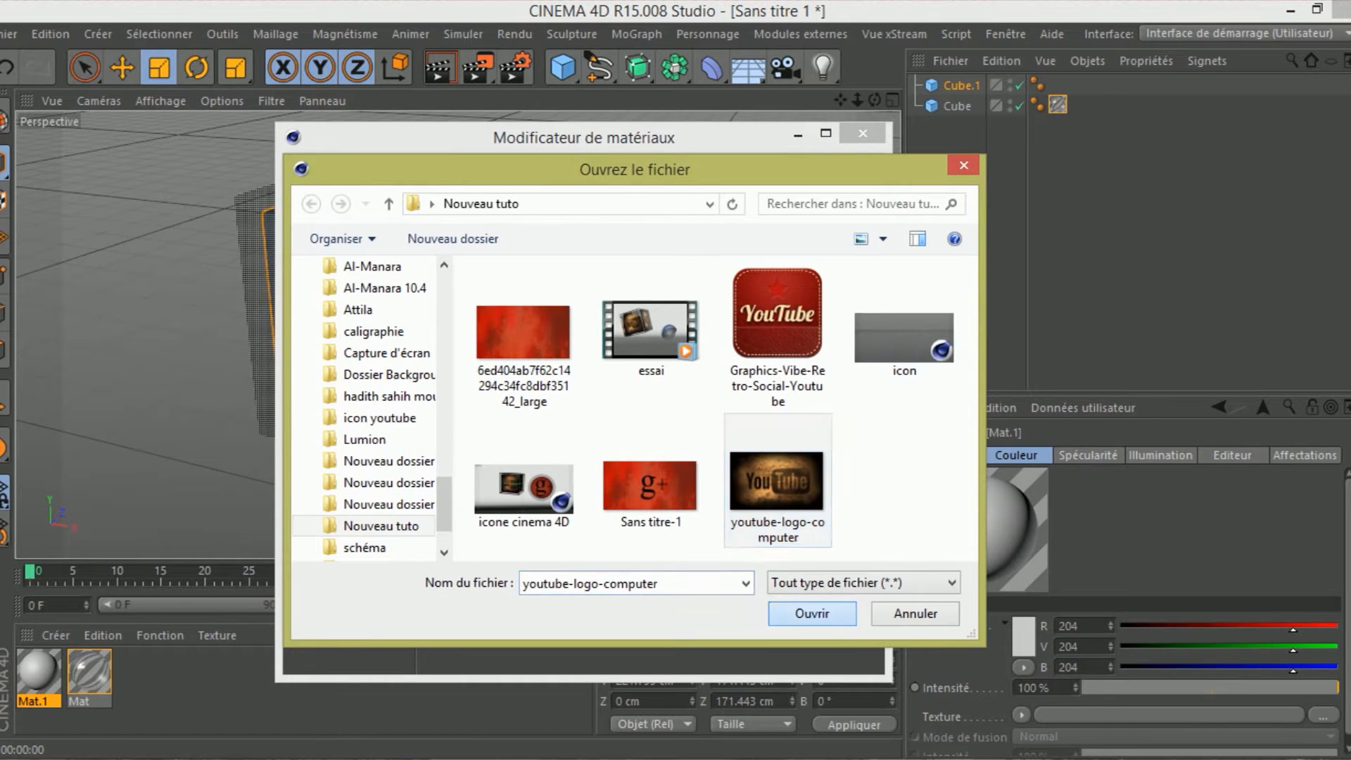
pyautogui.click(812, 613)
pyautogui.click(726, 465)
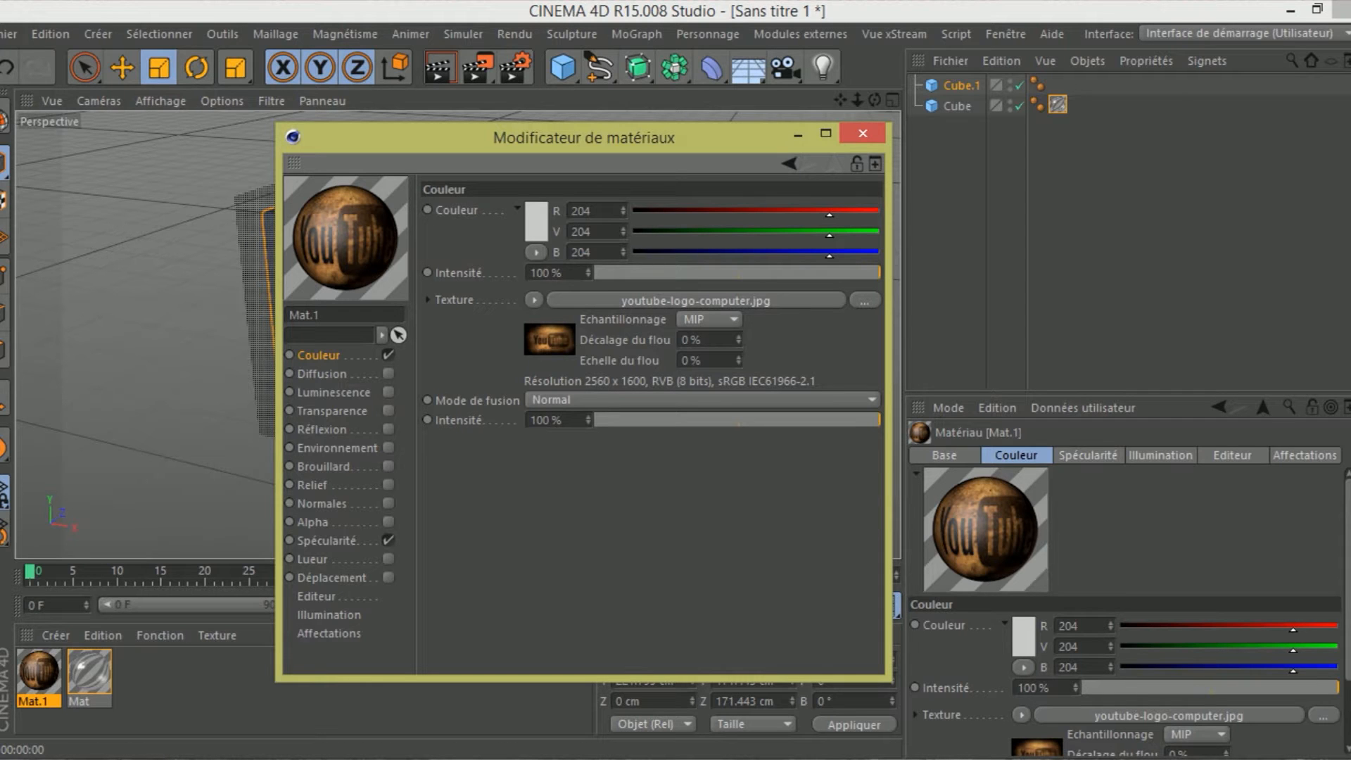
# Set the material preview to large size and show it in a separate, enlarged window over the material editor.
pyautogui.rightClick(337, 241)
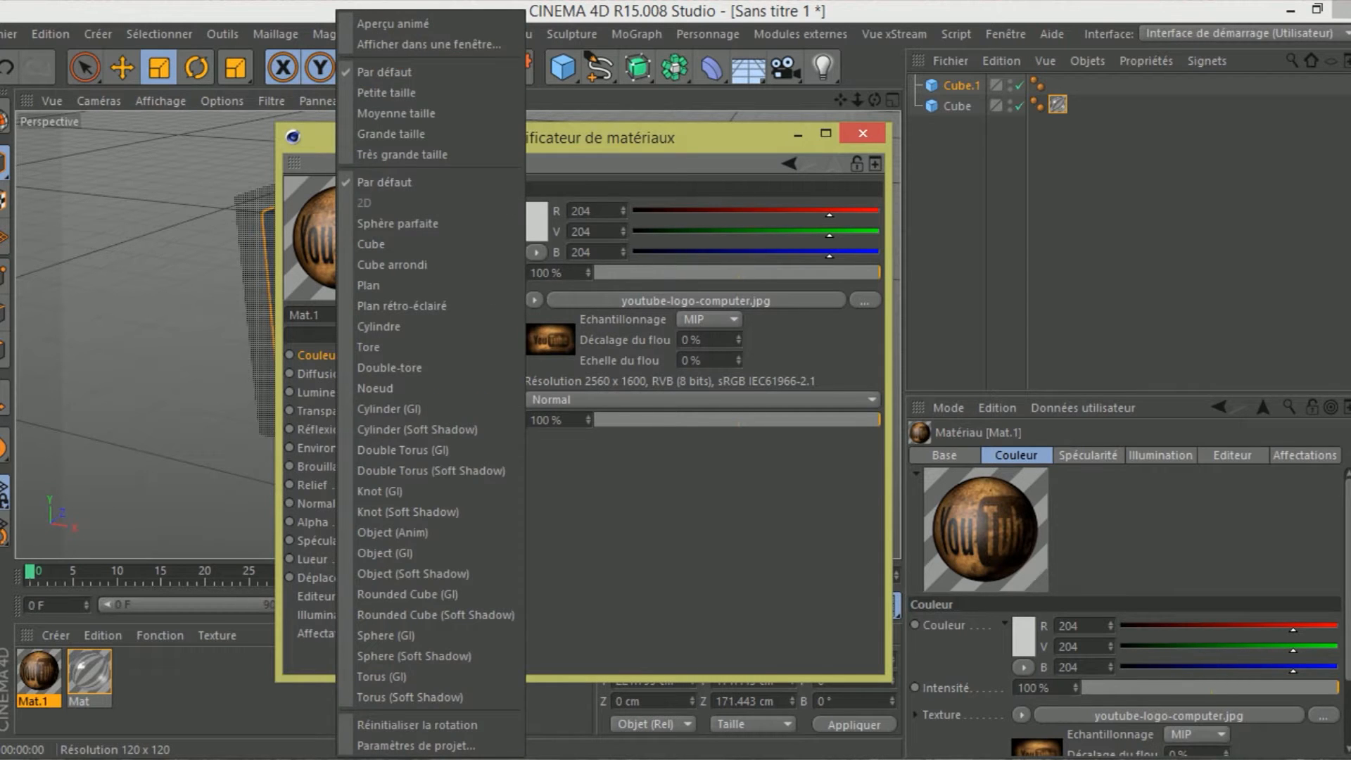
pyautogui.click(392, 133)
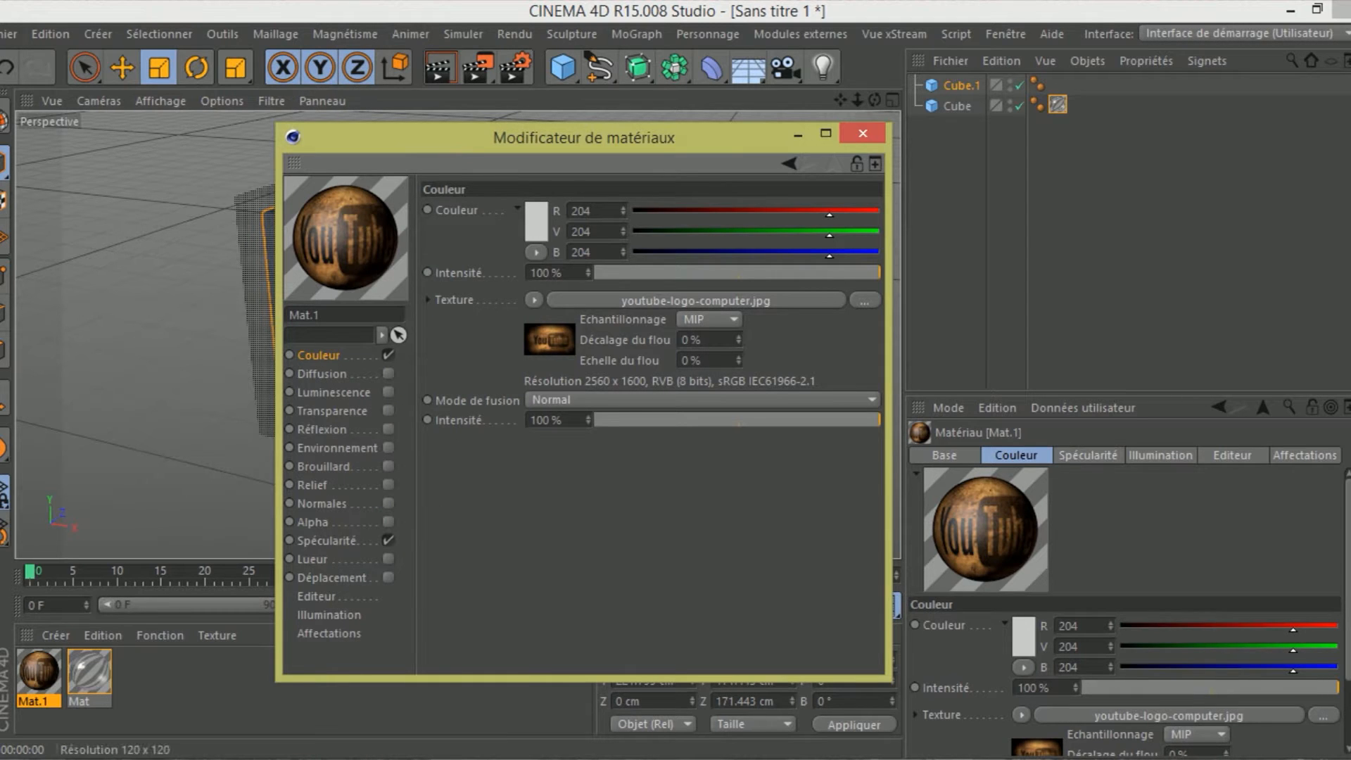
pyautogui.rightClick(345, 239)
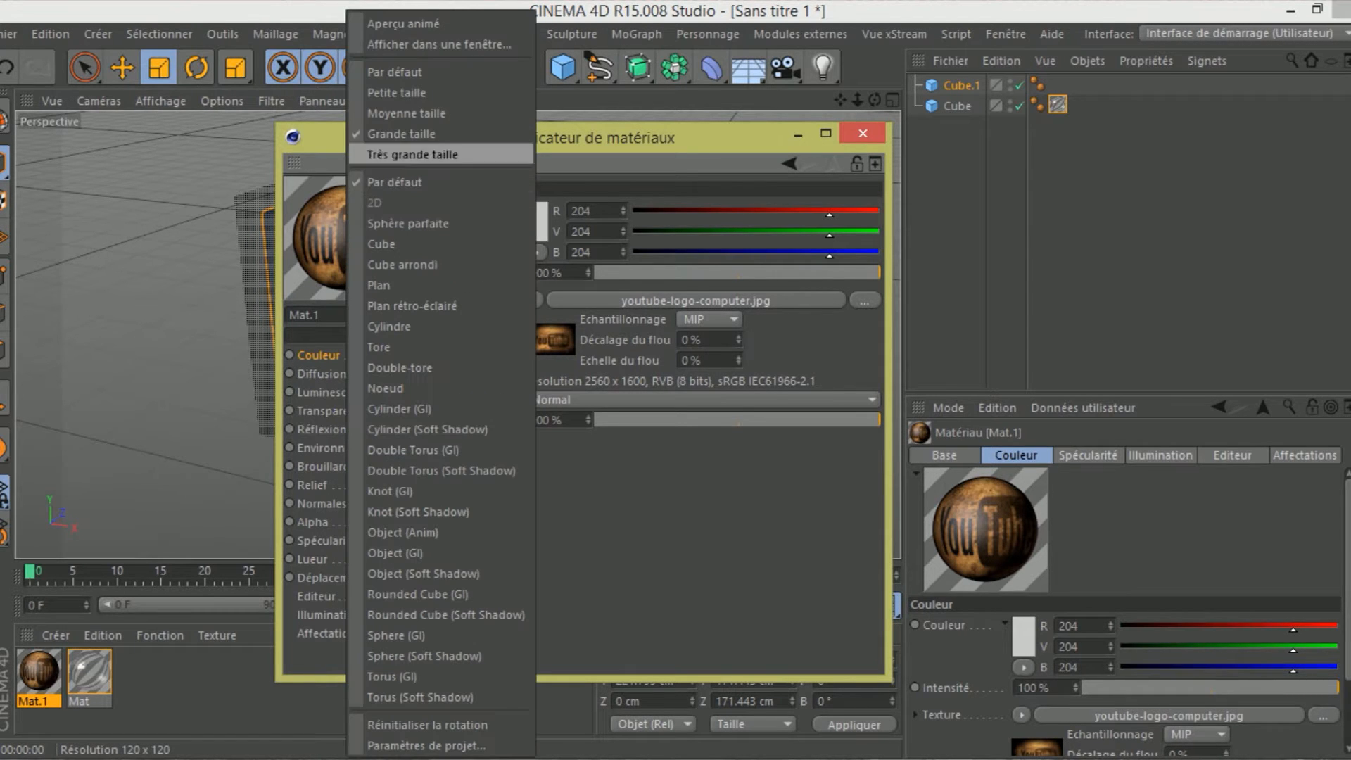
pyautogui.click(439, 44)
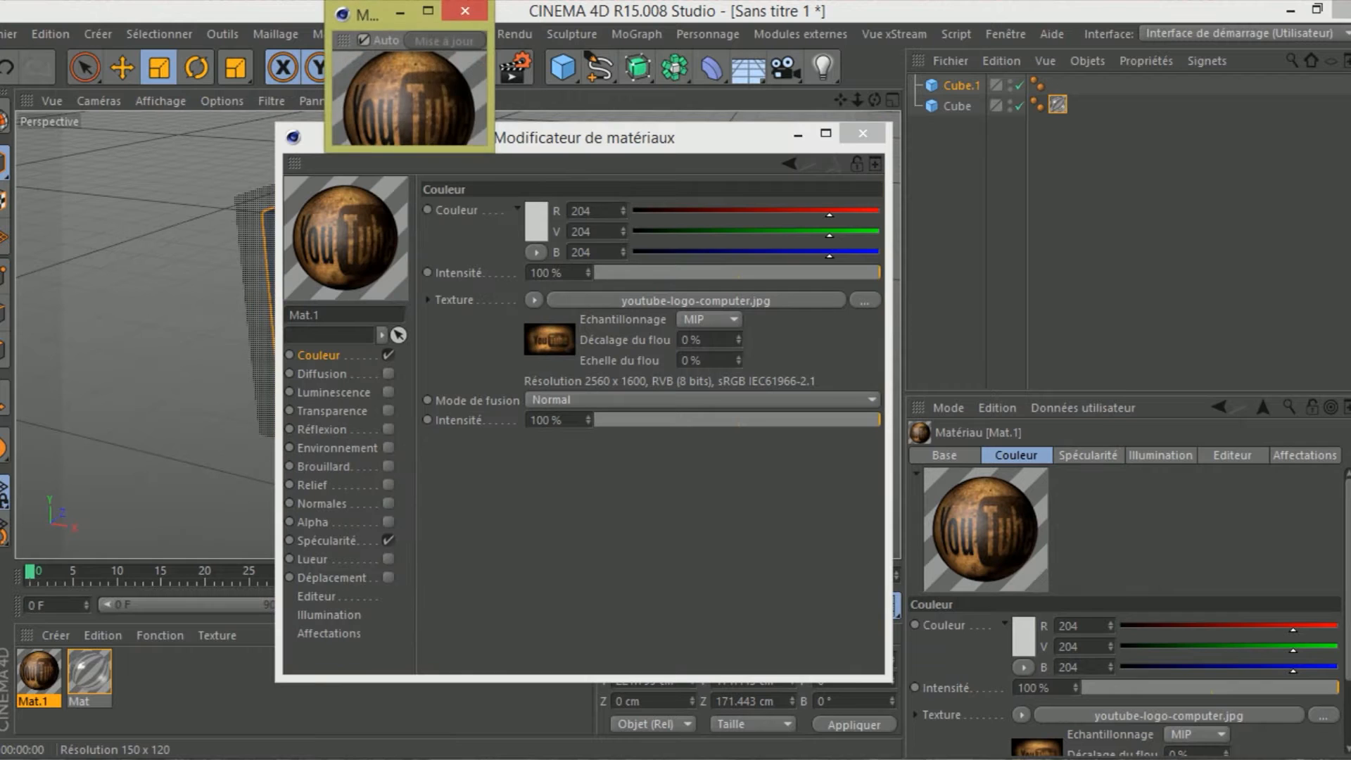
pyautogui.moveTo(496, 151); pyautogui.dragTo(707, 494)
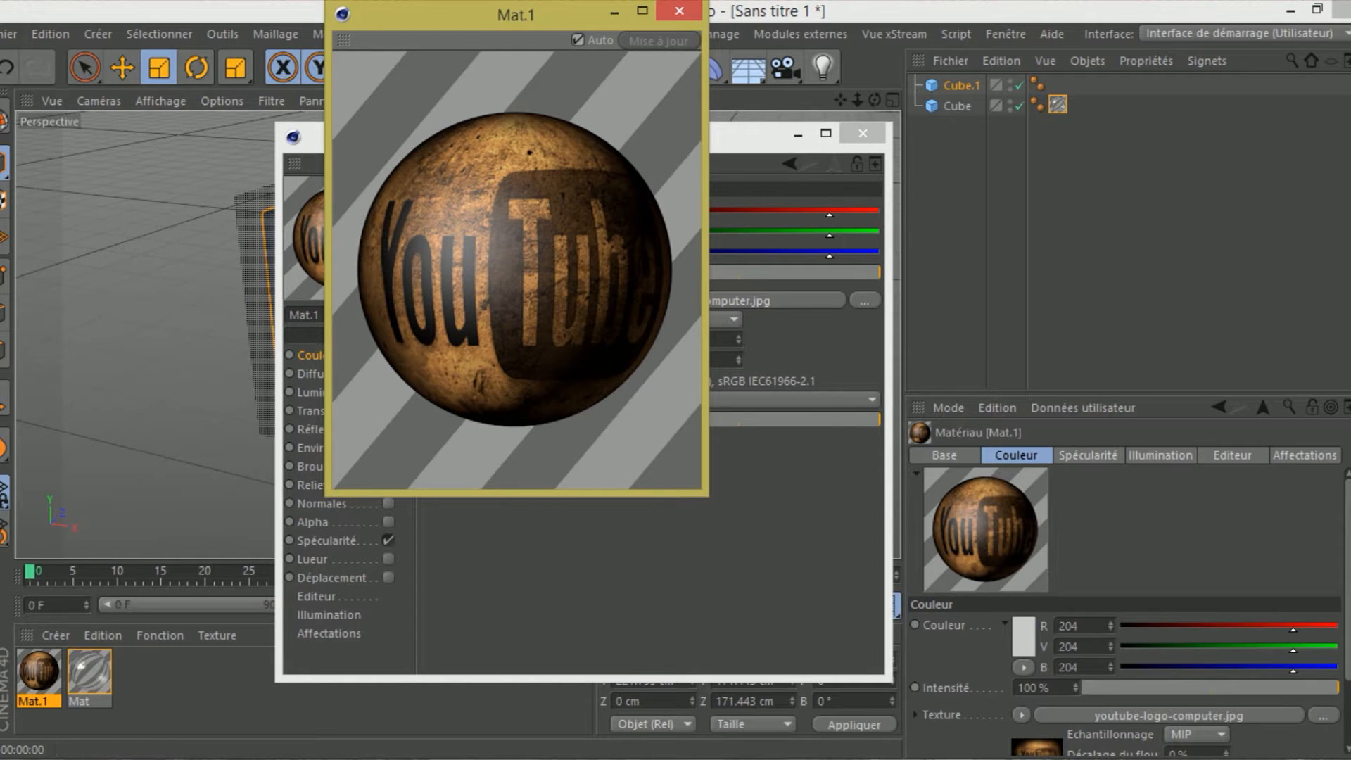
pyautogui.moveTo(495, 19); pyautogui.dragTo(630, 121)
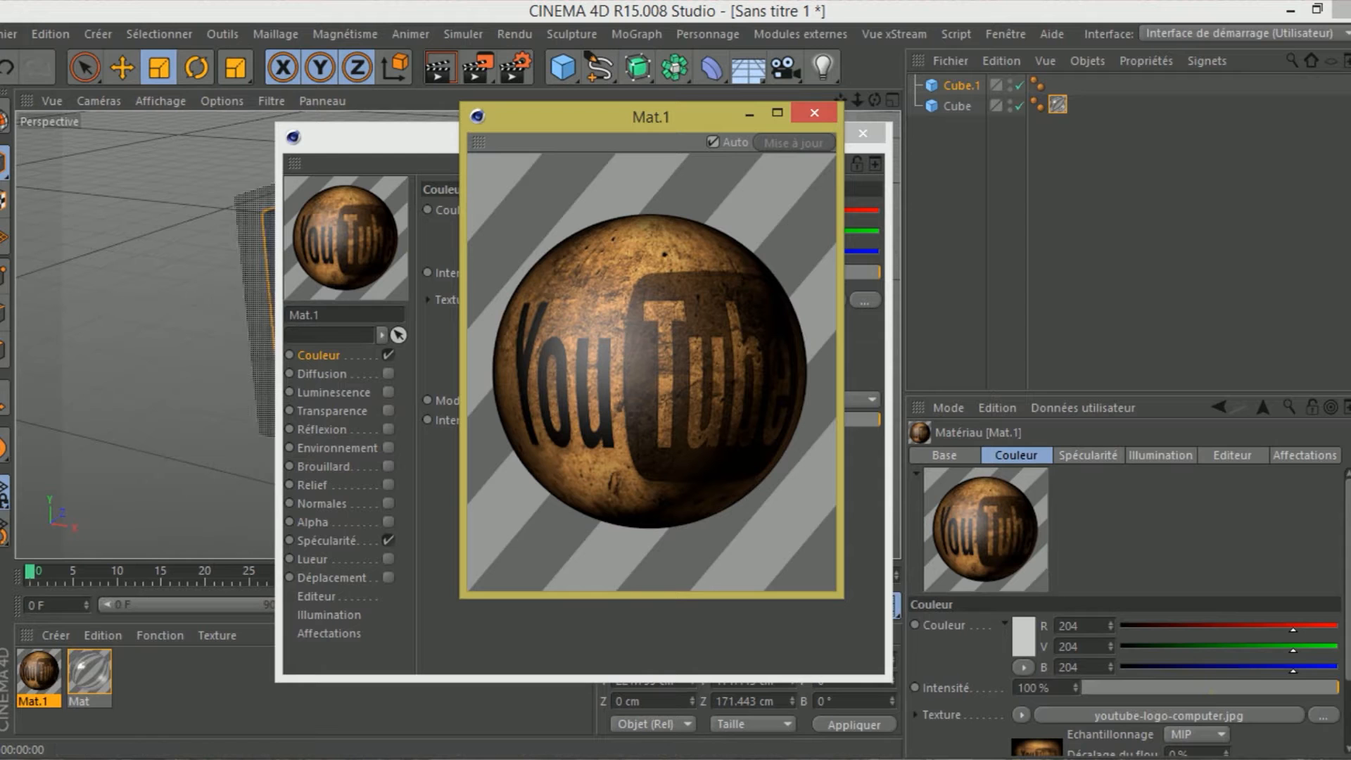
# Disable the logo material's specular channel, set its texture preview size to 2048x2048 and close the material windows.
pyautogui.click(388, 541)
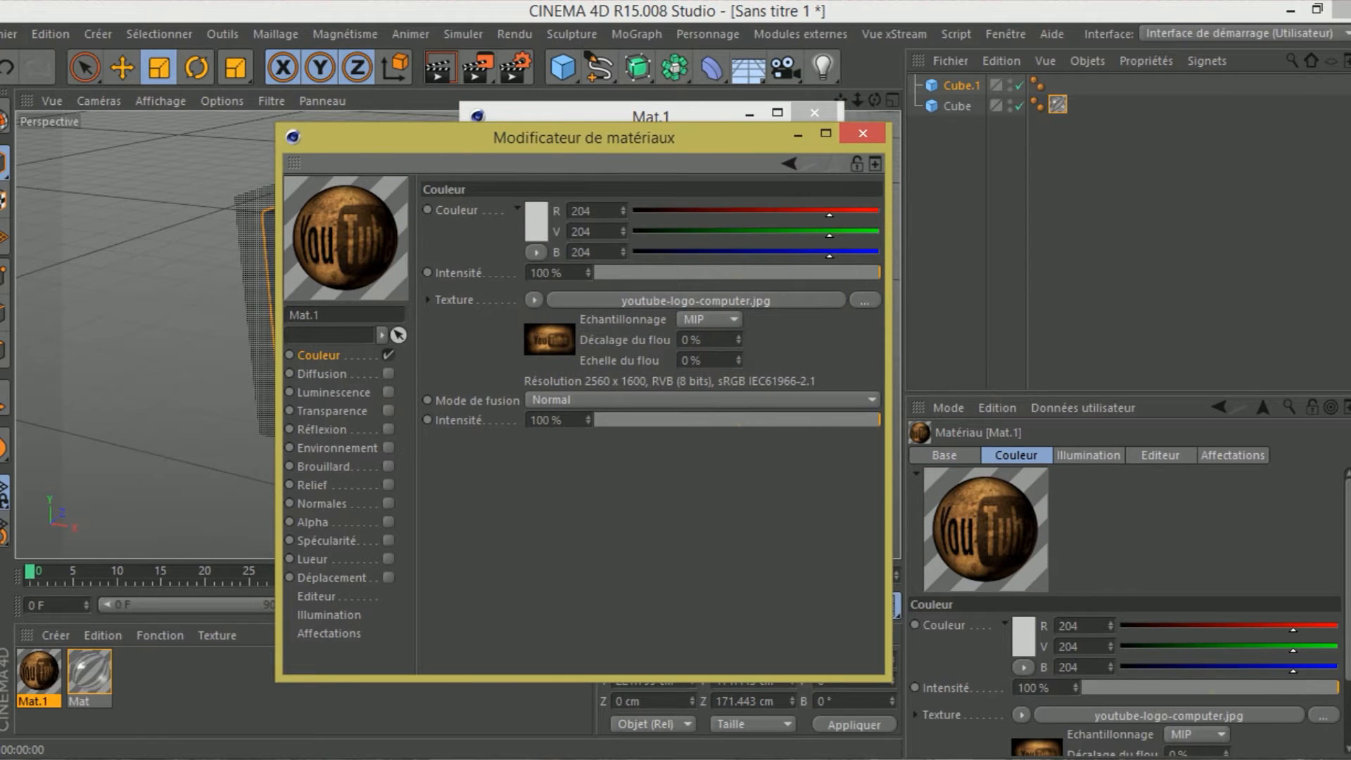
pyautogui.click(651, 113)
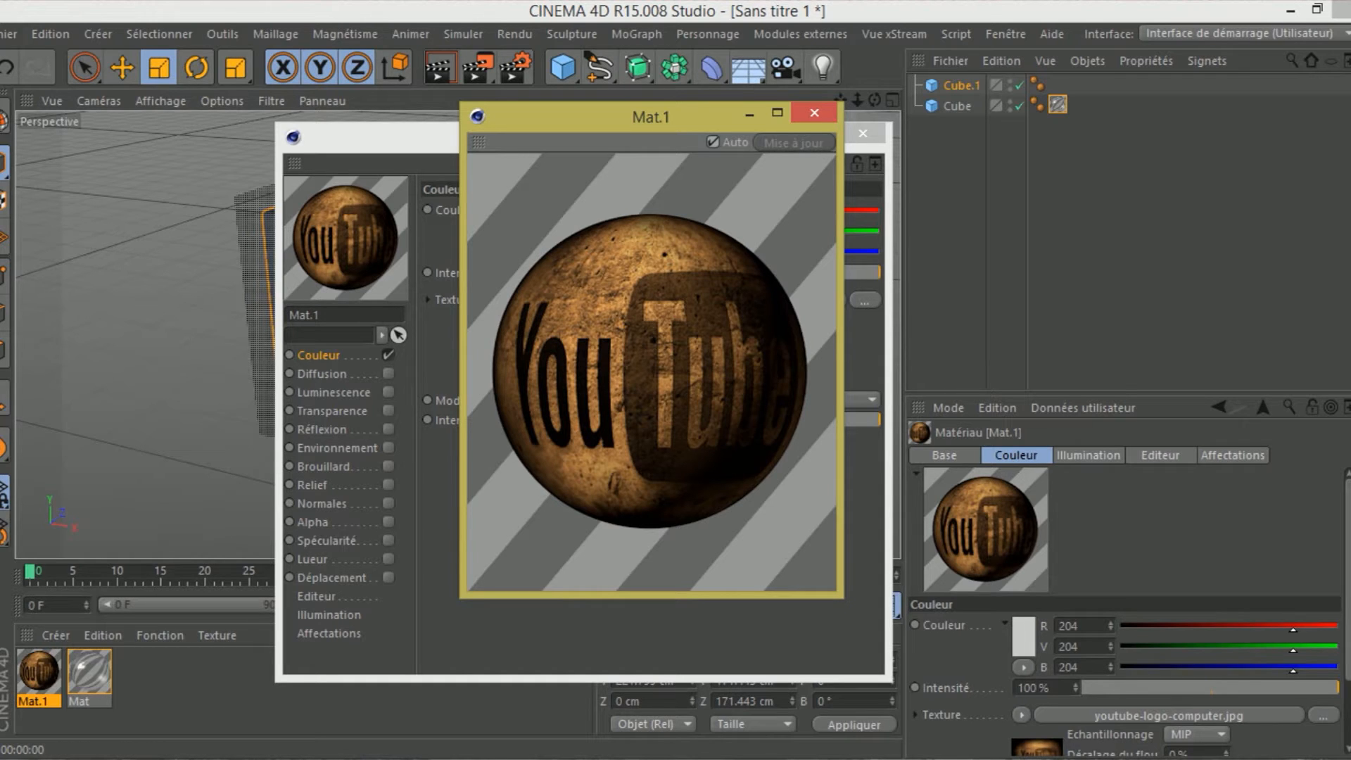
pyautogui.click(317, 596)
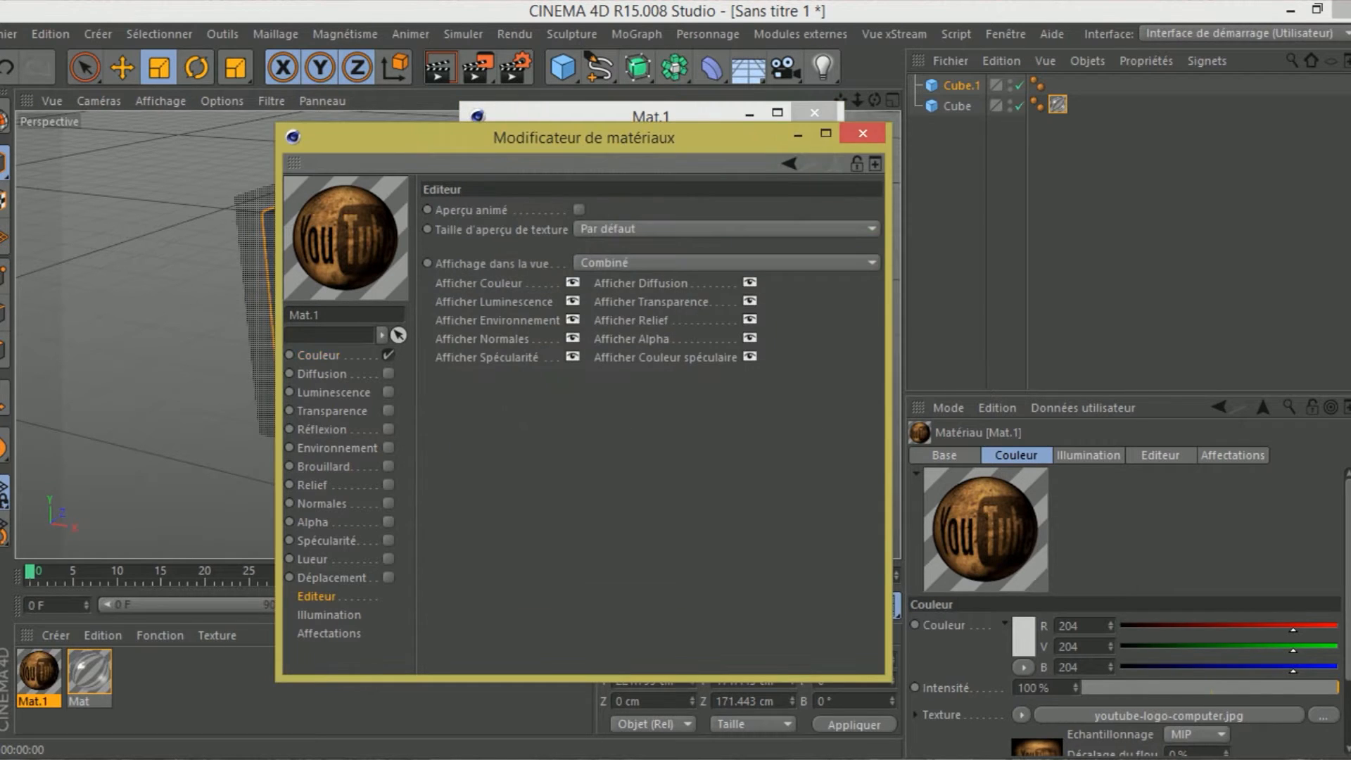
pyautogui.click(725, 228)
pyautogui.click(627, 394)
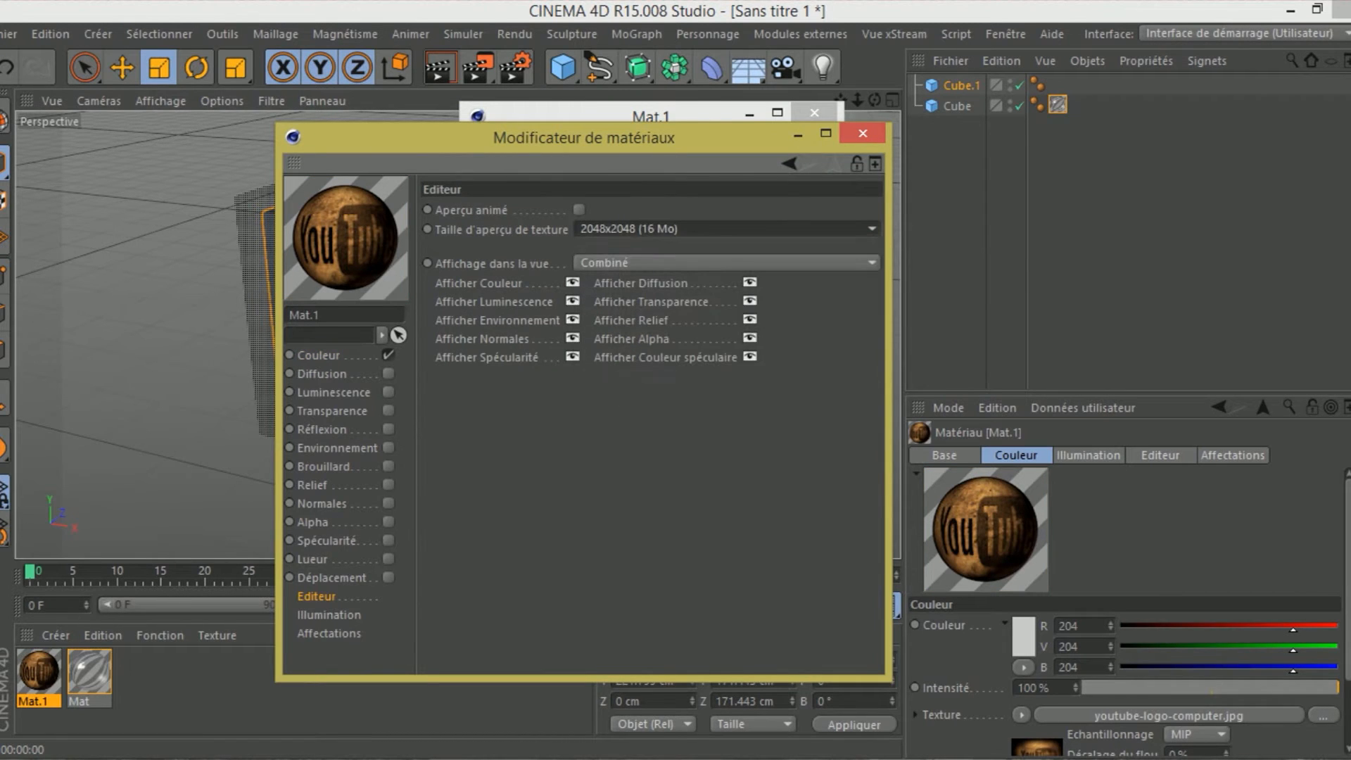
pyautogui.click(633, 112)
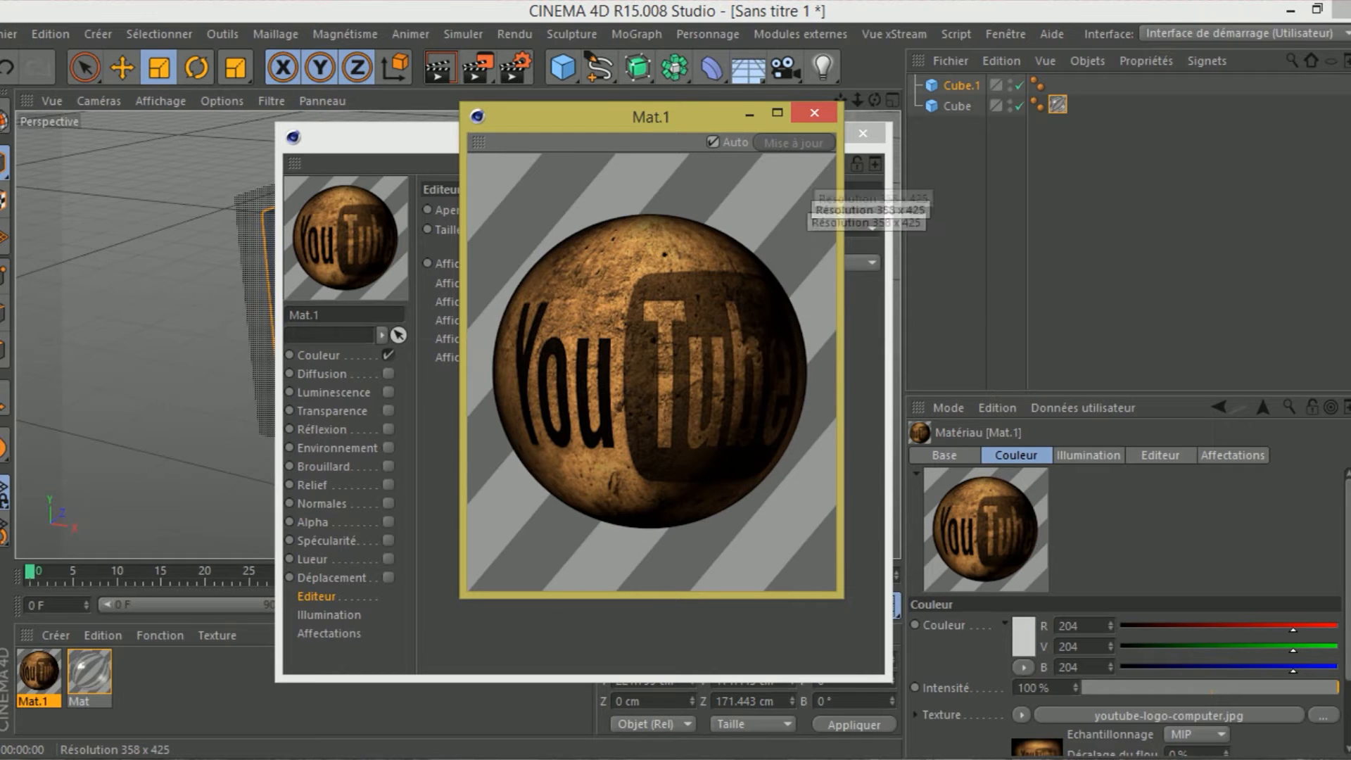
pyautogui.click(814, 113)
pyautogui.click(863, 133)
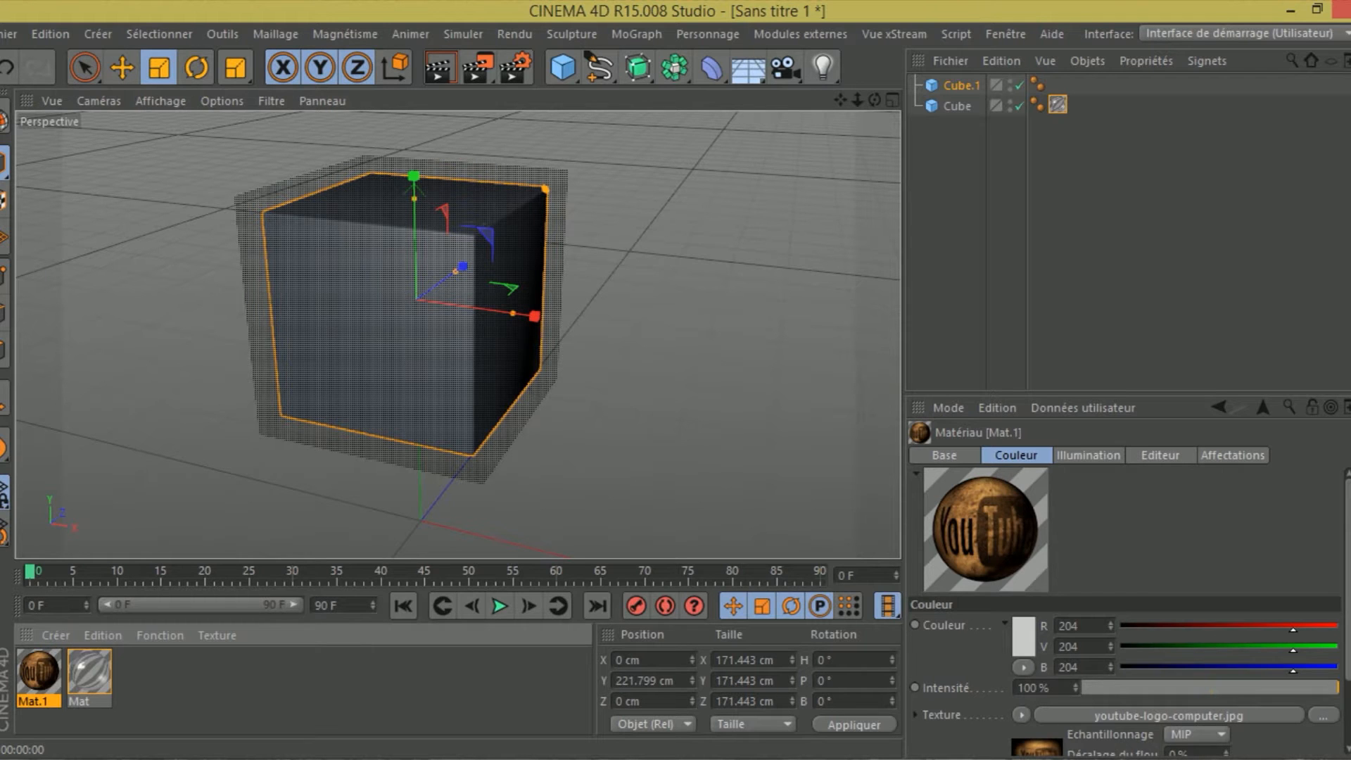
# Apply the YouTube logo material to the inner cube and render the active view.
pyautogui.moveTo(39, 672); pyautogui.dragTo(373, 317)
pyautogui.click(440, 68)
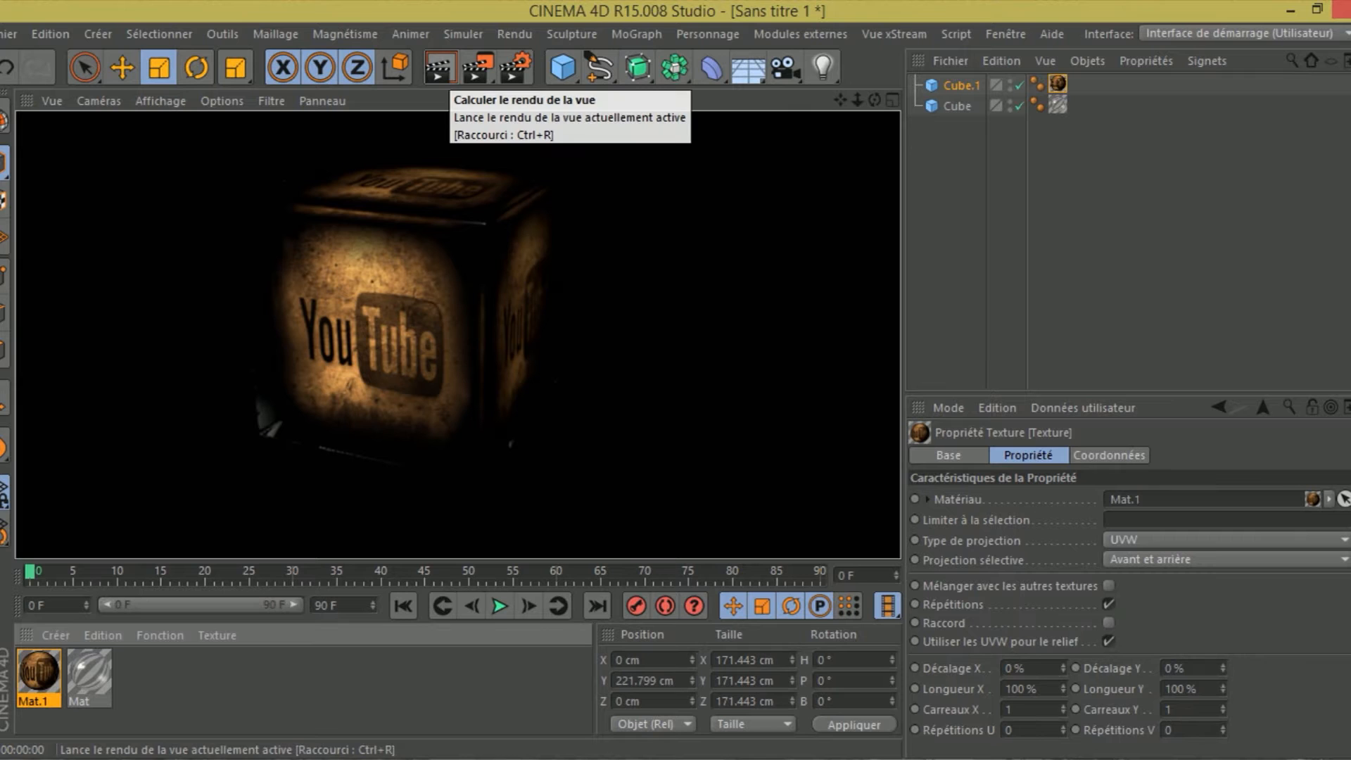
pyautogui.click(957, 106)
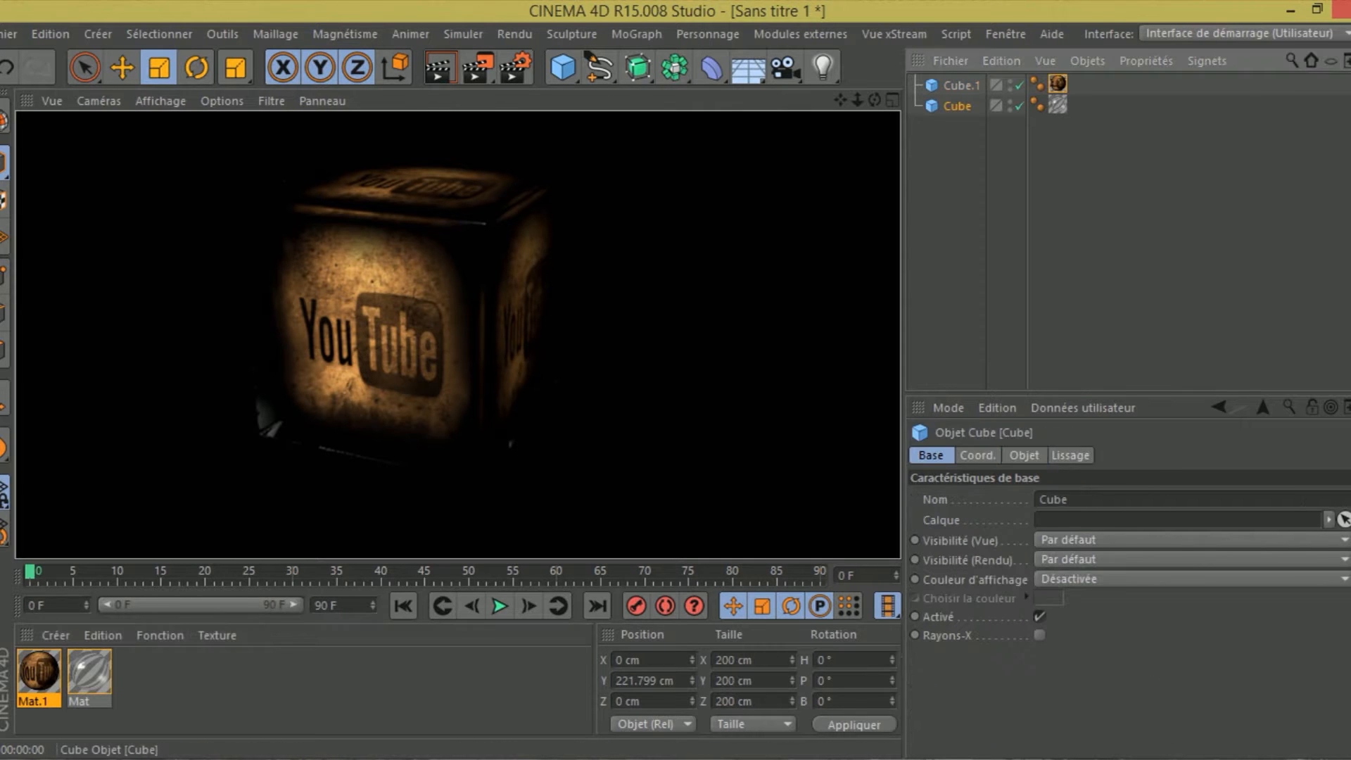
# Add a Sky object to the scene.
pyautogui.moveTo(874, 100); pyautogui.dragTo(868, 62)
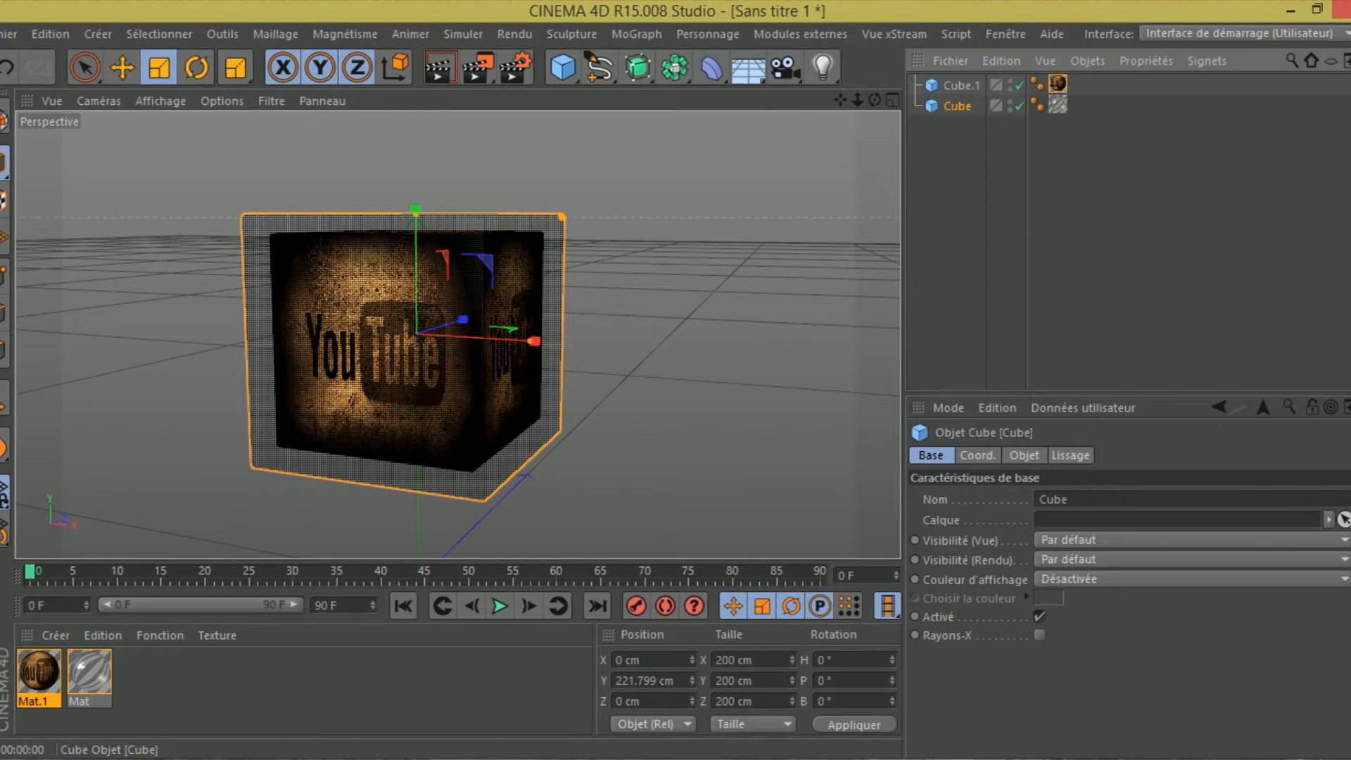
pyautogui.click(748, 67)
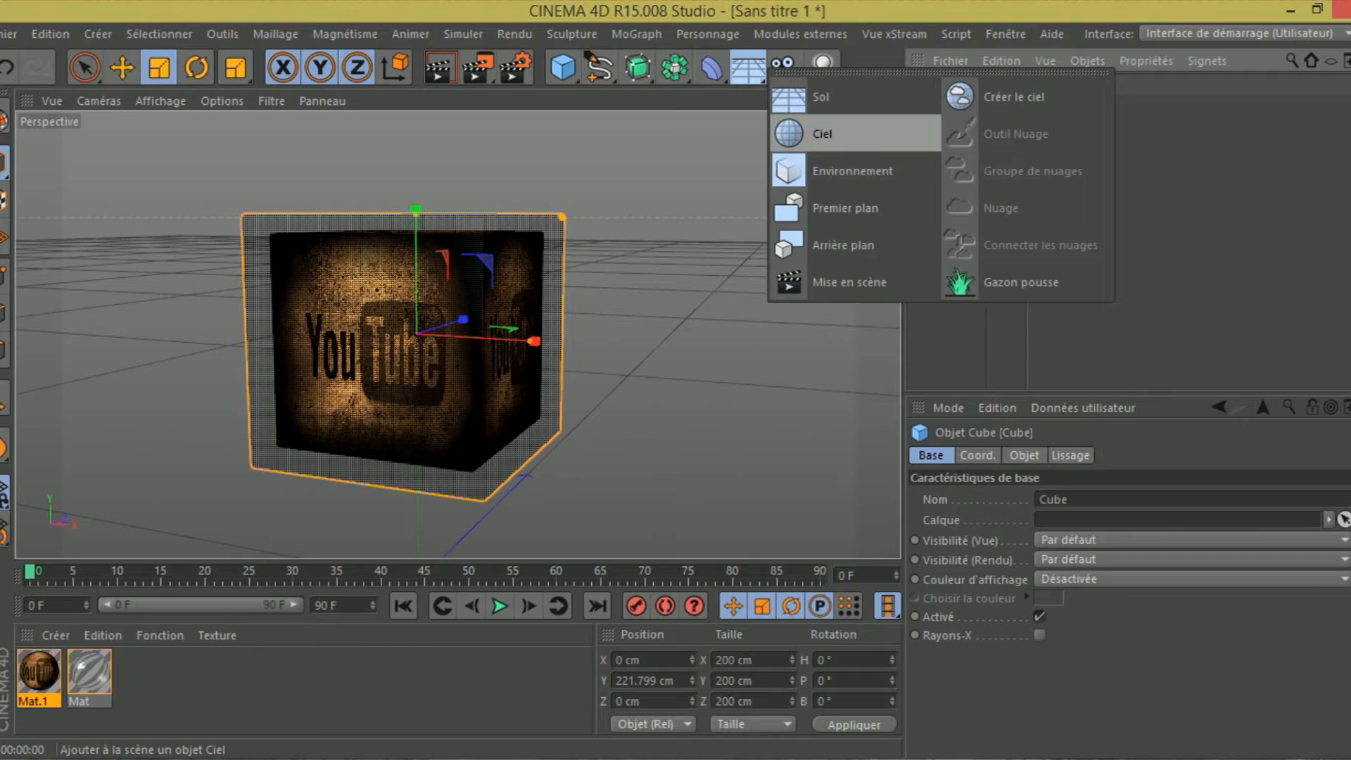
pyautogui.click(822, 134)
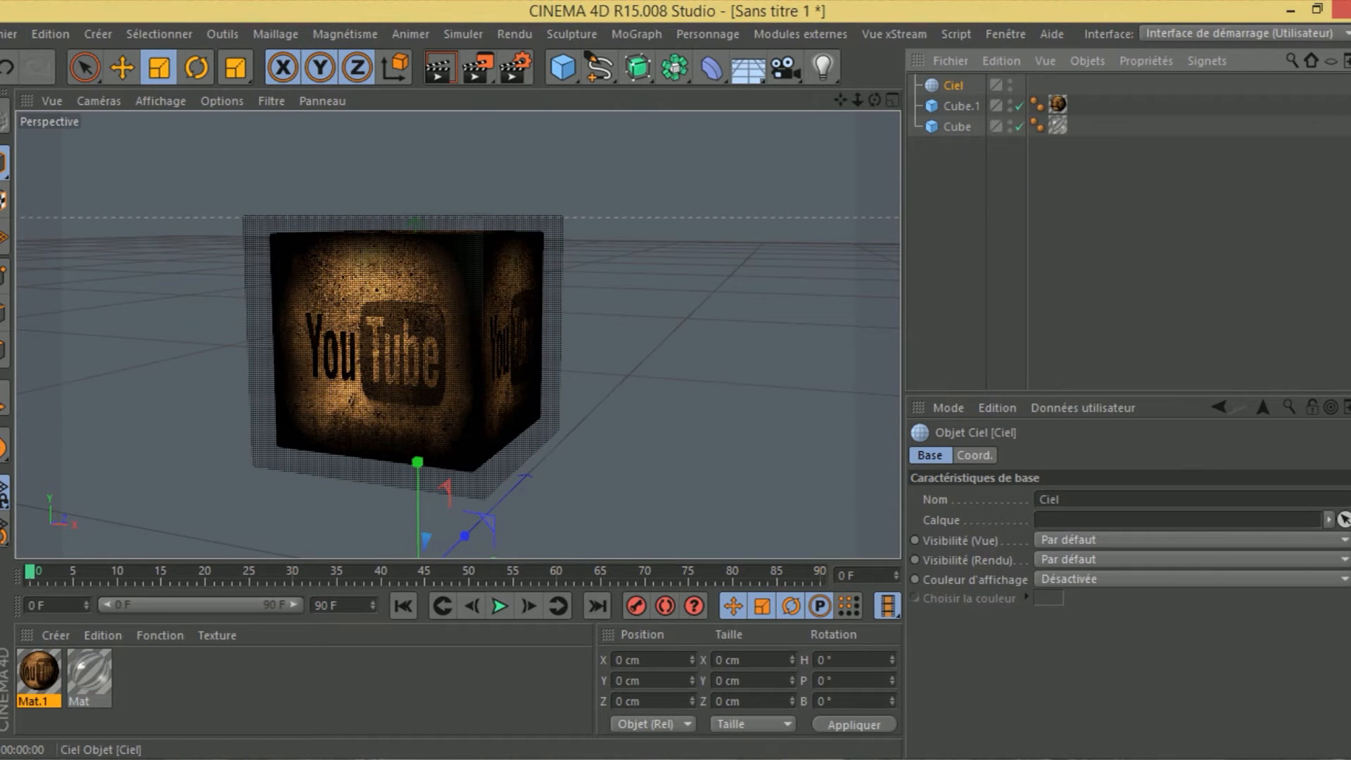
# Create a new material for the sky, disable its colour channel and enable its luminance channel.
pyautogui.doubleClick(281, 683)
pyautogui.doubleClick(39, 671)
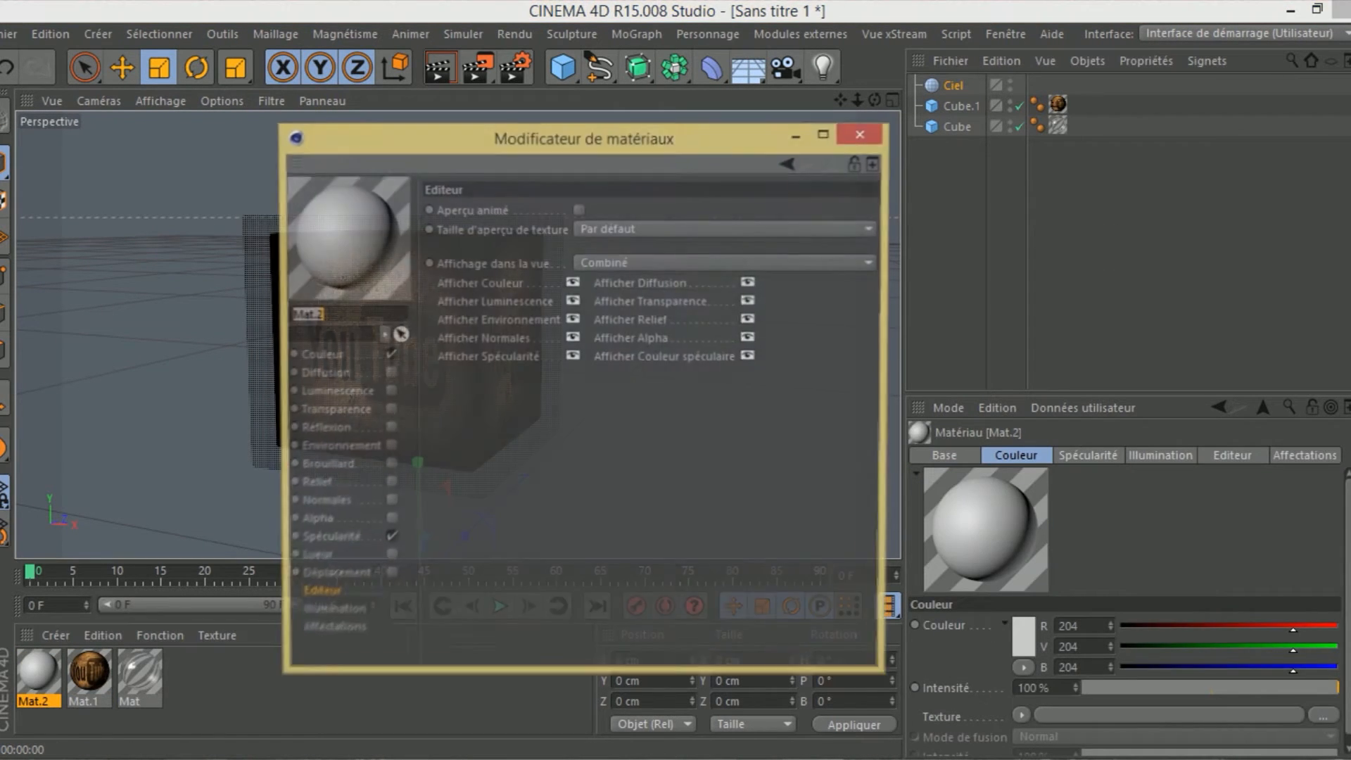
pyautogui.click(387, 355)
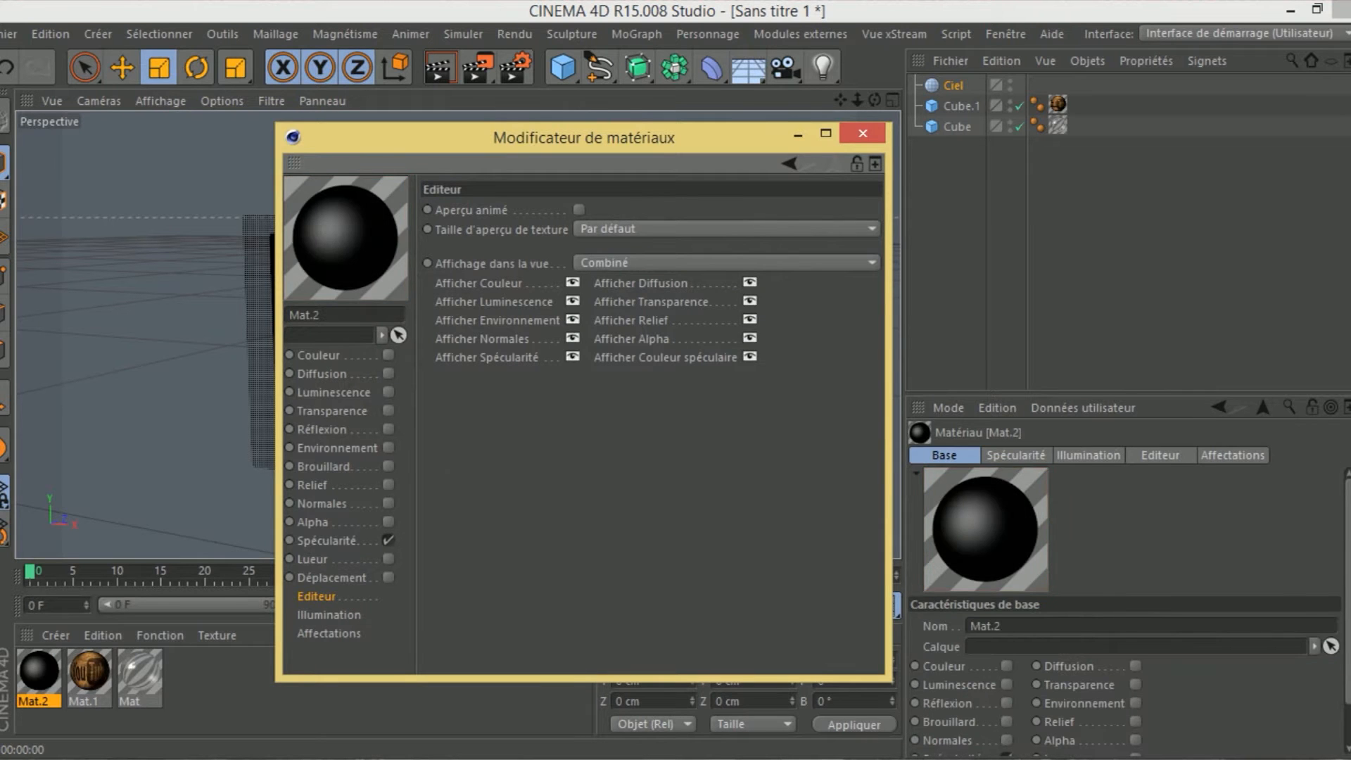
pyautogui.click(333, 393)
pyautogui.click(388, 392)
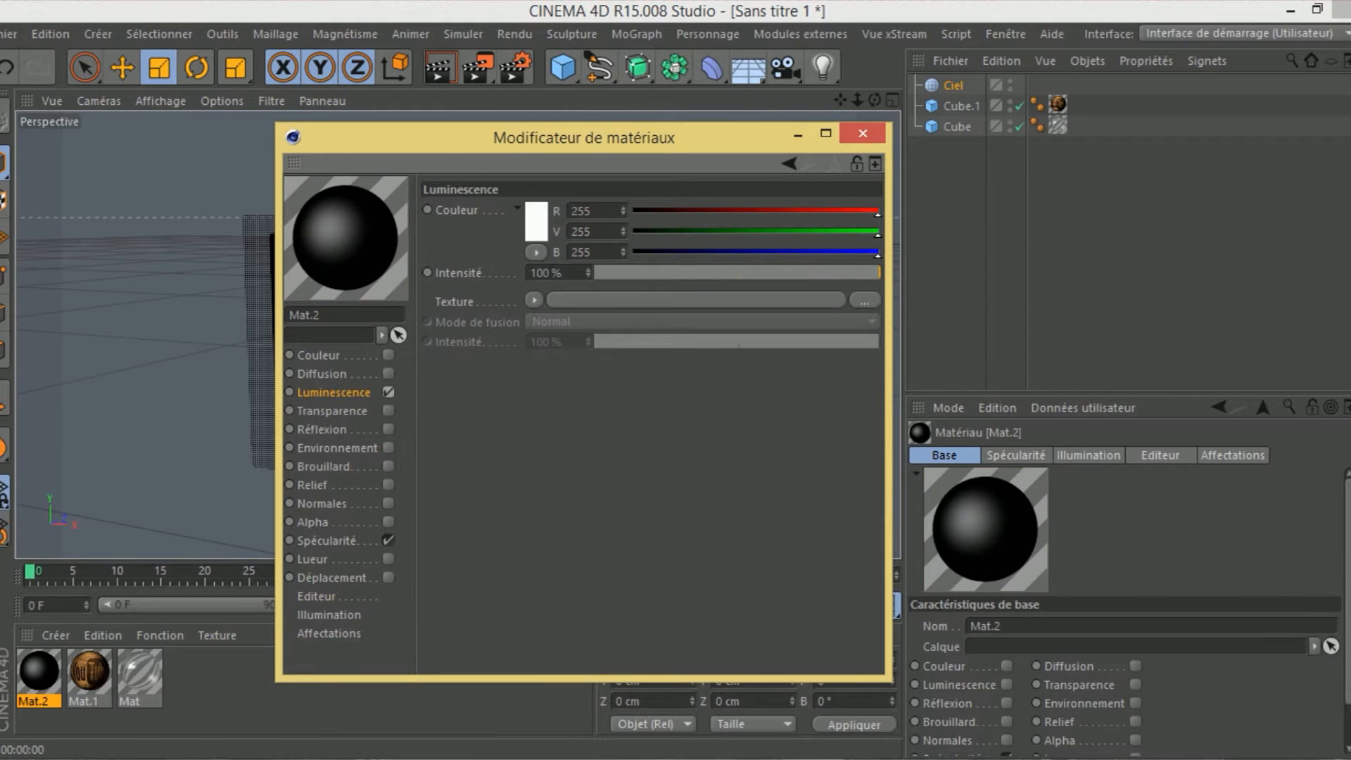
# Load Alexs_Apt_8k.jpg from the Alexs_Apartment HDRI folder as the luminance texture, copying it to the project, and disable the specular channel.
pyautogui.click(864, 300)
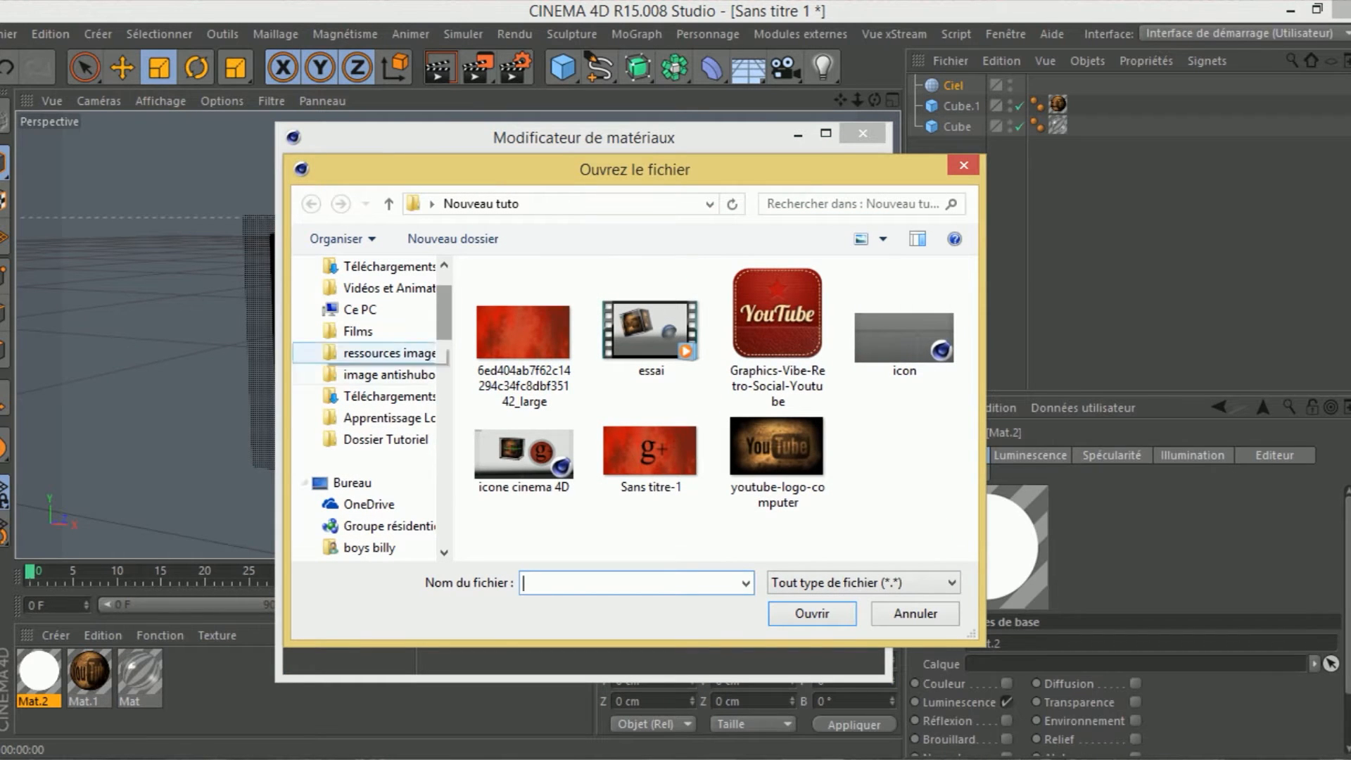
pyautogui.click(389, 417)
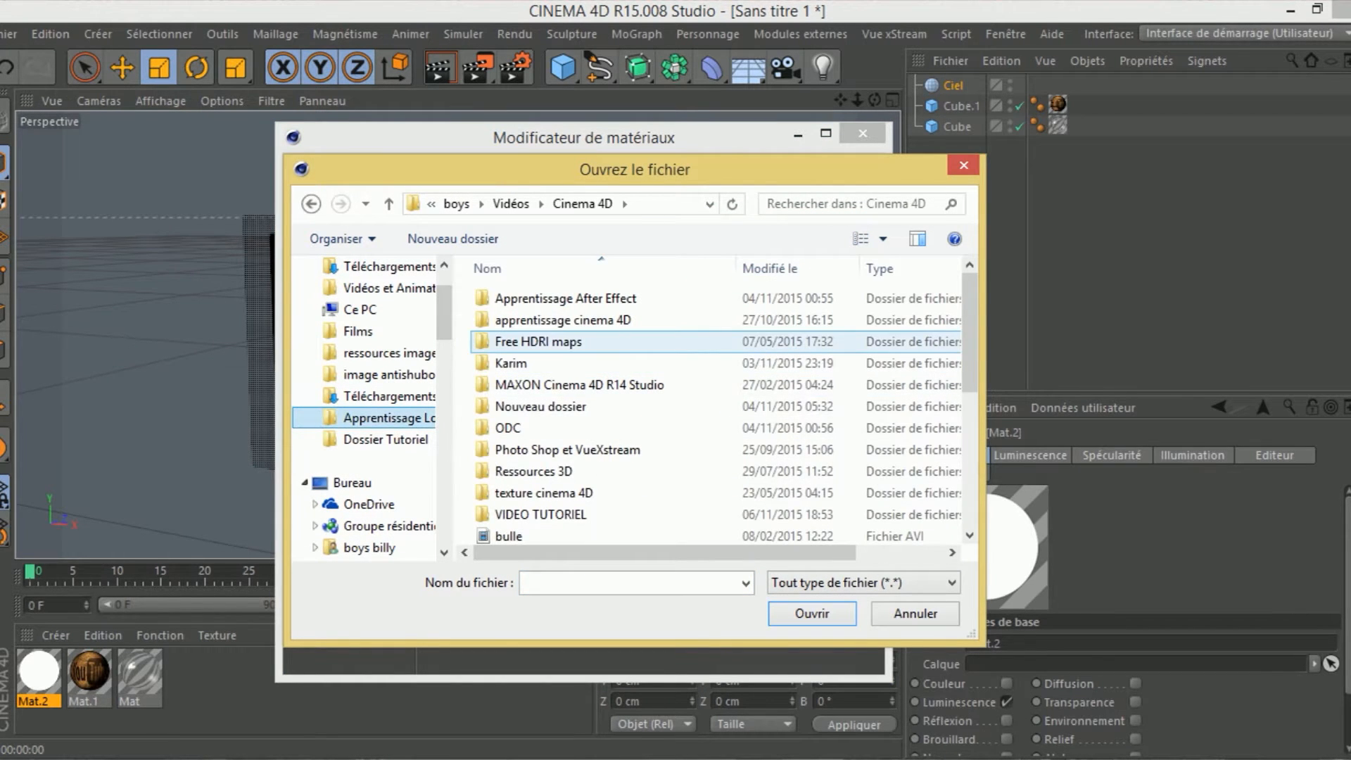
pyautogui.doubleClick(538, 341)
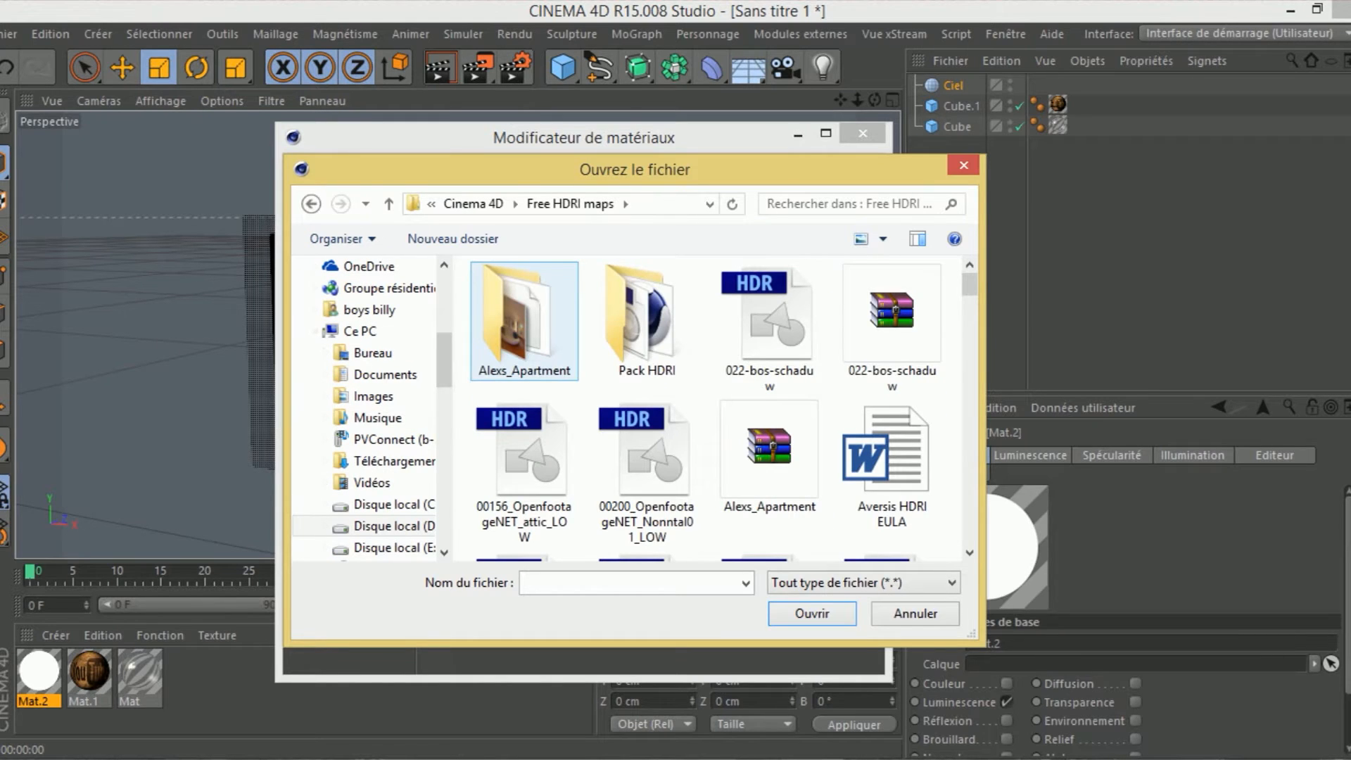
pyautogui.doubleClick(525, 320)
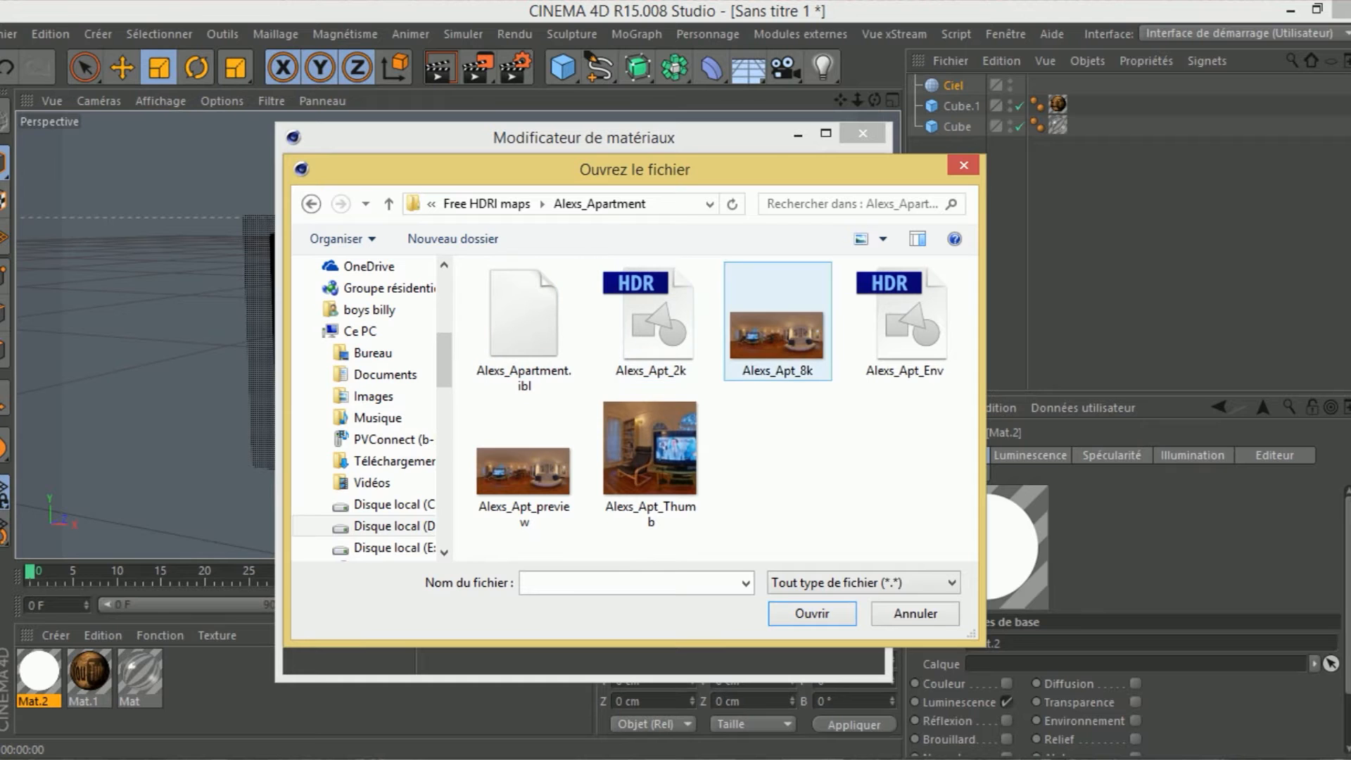
pyautogui.click(777, 334)
pyautogui.click(812, 614)
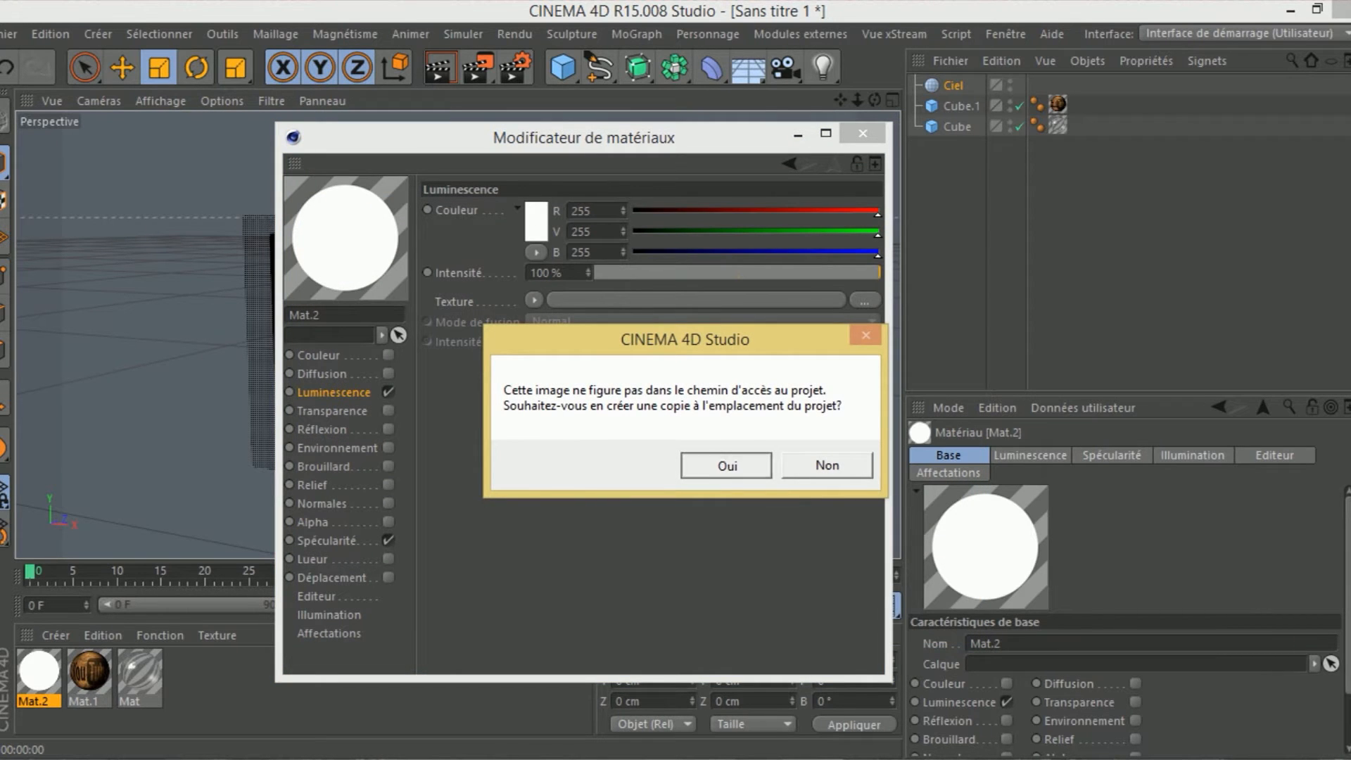
pyautogui.click(726, 465)
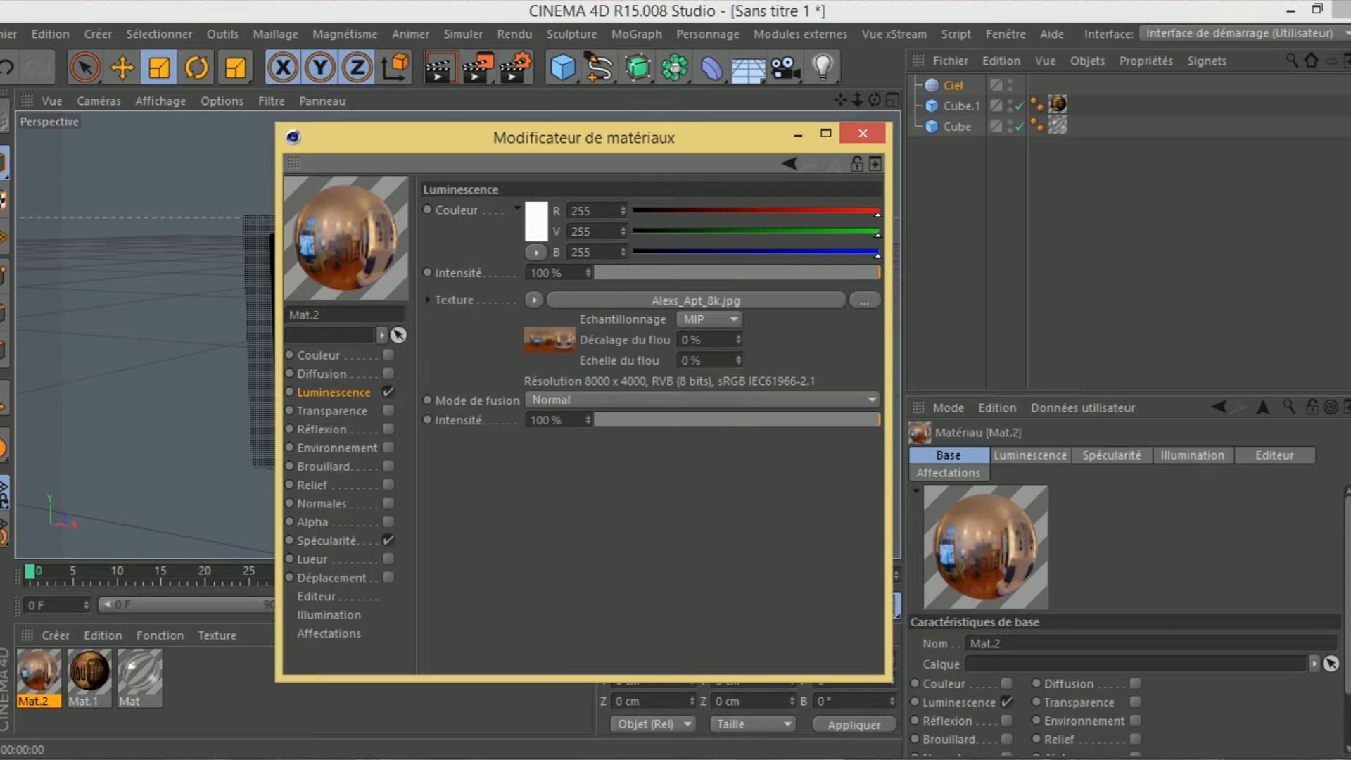
pyautogui.click(388, 540)
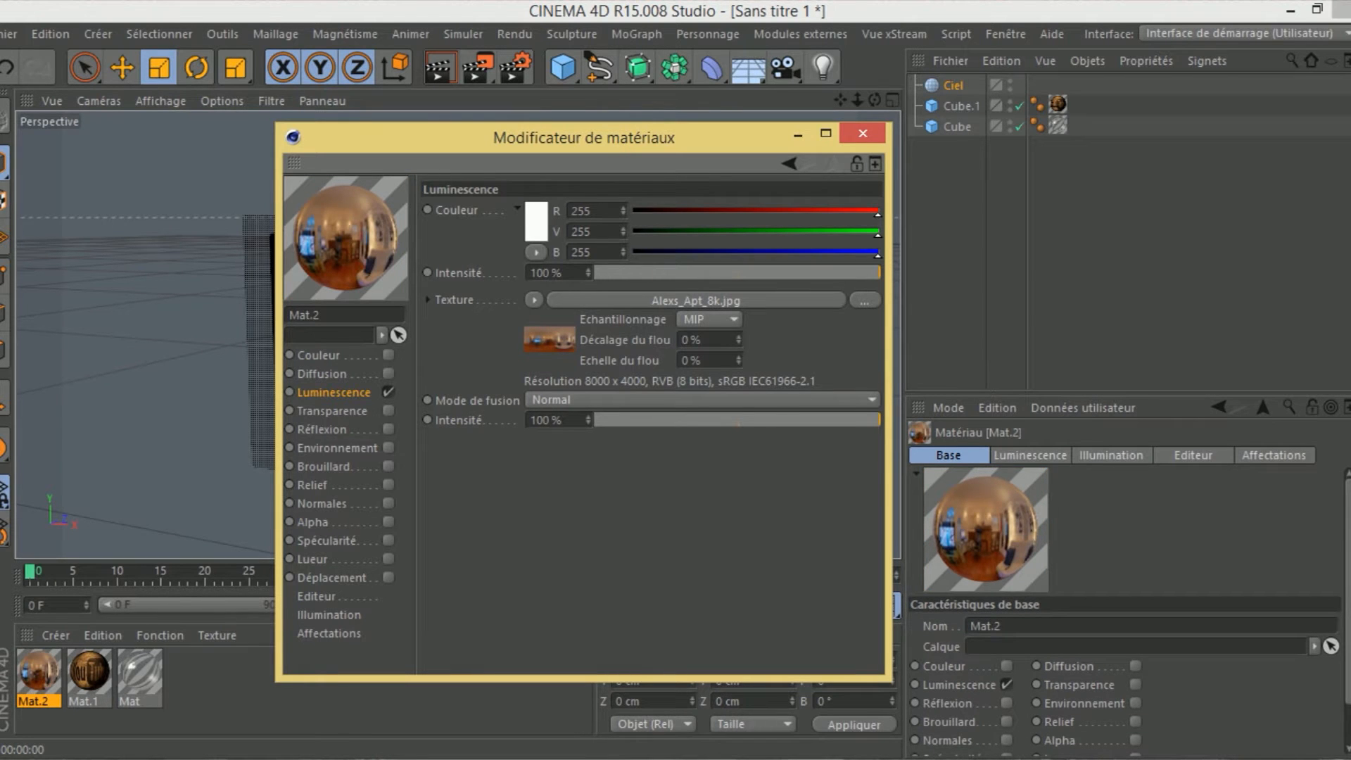
pyautogui.click(862, 134)
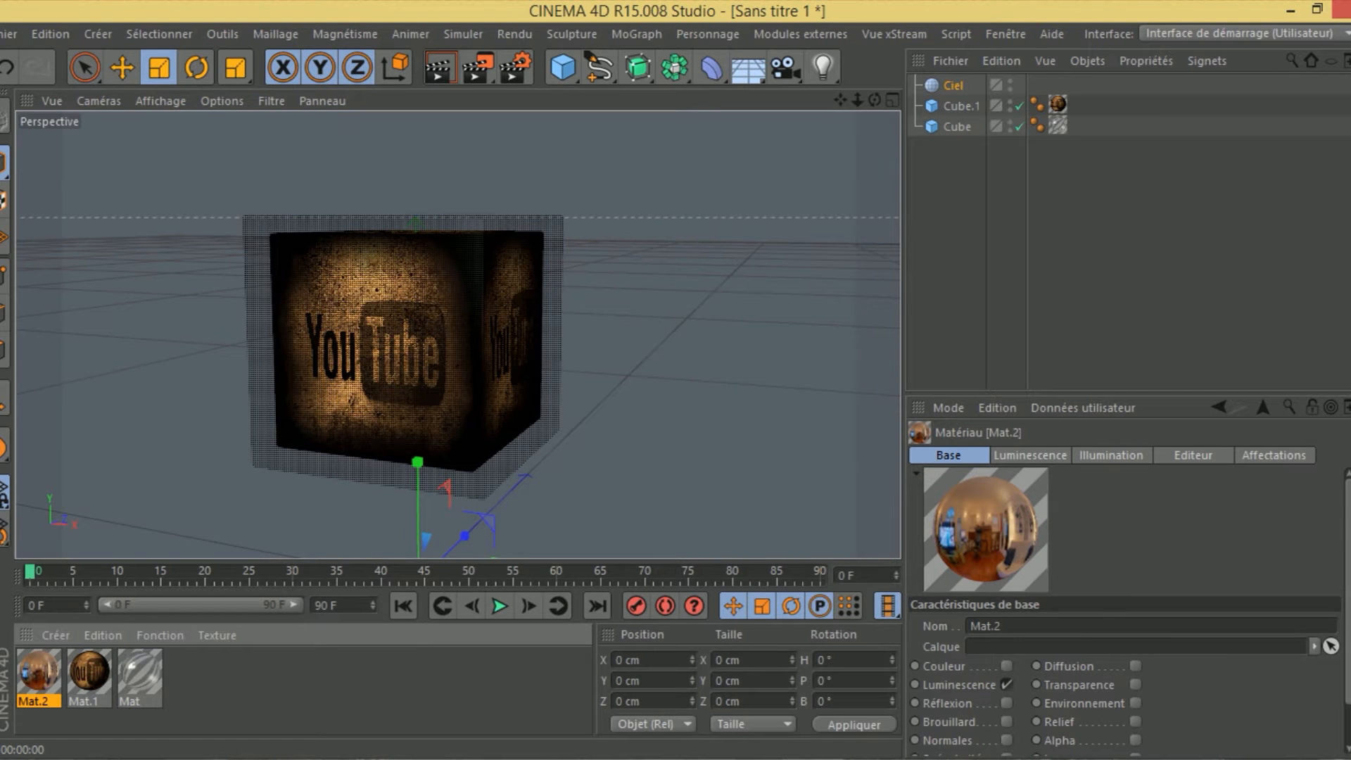
# Apply the Alexs_Apt_8k.jpg luminance material to the Sky object and render the active view.
pyautogui.moveTo(39, 672); pyautogui.dragTo(953, 85)
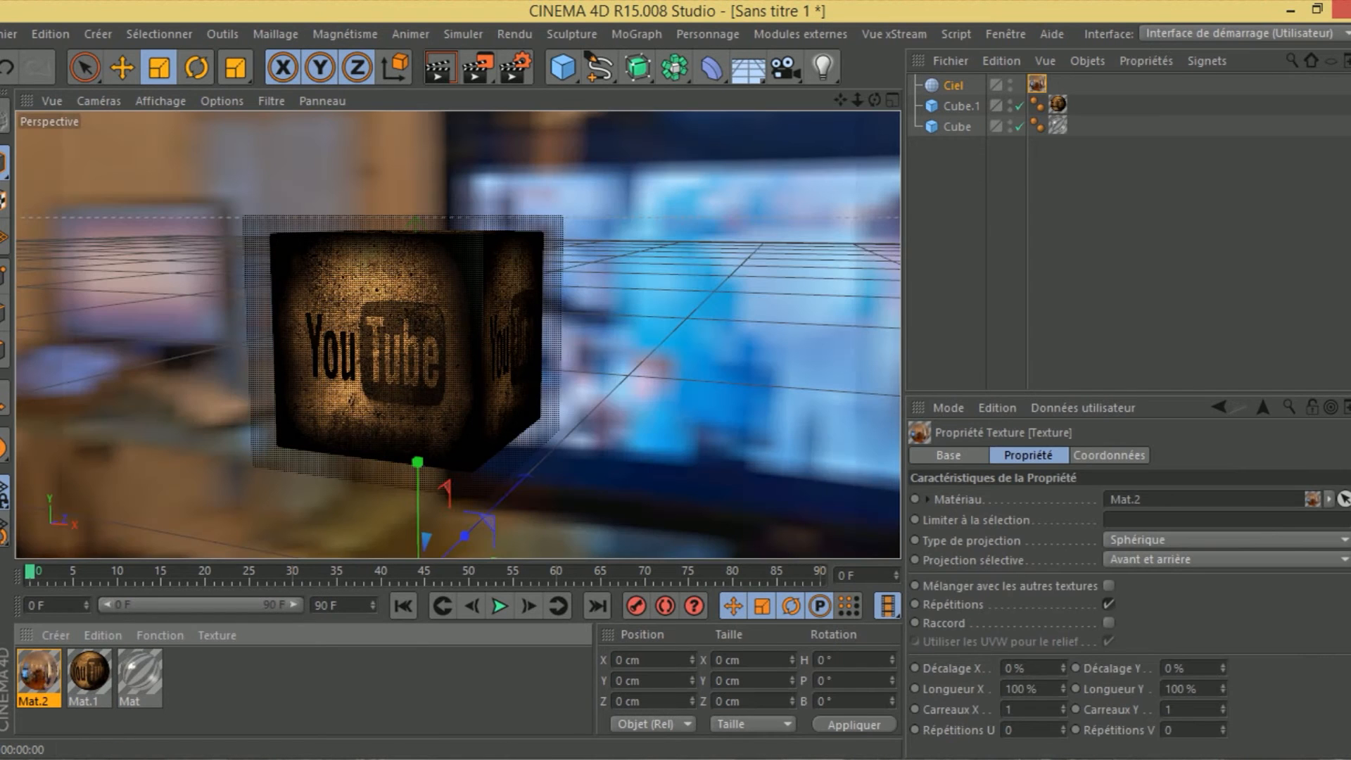
pyautogui.click(437, 67)
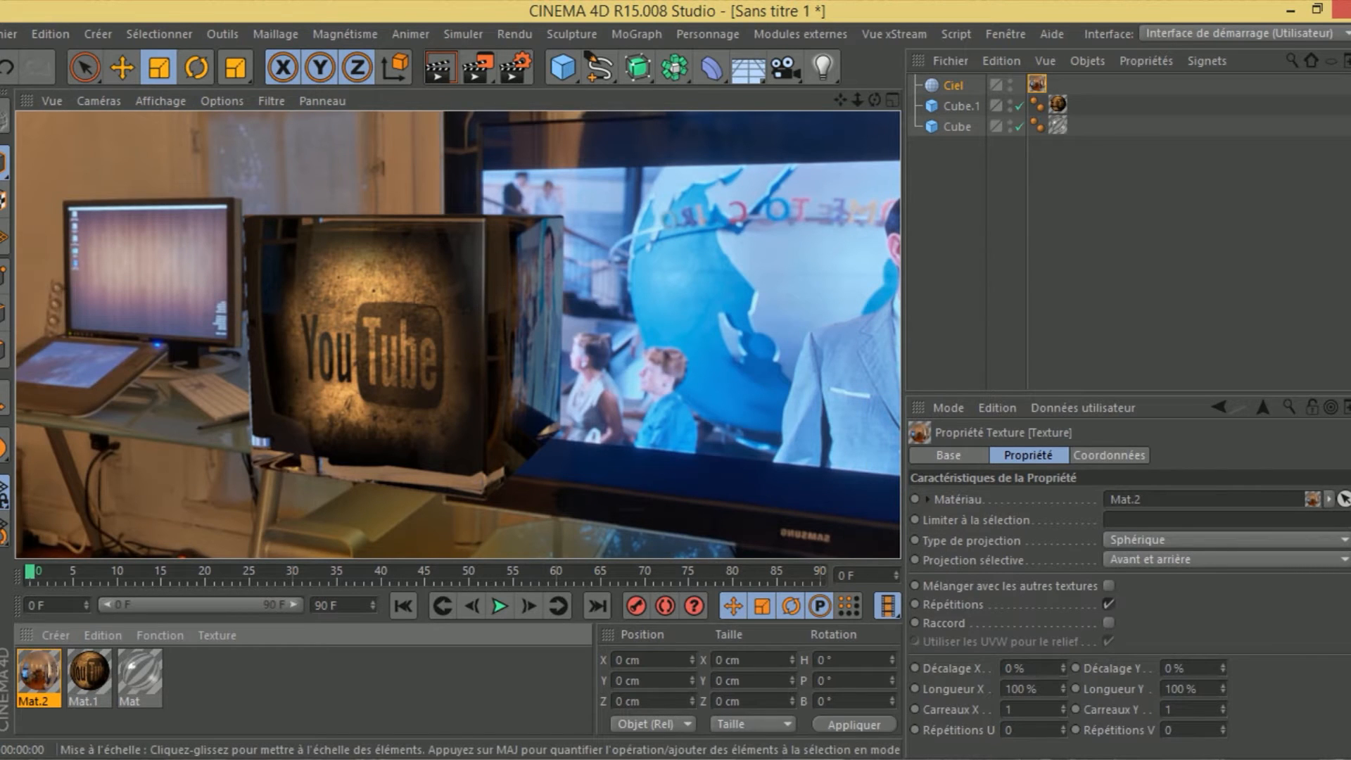
# Orbit around the glass cube and render the view from several angles to examine its reflections and refractions.
pyautogui.moveTo(873, 100); pyautogui.dragTo(793, 101)
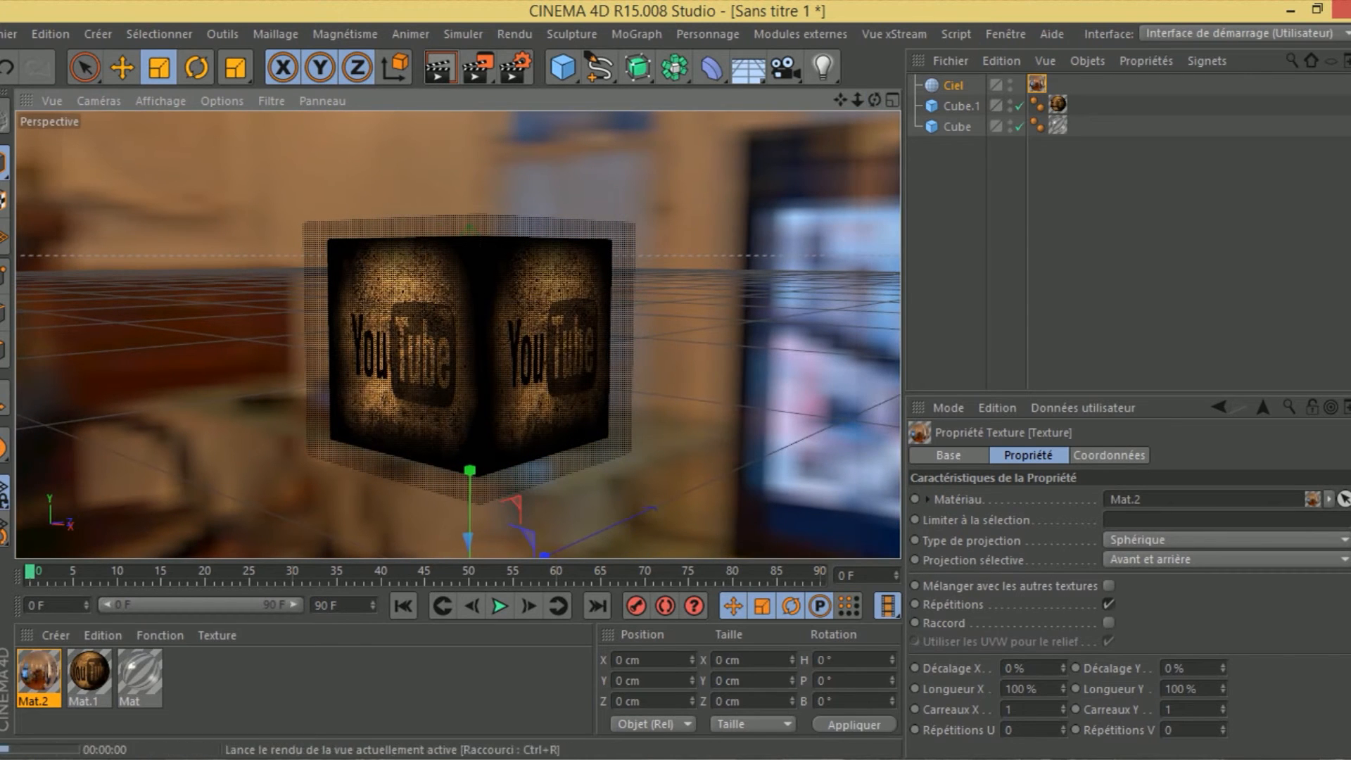
pyautogui.click(437, 69)
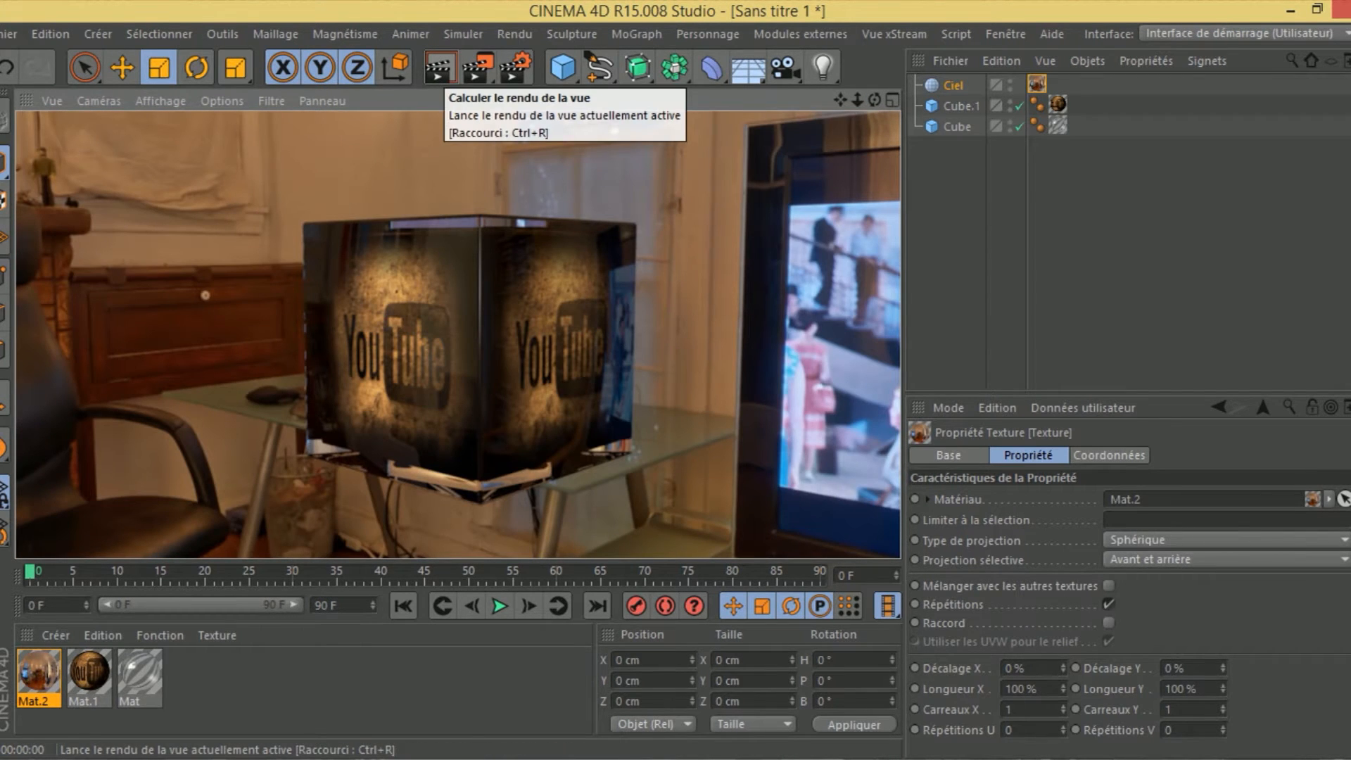
pyautogui.moveTo(874, 100); pyautogui.dragTo(932, 101)
pyautogui.click(439, 68)
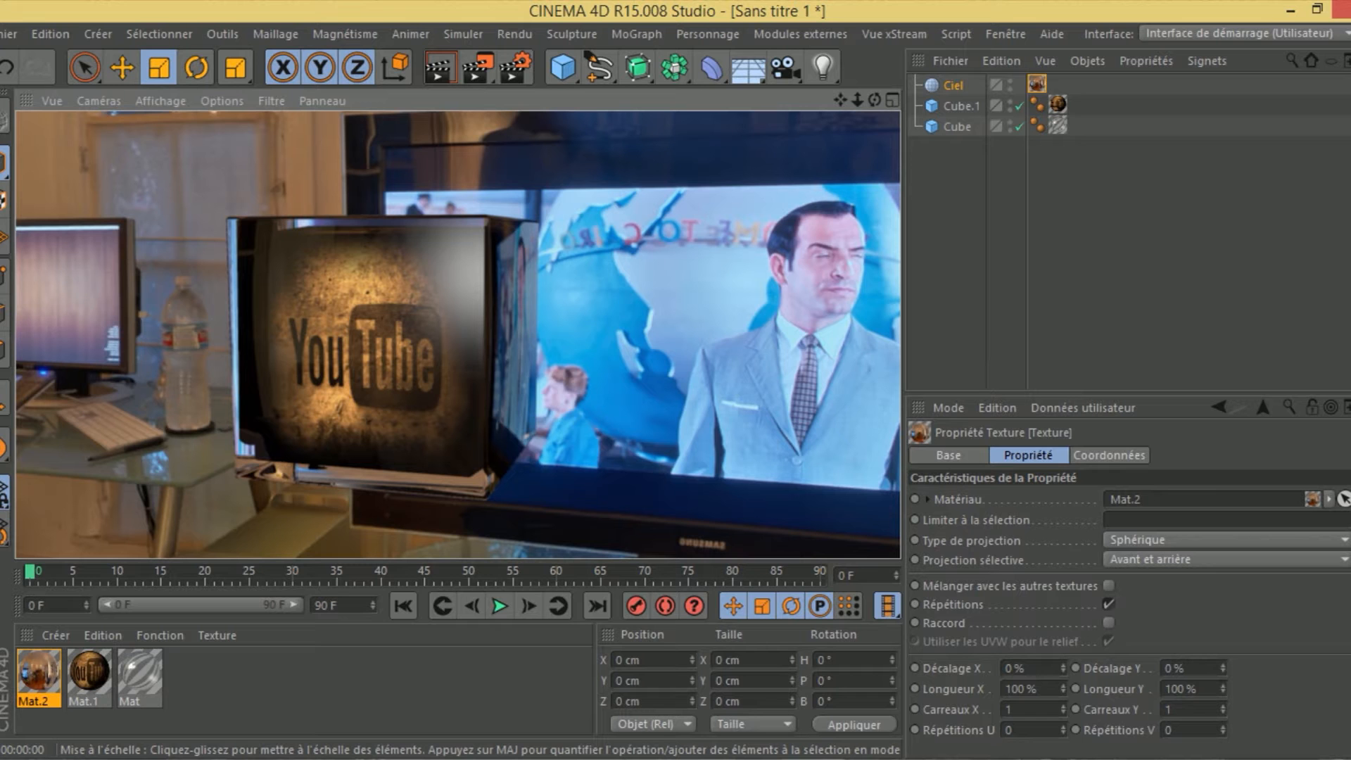
pyautogui.moveTo(874, 100); pyautogui.dragTo(929, 94)
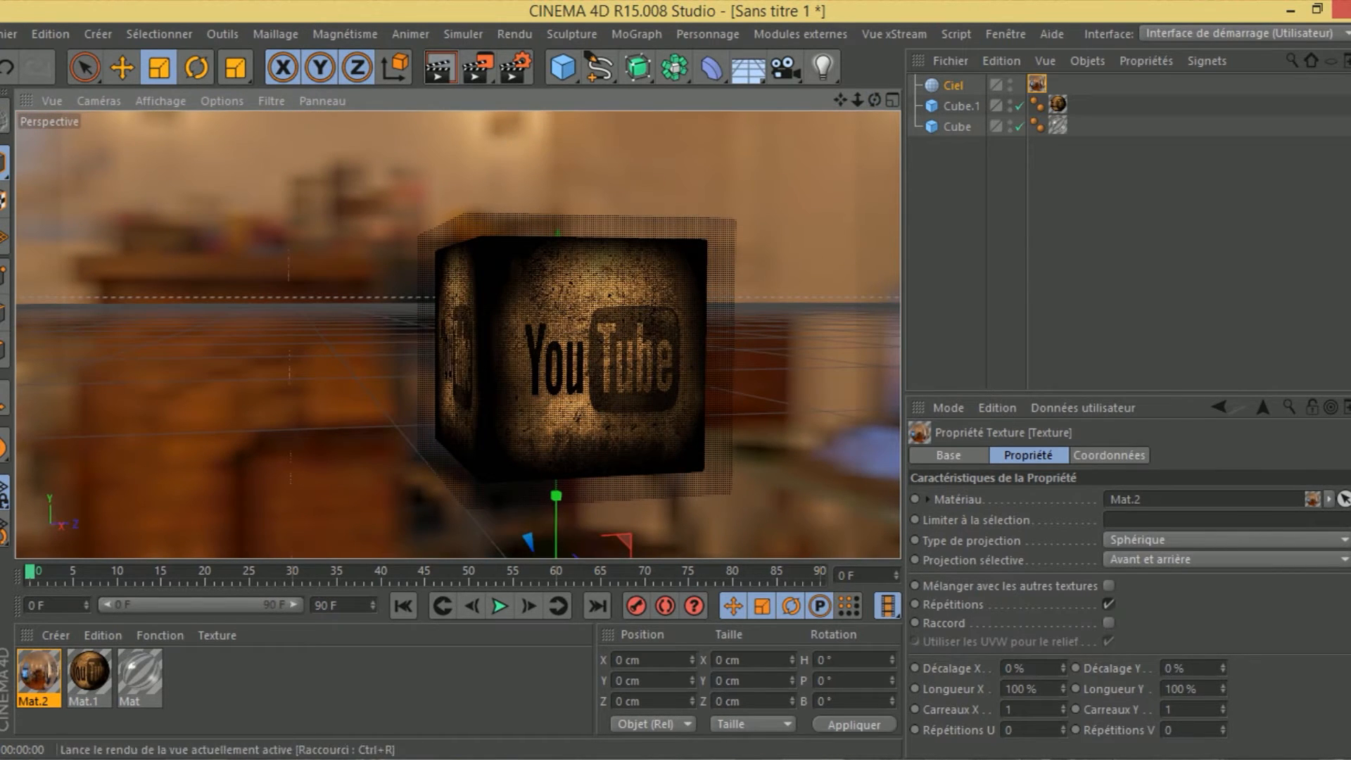
pyautogui.click(438, 67)
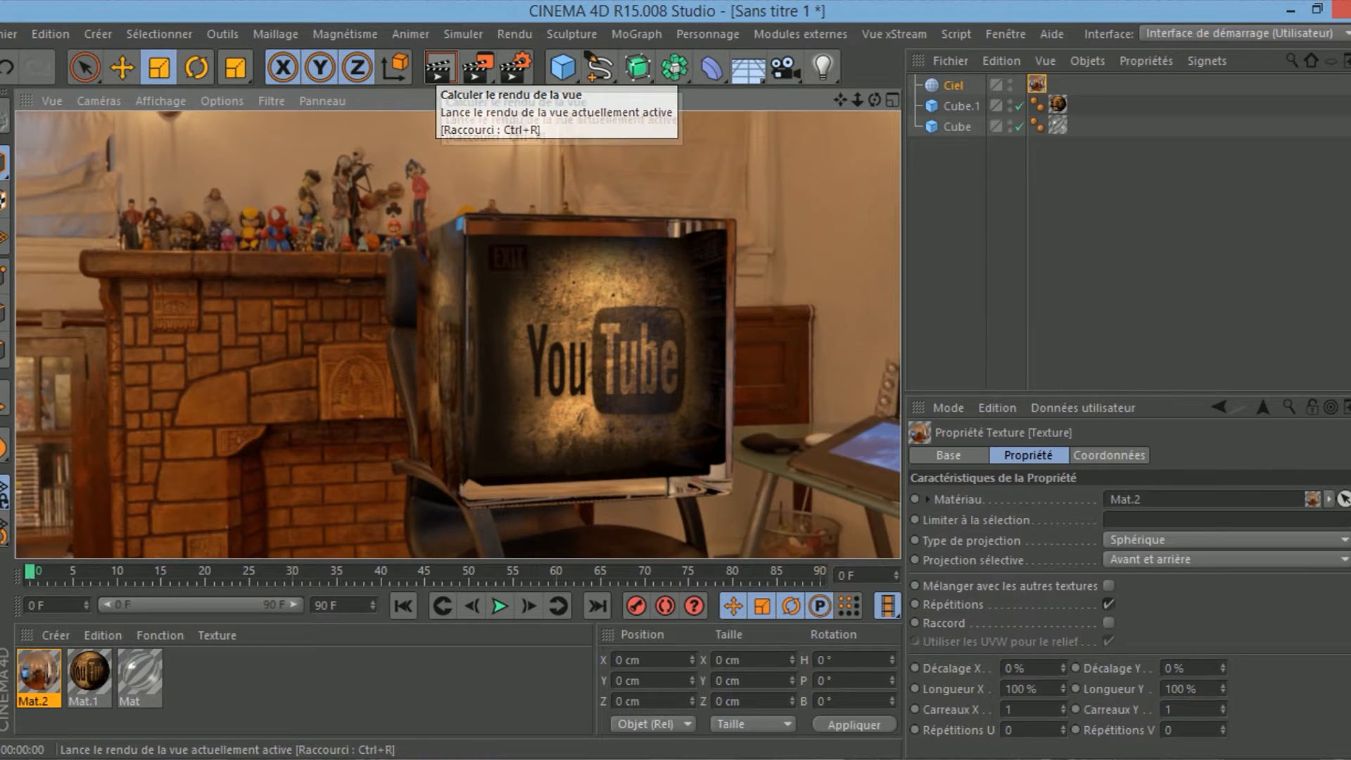
pyautogui.moveTo(874, 100); pyautogui.dragTo(939, 100)
pyautogui.click(438, 67)
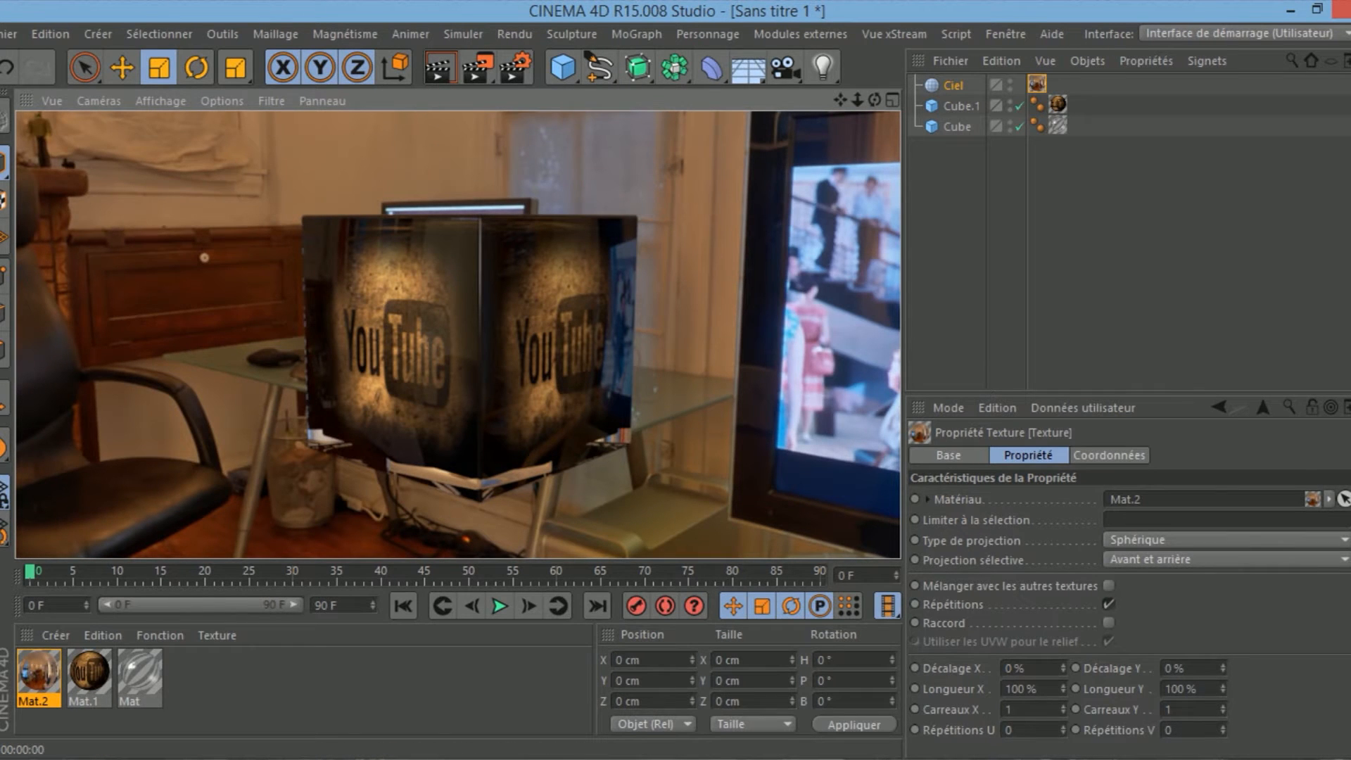
# Add a Render tag to the Sky object, disable its camera visibility and render the active view.
pyautogui.click(954, 85)
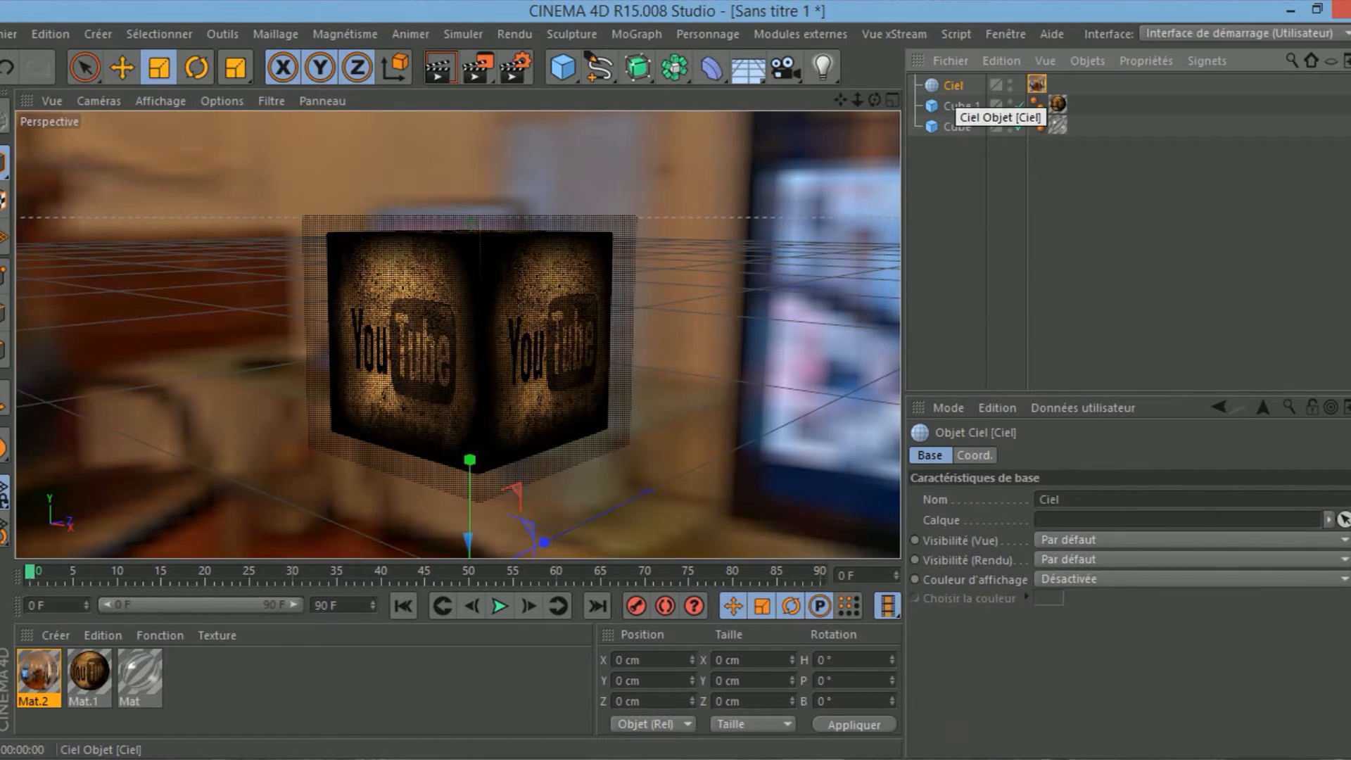
pyautogui.rightClick(958, 86)
pyautogui.moveTo(1041, 42)
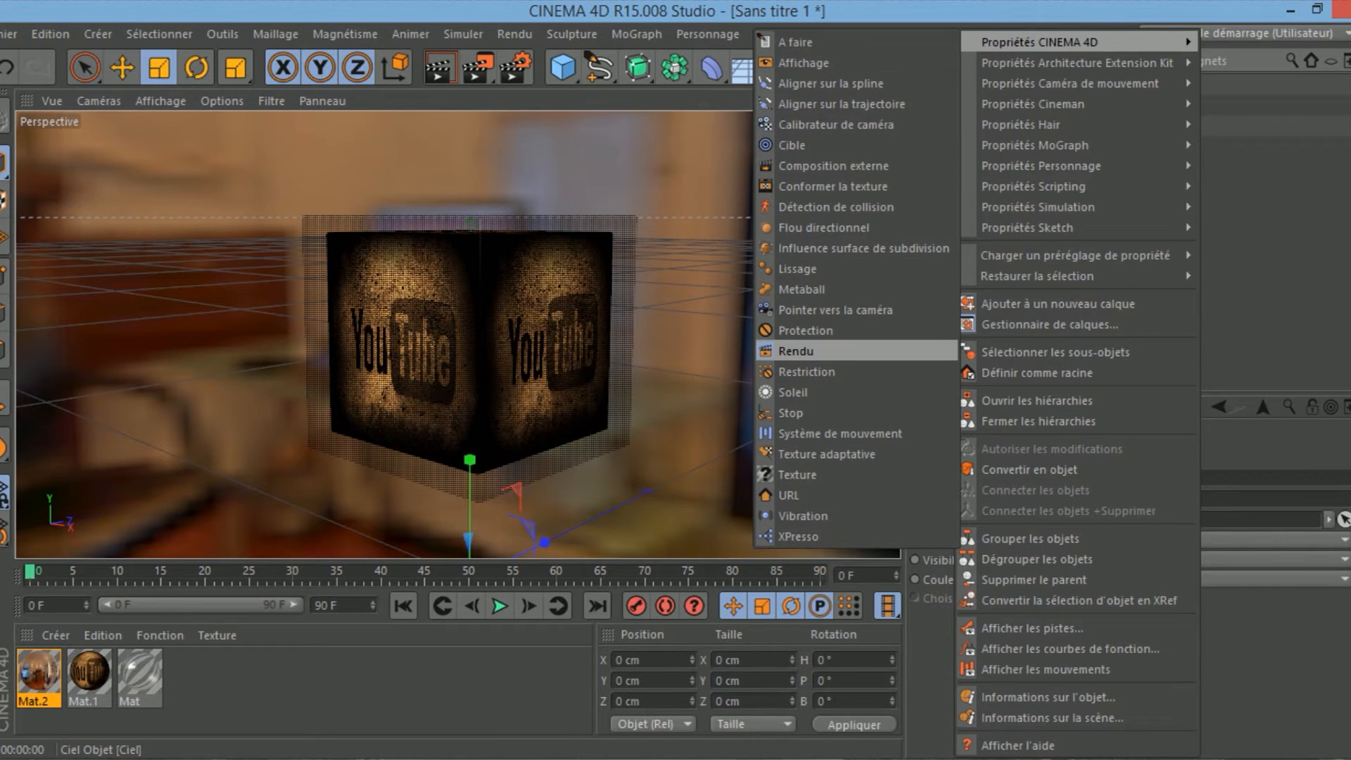
pyautogui.click(796, 350)
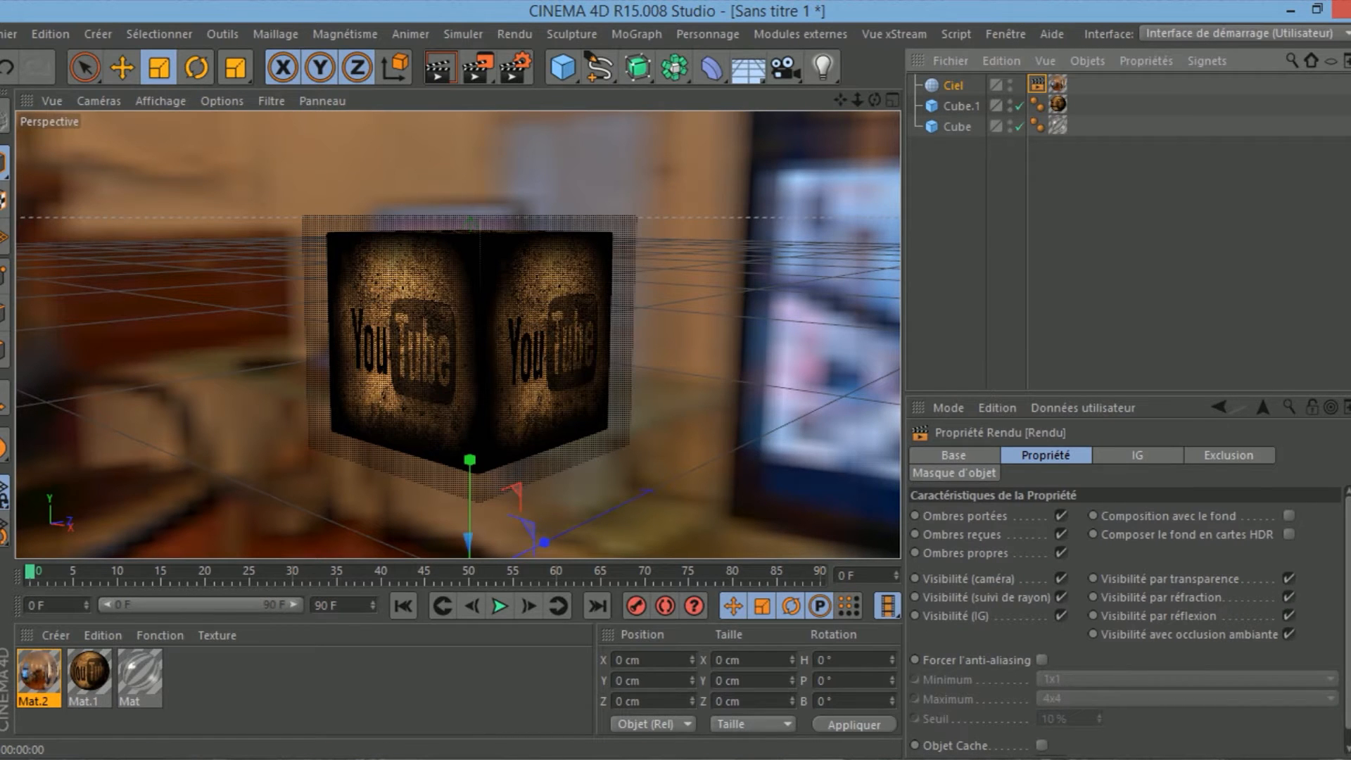
pyautogui.click(1061, 579)
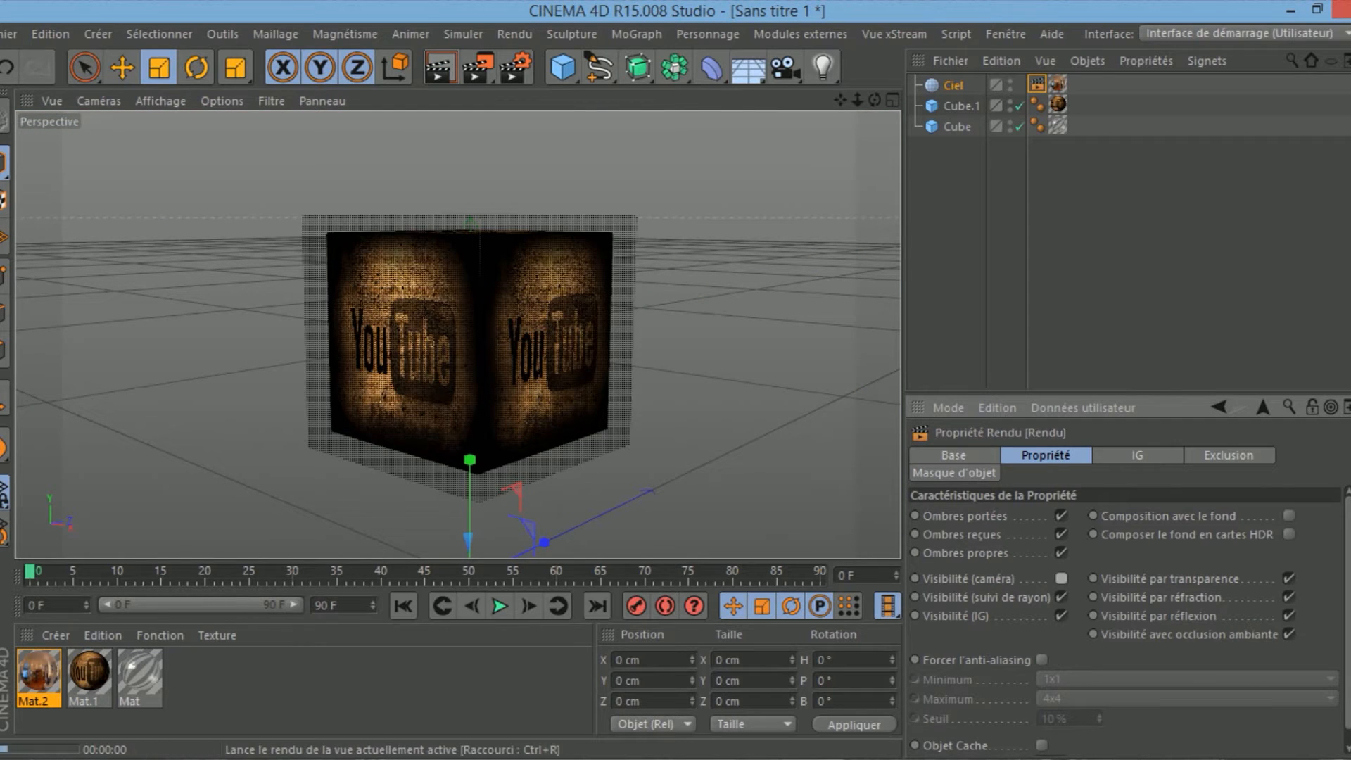
pyautogui.click(439, 67)
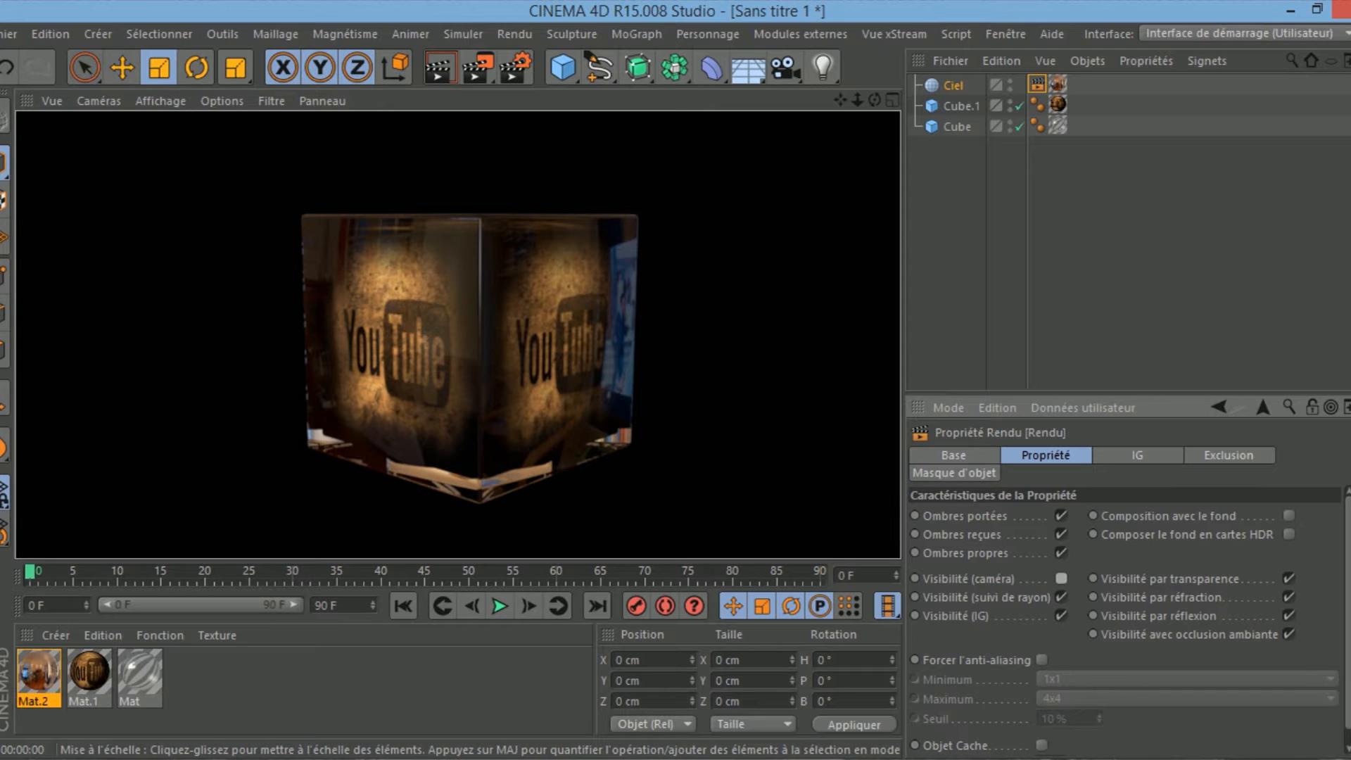
# Enable background compositing and HDR-map background compositing in the Sky's Render tag, and render the active view.
pyautogui.click(1037, 84)
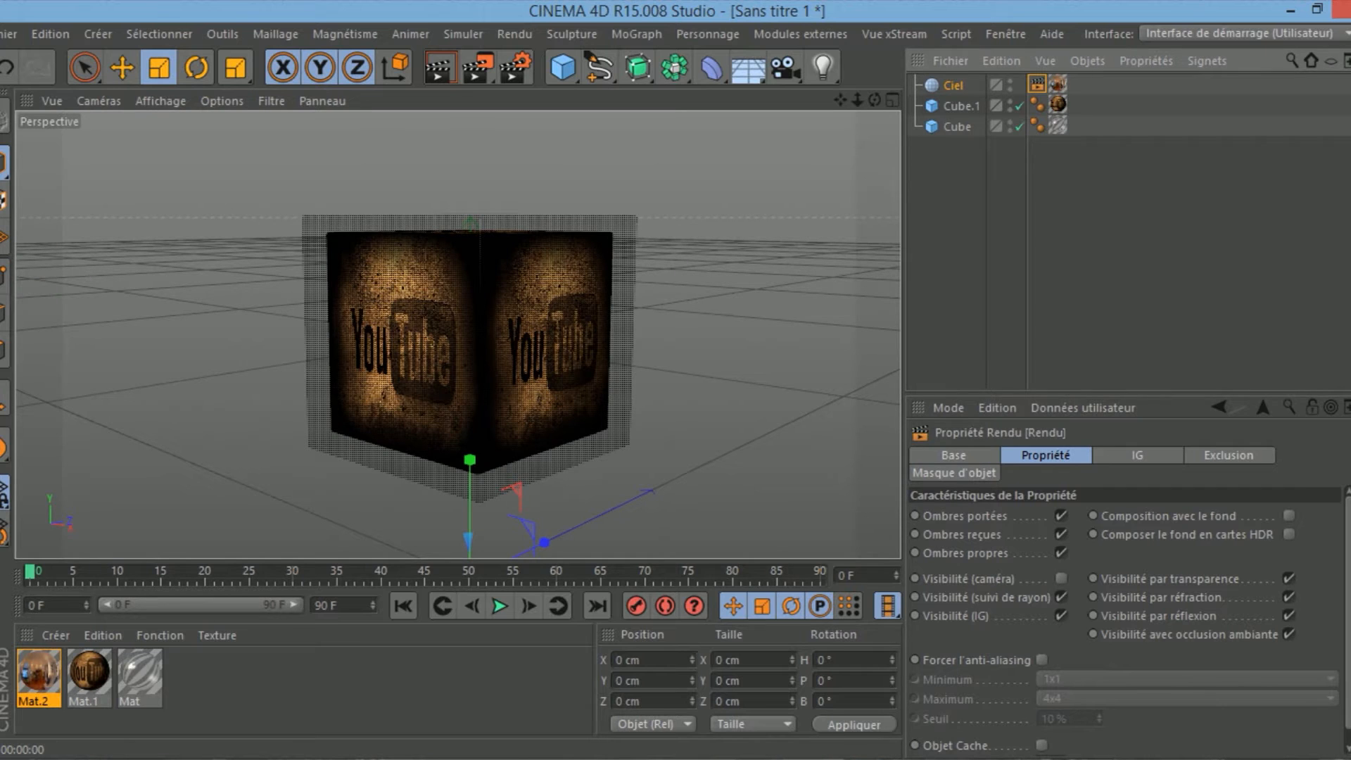
pyautogui.click(1289, 516)
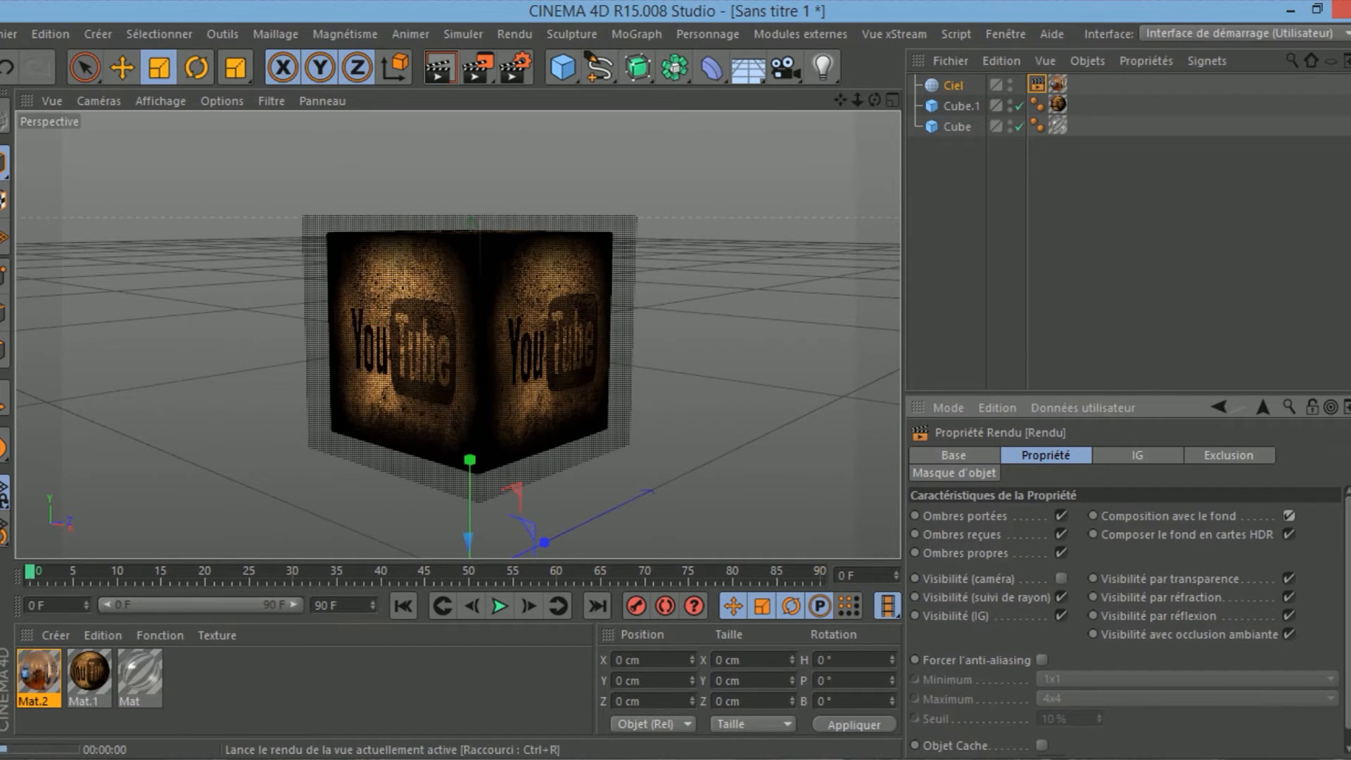
pyautogui.click(439, 67)
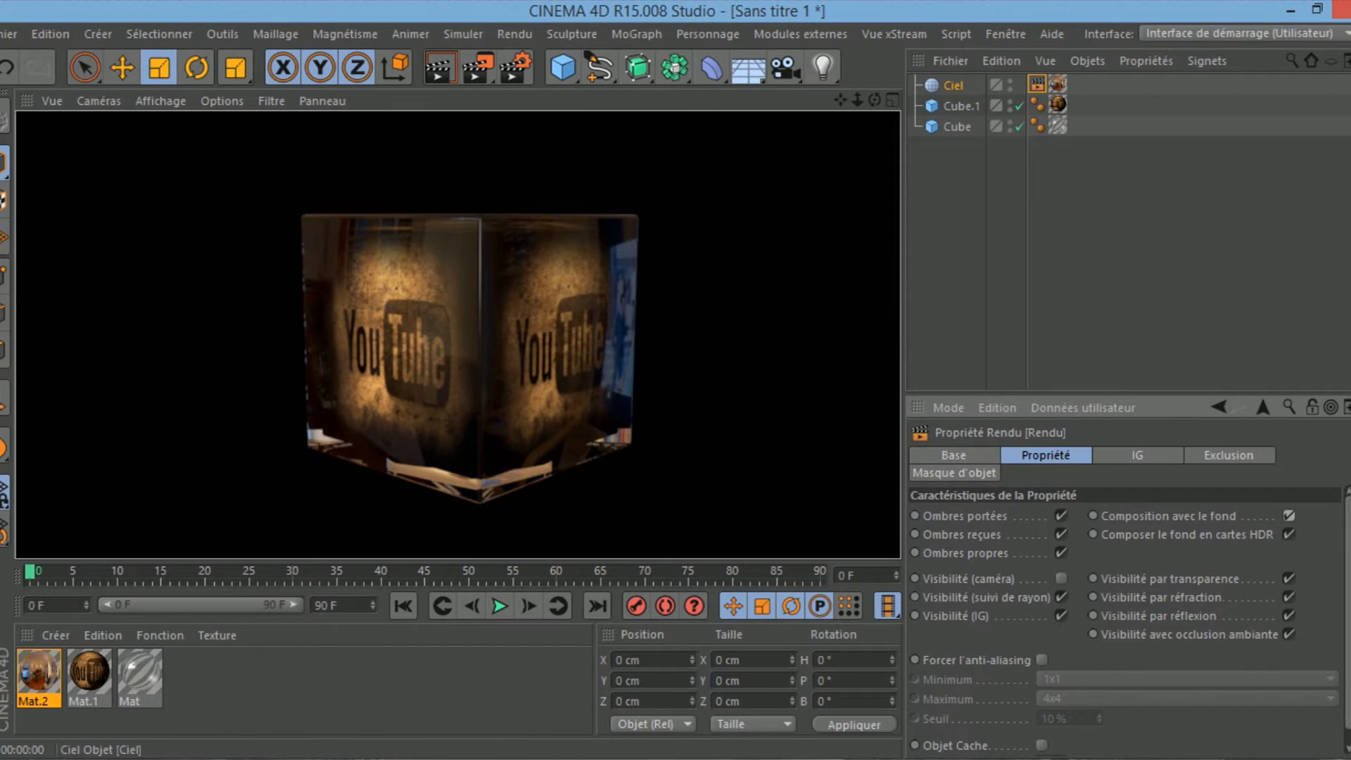
# Group the inner cube and the glass cube under one null object.
pyautogui.click(953, 85)
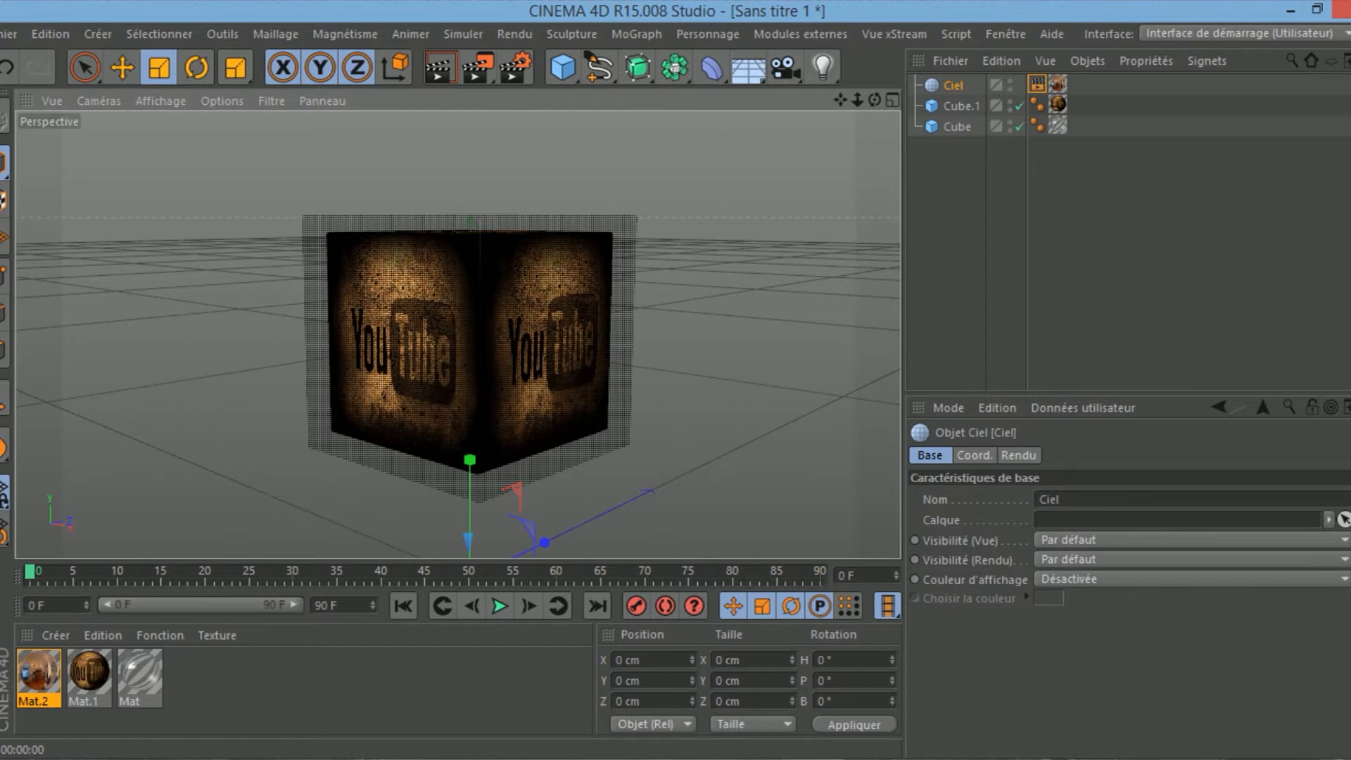
pyautogui.moveTo(979, 157); pyautogui.dragTo(951, 98)
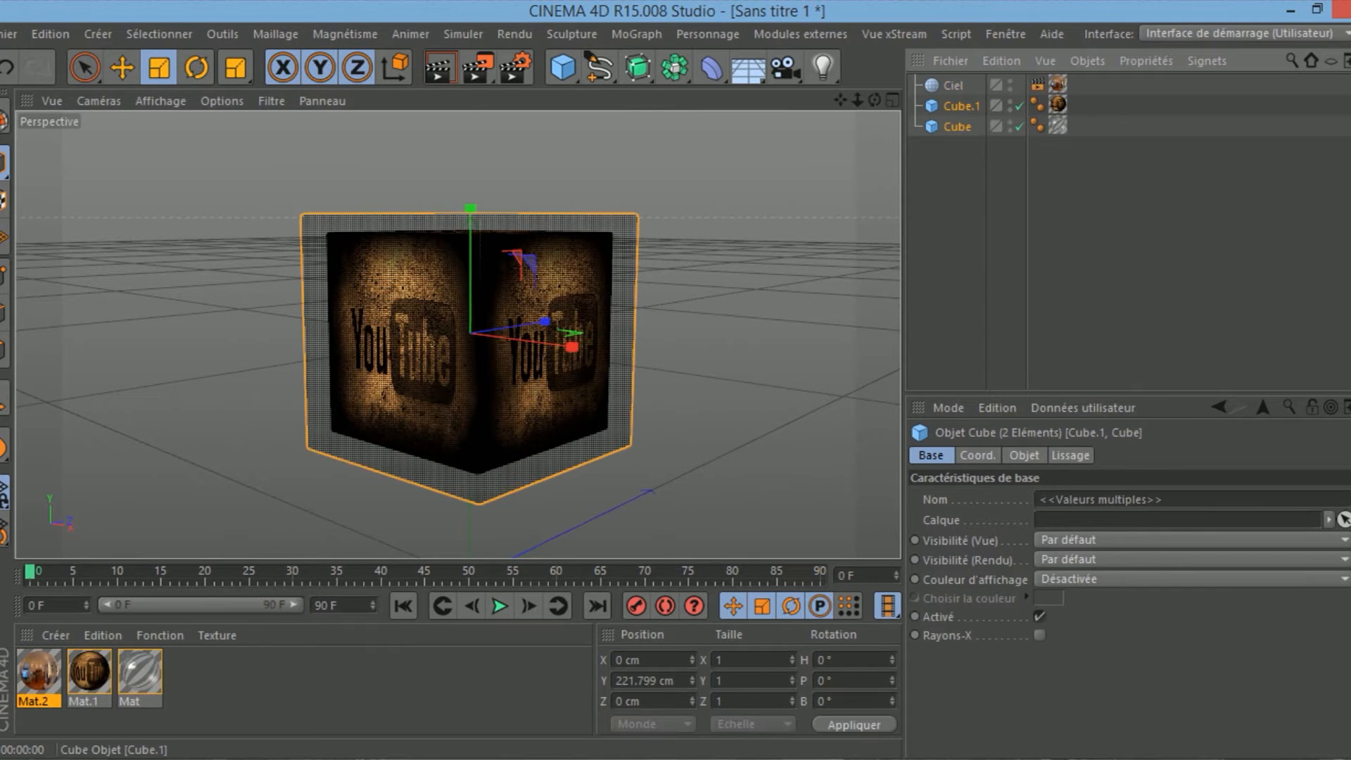
pyautogui.moveTo(971, 158); pyautogui.dragTo(948, 99)
pyautogui.rightClick(951, 106)
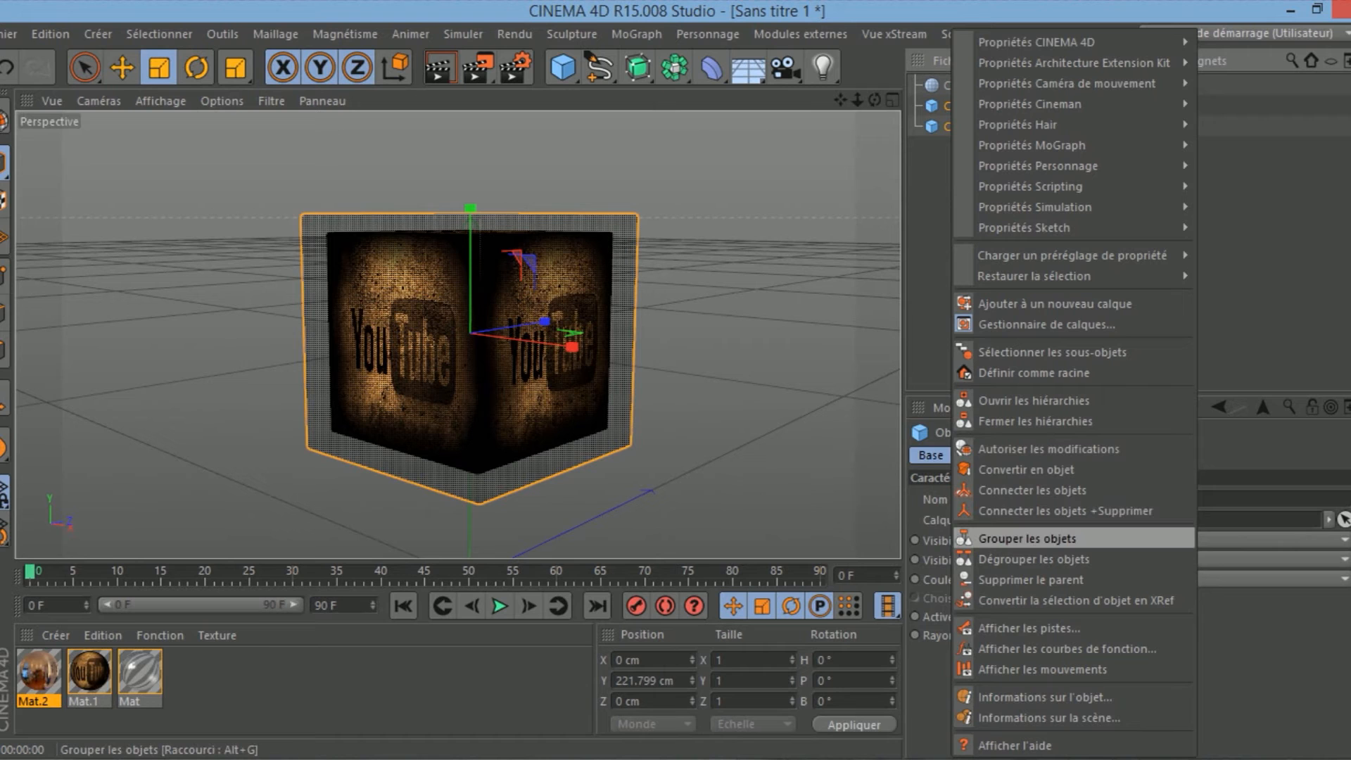
pyautogui.press('Escape')
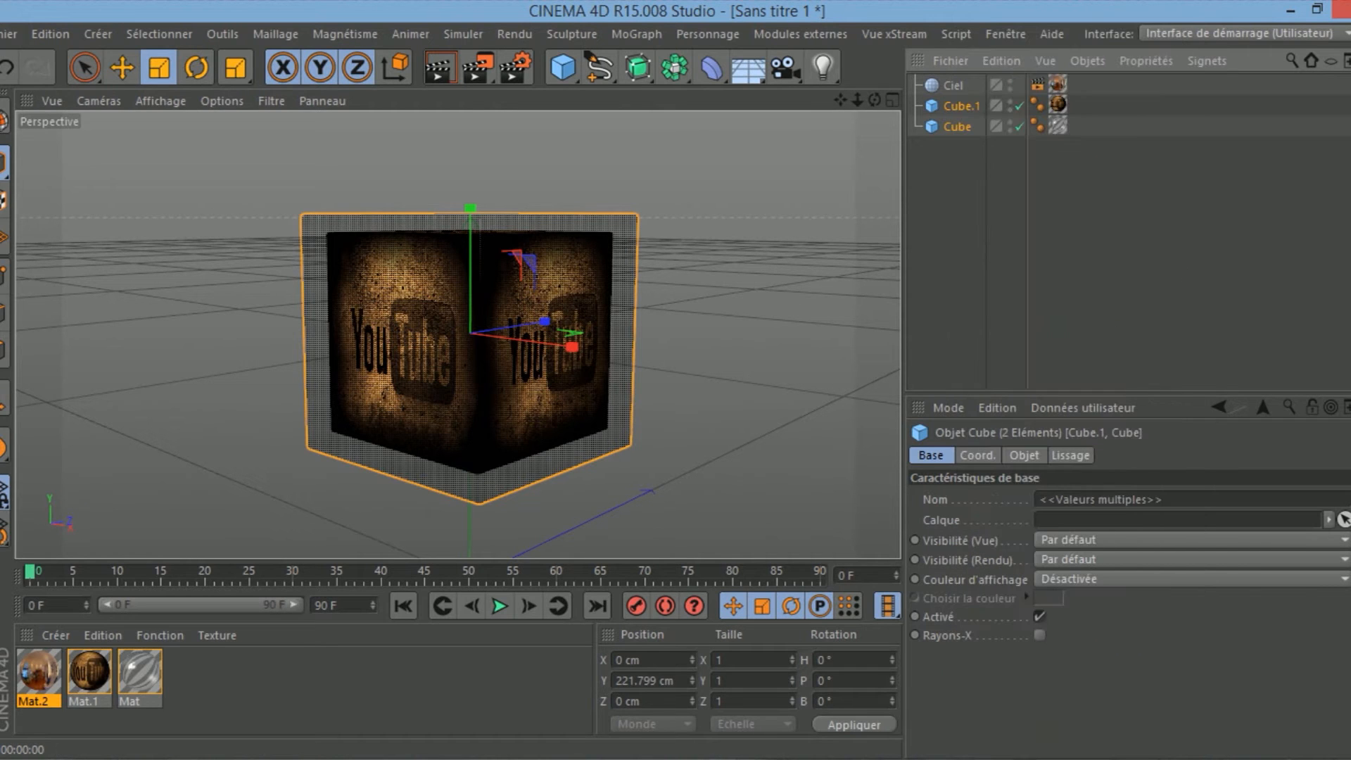
pyautogui.click(971, 188)
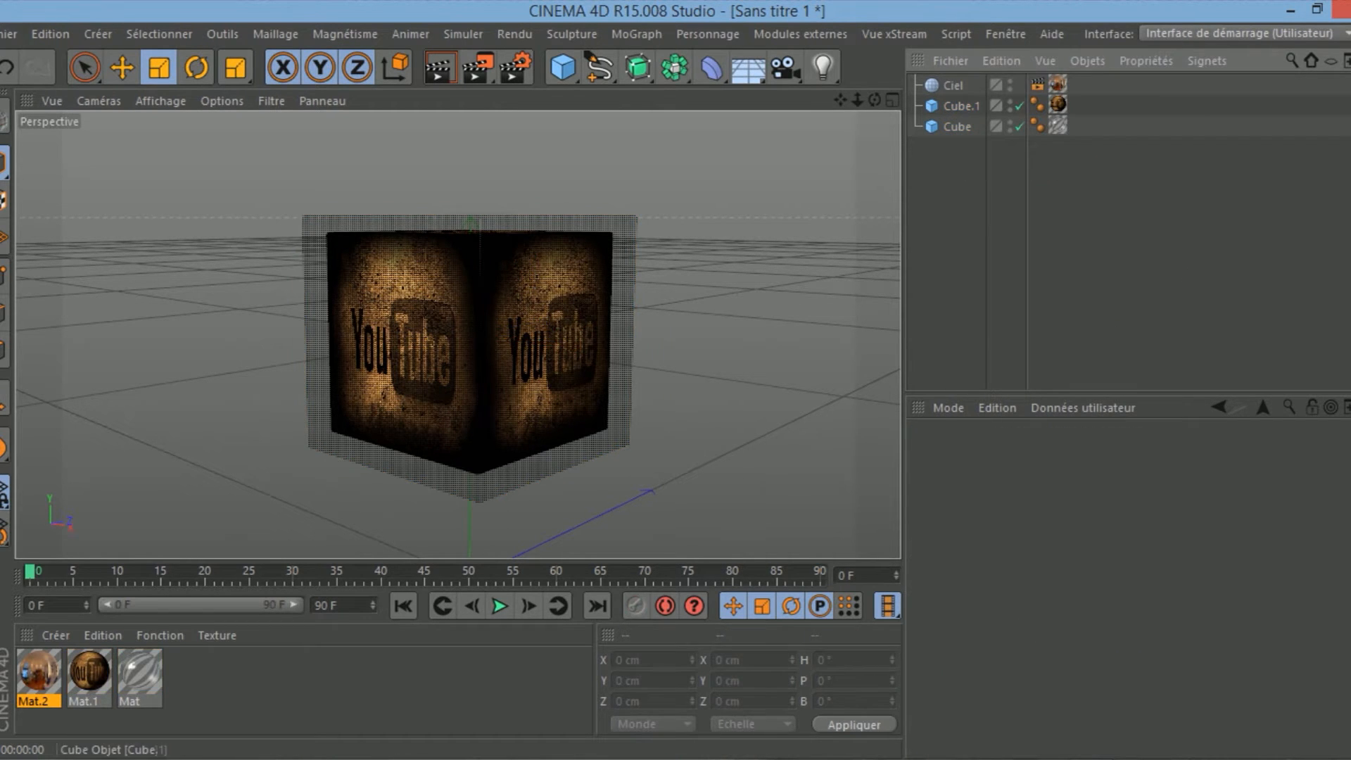
pyautogui.moveTo(969, 153); pyautogui.dragTo(954, 108)
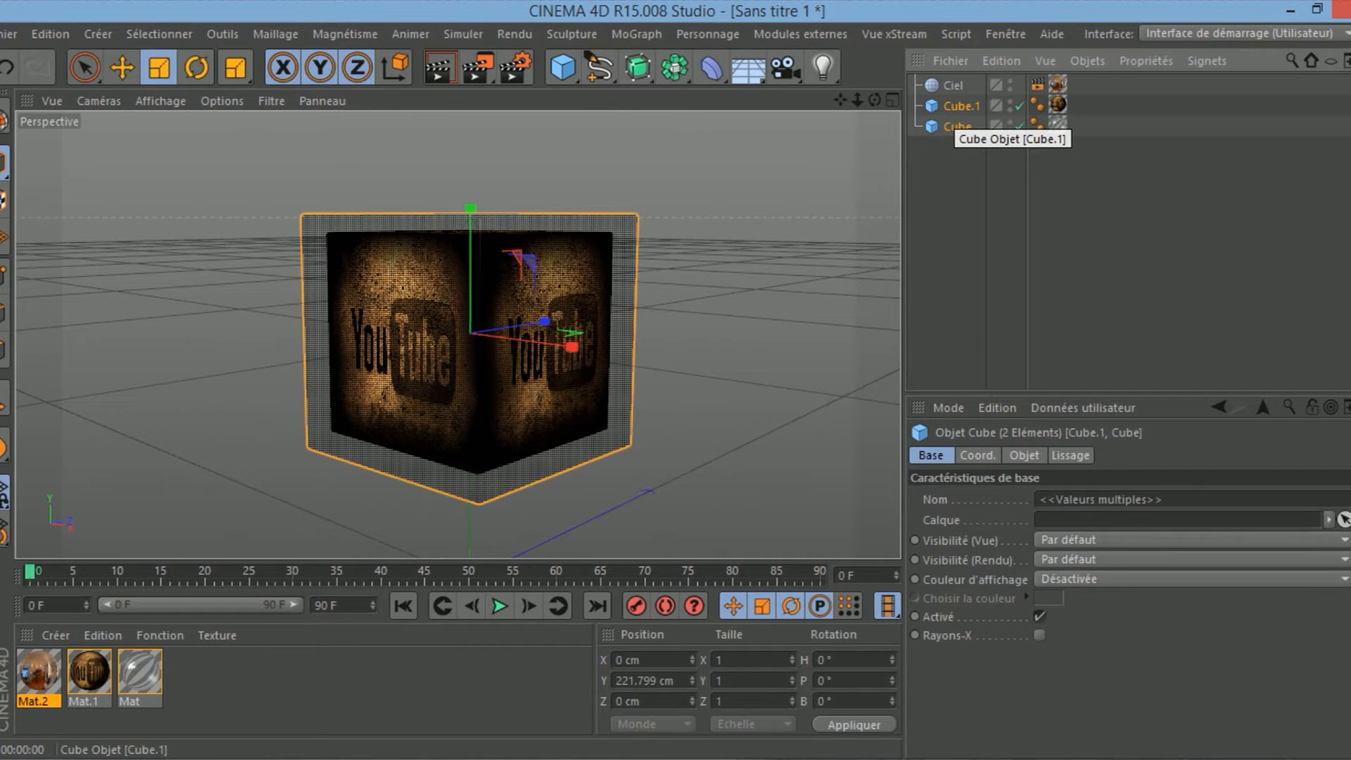
pyautogui.hotkey('alt', 'g')
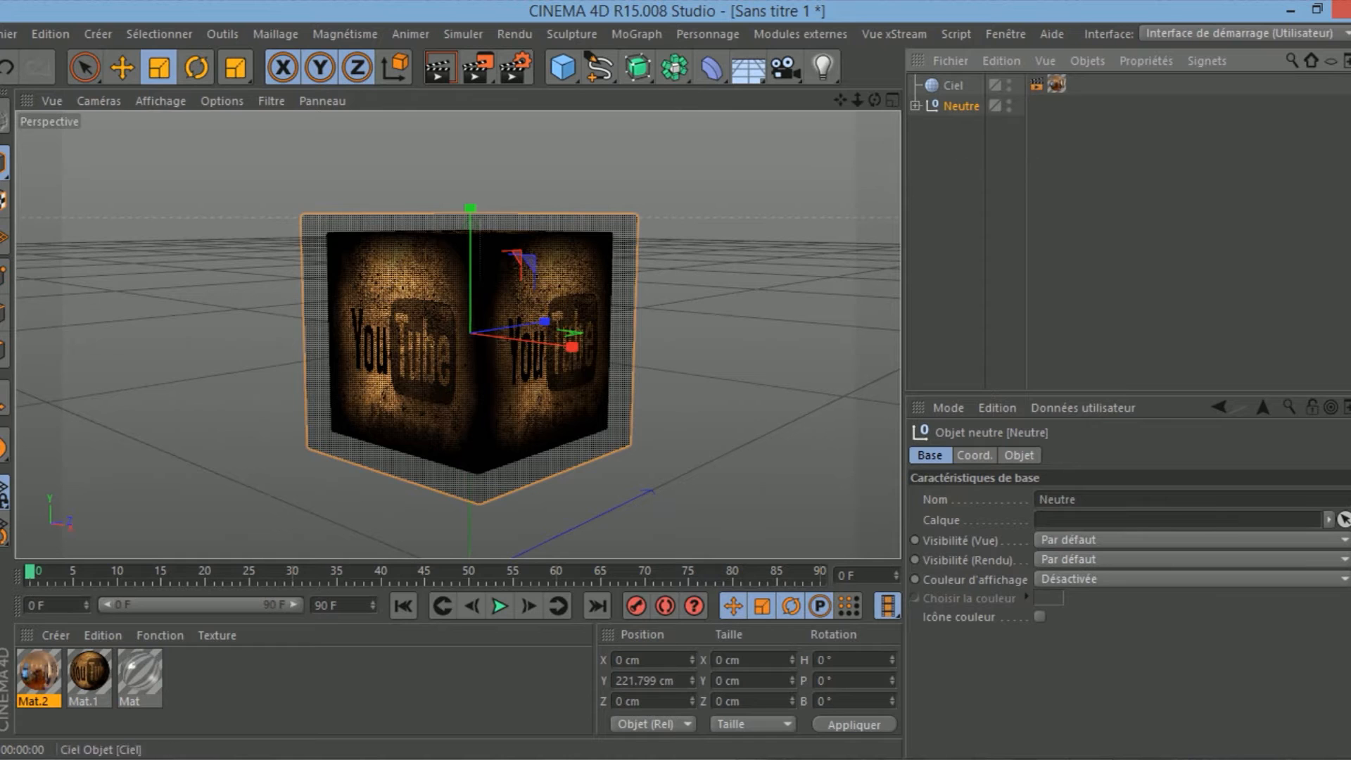
# Check the cubes inside the new group and rename the group to Icon Youtube.
pyautogui.click(915, 106)
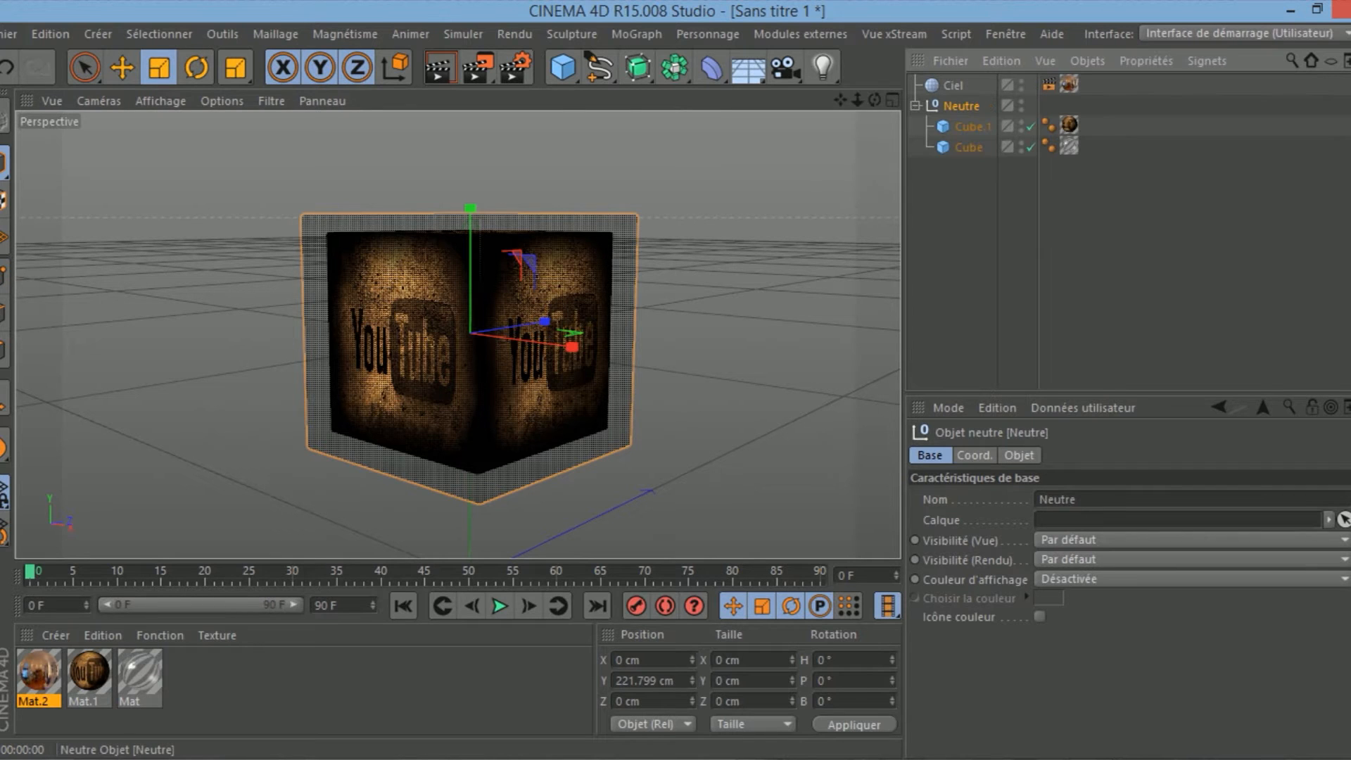
pyautogui.click(972, 127)
pyautogui.click(968, 147)
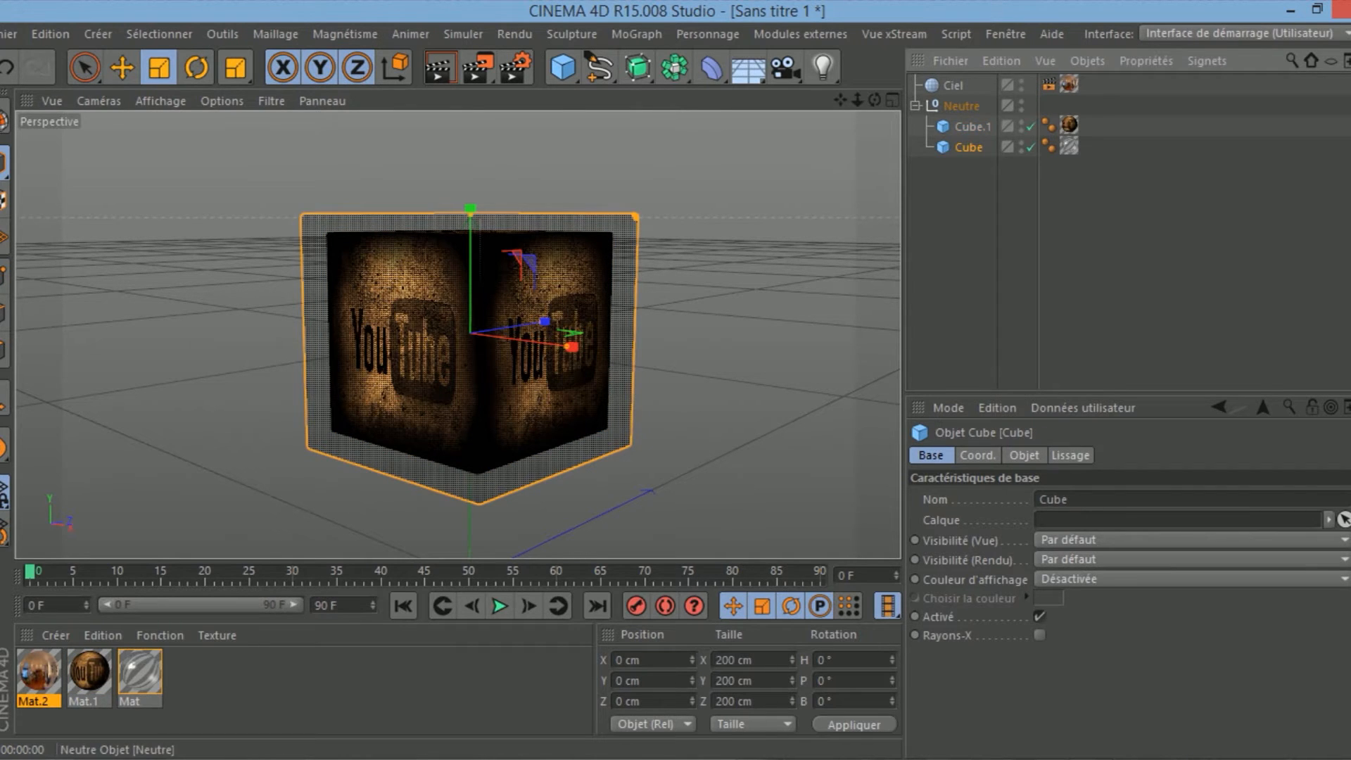
pyautogui.click(915, 105)
pyautogui.doubleClick(961, 107)
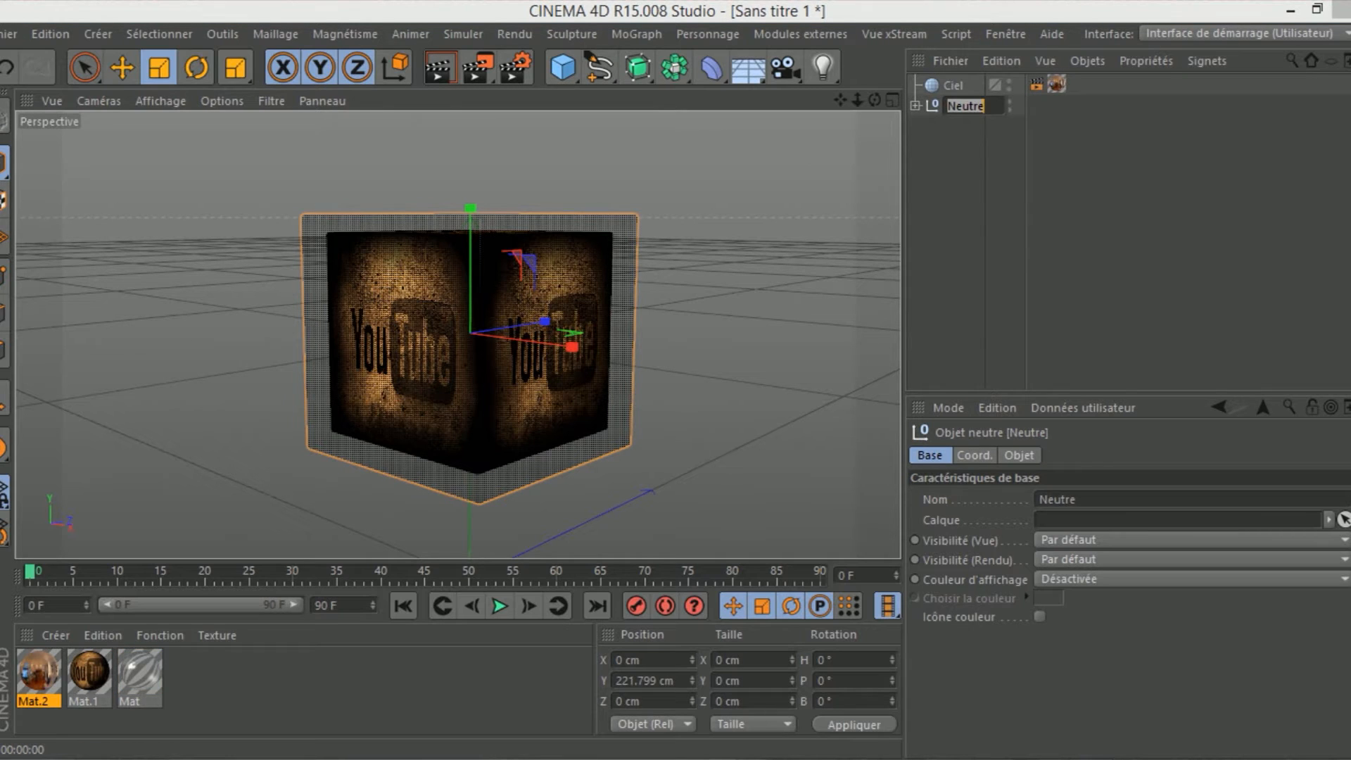
pyautogui.write('Icon')
pyautogui.write(' Youtube')
pyautogui.press('Return')
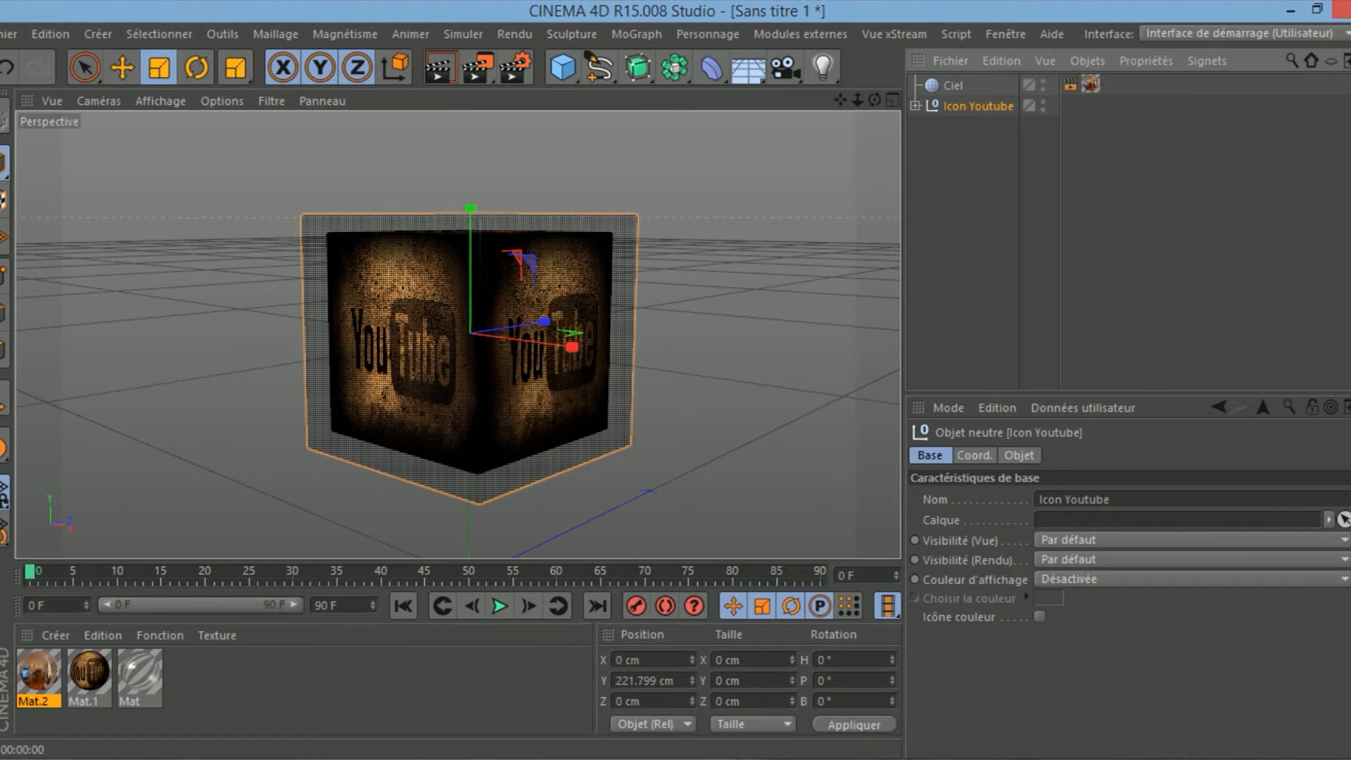
# Move the Icon Youtube group to about X -202 cm and Z -26 cm, and scale it down.
pyautogui.click(122, 67)
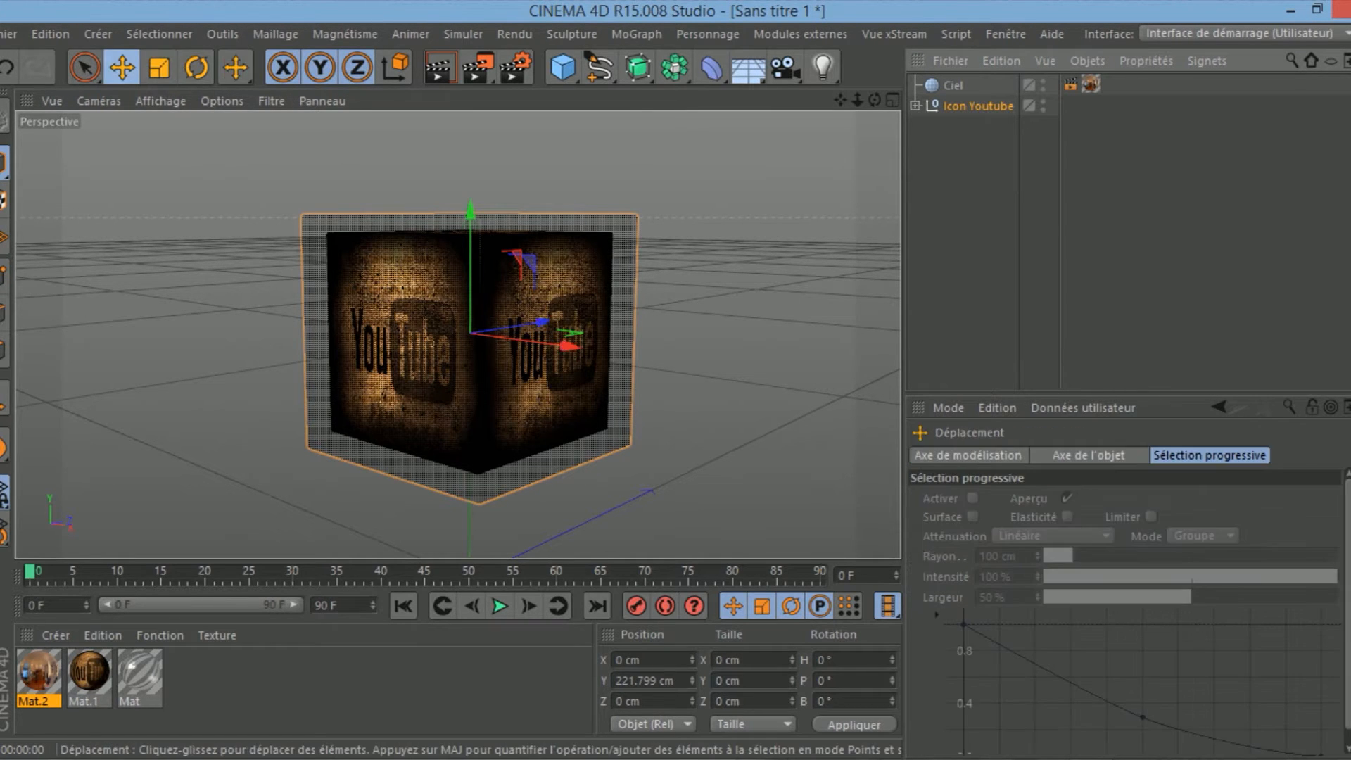
pyautogui.moveTo(559, 342); pyautogui.dragTo(348, 322)
pyautogui.click(159, 67)
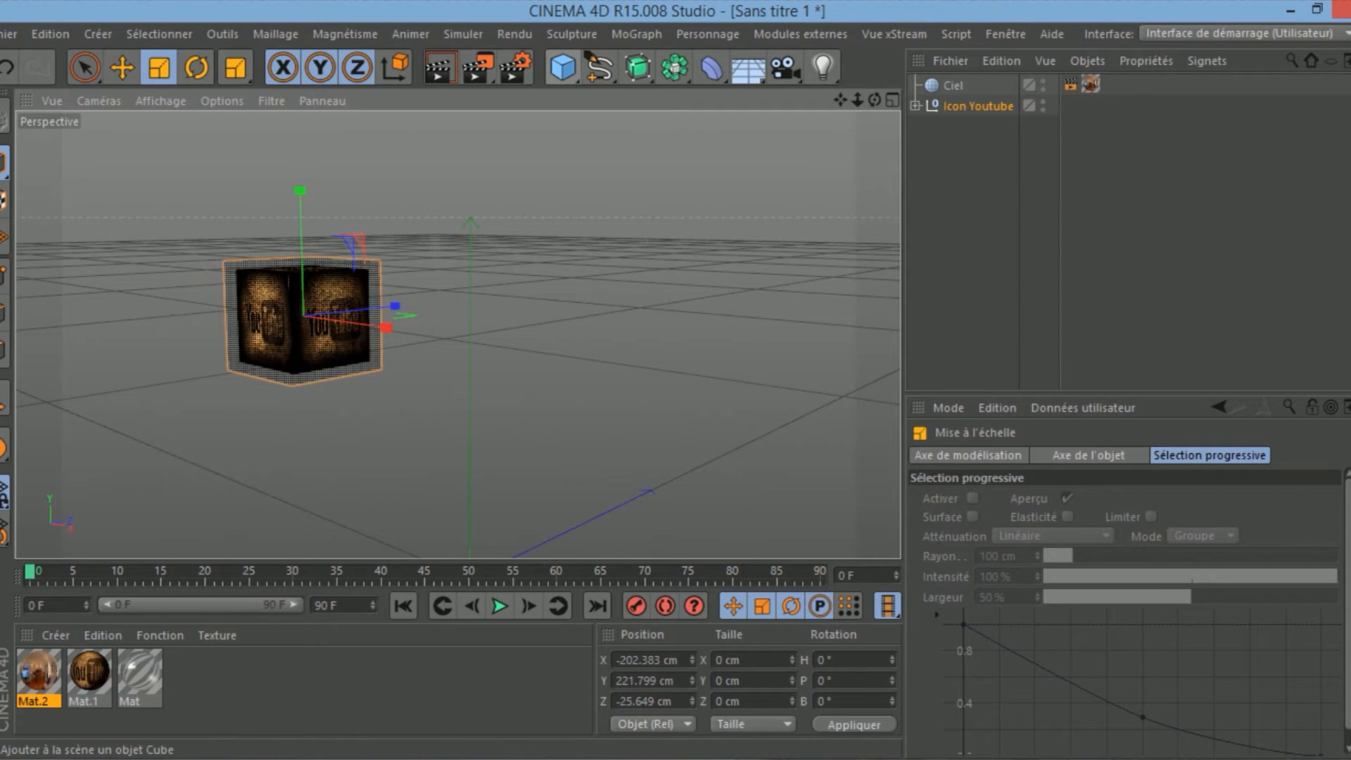
# Add a Sphere object and raise it along the Y axis to about 217 cm.
pyautogui.click(563, 67)
pyautogui.click(1058, 129)
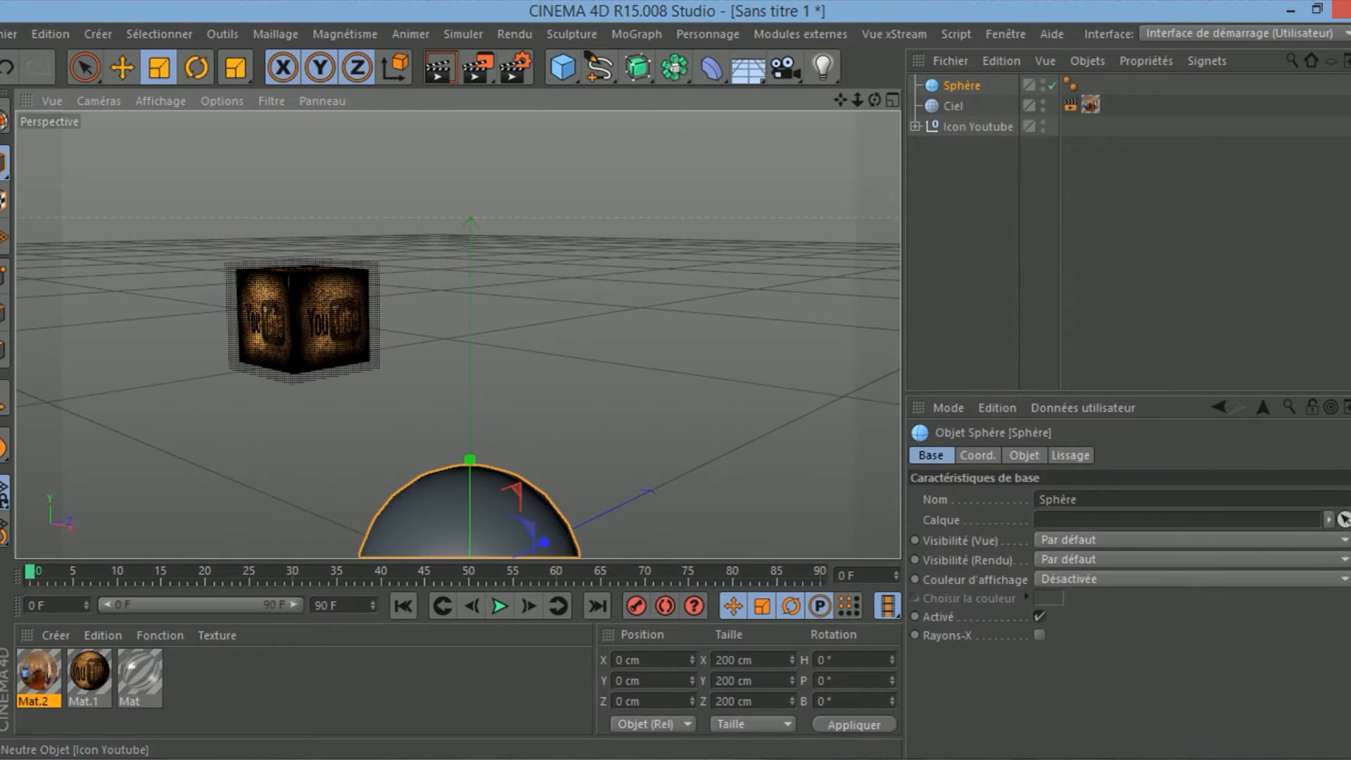
pyautogui.click(122, 67)
pyautogui.moveTo(470, 462); pyautogui.dragTo(471, 221)
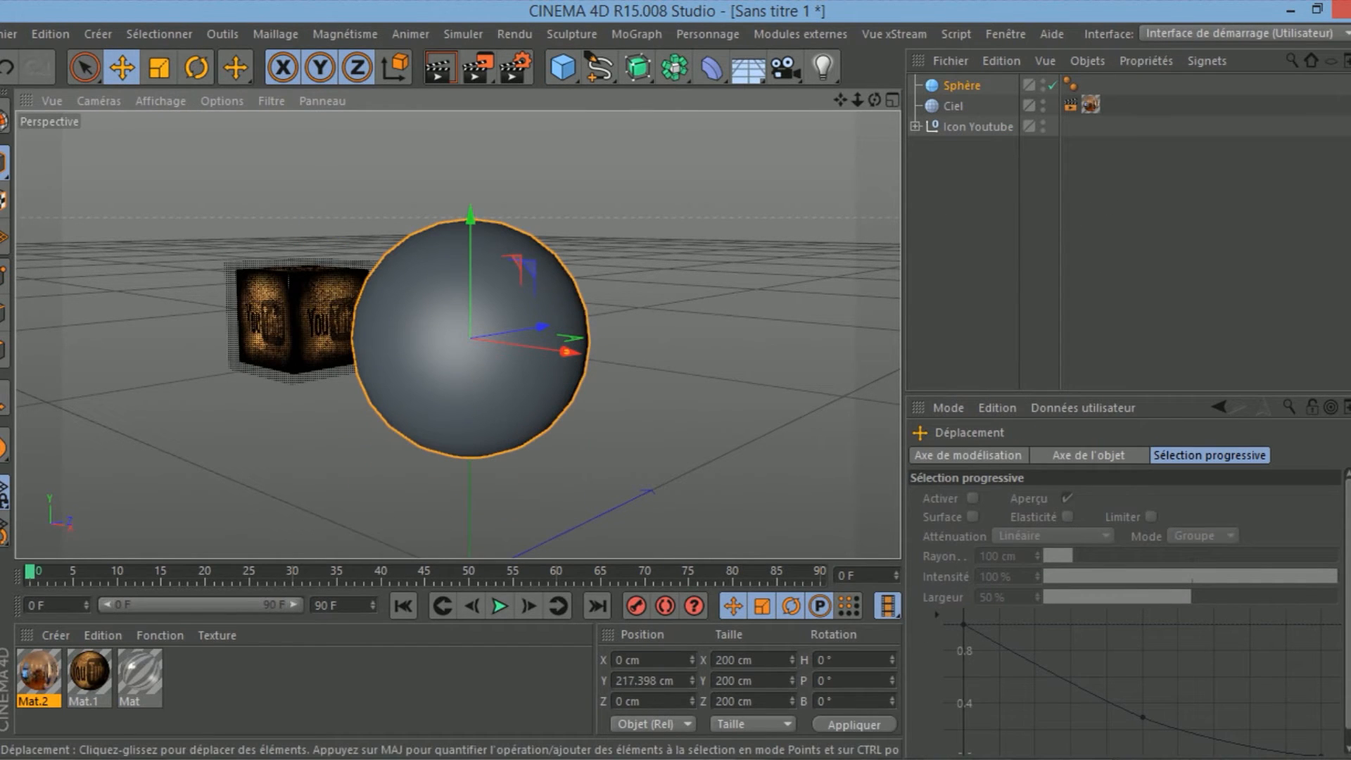
# Set the sphere's segments to 50.
pyautogui.click(962, 85)
pyautogui.moveTo(858, 100); pyautogui.dragTo(916, 100)
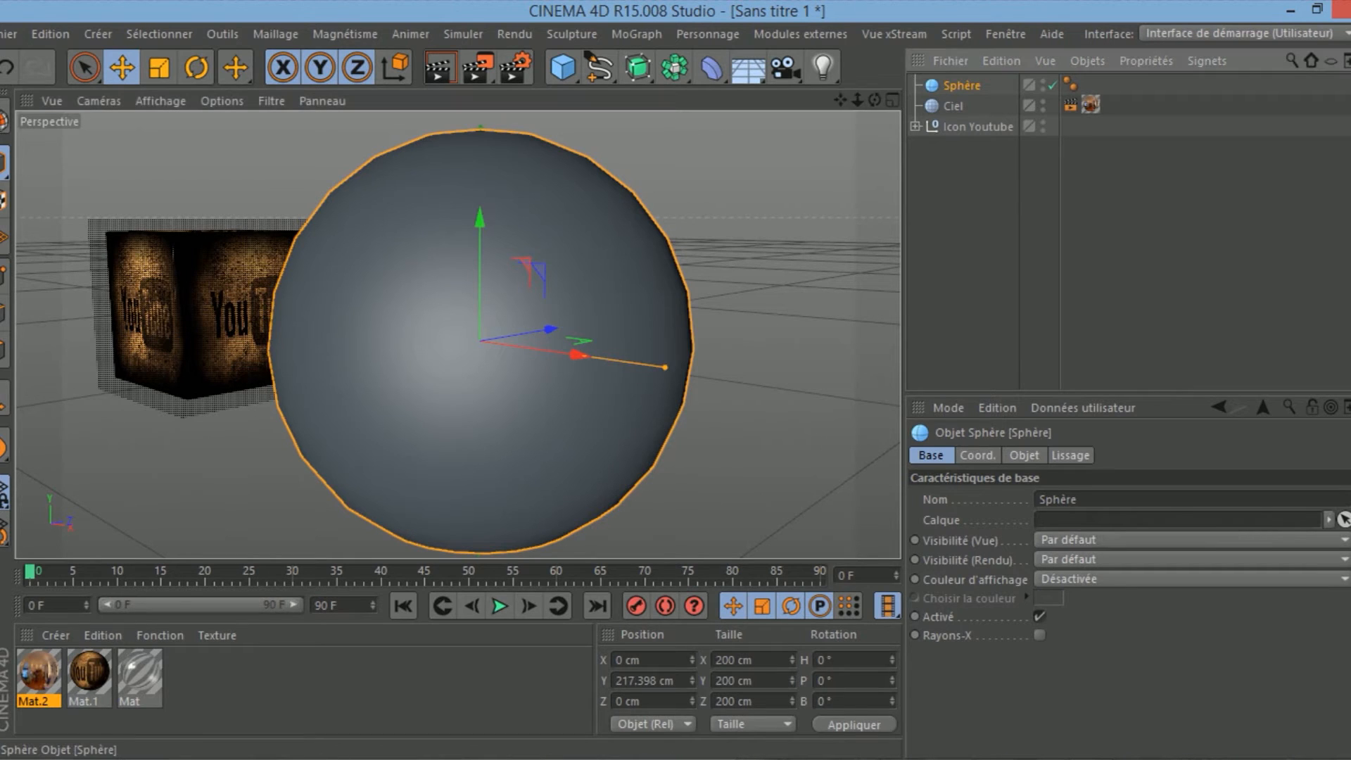
pyautogui.click(1024, 455)
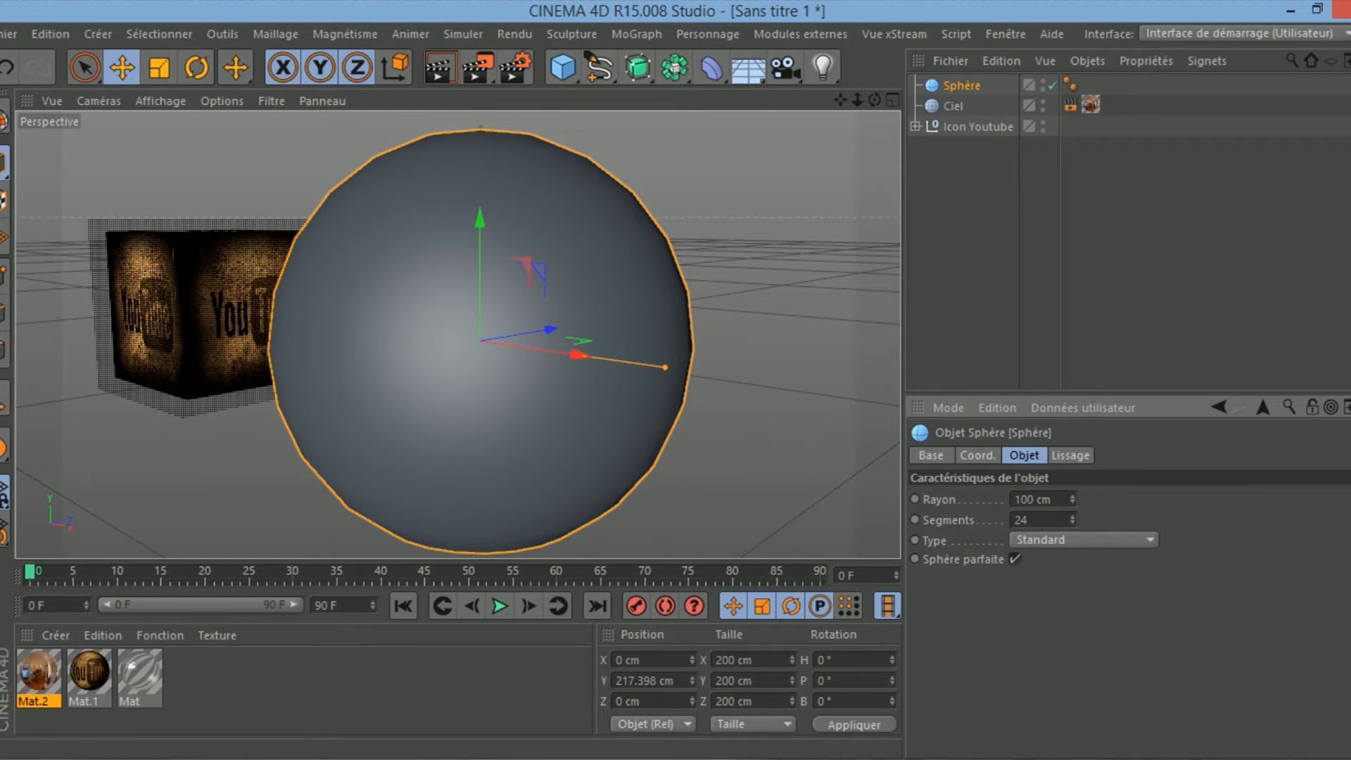
pyautogui.doubleClick(1022, 520)
pyautogui.write('50')
pyautogui.press('Return')
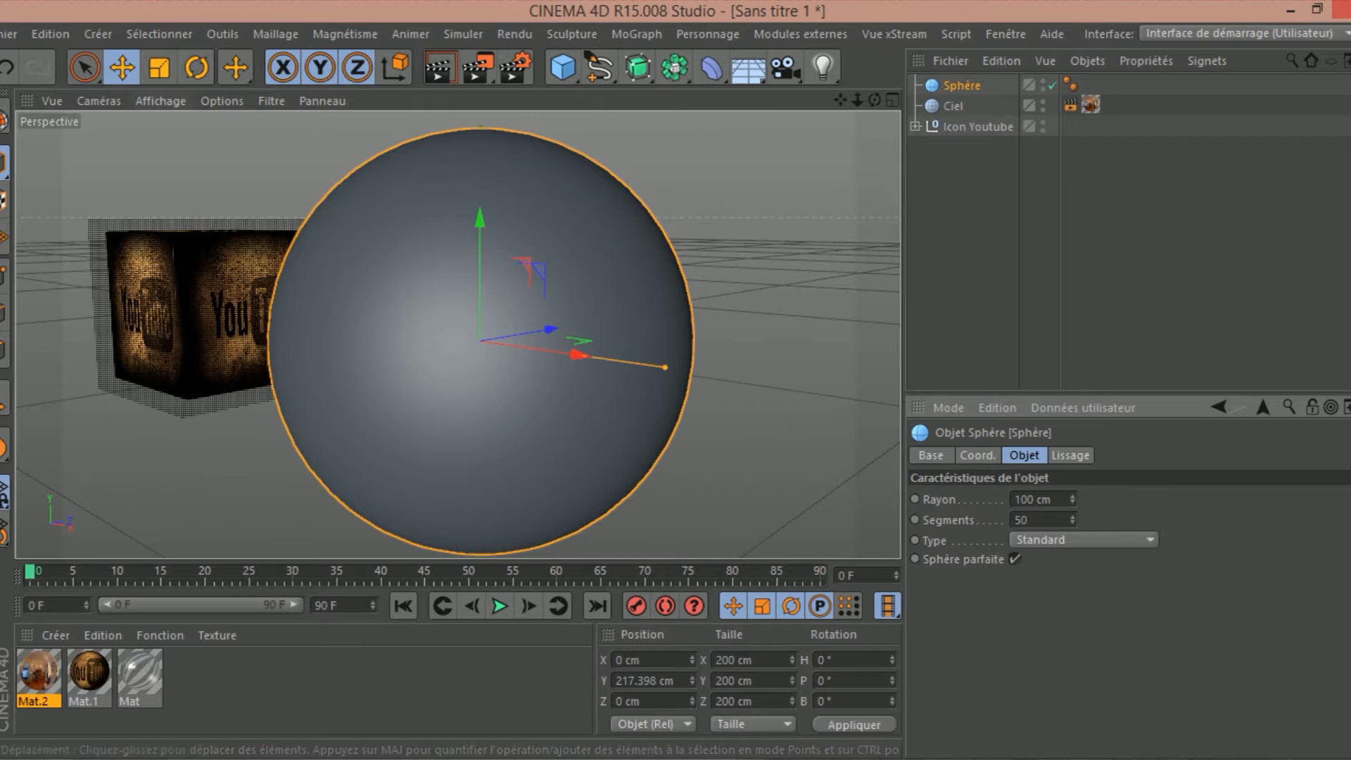
# Scale the sphere down uniformly to about 89 cm in diameter.
pyautogui.click(159, 67)
pyautogui.moveTo(422, 422); pyautogui.dragTo(216, 423)
pyautogui.moveTo(458, 336)
pyautogui.keyDown('alt'); pyautogui.mouseDown()
pyautogui.moveTo(500, 334)
pyautogui.moveTo(454, 335)
pyautogui.mouseUp(); pyautogui.keyUp('alt')
pyautogui.keyDown('alt'); pyautogui.moveTo(458, 335); pyautogui.dragTo(401, 335, button='right'); pyautogui.keyUp('alt')
pyautogui.keyDown('alt'); pyautogui.moveTo(458, 336); pyautogui.dragTo(470, 336); pyautogui.keyUp('alt')
pyautogui.moveTo(303, 324); pyautogui.dragTo(355, 324)
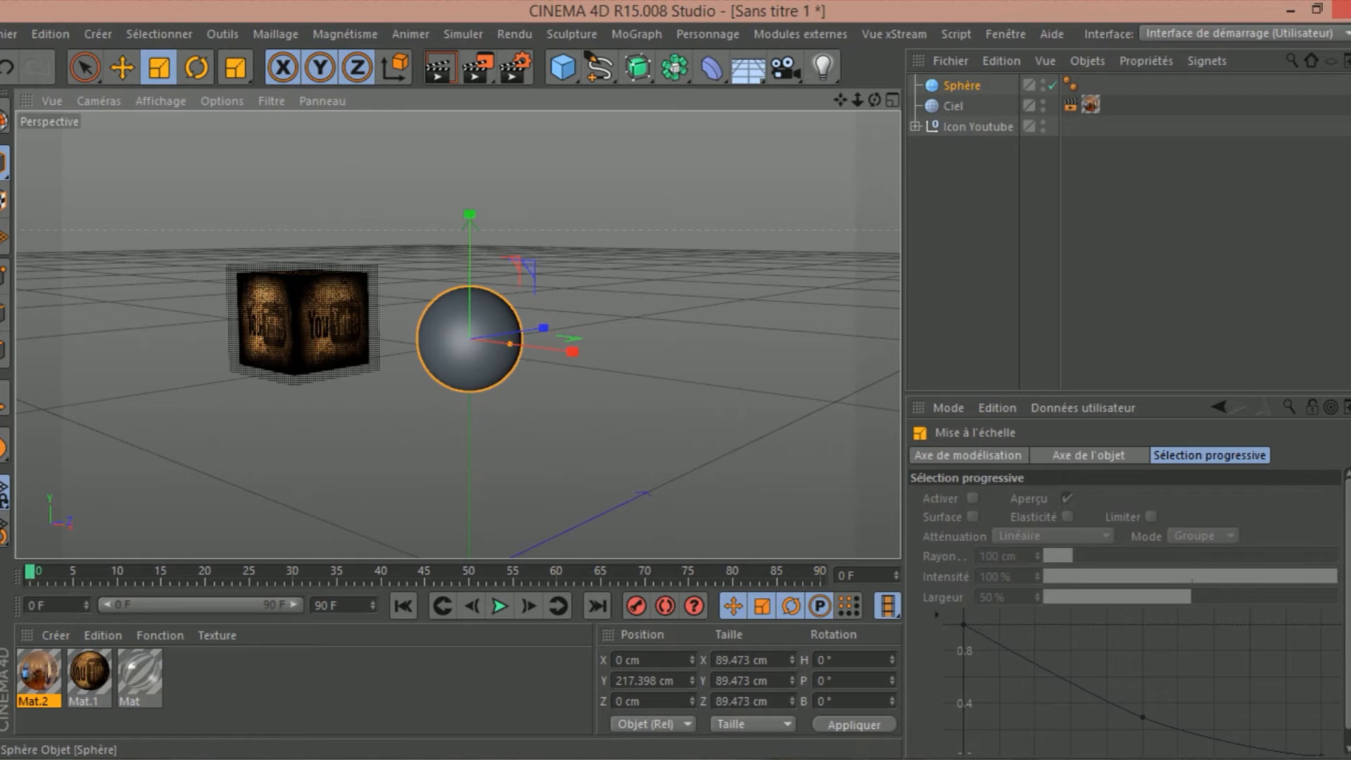
# Duplicate the sphere in place and turn on X-ray display for the original sphere.
pyautogui.click(961, 85)
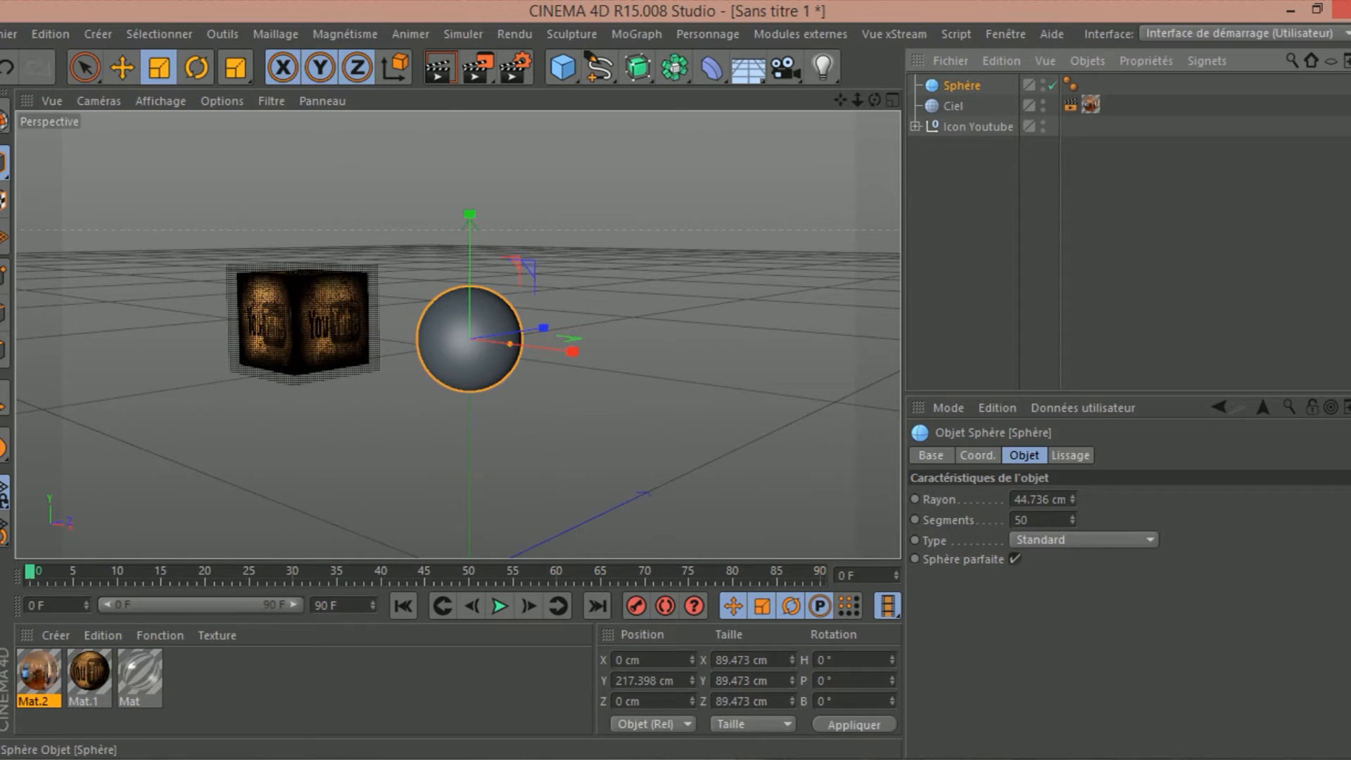
pyautogui.hotkey('ctrl', 'c')
pyautogui.hotkey('ctrl', 'v')
pyautogui.click(960, 107)
pyautogui.click(931, 455)
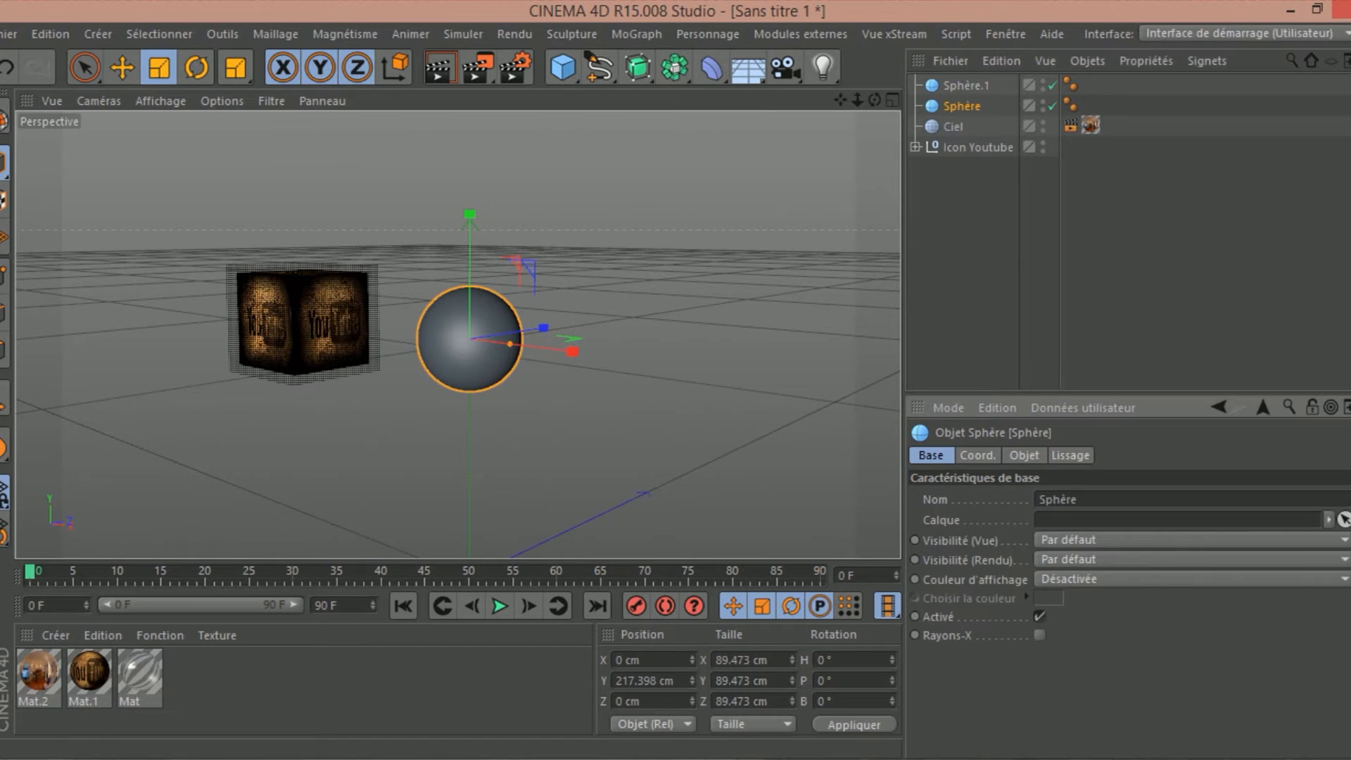
pyautogui.click(1040, 635)
# Scale the duplicate Sphère.1 down uniformly to about 66.5 cm in diameter, inside the original sphere.
pyautogui.click(966, 86)
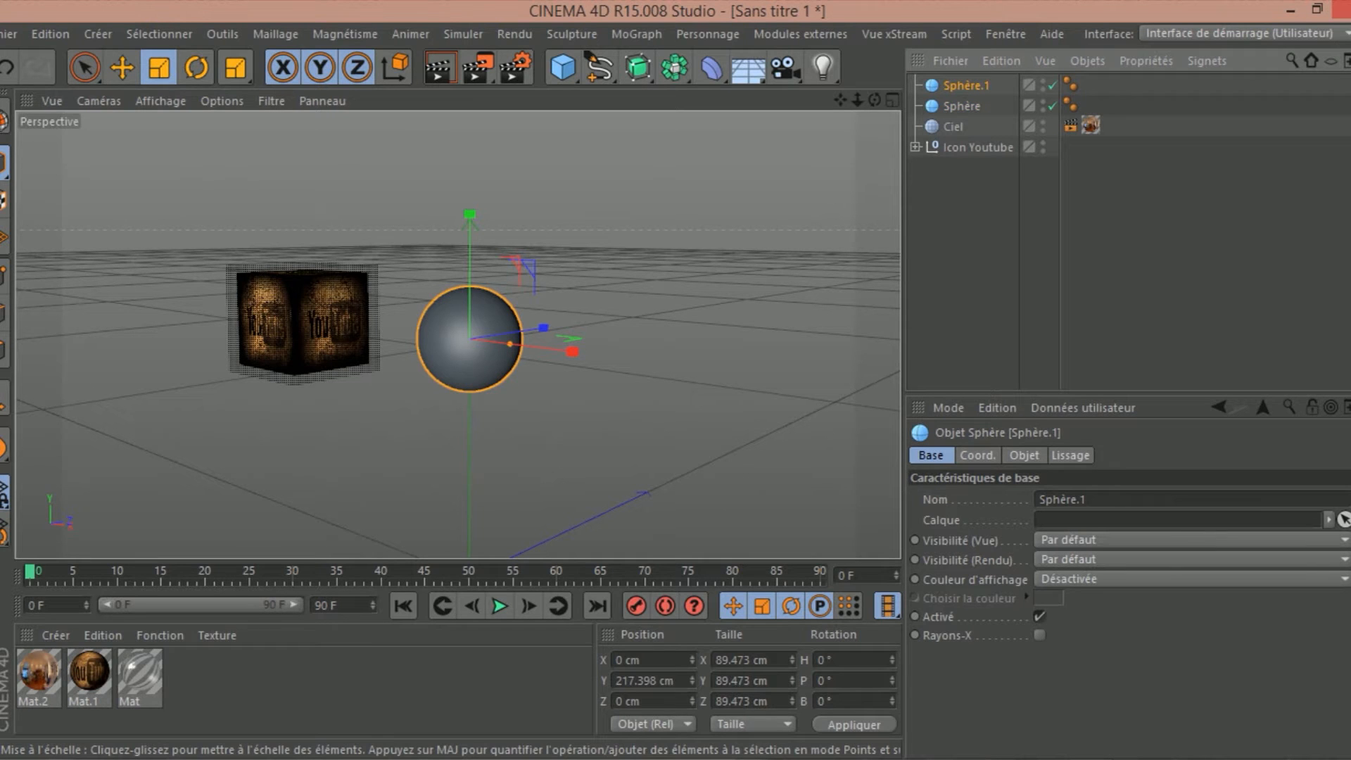
pyautogui.moveTo(470, 339); pyautogui.dragTo(378, 419)
pyautogui.scroll(1, 378, 419)
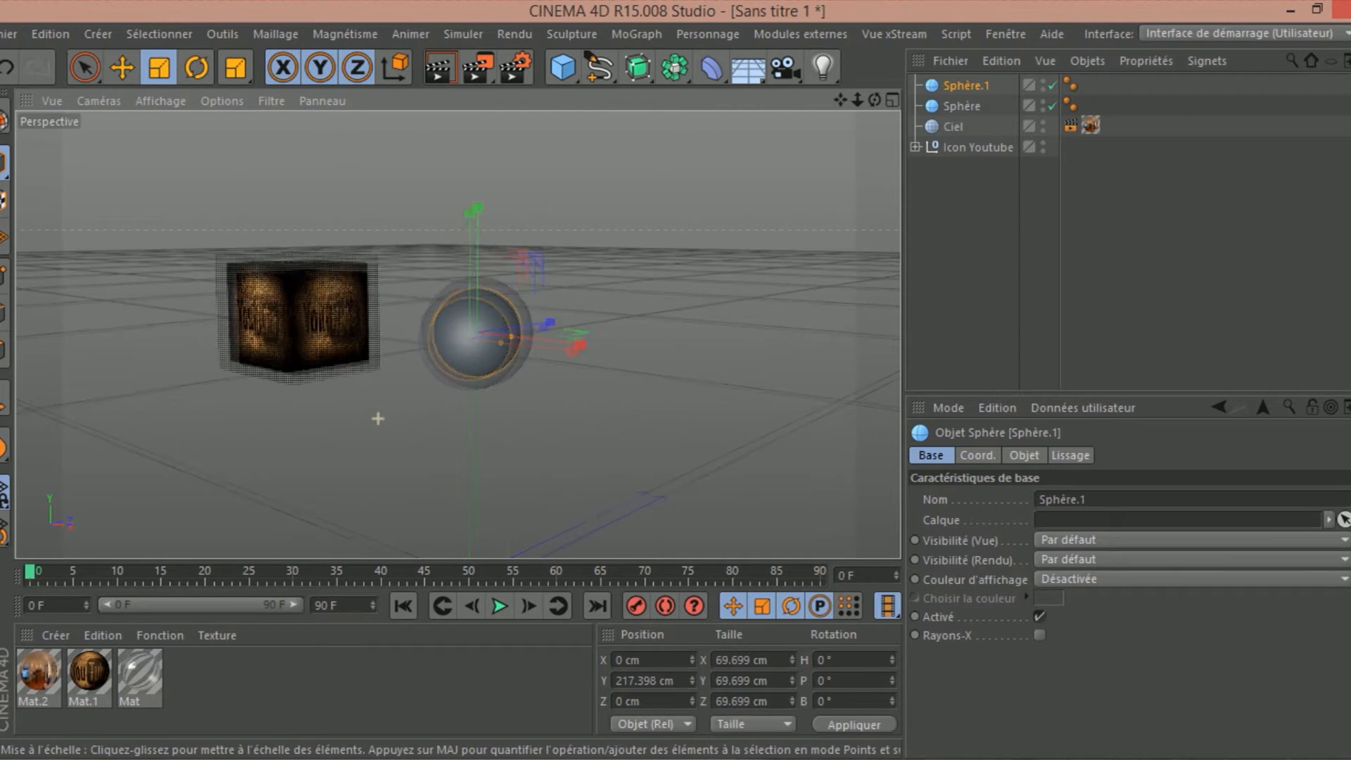
pyautogui.scroll(3, 378, 419)
pyautogui.moveTo(540, 261); pyautogui.dragTo(533, 262)
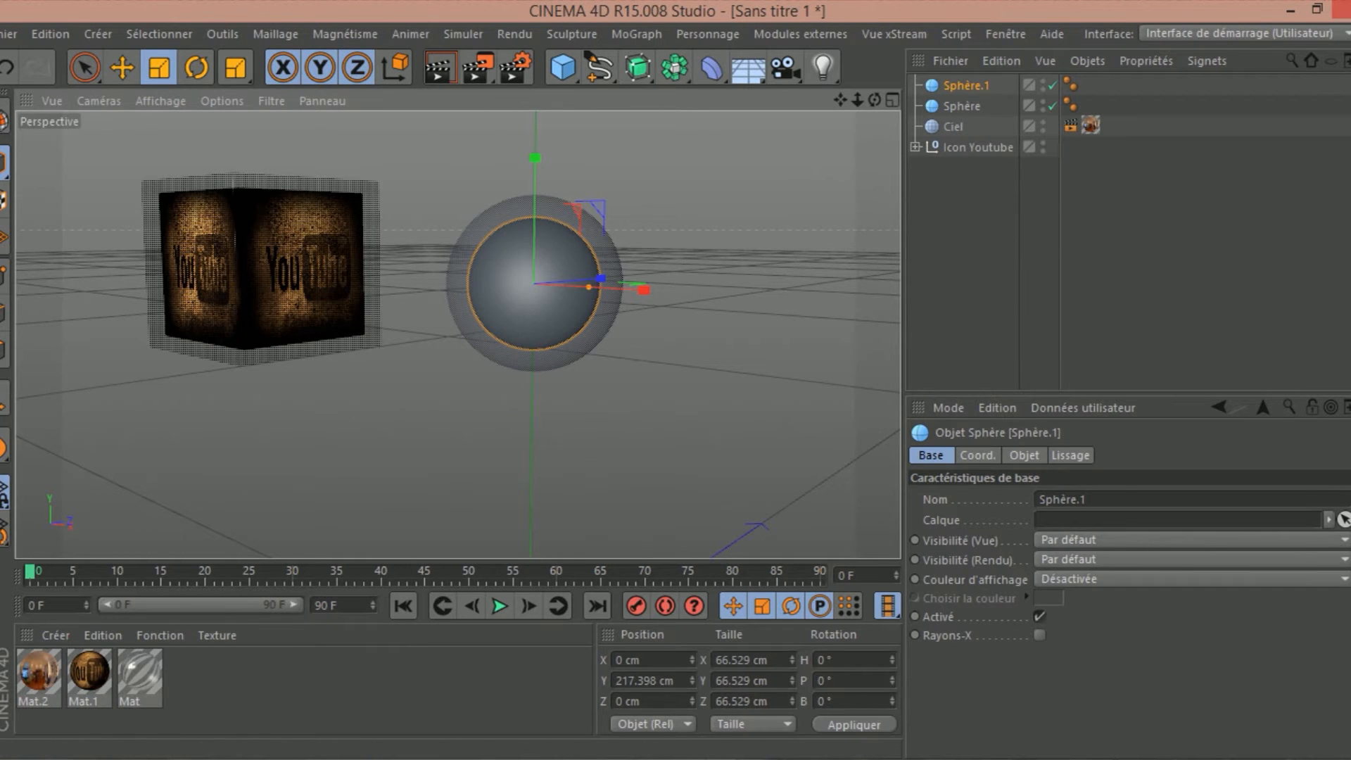
# Apply the transparent glass material Mat to the outer sphere and render the perspective view.
pyautogui.click(140, 674)
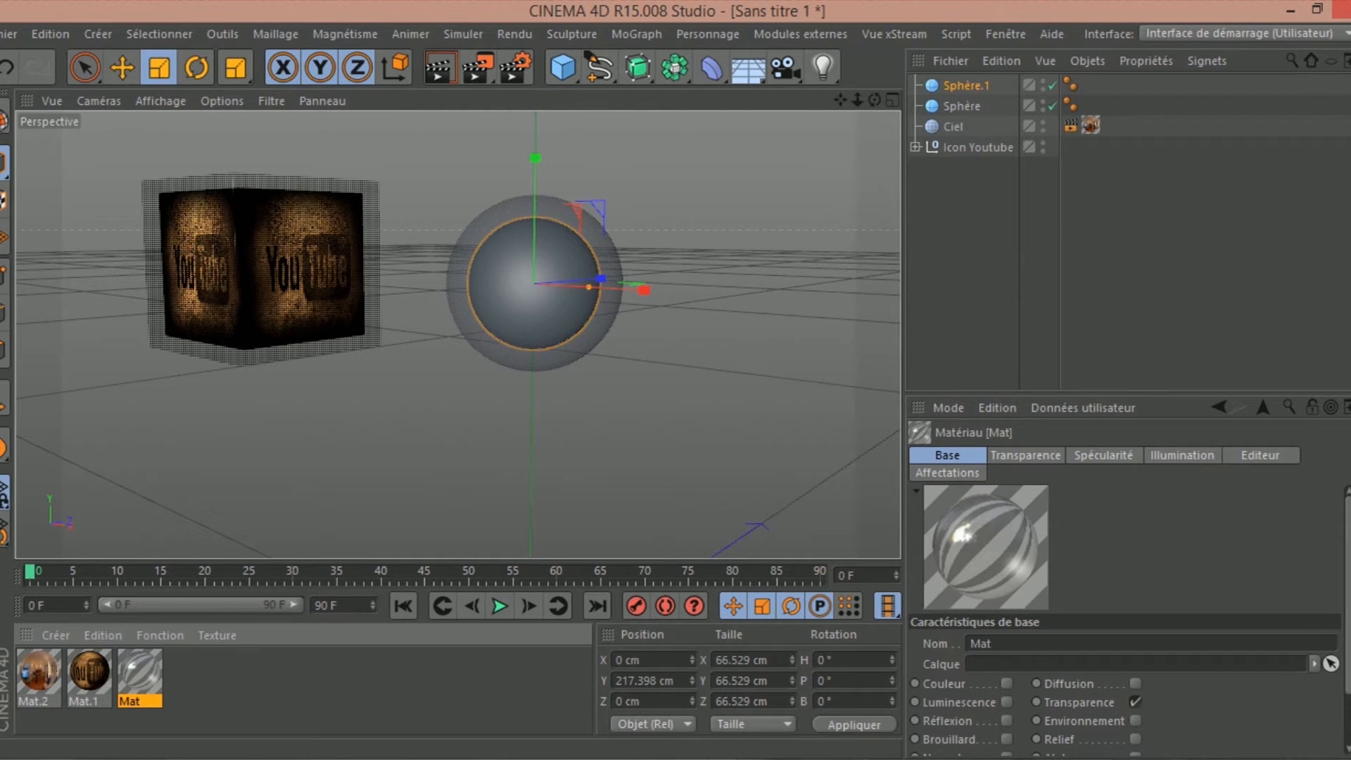
pyautogui.moveTo(140, 674); pyautogui.dragTo(961, 107)
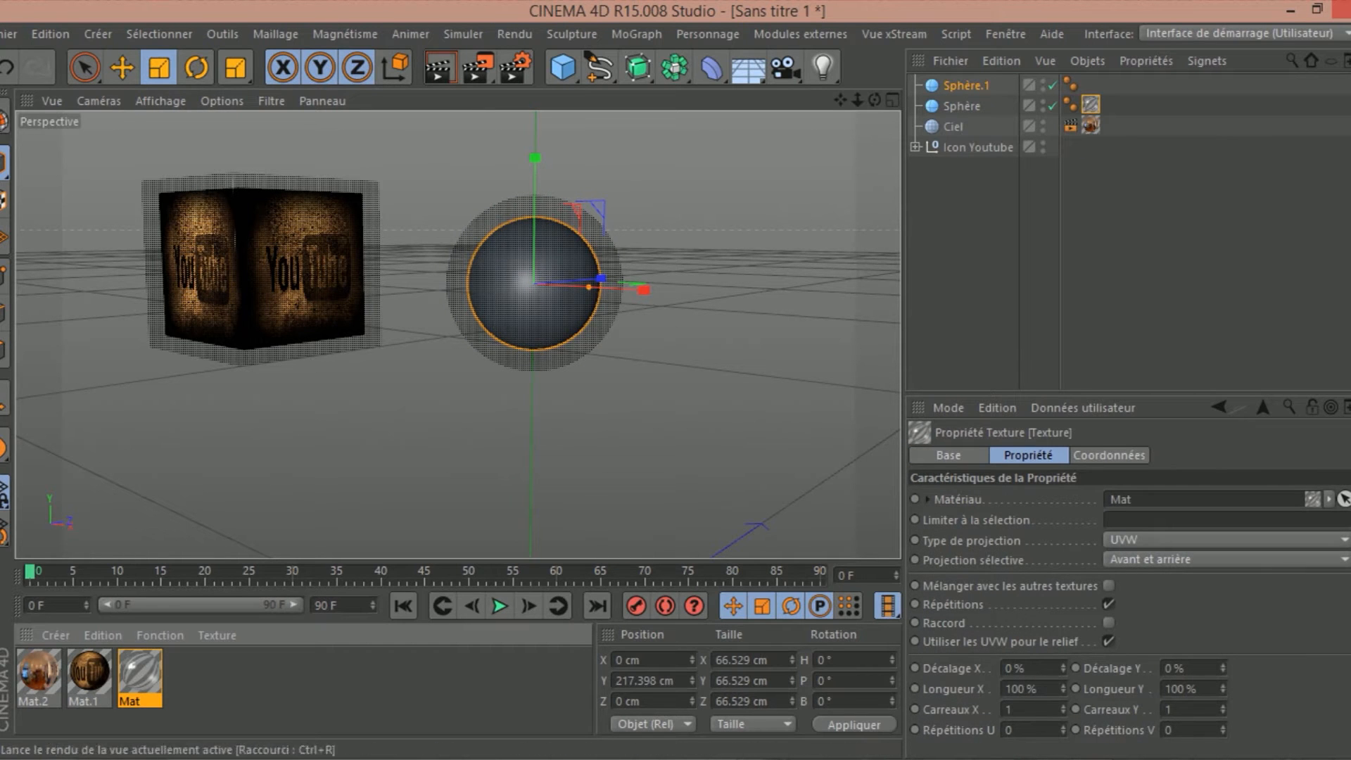
pyautogui.click(438, 67)
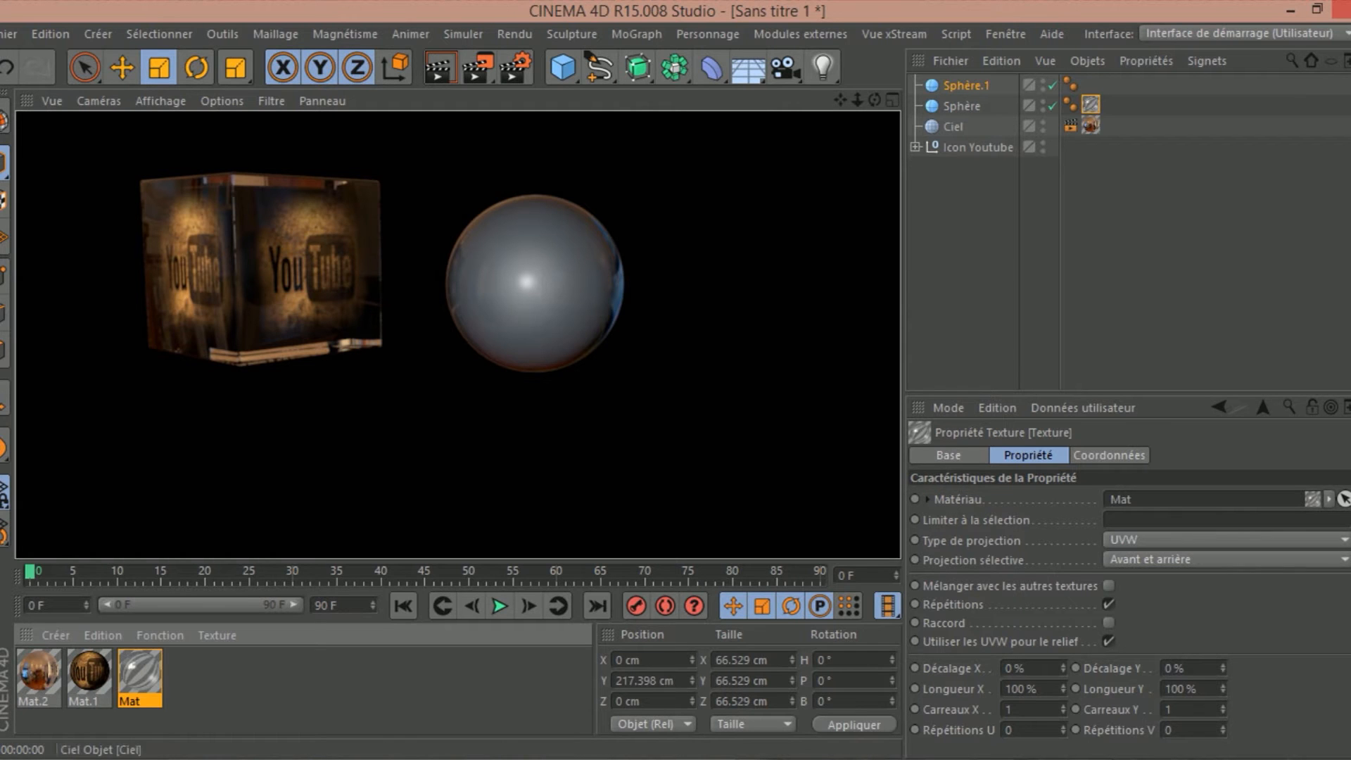
pyautogui.click(966, 86)
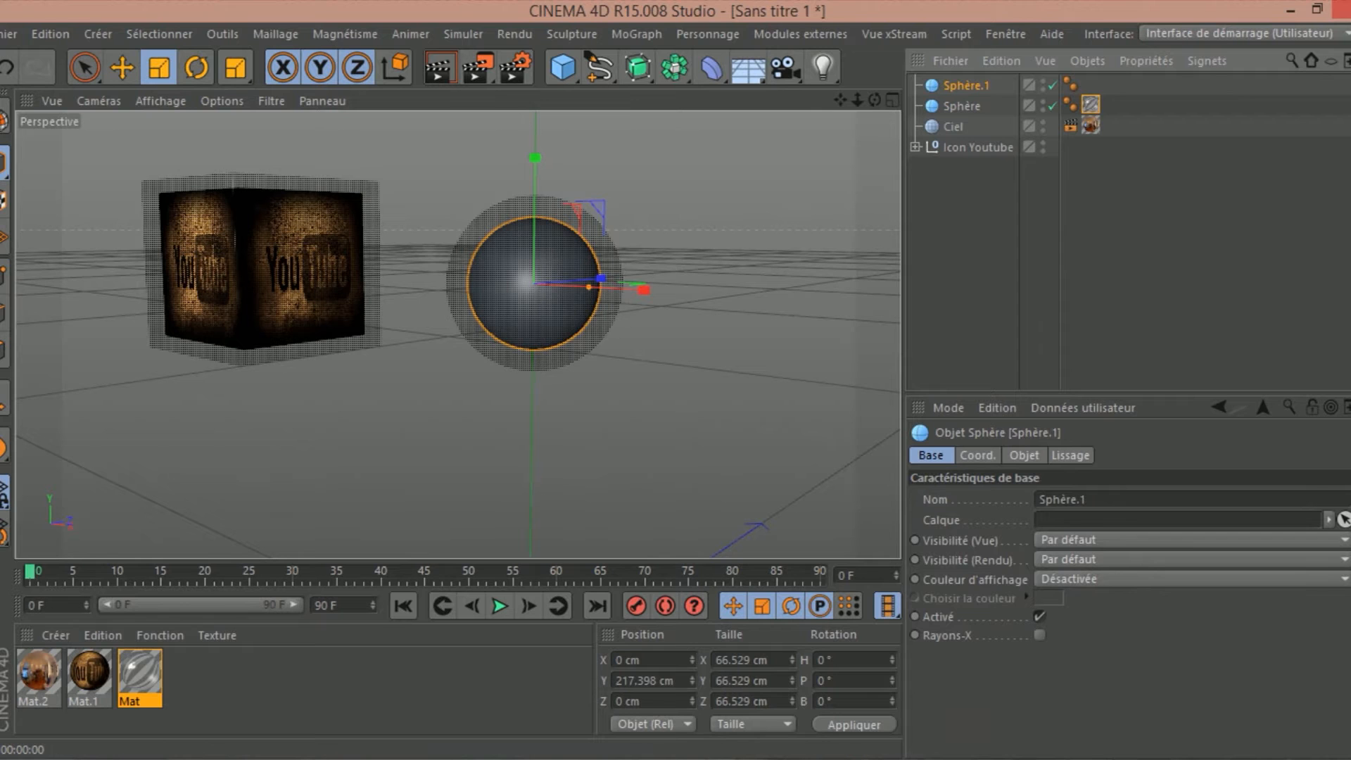
# Switch to Photoshop and examine the f text layer and its font family in the blue Facebook logo image.
pyautogui.click(899, 758)
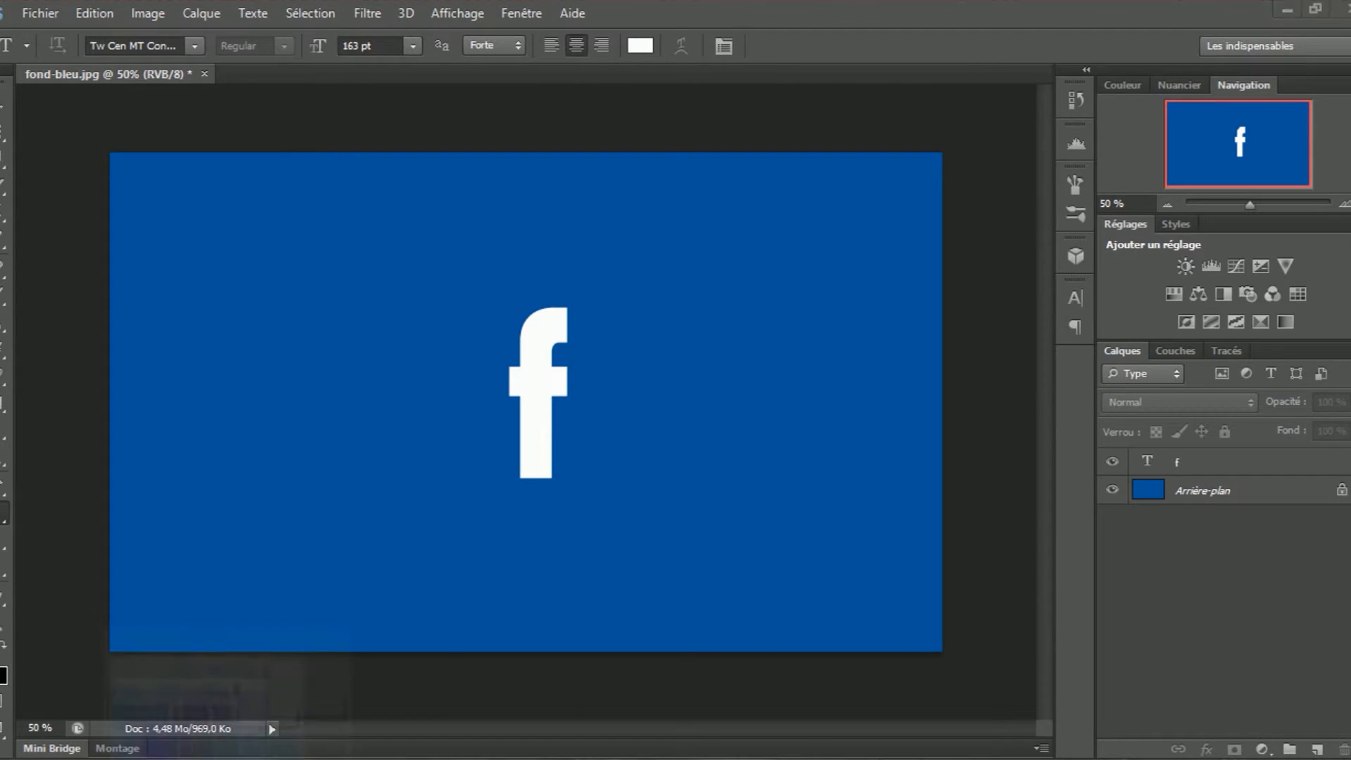
pyautogui.click(207, 758)
pyautogui.click(762, 650)
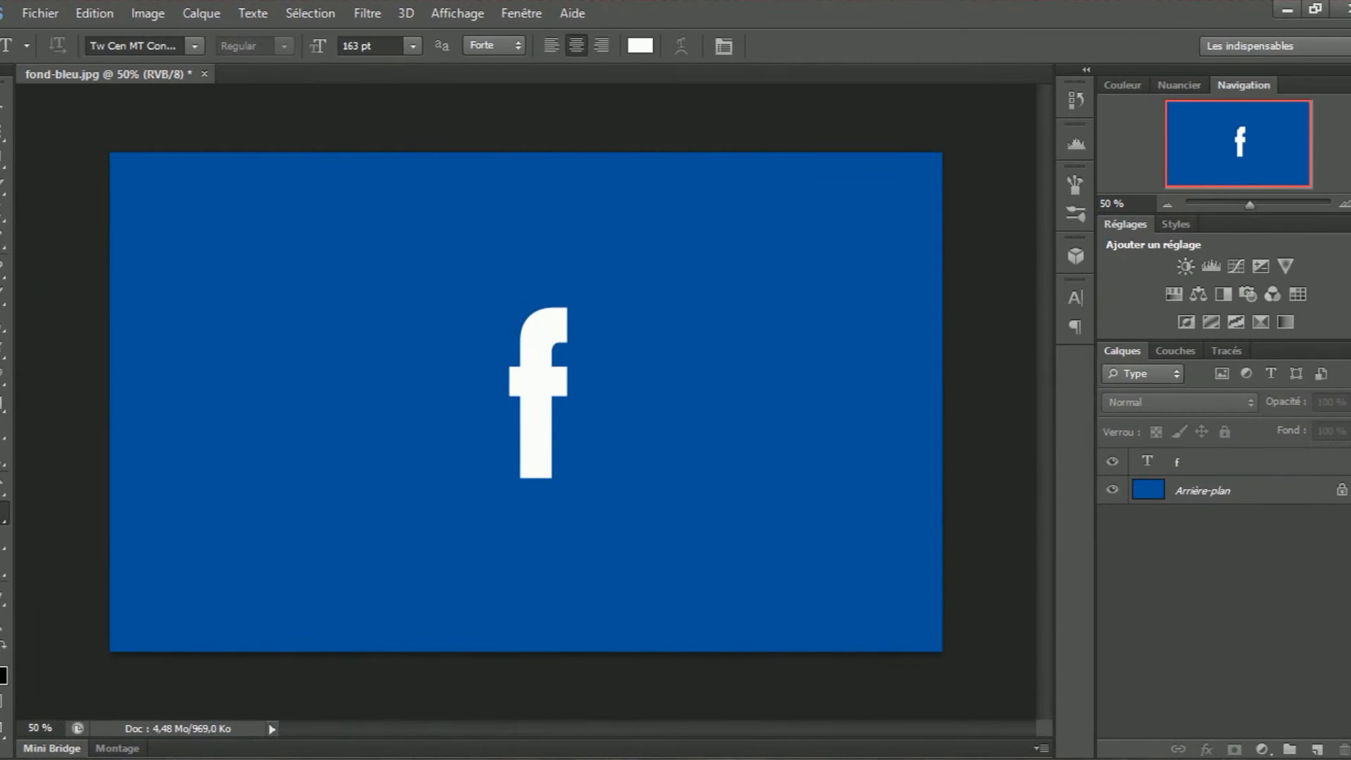
pyautogui.click(1210, 462)
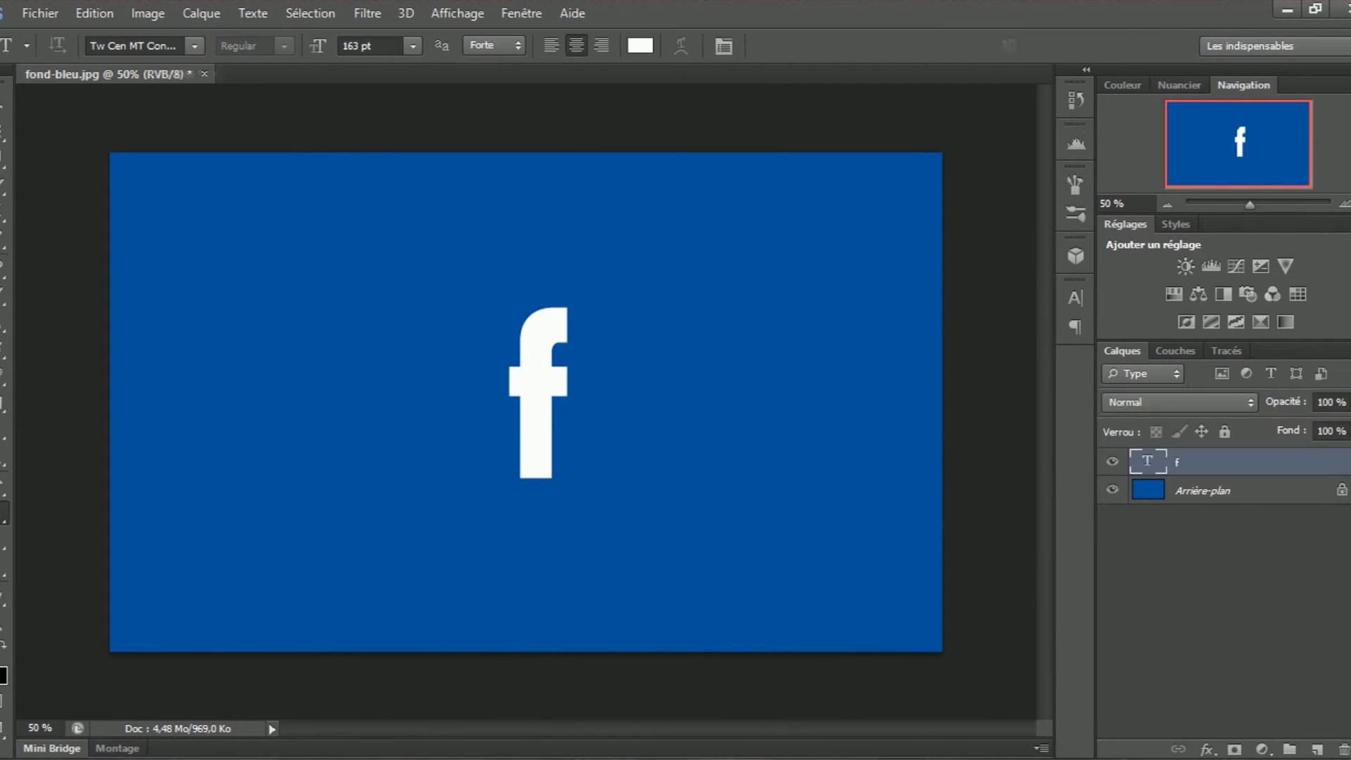
pyautogui.click(1111, 462)
pyautogui.click(1111, 461)
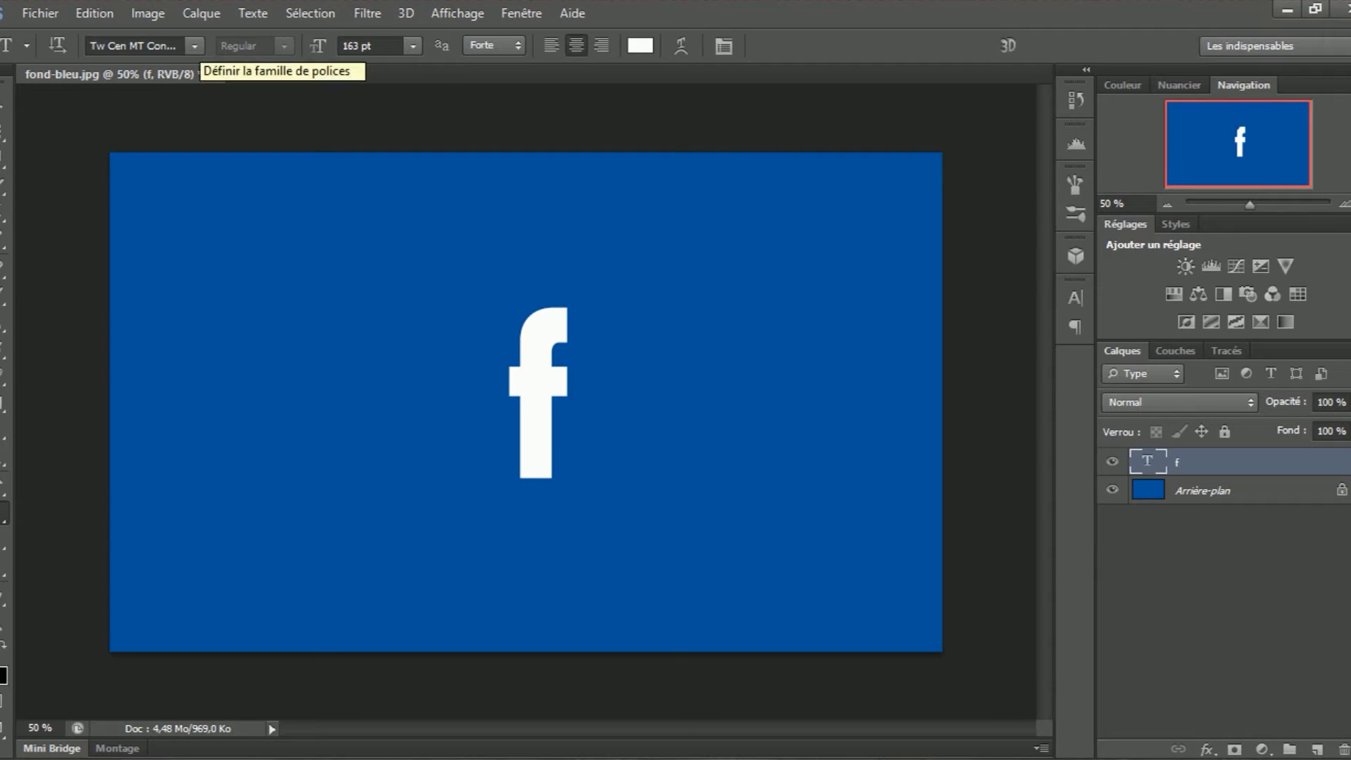
pyautogui.click(195, 46)
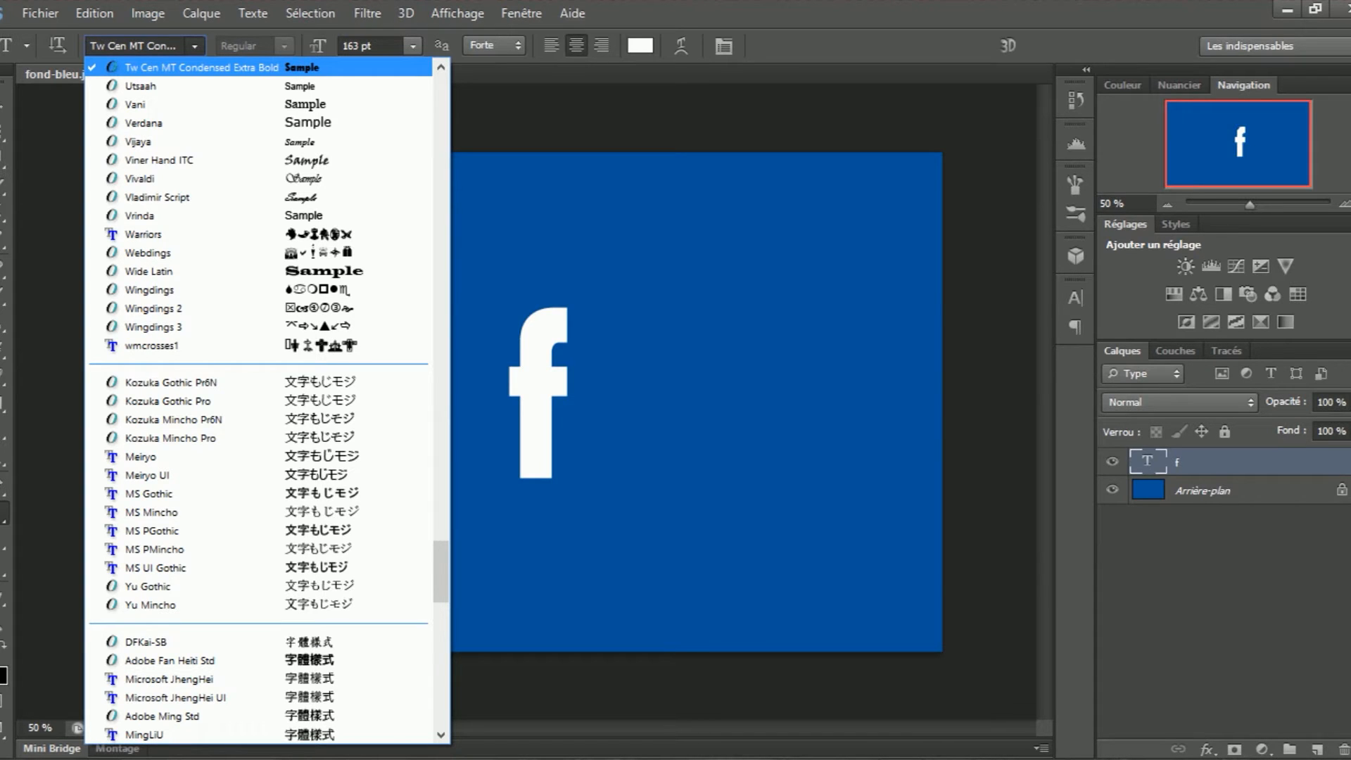
pyautogui.press('Escape')
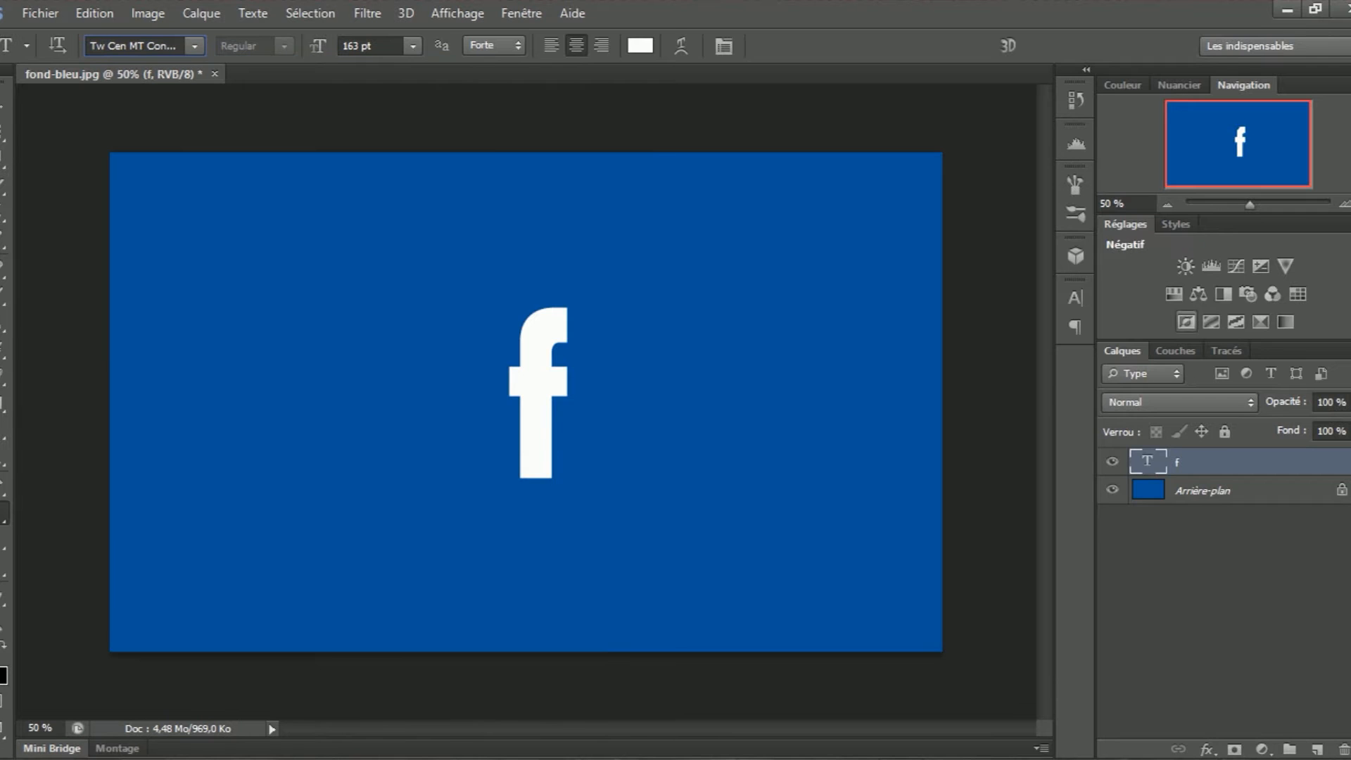
# Save the Facebook logo image to the desktop as fond-bleu in PNG format.
pyautogui.click(40, 13)
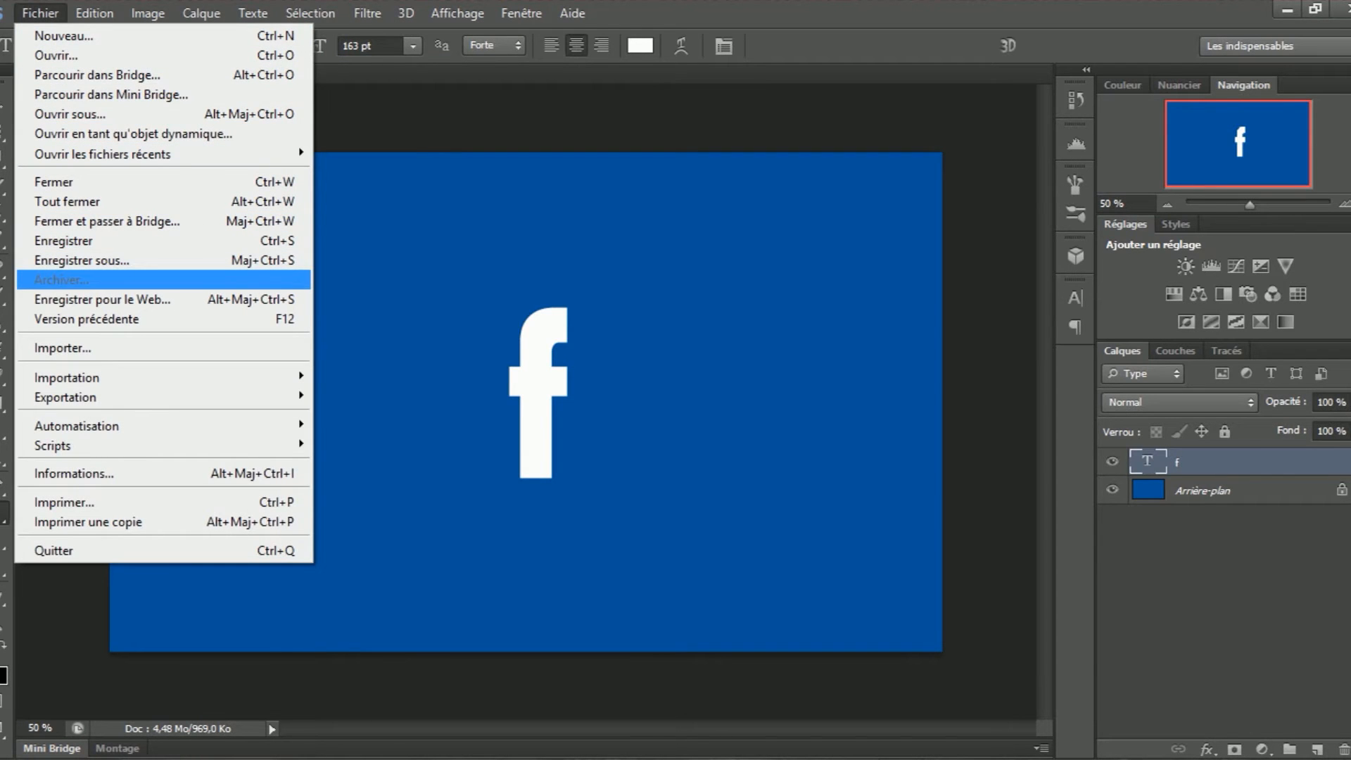
pyautogui.click(92, 259)
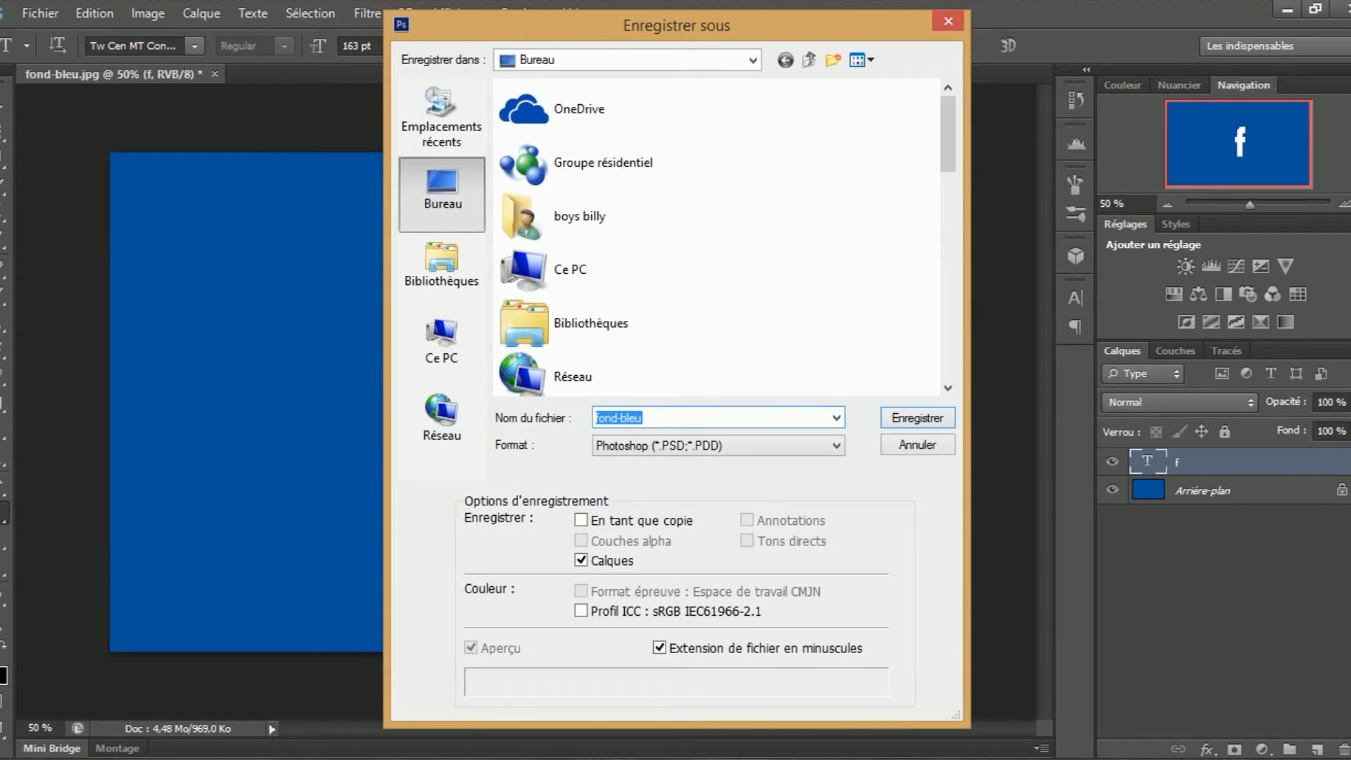
pyautogui.click(718, 445)
pyautogui.press('Return')
pyautogui.press('Return')
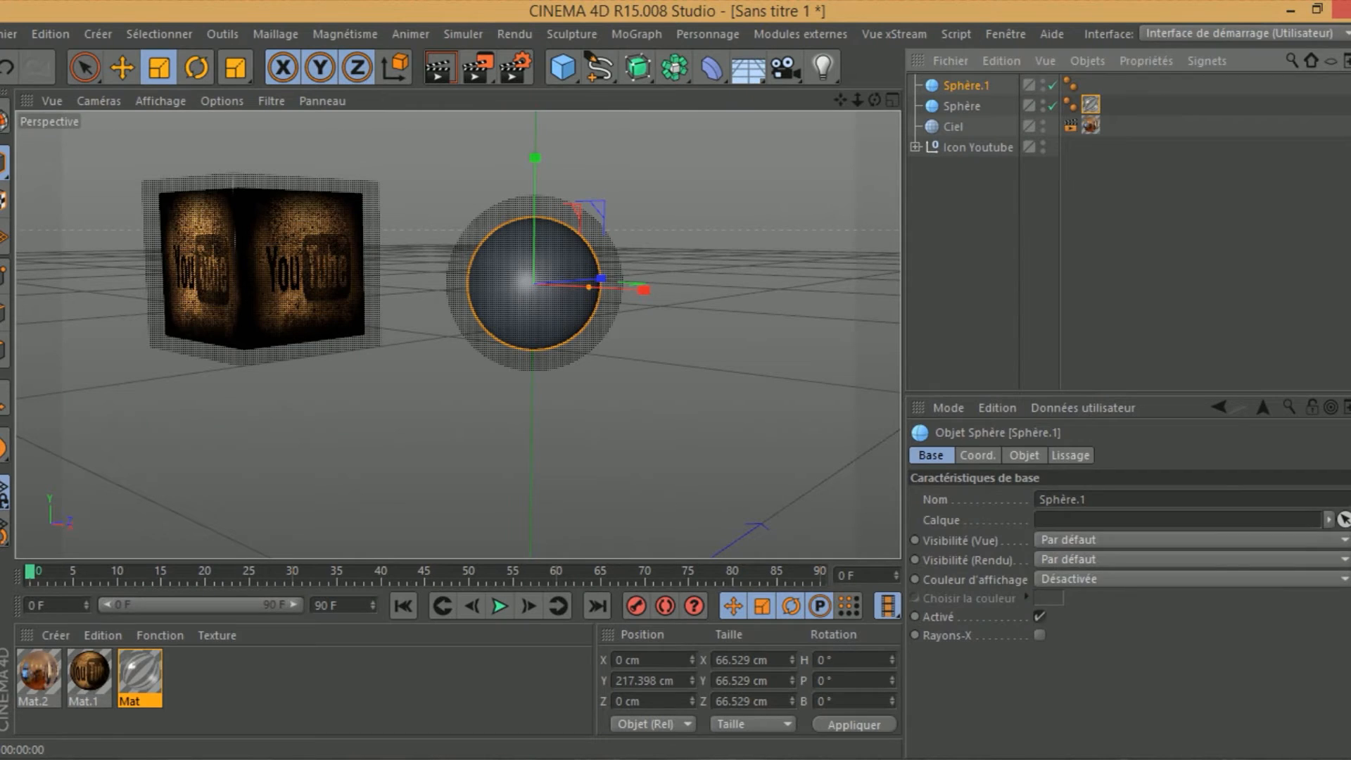
# Back in Cinema 4D, create a new material and open its colour channel for editing.
pyautogui.doubleClick(317, 681)
pyautogui.doubleClick(39, 672)
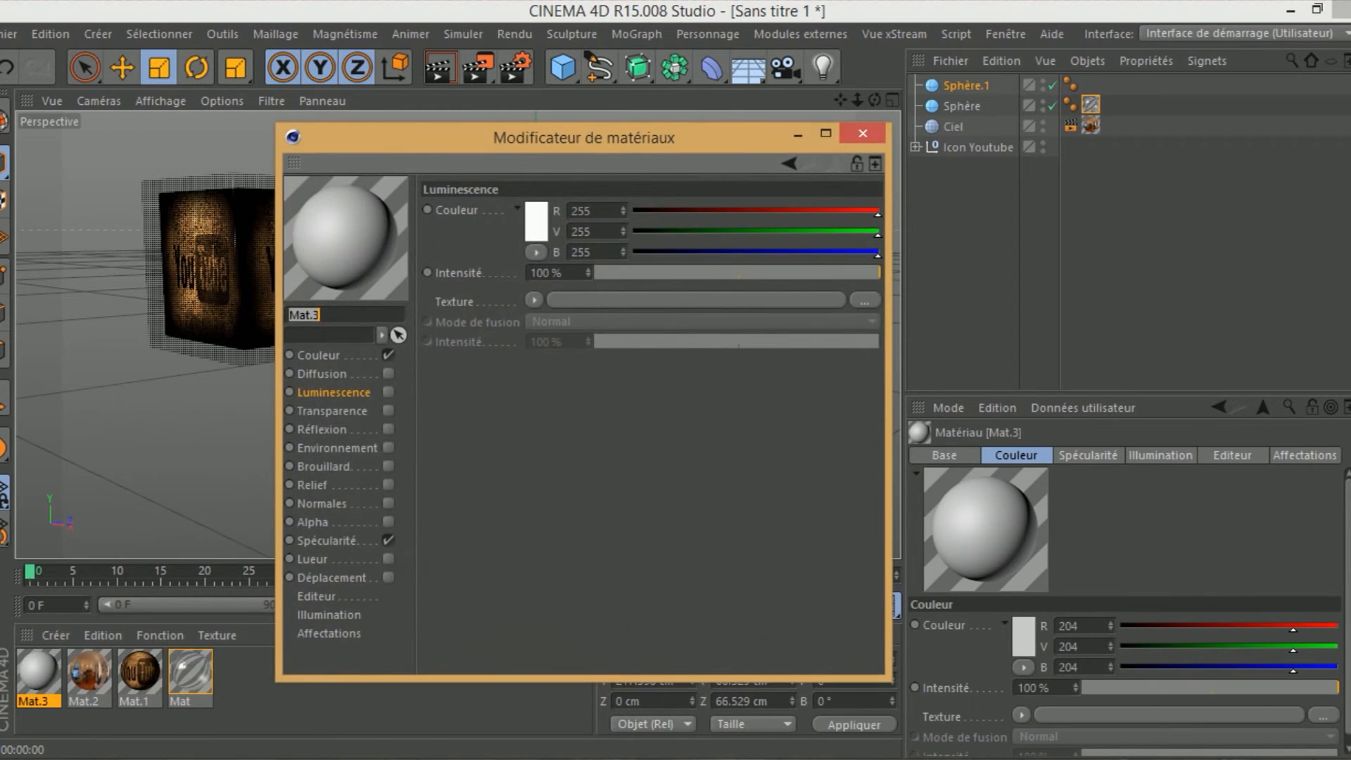
pyautogui.click(319, 356)
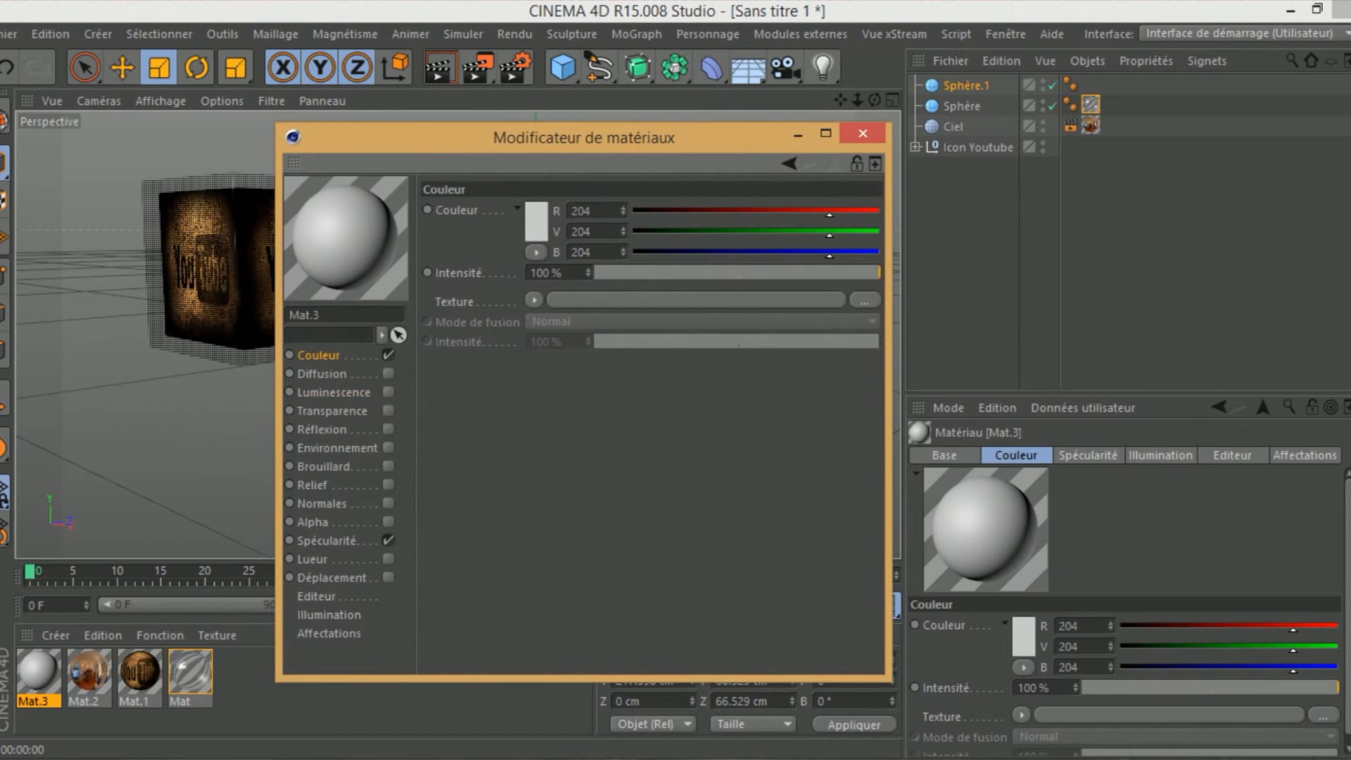
# Load fond-bleu.png from the desktop as the new material's colour texture, accepting a copy in the project location.
pyautogui.click(864, 300)
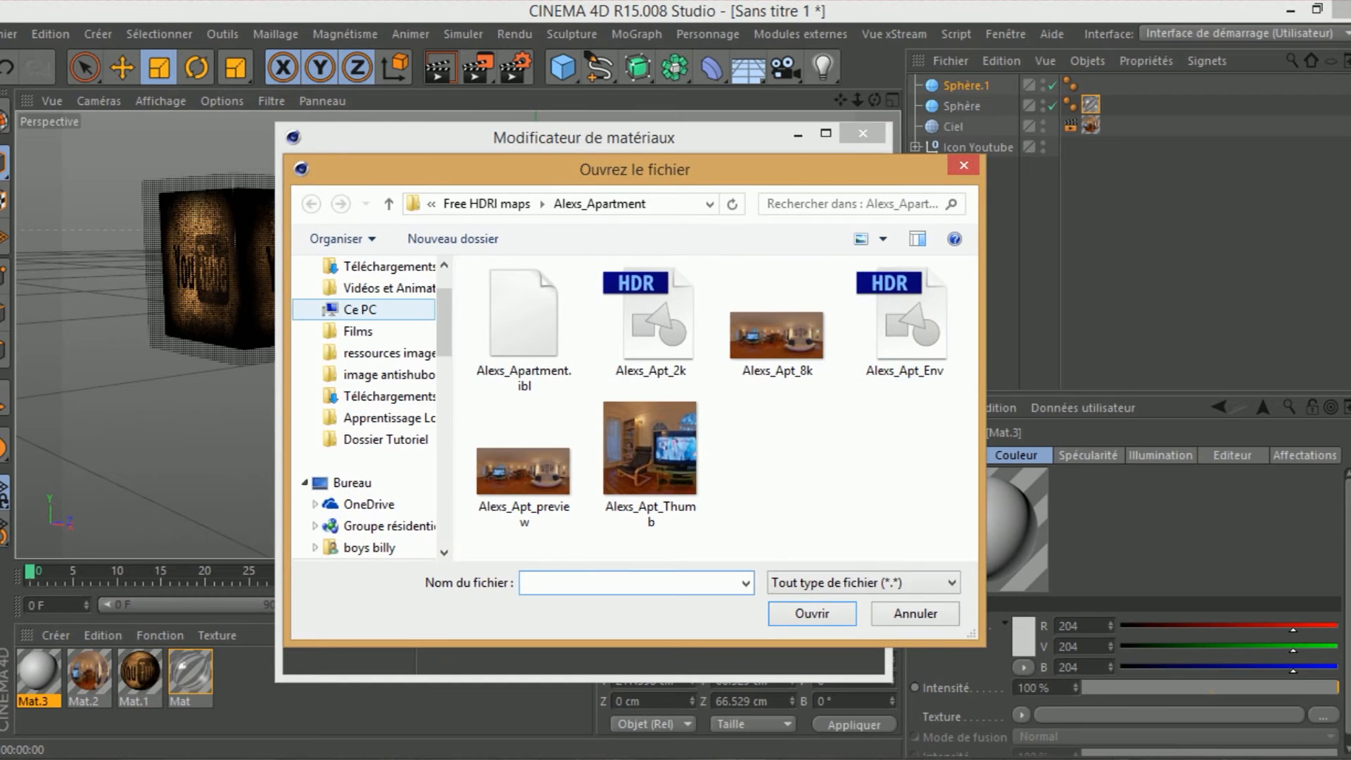
pyautogui.moveTo(444, 322); pyautogui.dragTo(444, 304)
pyautogui.click(363, 297)
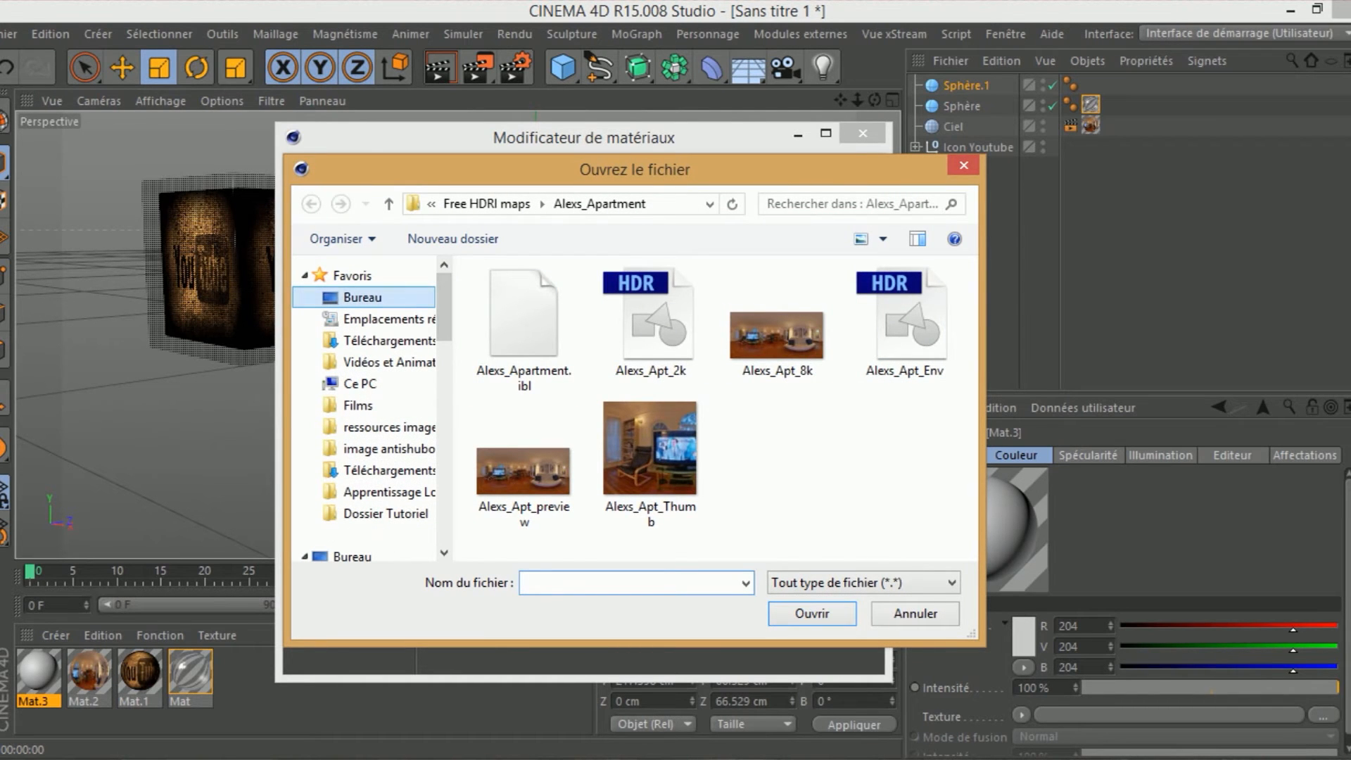
pyautogui.scroll(-15, 756, 289)
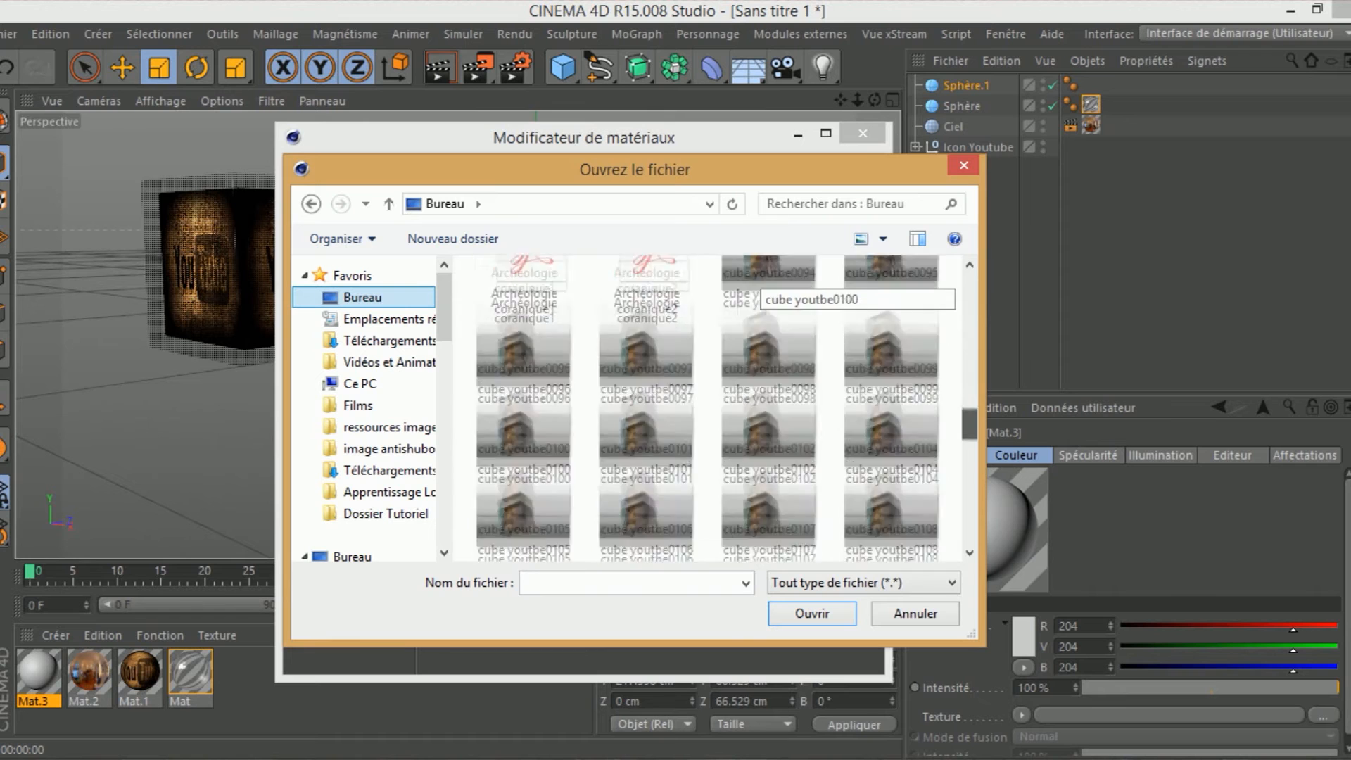
pyautogui.moveTo(969, 467); pyautogui.dragTo(970, 493)
pyautogui.click(525, 292)
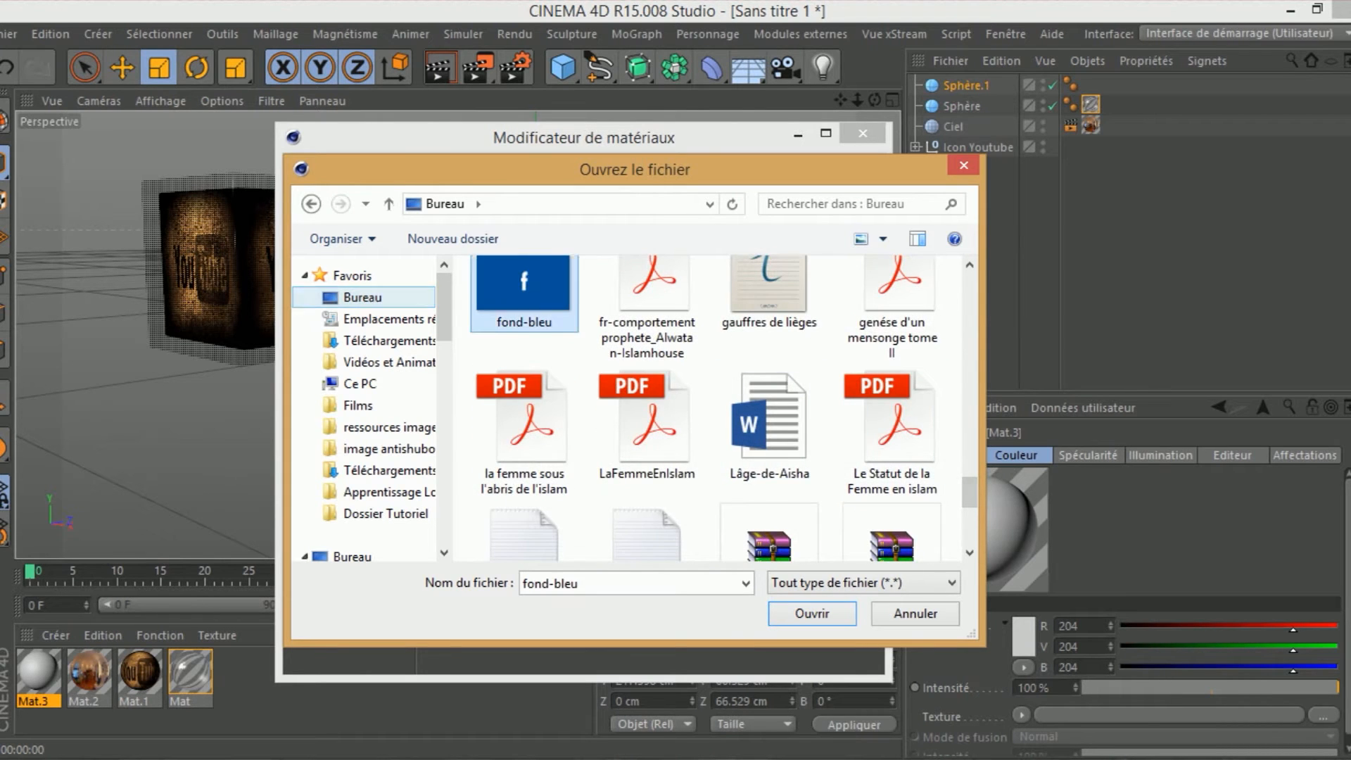
pyautogui.click(812, 612)
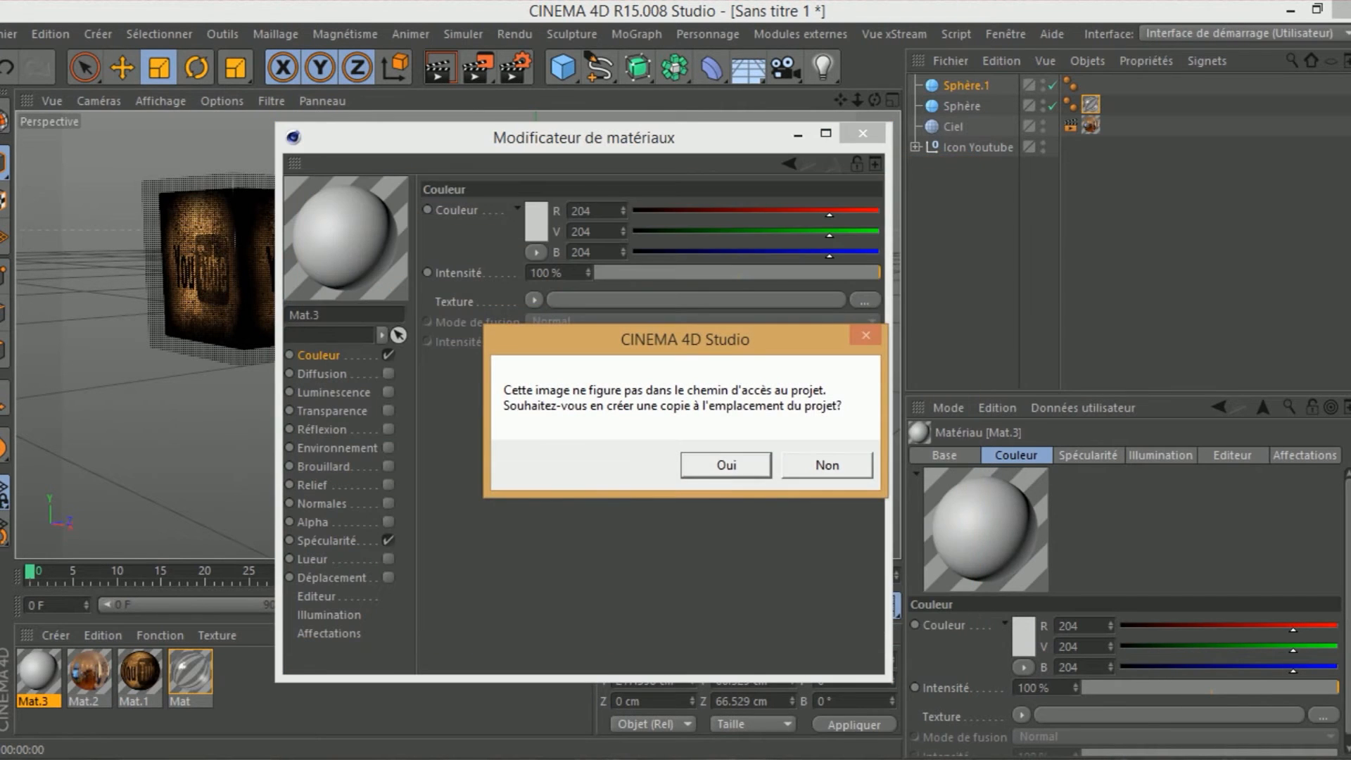
pyautogui.press('Return')
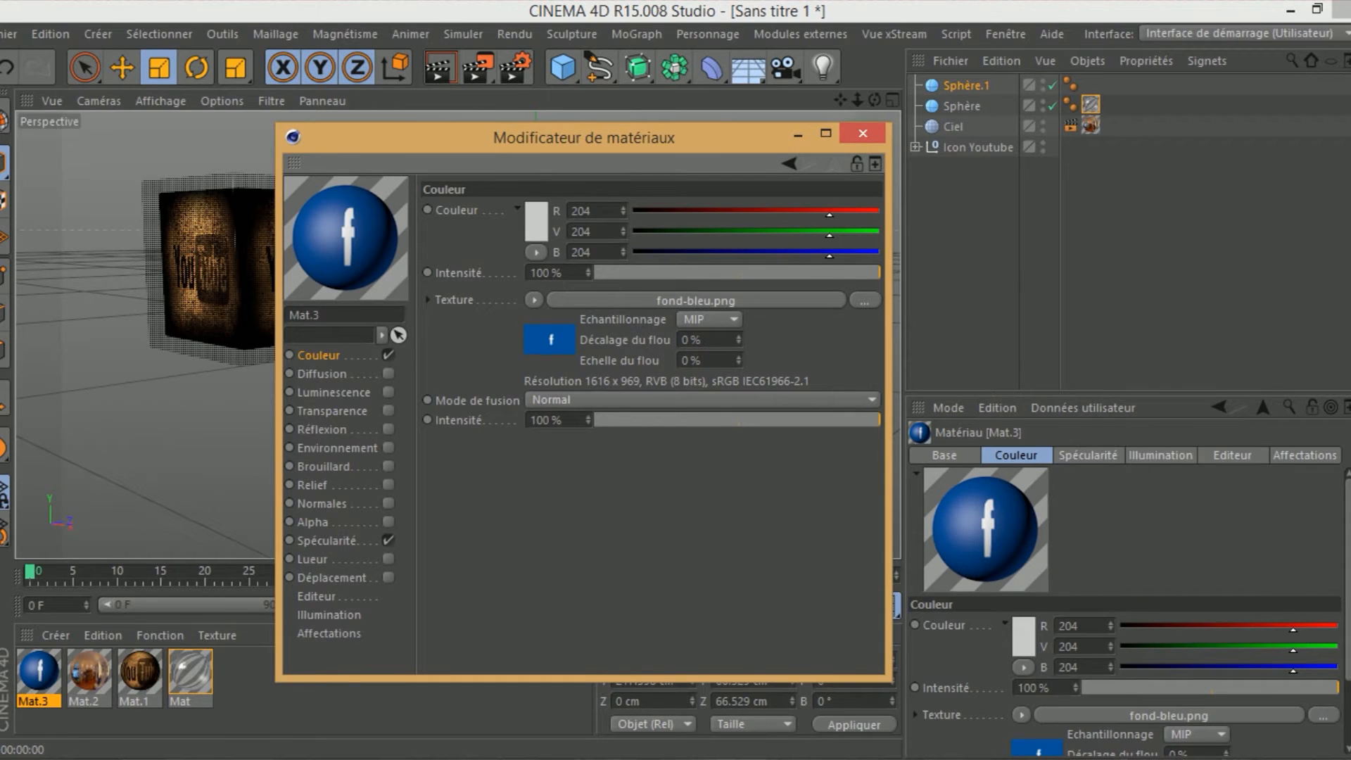
# Turn off specularity on the Facebook material Mat.3 and apply it to the inner sphere Sphère.1.
pyautogui.click(388, 540)
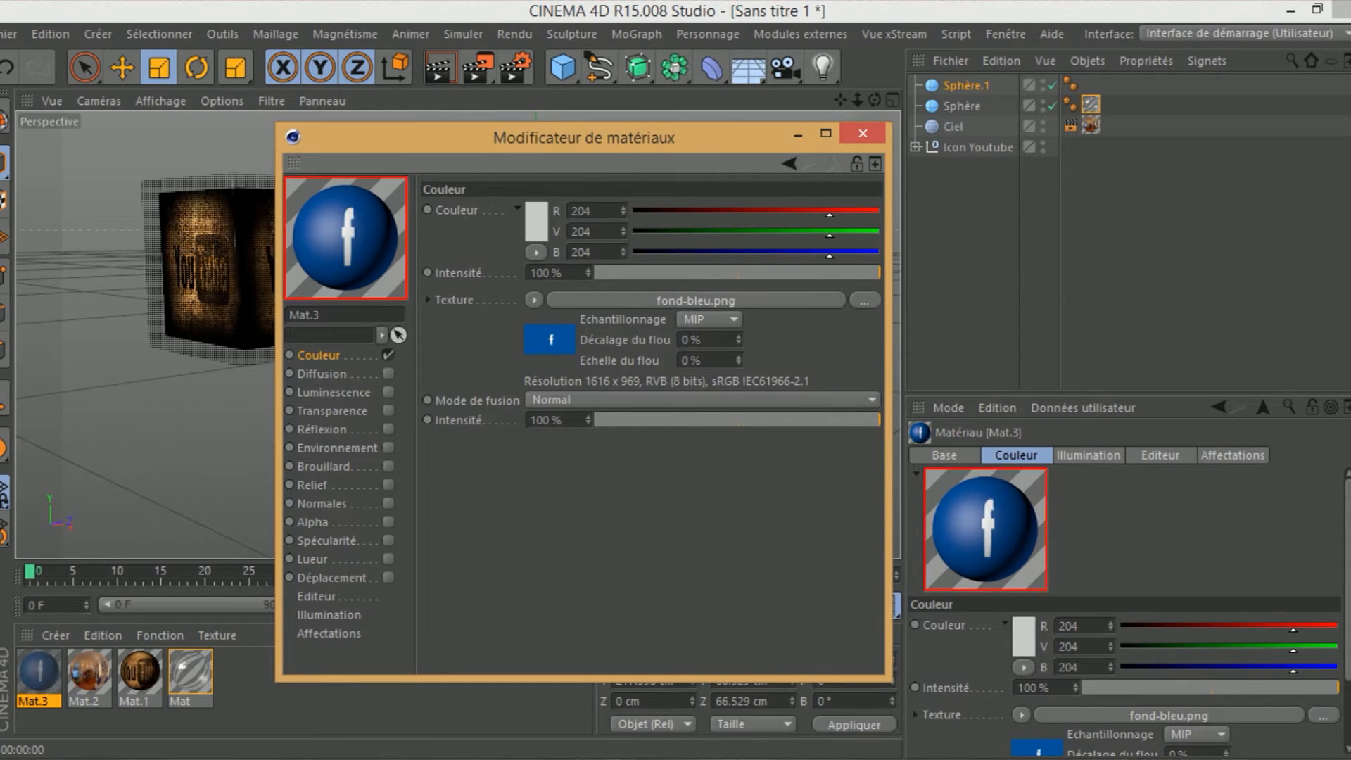
pyautogui.click(862, 134)
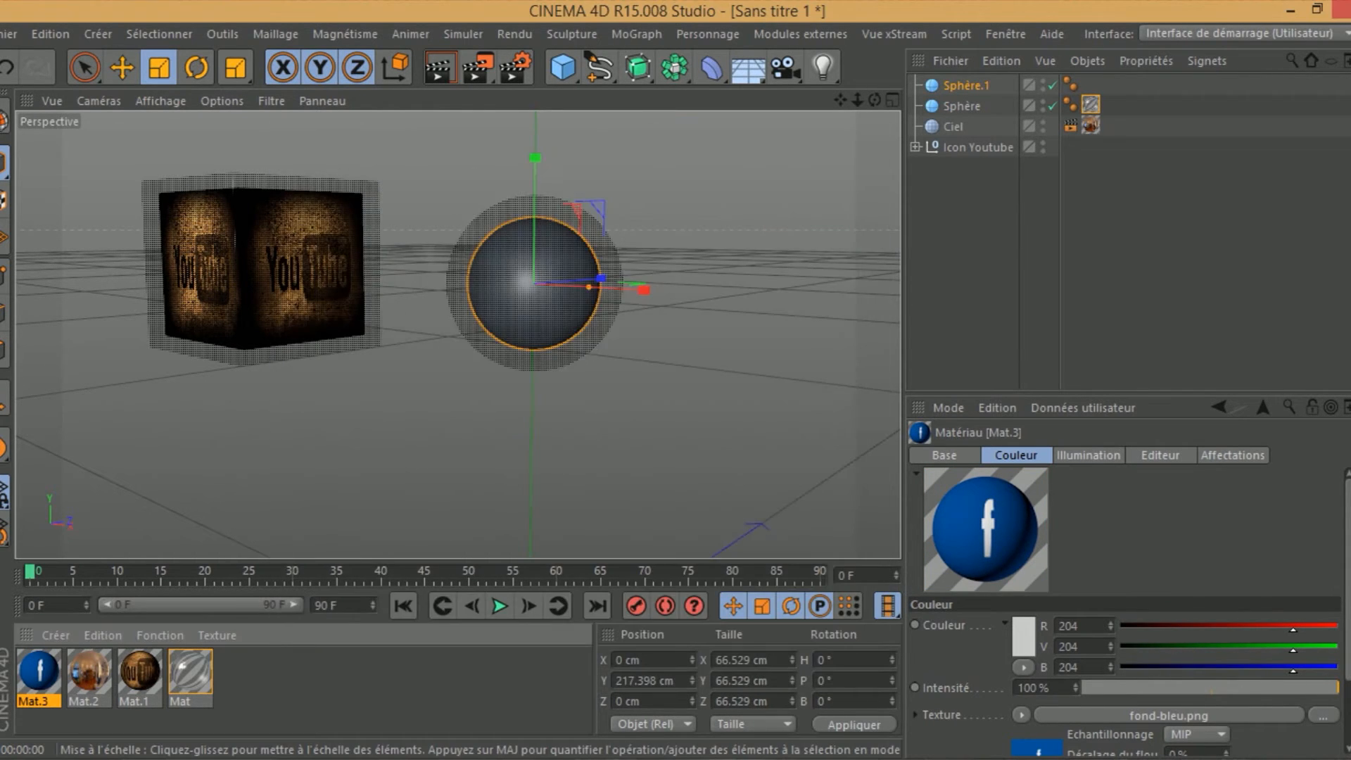
pyautogui.moveTo(38, 672); pyautogui.dragTo(966, 85)
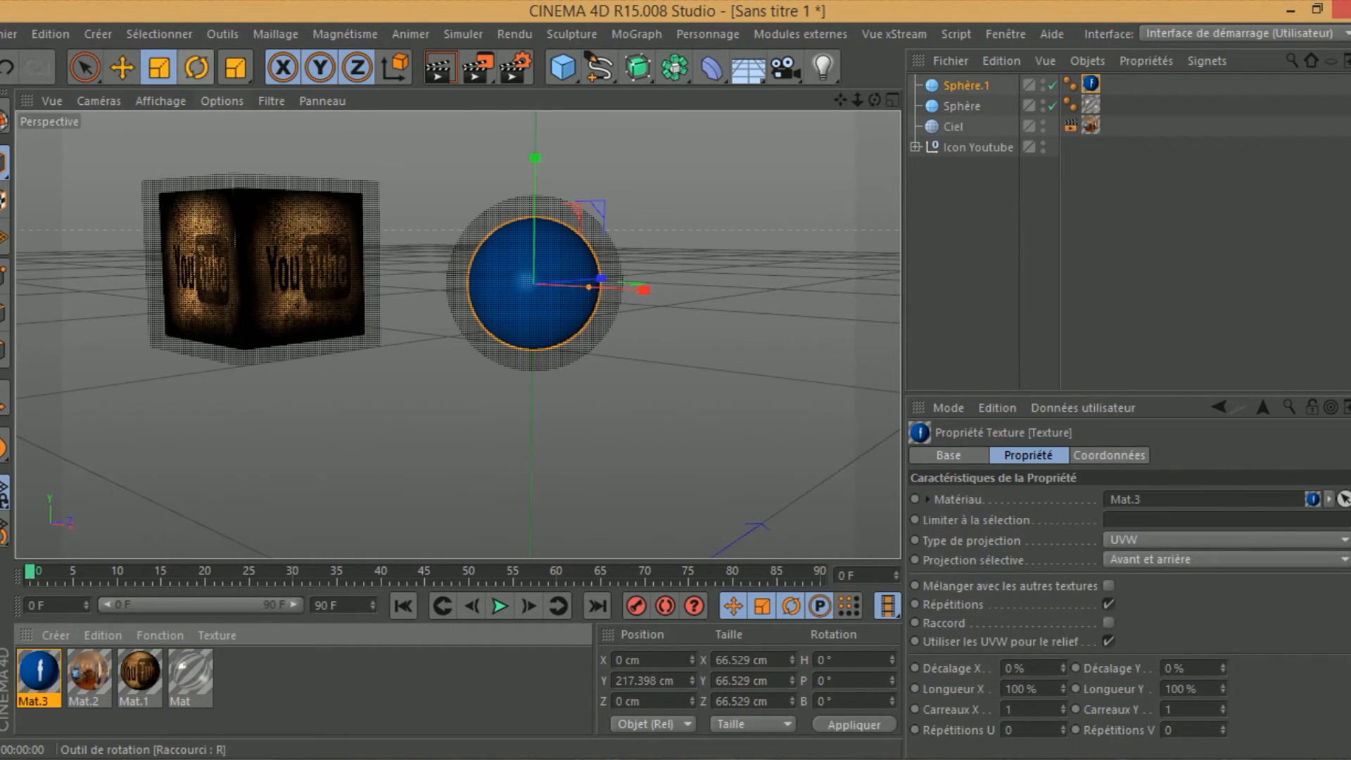
# Rotate the inner sphere to a heading of about -234.4° so the f logo faces the view, and render the view.
pyautogui.click(196, 67)
pyautogui.moveTo(556, 288); pyautogui.dragTo(258, 287)
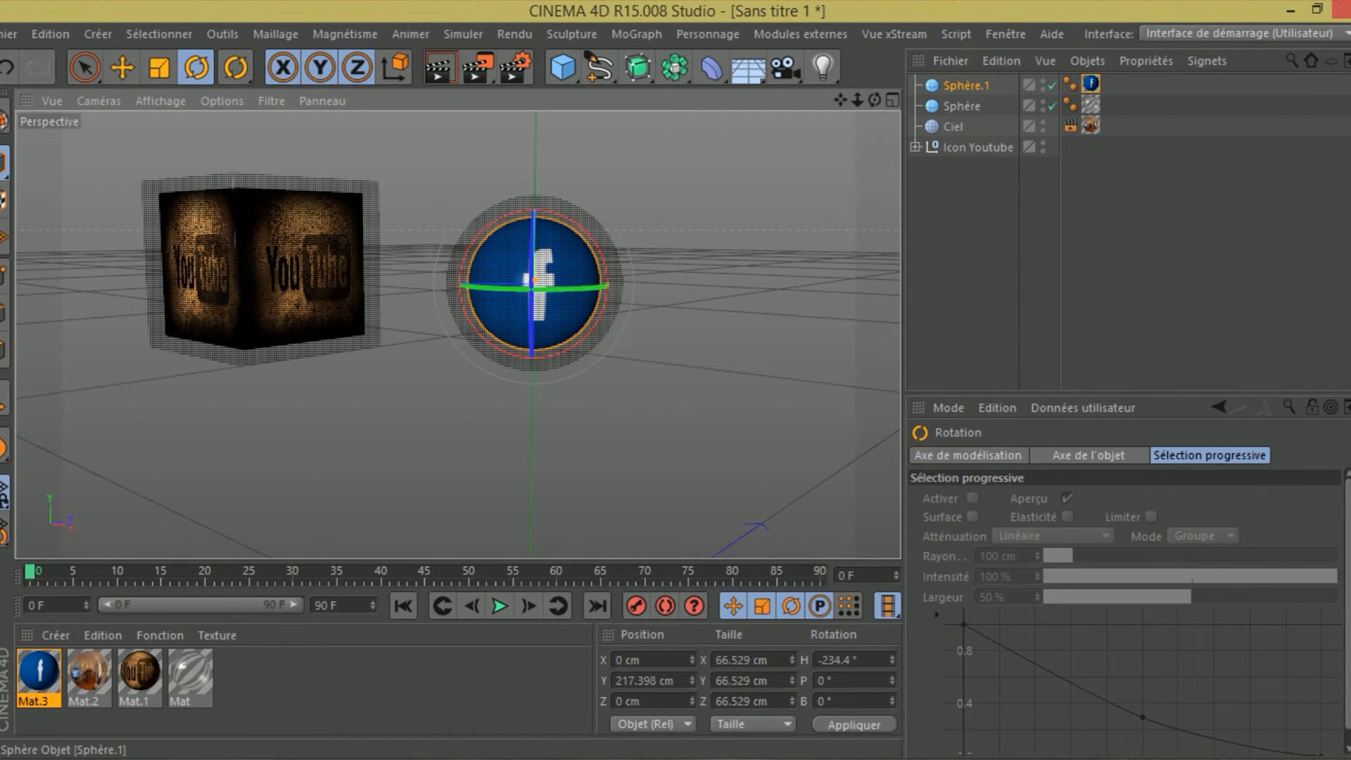
pyautogui.click(966, 85)
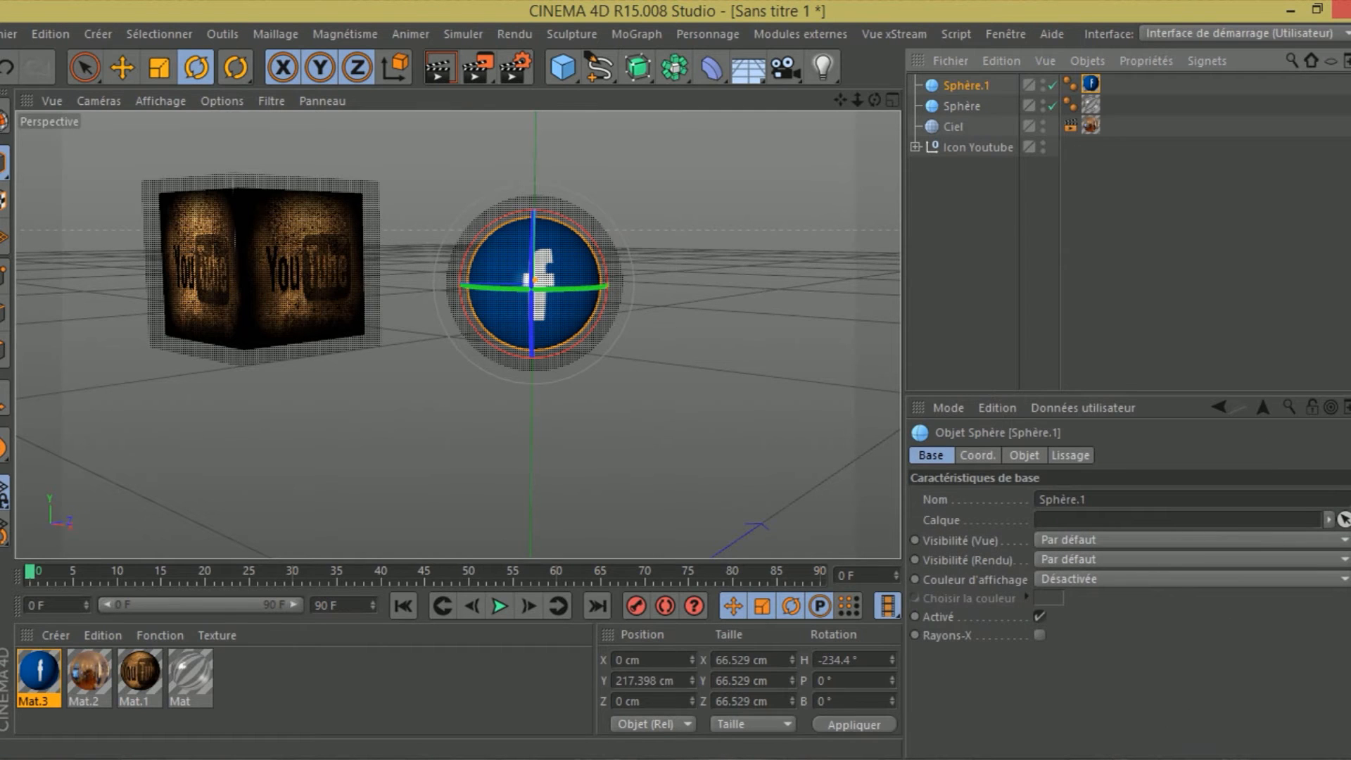
pyautogui.click(439, 67)
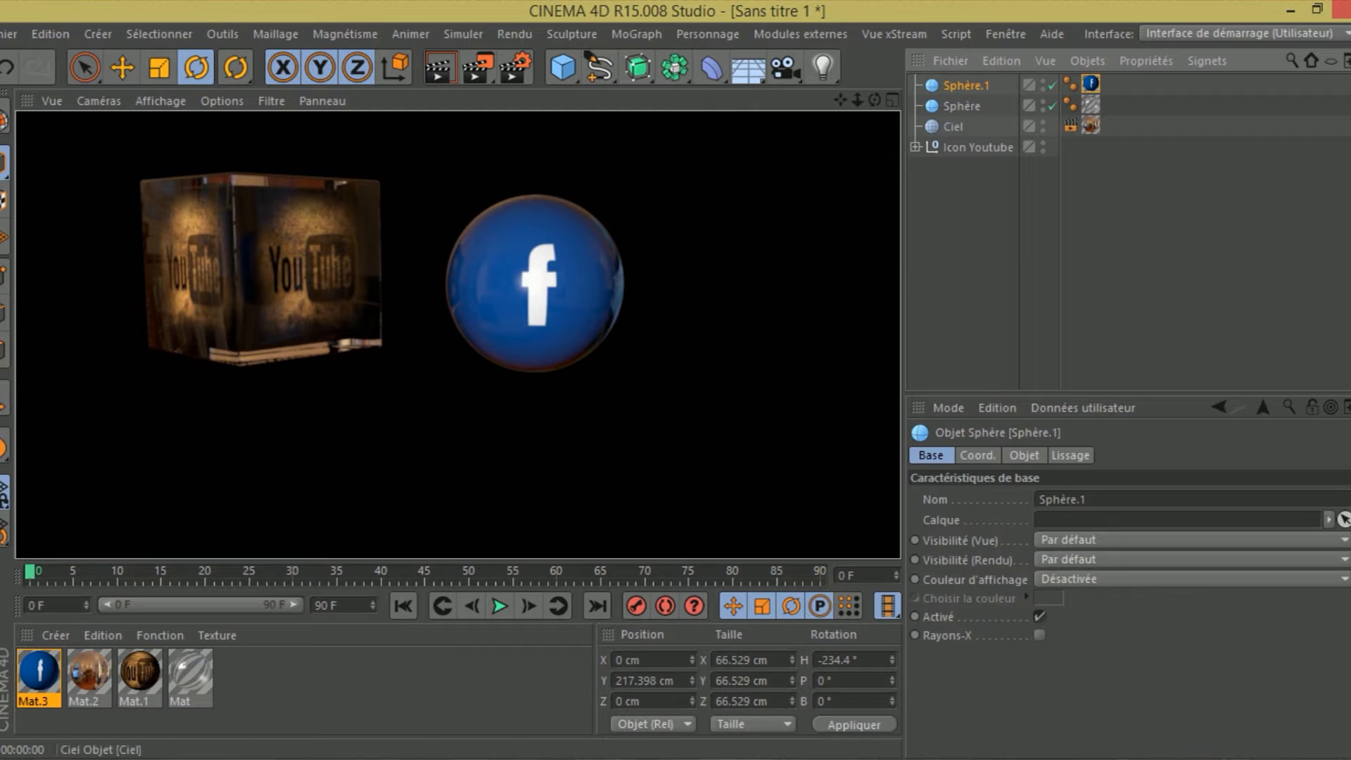
# Group the inner and outer Facebook spheres, Sphère.1 and Sphère, and name the group Icon Facebook.
pyautogui.click(961, 106)
pyautogui.click(966, 85)
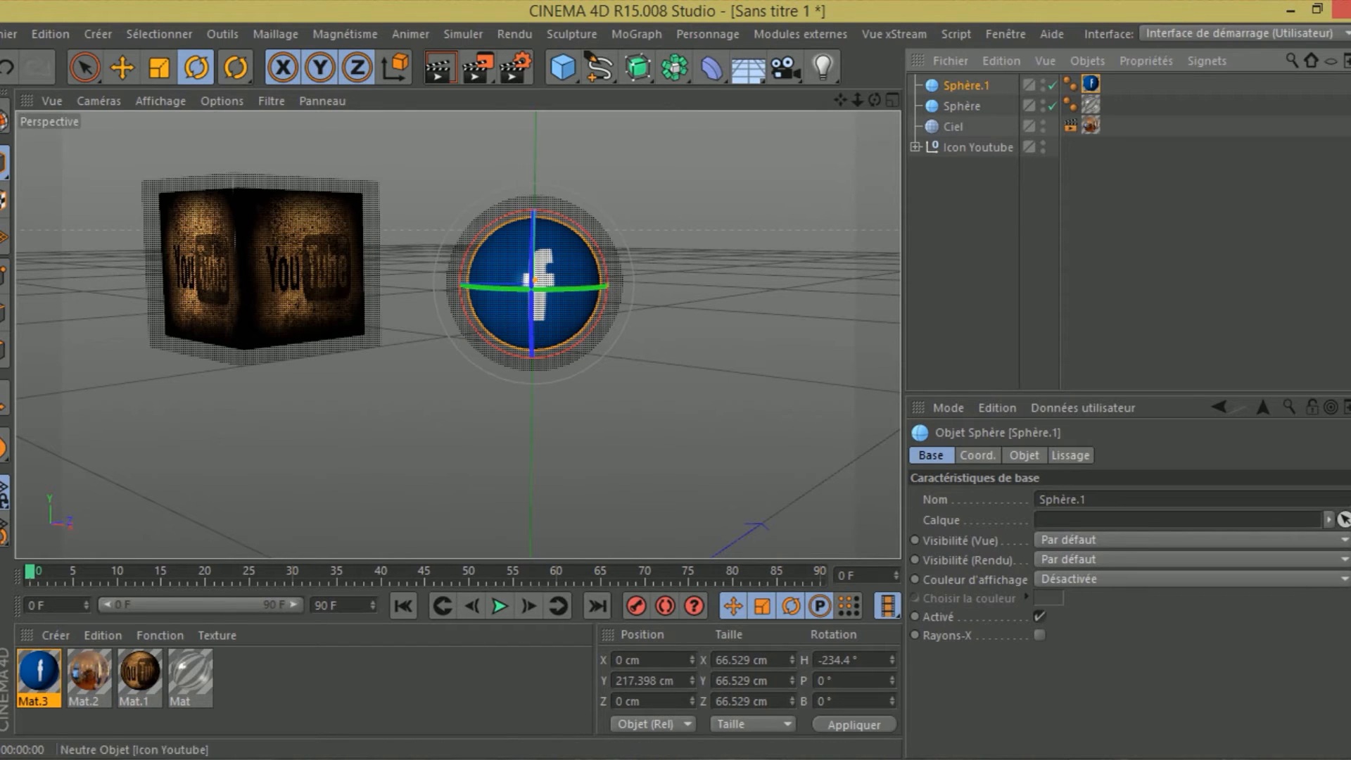
pyautogui.click(963, 107)
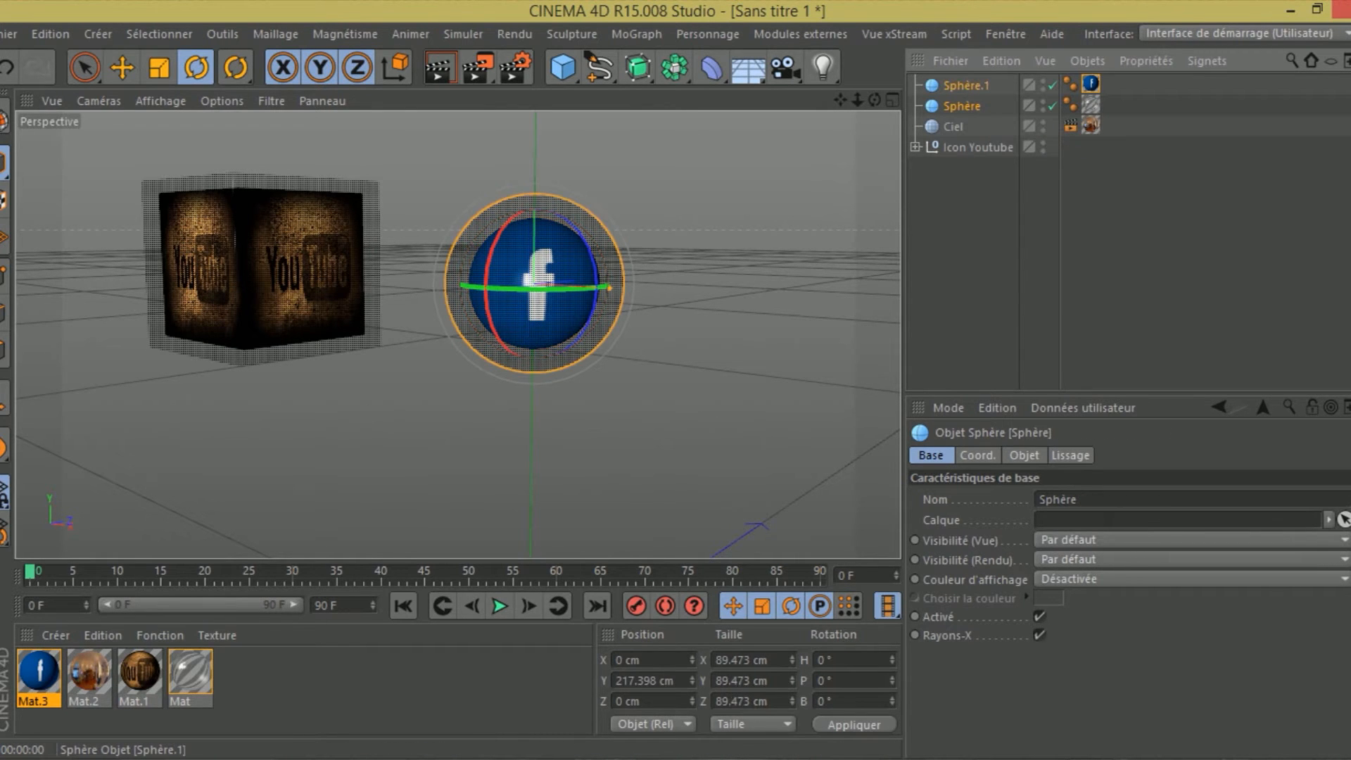
pyautogui.keyDown('ctrl'); pyautogui.click(966, 85); pyautogui.keyUp('ctrl')
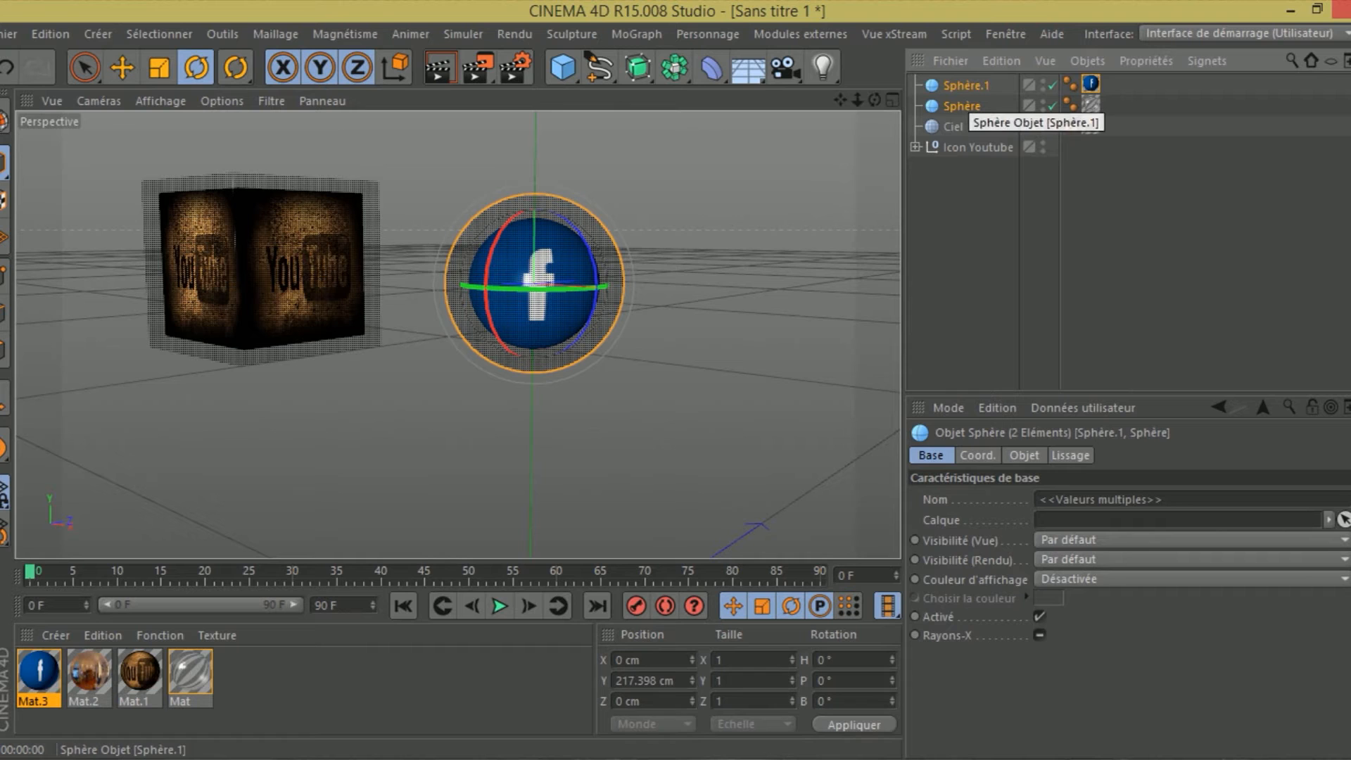
pyautogui.hotkey('alt', 'g')
pyautogui.doubleClick(965, 85)
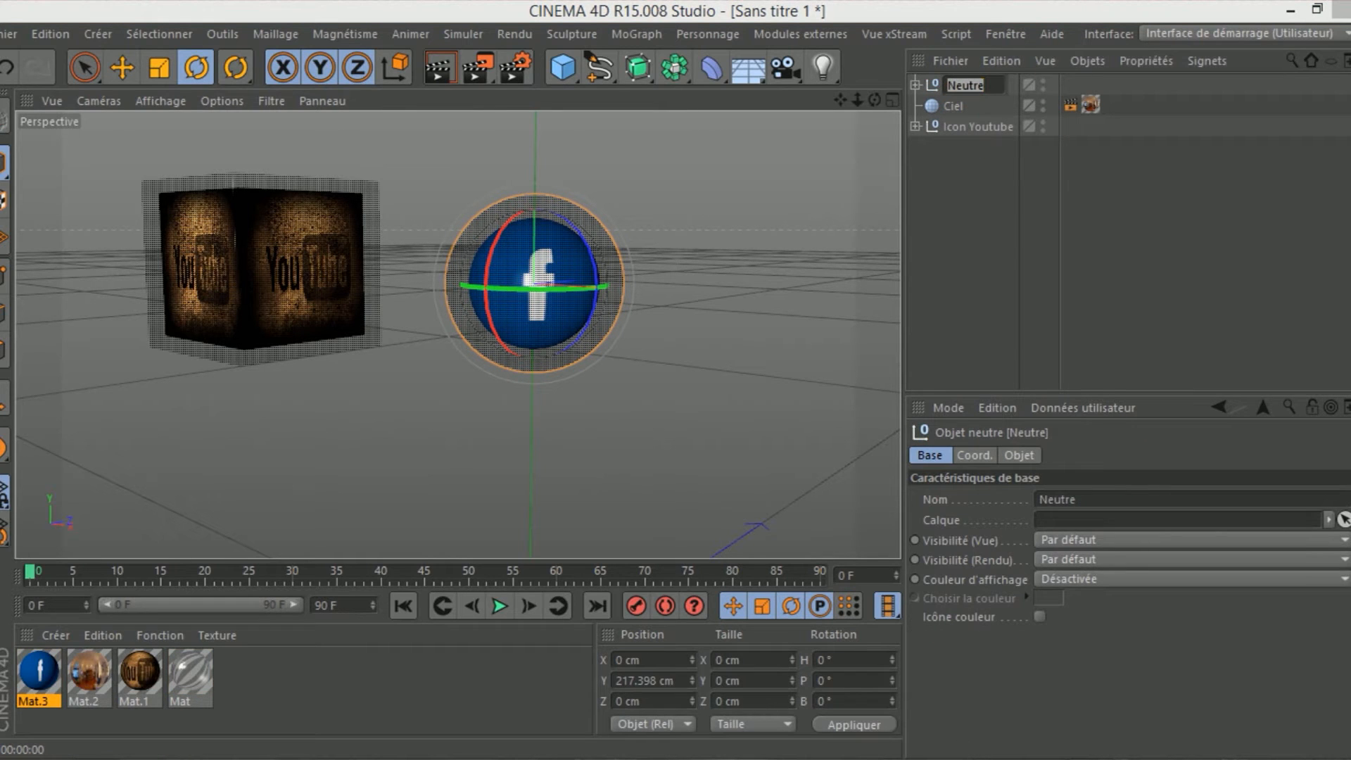
pyautogui.write('sp')
pyautogui.write('Ico')
pyautogui.write('n Facebook')
pyautogui.press('Return')
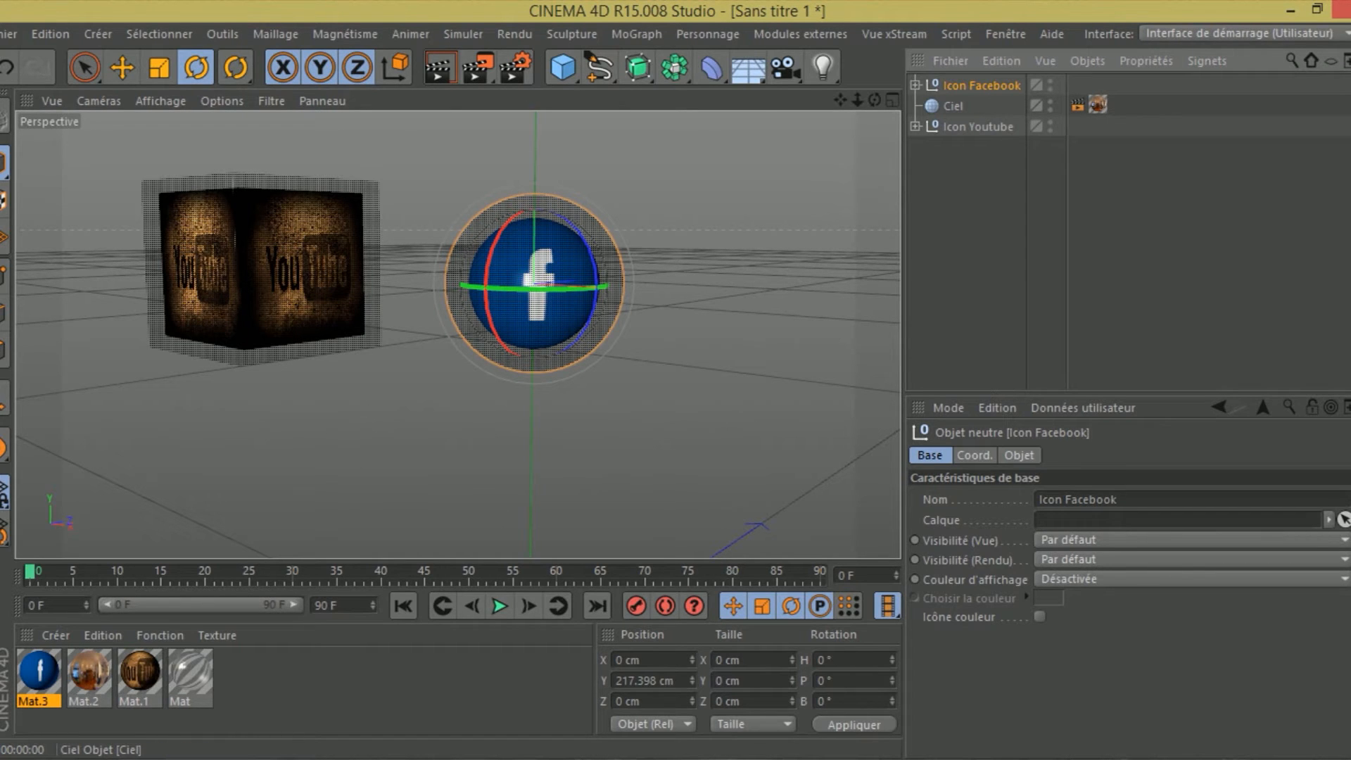
# Reposition the Icon Youtube group to about X -196.5 cm, Y 230.7 cm and tilt it to about H 16.4°, B -15.7°.
pyautogui.click(971, 127)
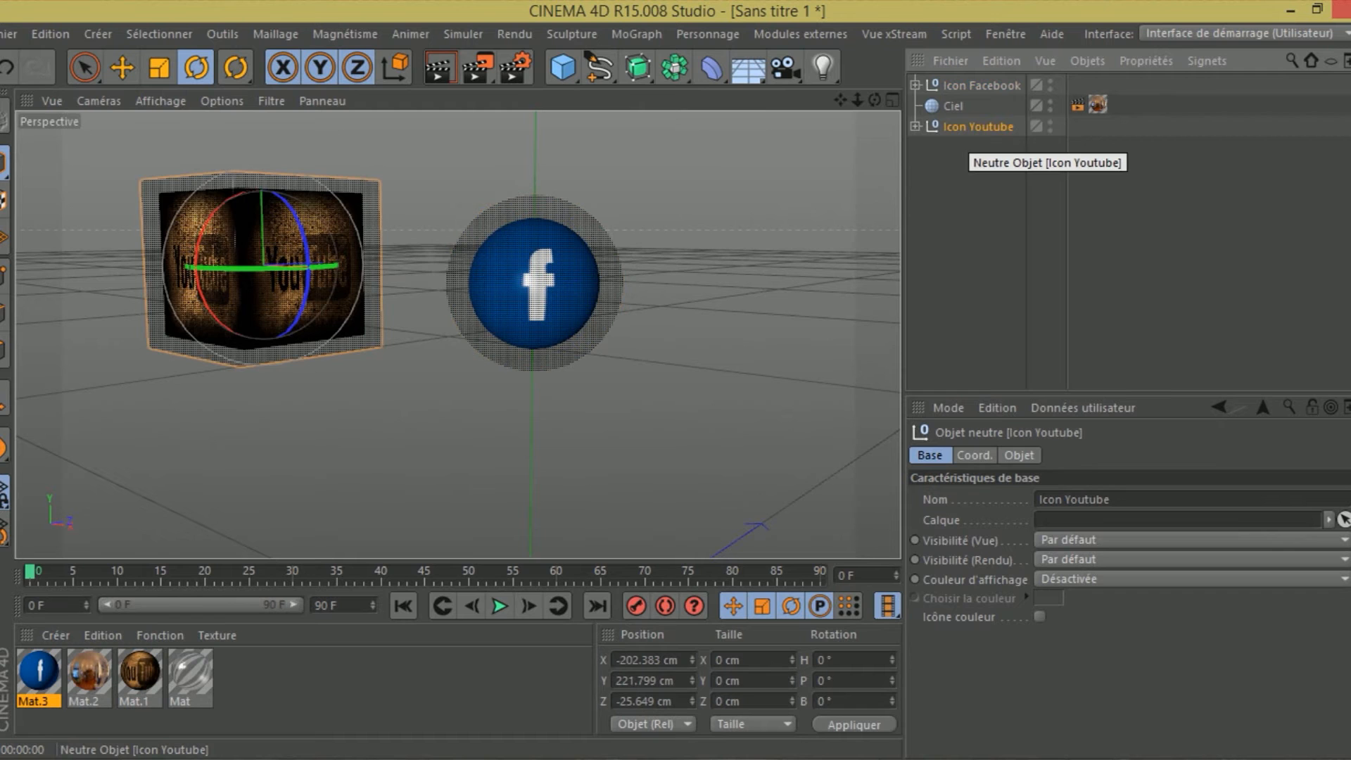
pyautogui.press('e')
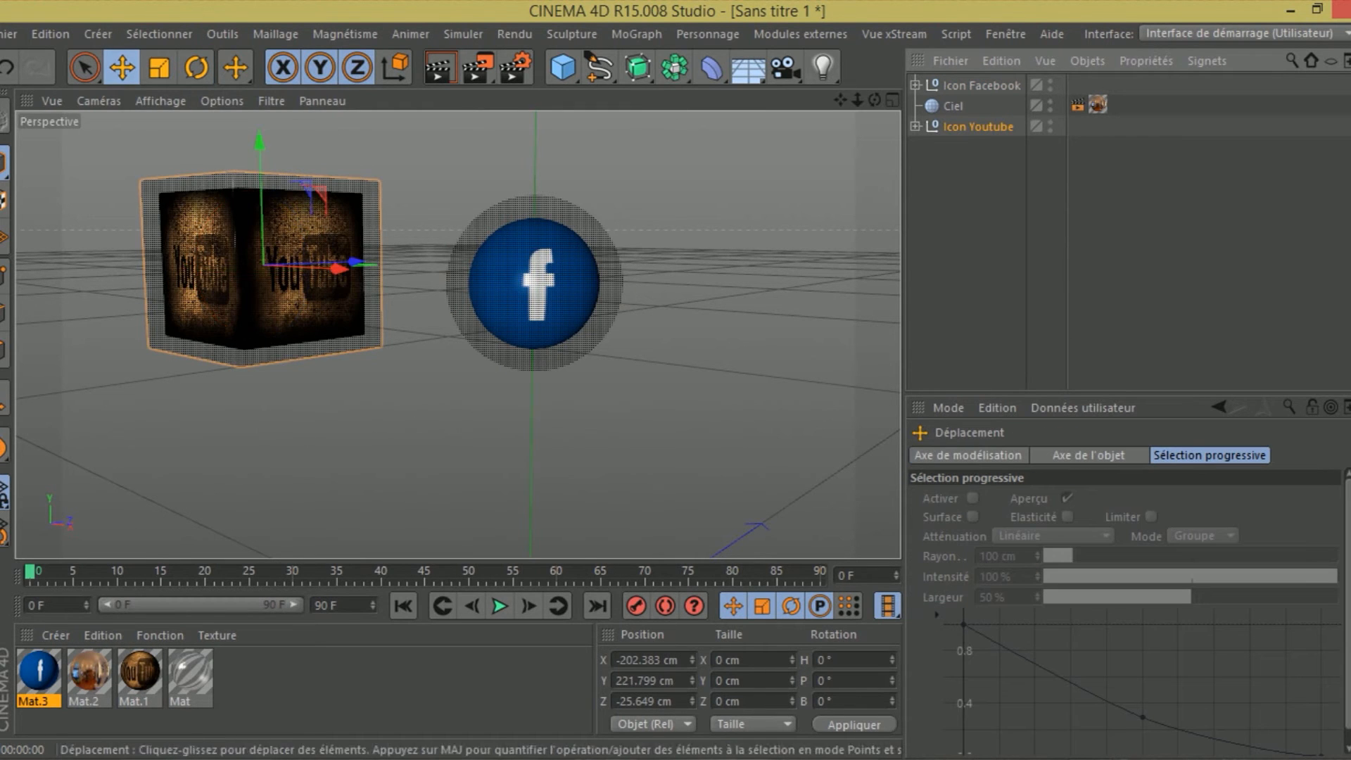
pyautogui.moveTo(260, 144); pyautogui.dragTo(262, 206)
pyautogui.moveTo(342, 338); pyautogui.dragTo(345, 339)
pyautogui.moveTo(266, 225); pyautogui.dragTo(266, 136)
pyautogui.click(196, 69)
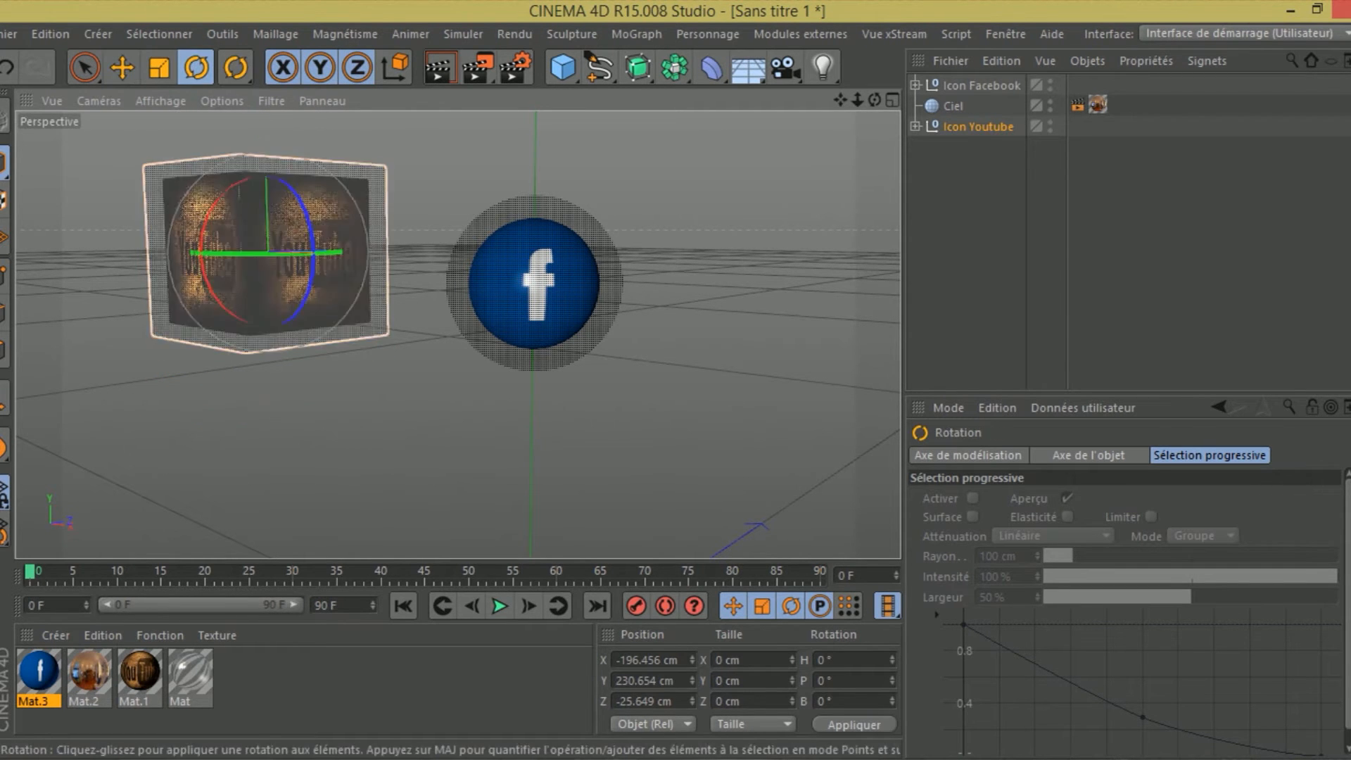
pyautogui.moveTo(268, 253); pyautogui.dragTo(322, 208)
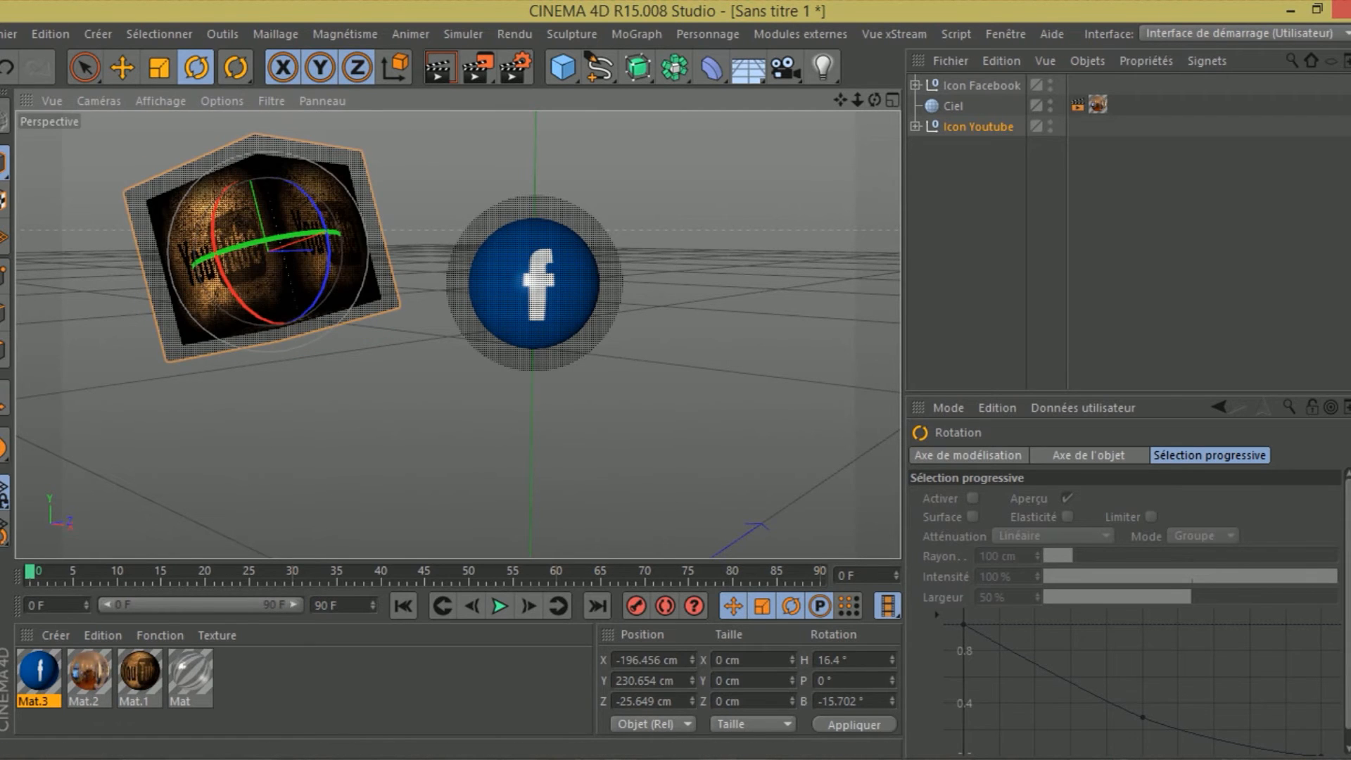
# Extend the animation's end to frame 120.
pyautogui.moveTo(30, 572); pyautogui.dragTo(680, 571)
pyautogui.moveTo(341, 605); pyautogui.dragTo(314, 605)
pyautogui.write('1')
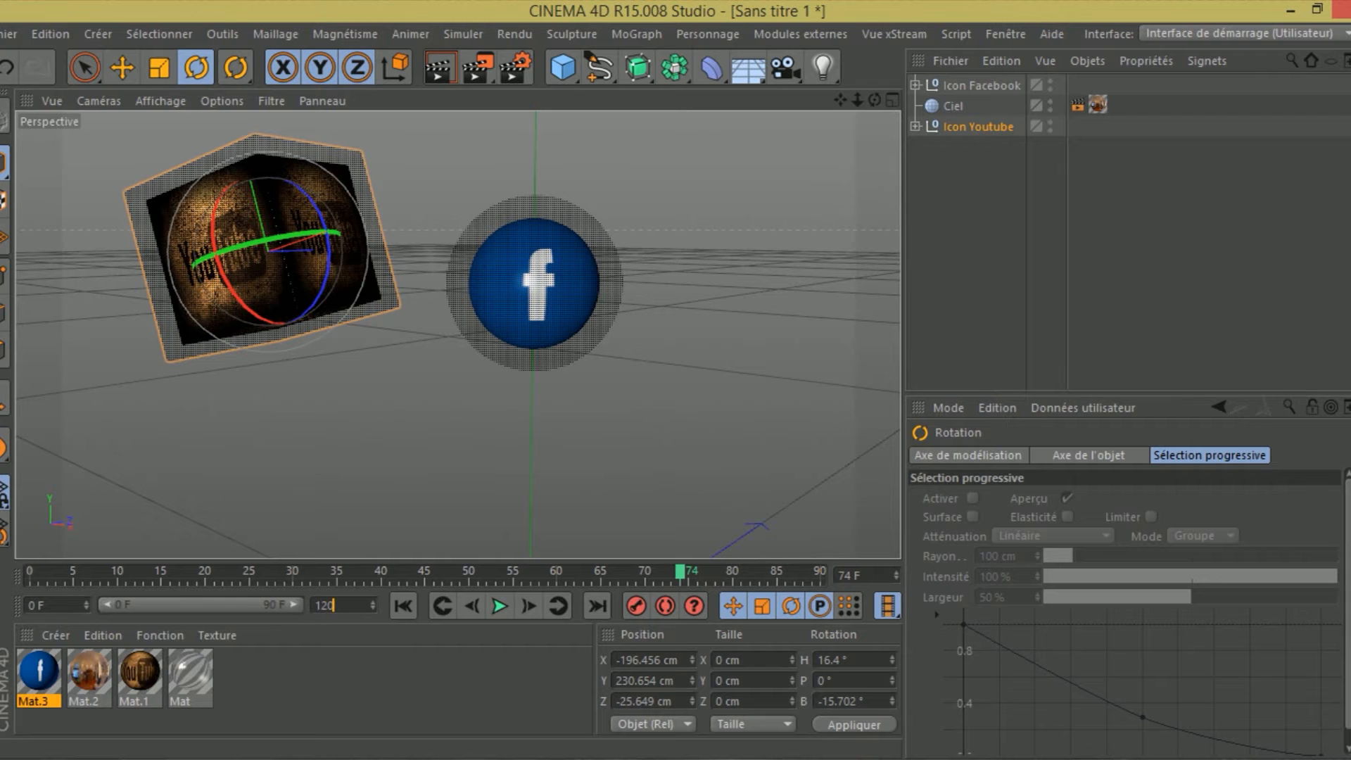
pyautogui.write('20')
pyautogui.press('Return')
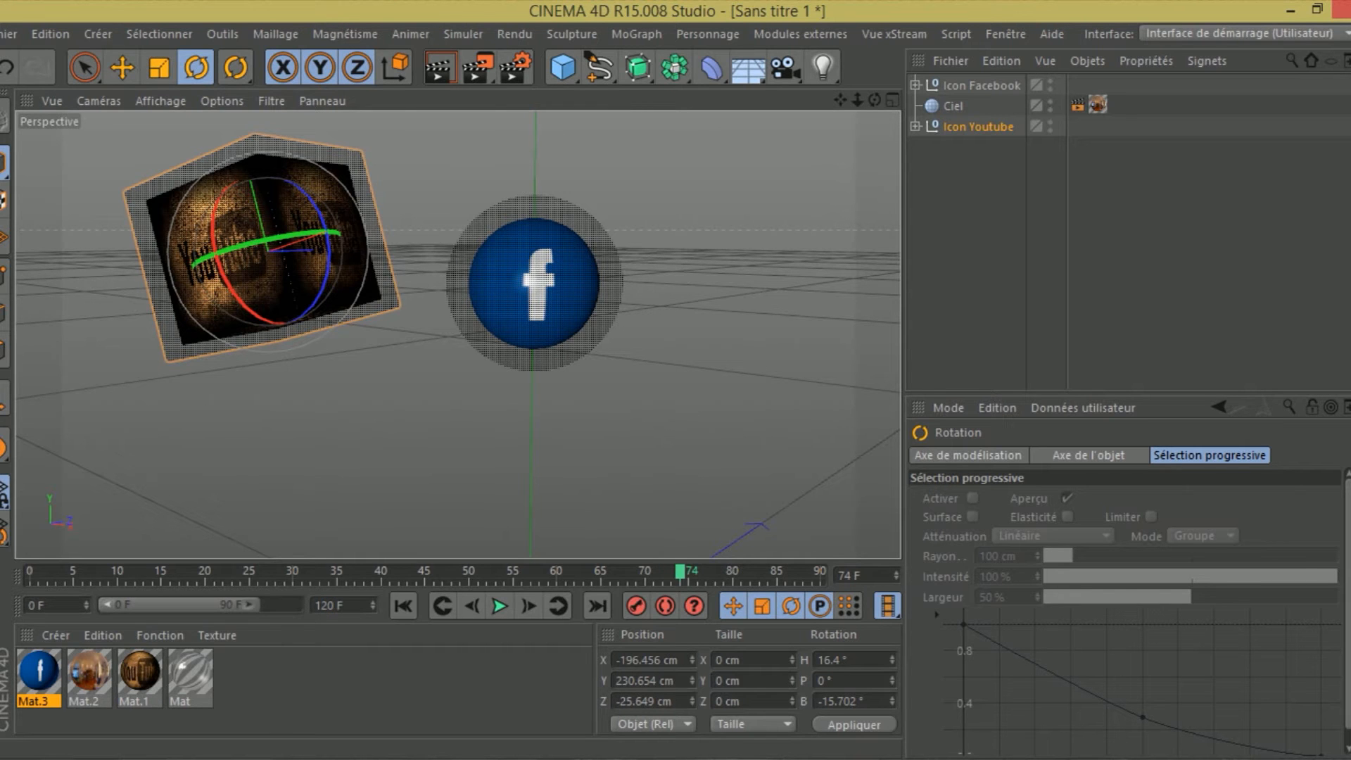
# Check the frame rate in the render output settings and set the project's frame rate (IPS) to 25.
pyautogui.hotkey('ctrl', 'b')
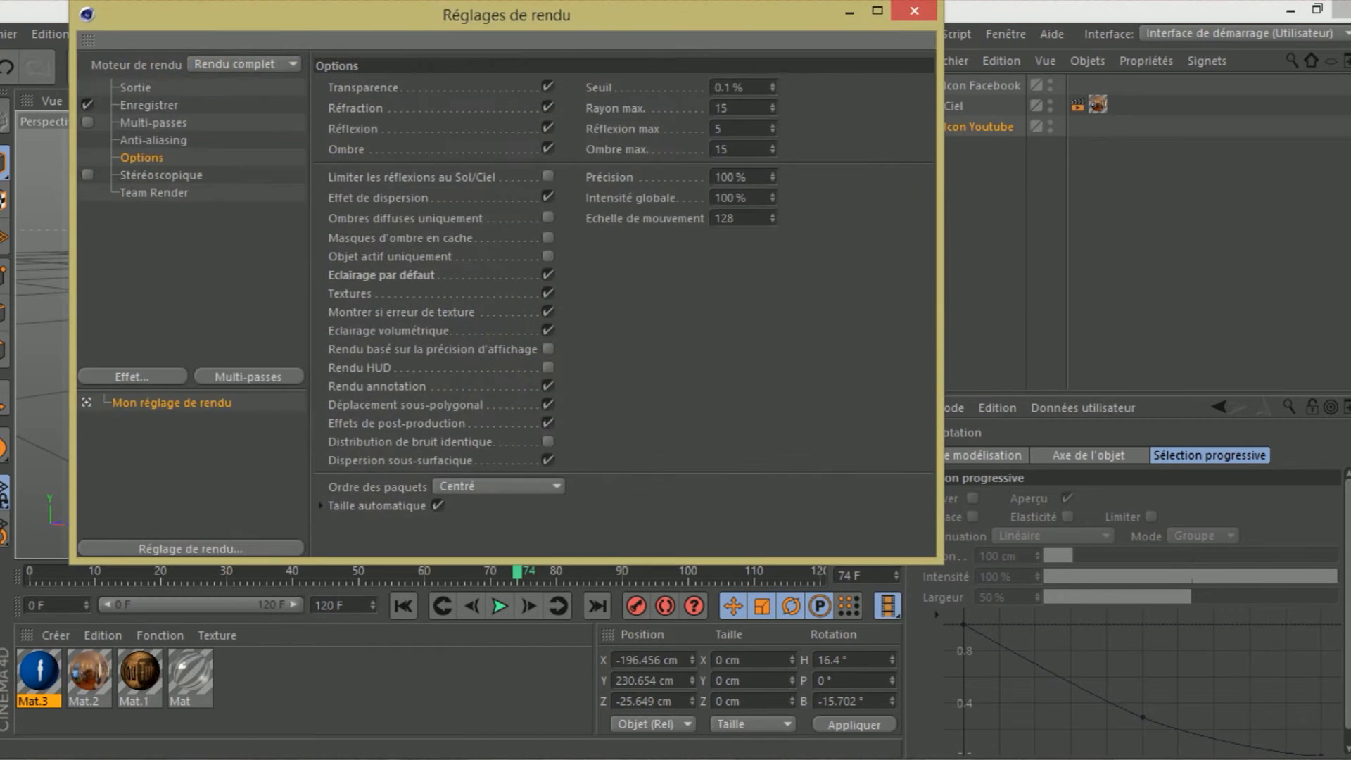
pyautogui.click(135, 88)
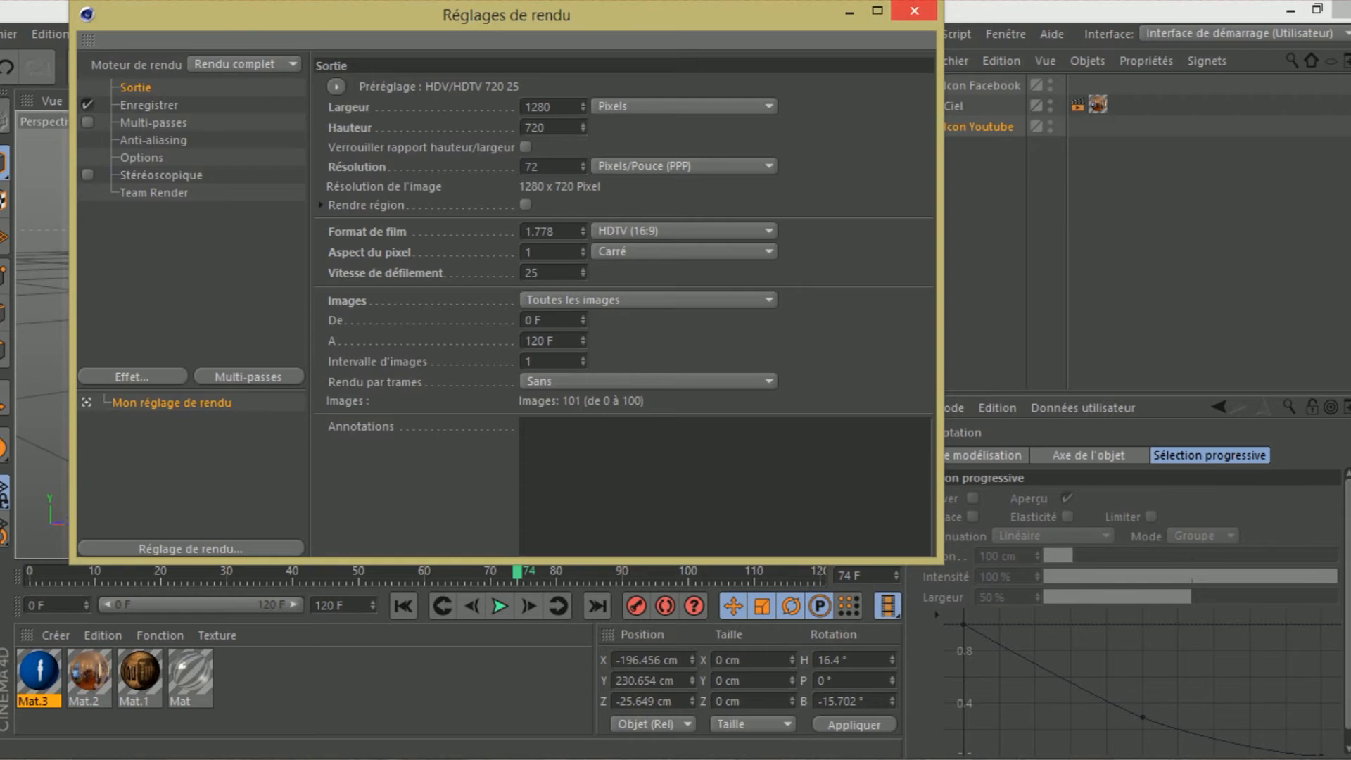
pyautogui.click(914, 10)
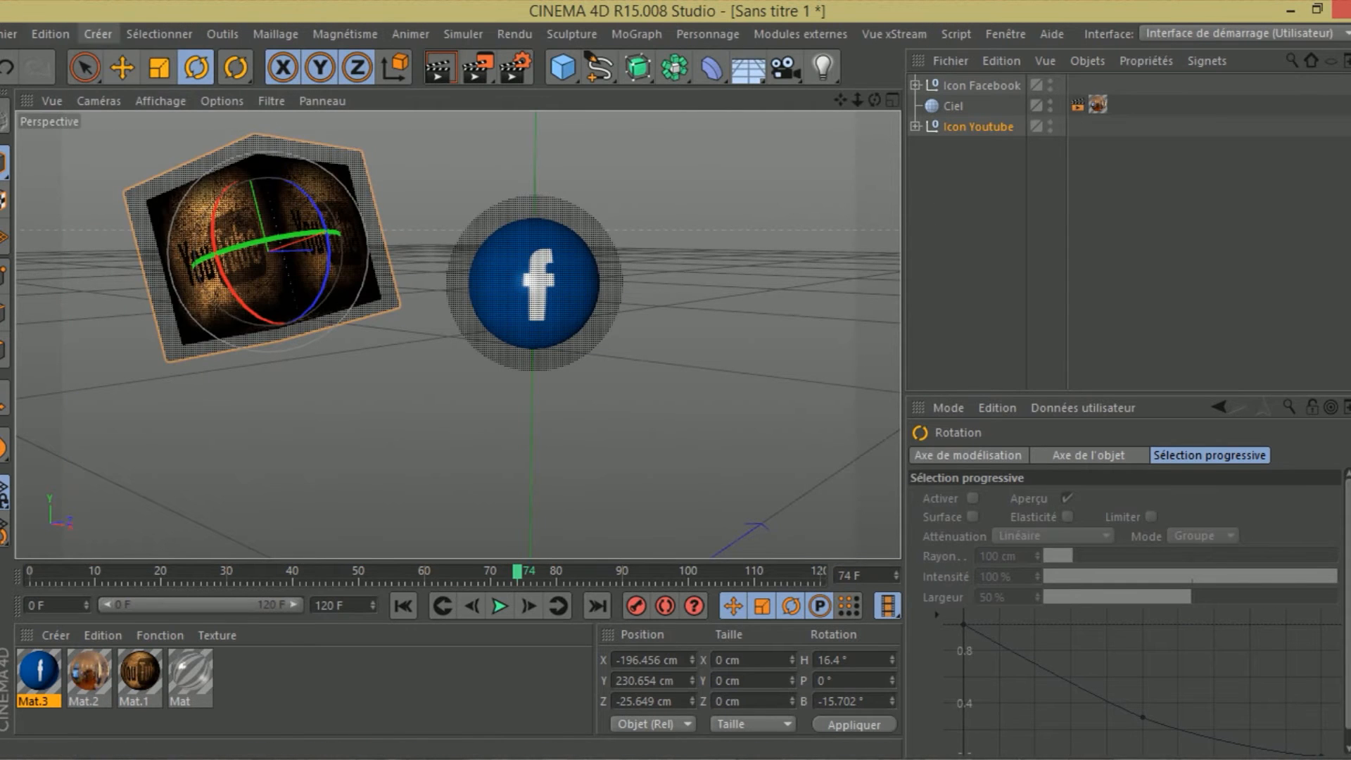
pyautogui.click(51, 33)
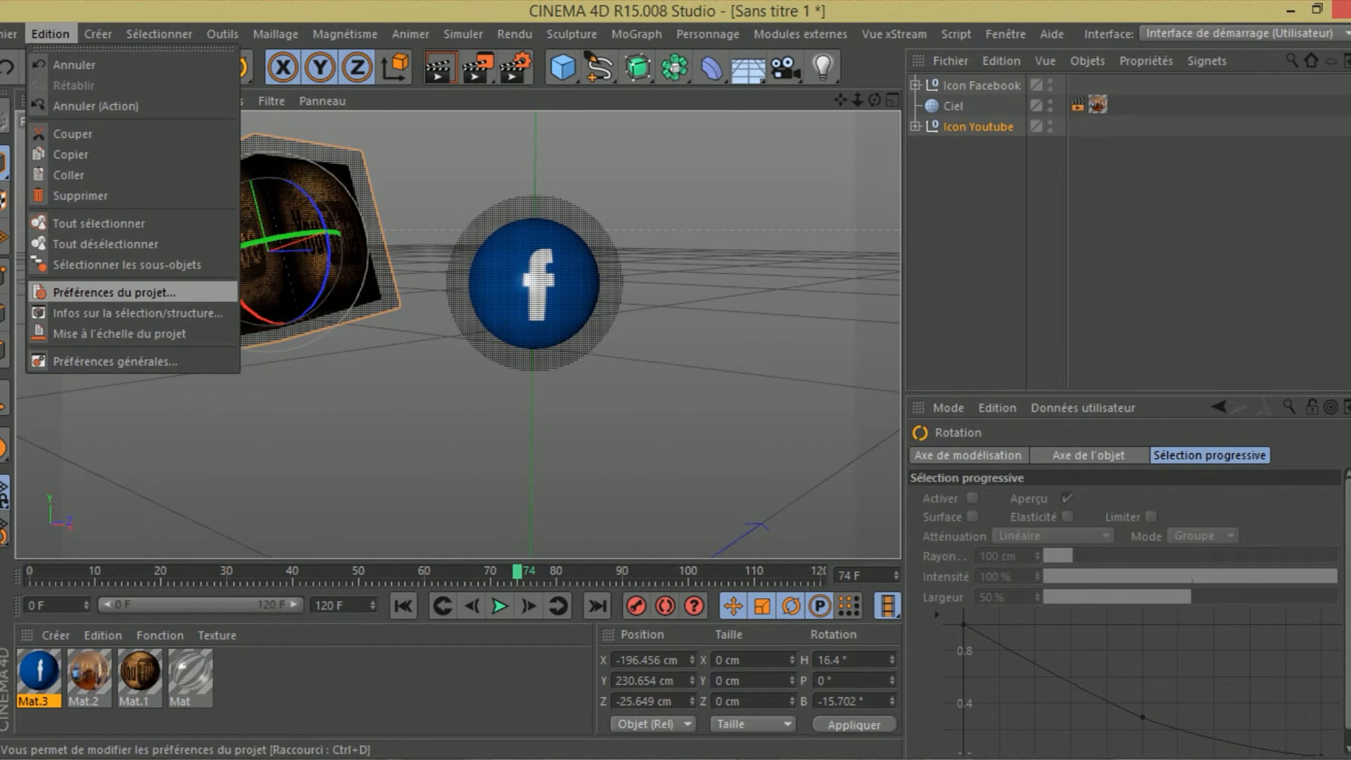
pyautogui.click(113, 292)
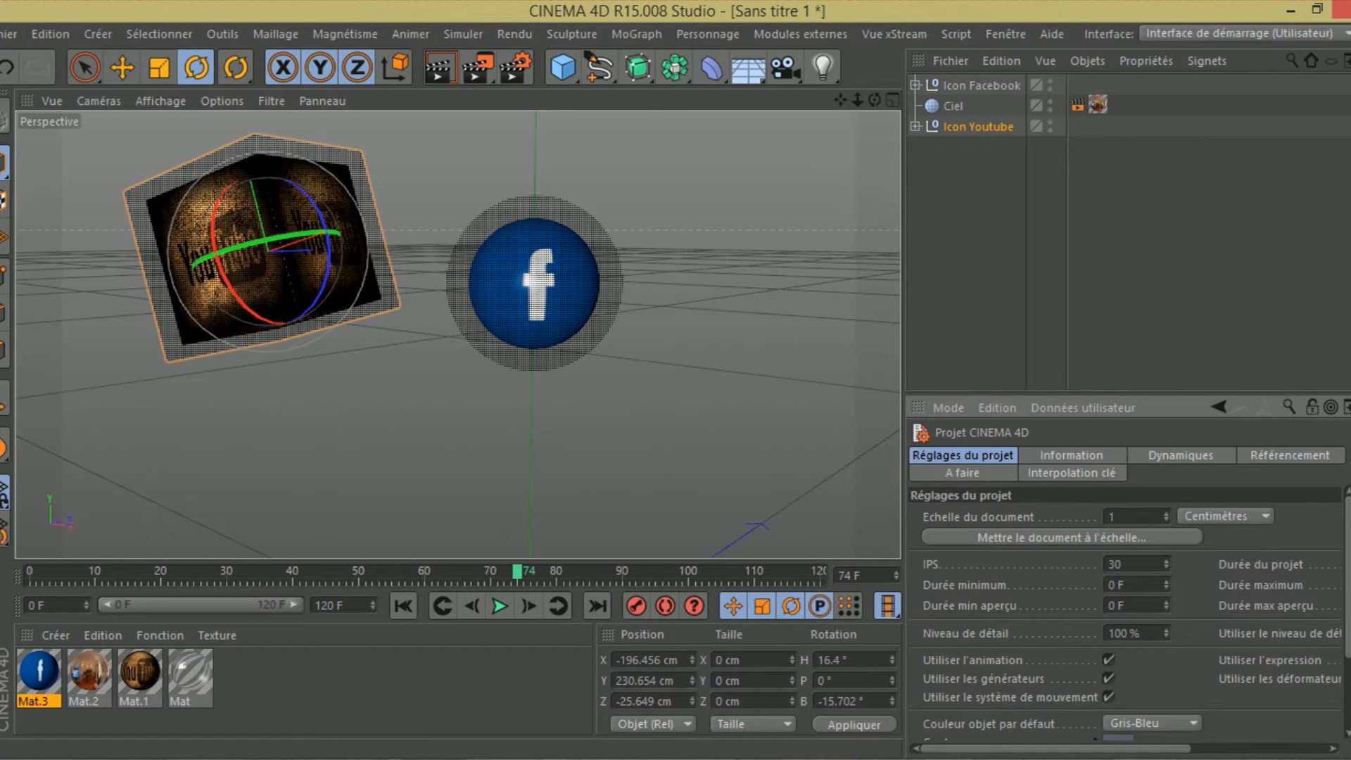
pyautogui.doubleClick(1120, 564)
pyautogui.write('25')
pyautogui.press('Return')
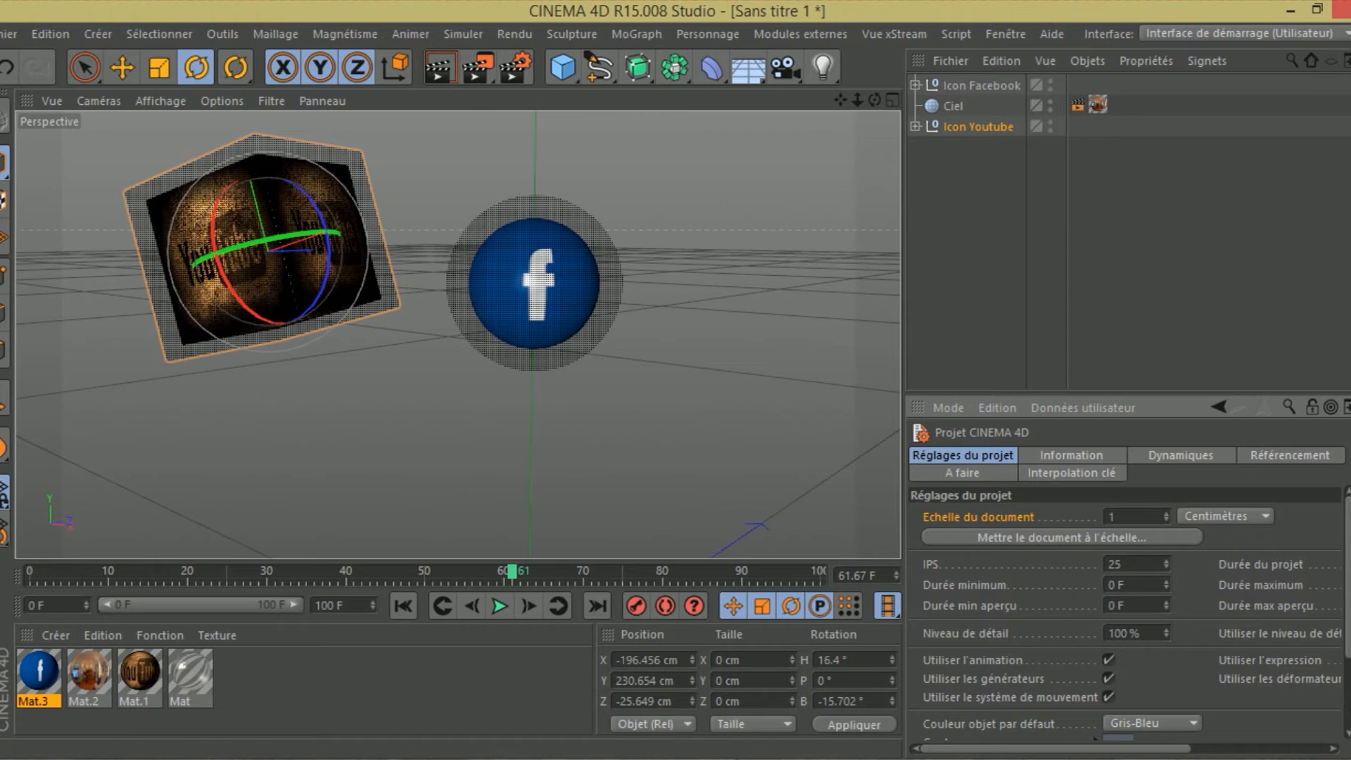
# Set the timeline's end frame to 120 F at the new frame rate.
pyautogui.doubleClick(329, 606)
pyautogui.write('120')
pyautogui.press('Return')
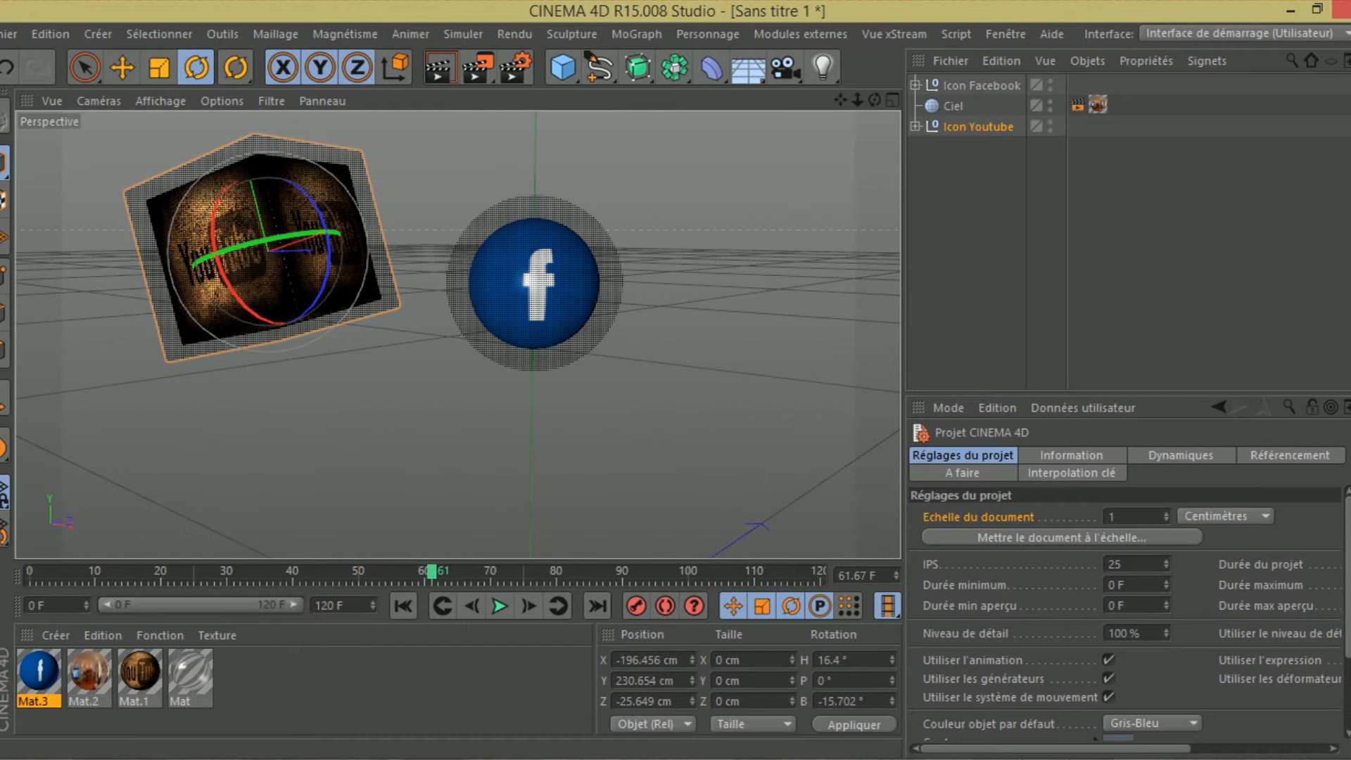
# Record a keyframe for the Icon Youtube group at frame 50.
pyautogui.moveTo(503, 572); pyautogui.dragTo(358, 572)
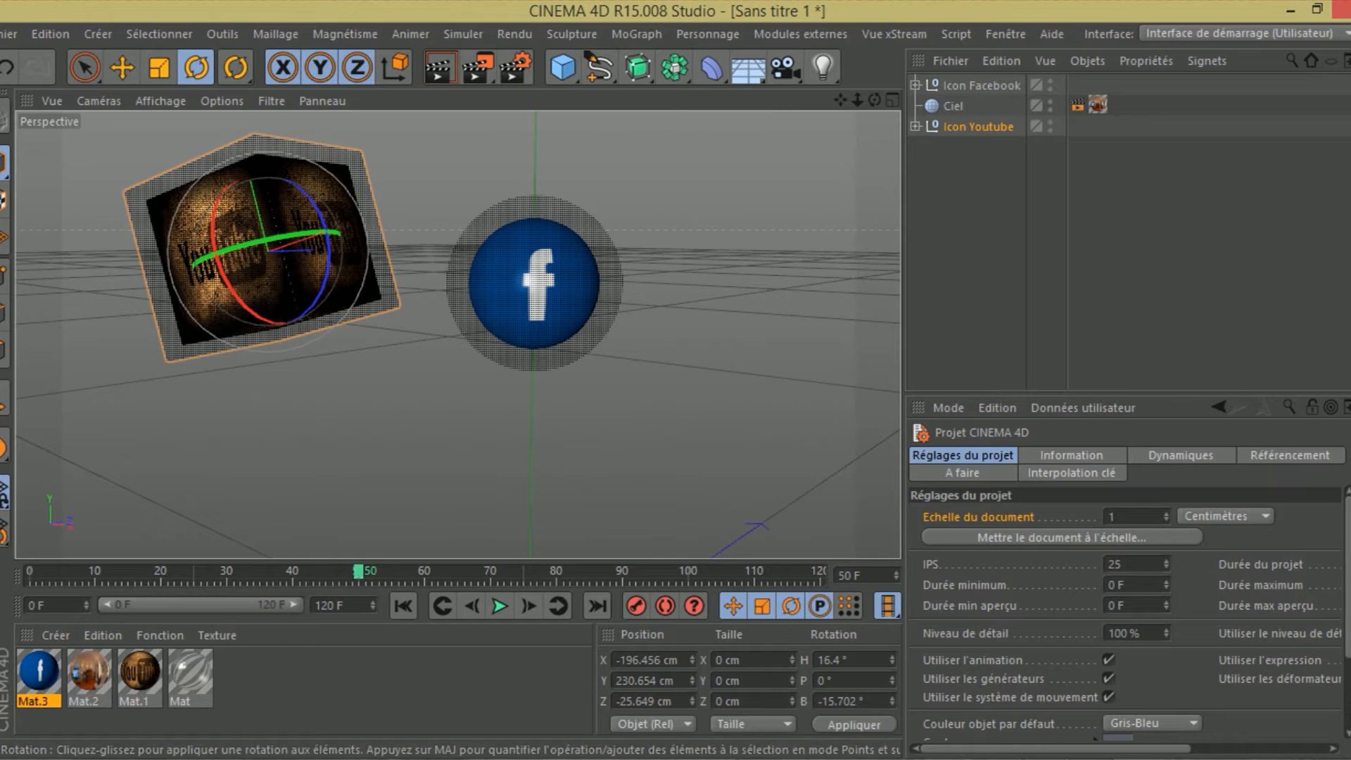
pyautogui.click(985, 128)
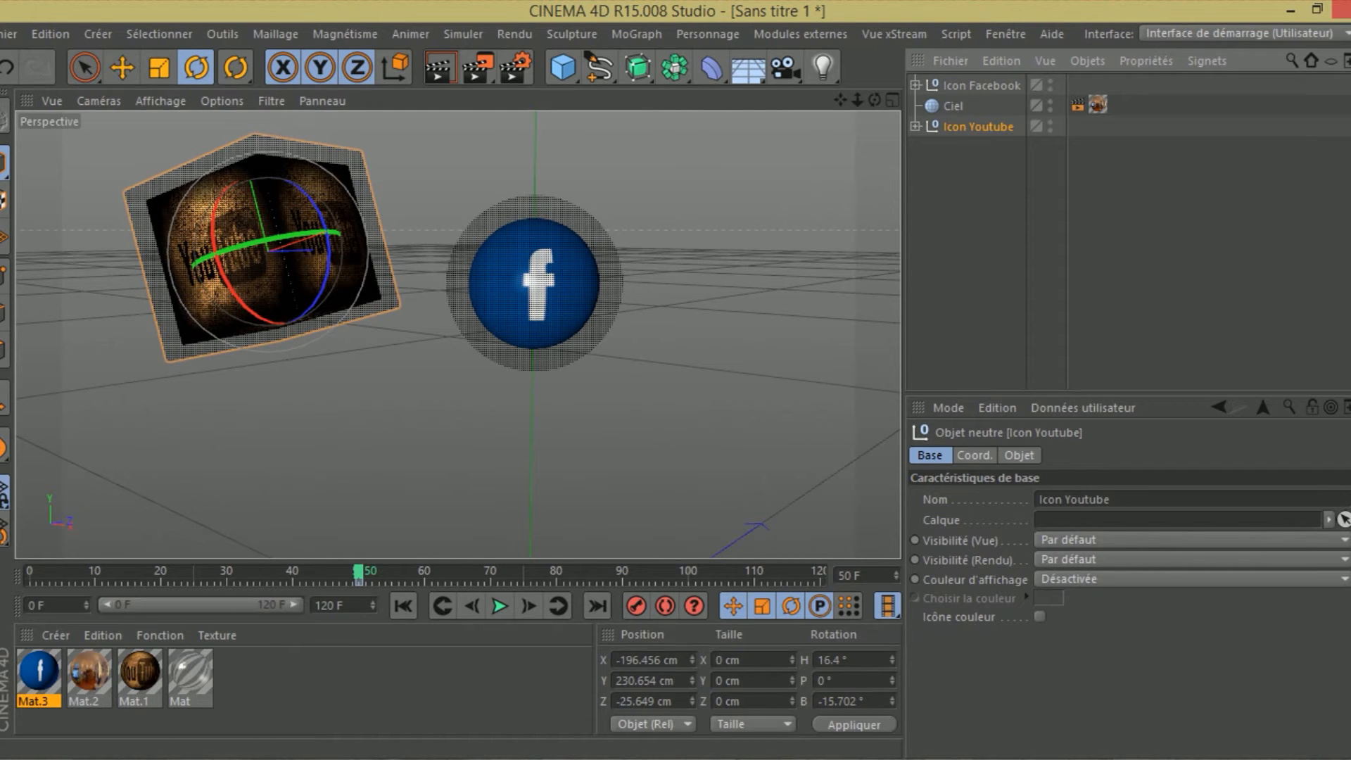
pyautogui.click(7, 68)
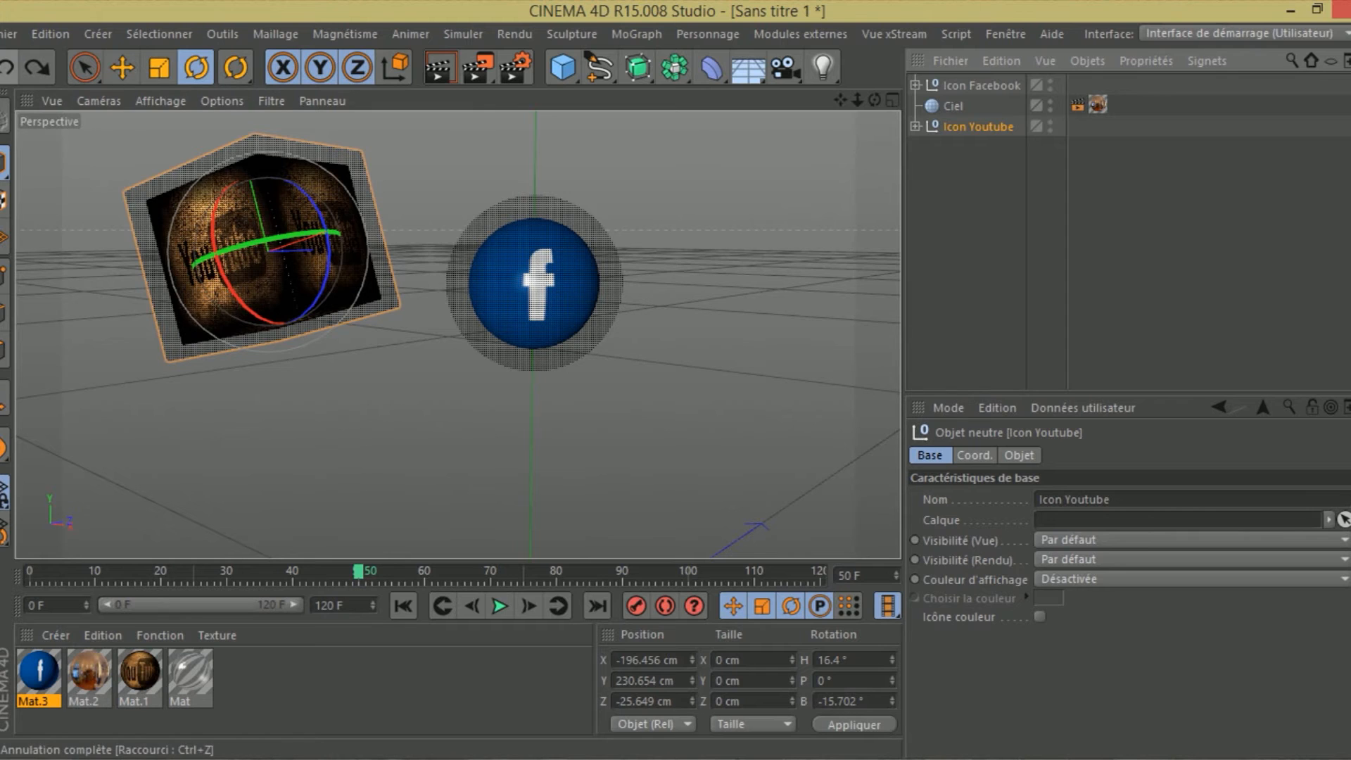
pyautogui.click(636, 606)
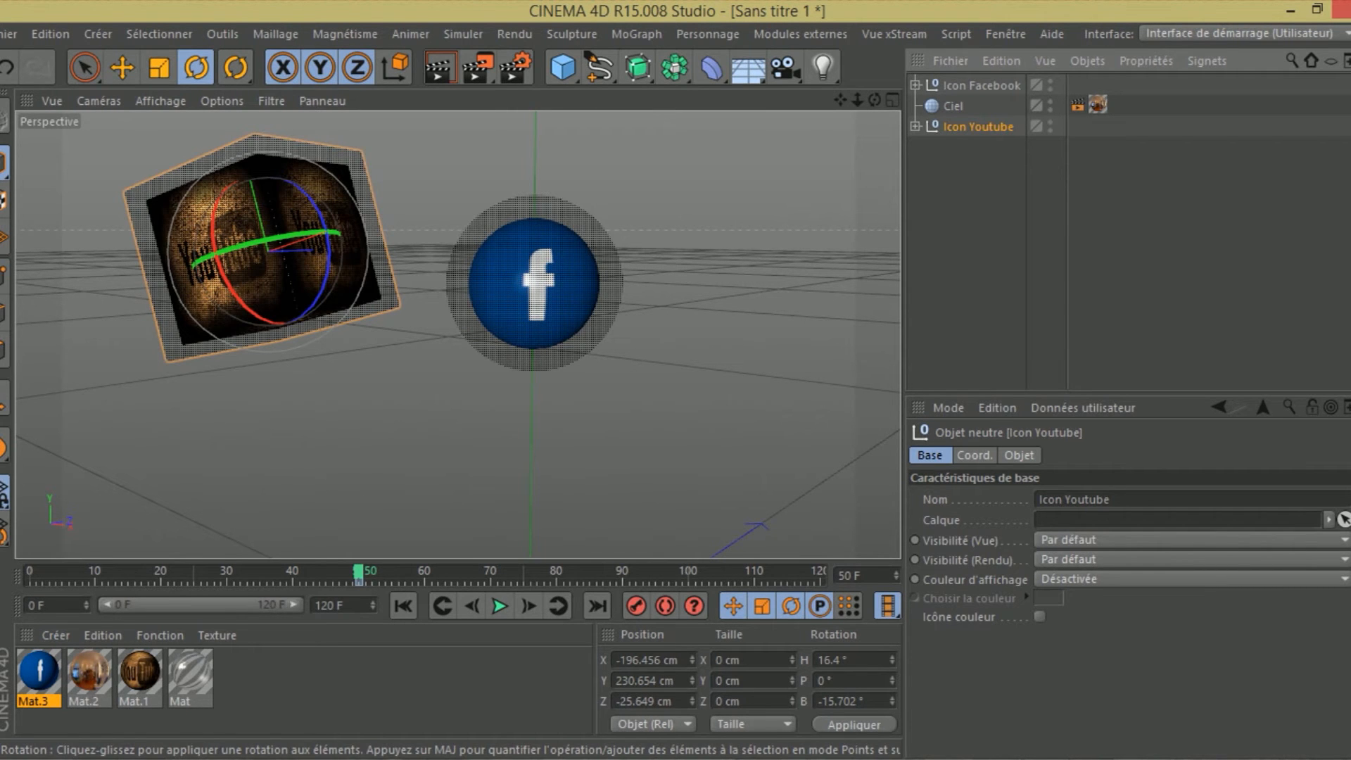
# Keyframe Icon Youtube at frame 0, turned to a heading of about 278.6° and raised out of view to Y about 445.5 cm, and preview the animation.
pyautogui.moveTo(359, 572); pyautogui.dragTo(29, 573)
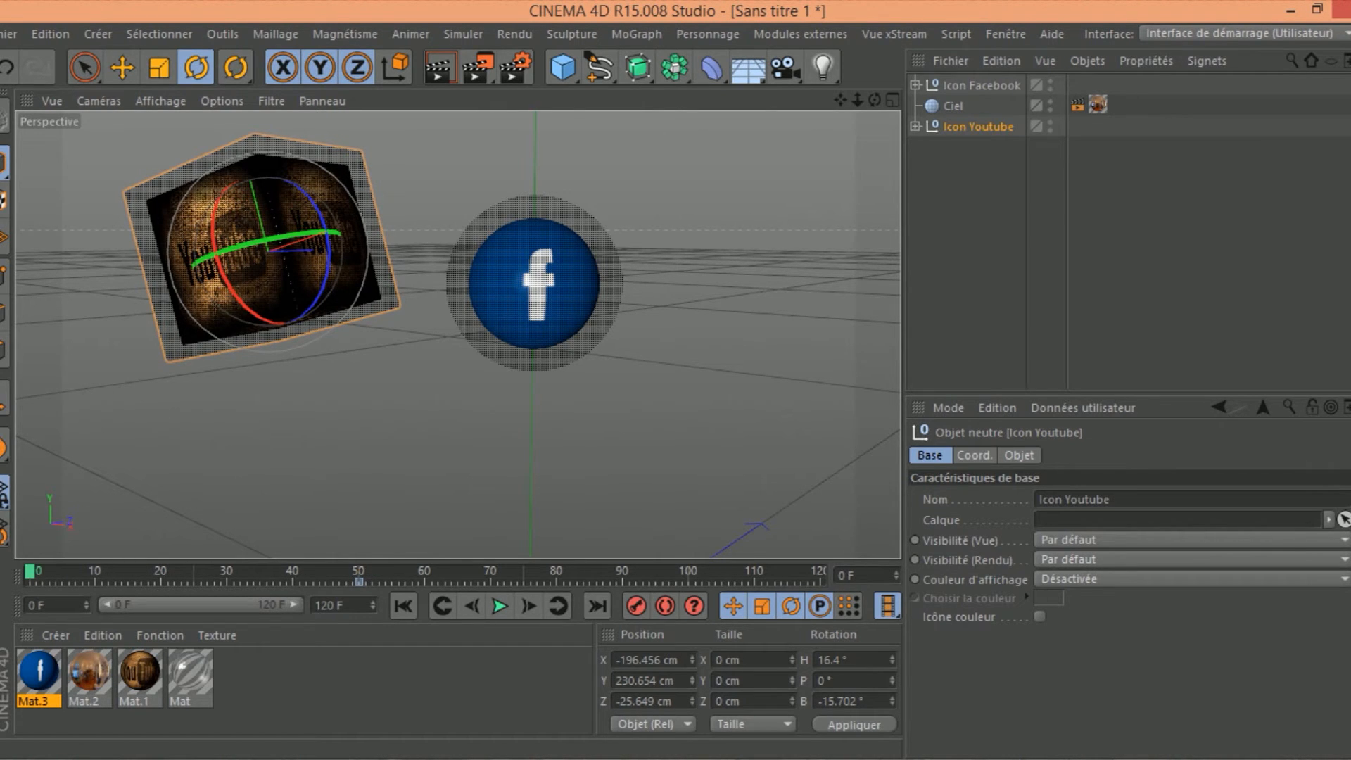
pyautogui.moveTo(239, 246); pyautogui.dragTo(422, 234)
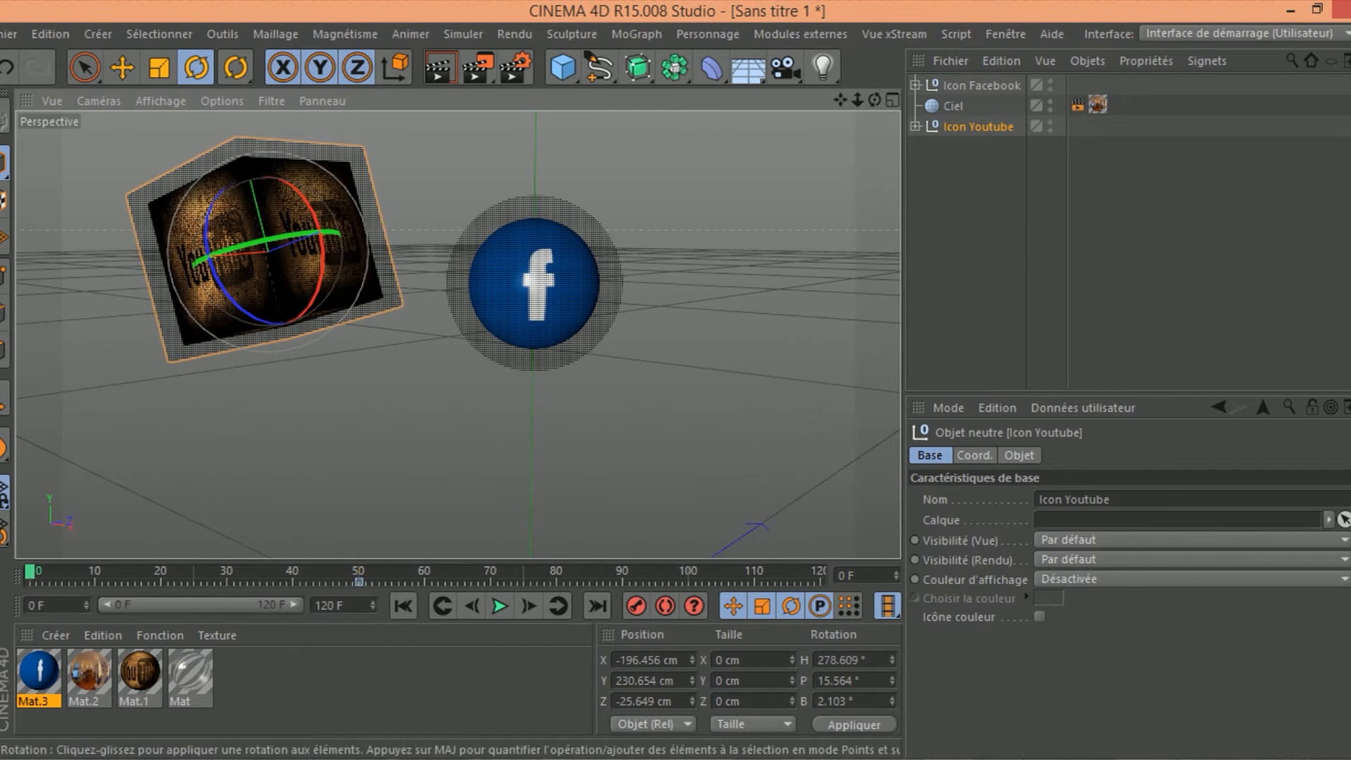
pyautogui.press('e')
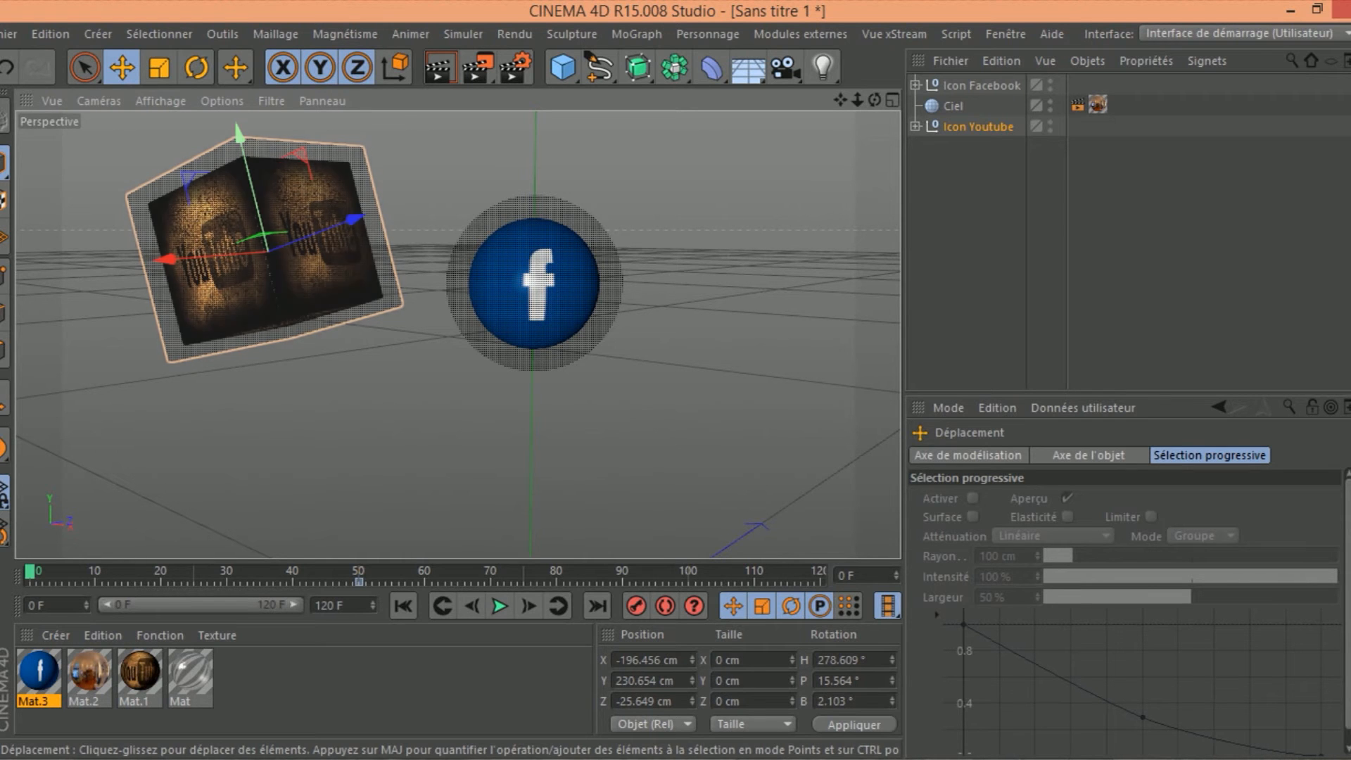
pyautogui.moveTo(239, 133); pyautogui.dragTo(205, 3)
pyautogui.click(636, 606)
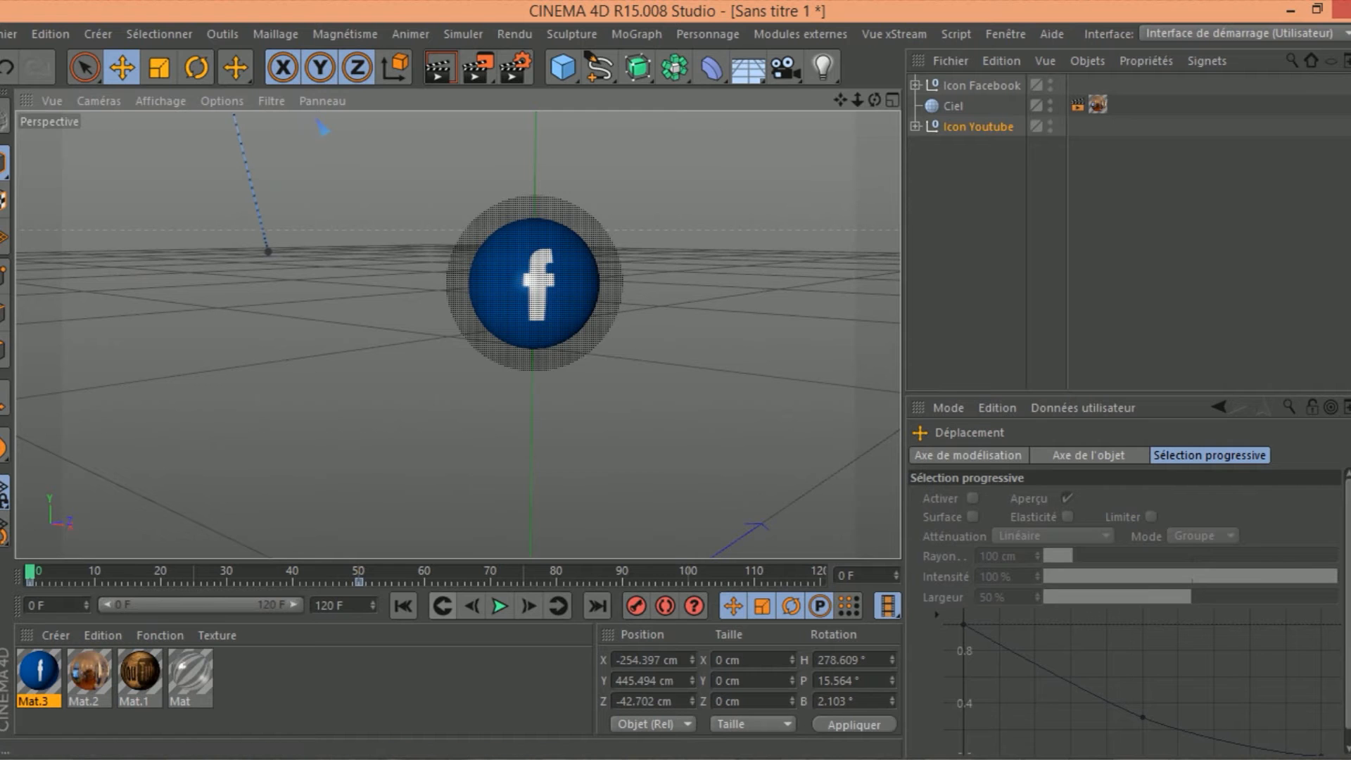
pyautogui.click(500, 606)
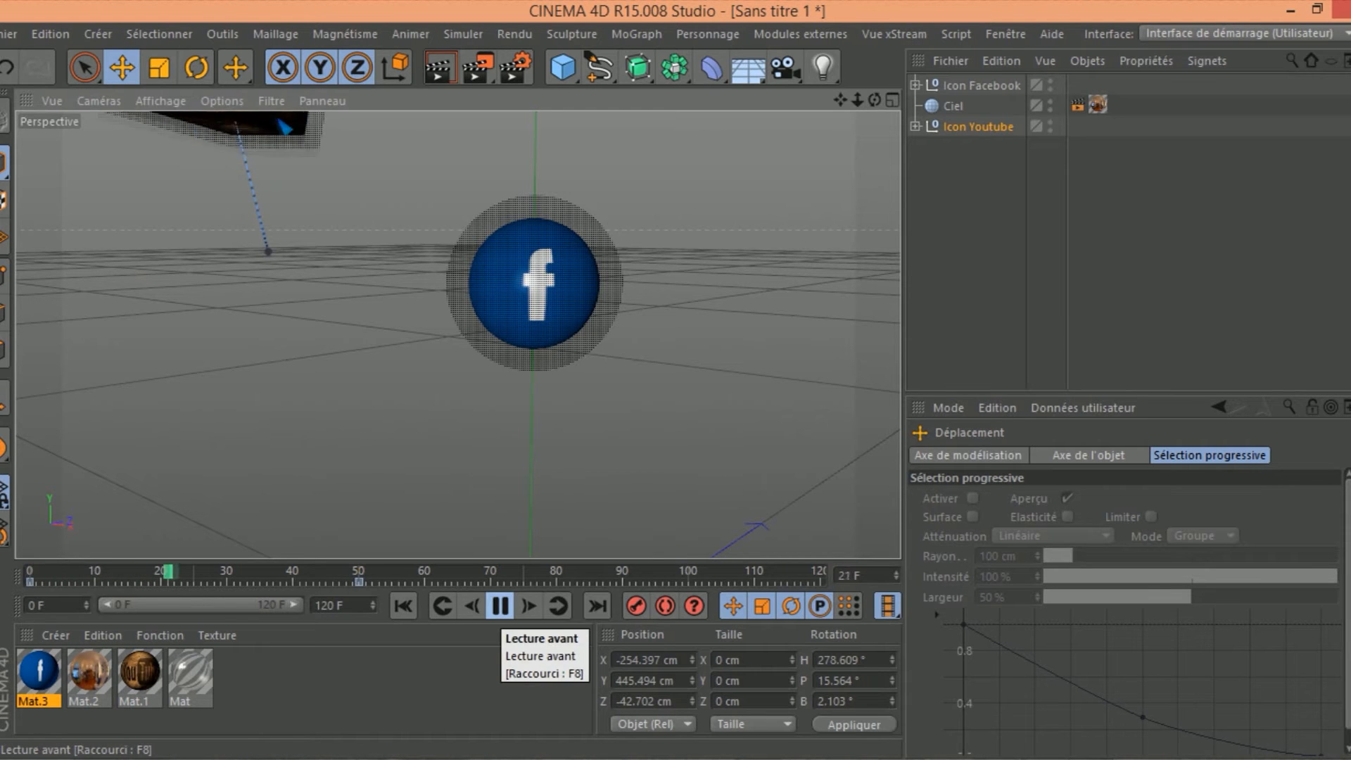
pyautogui.click(499, 605)
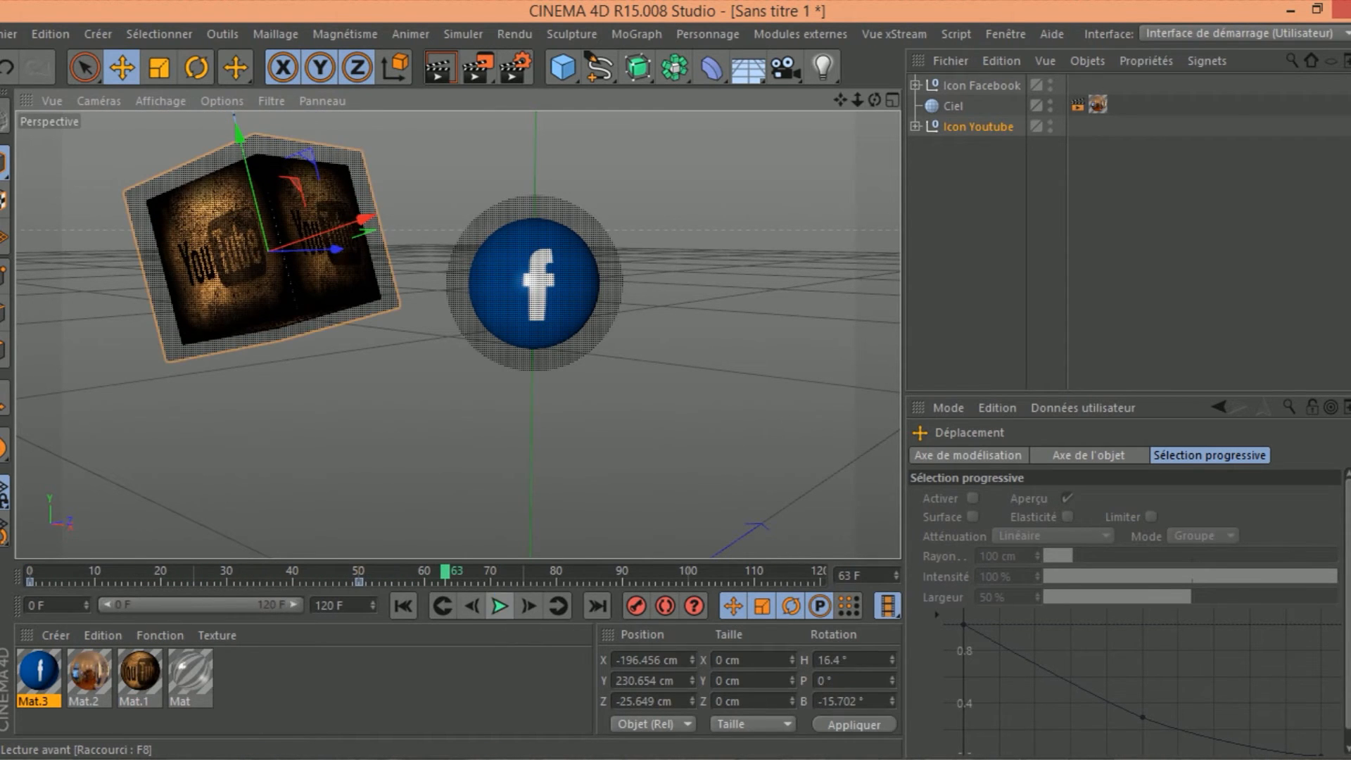
# Keyframe Icon Youtube at frame 110, spun to about H 453.1°, P -15.3°, B -3.6°, and play the animation from the start.
pyautogui.press('f')
pyautogui.moveTo(359, 573); pyautogui.dragTo(754, 572)
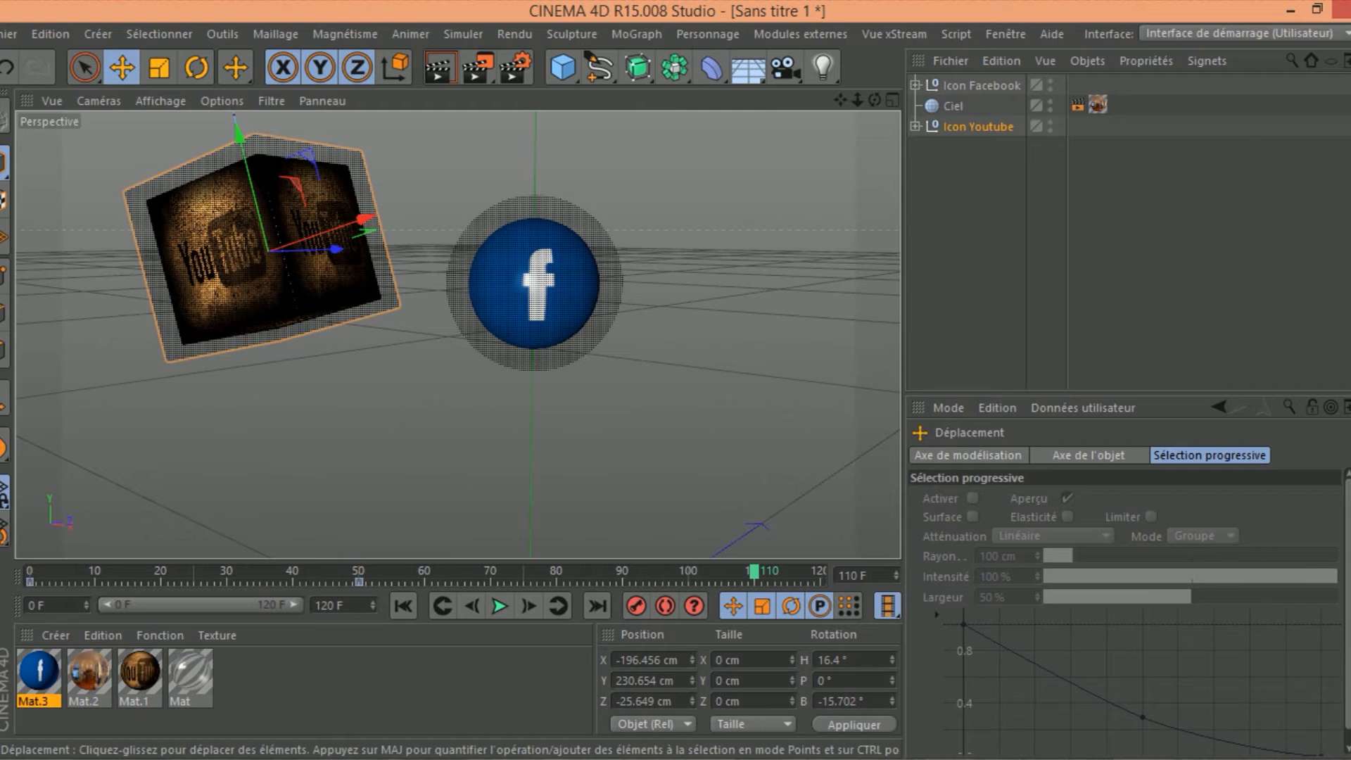
pyautogui.click(196, 67)
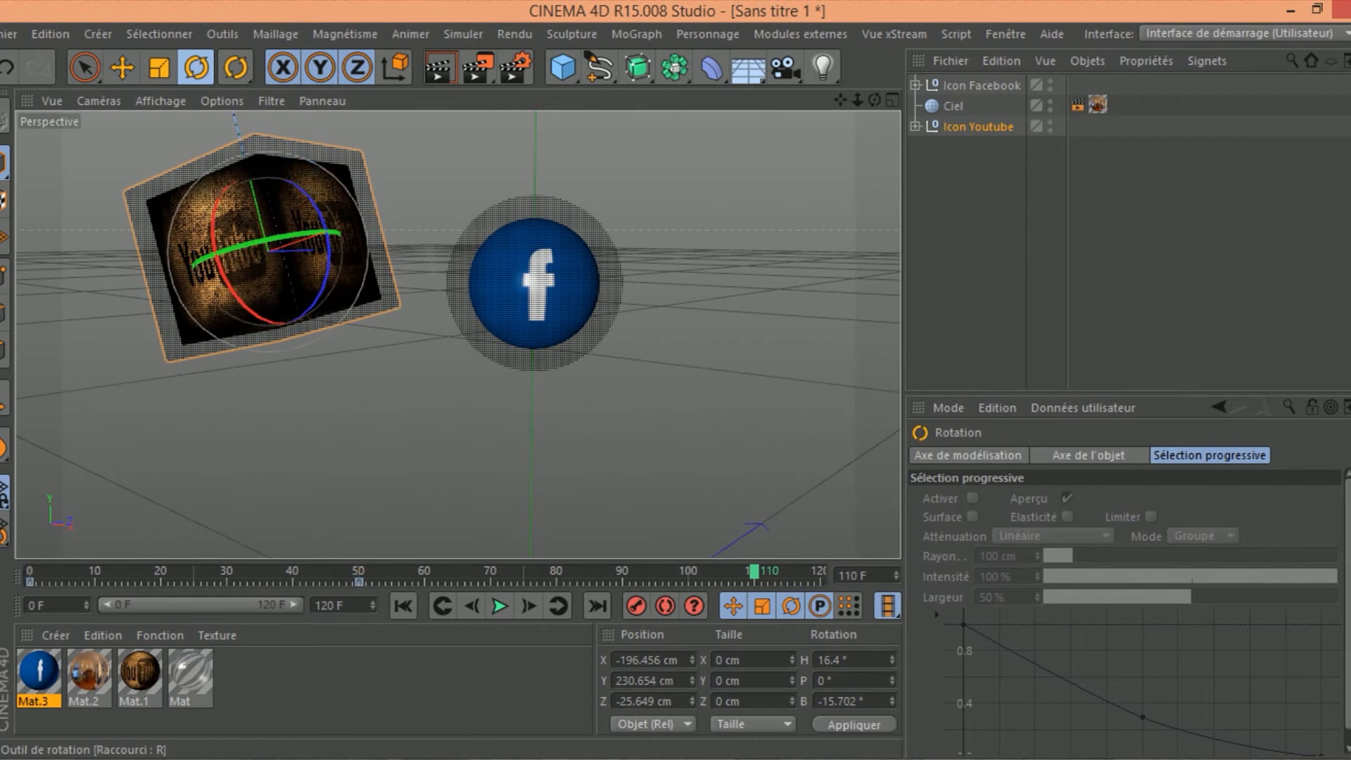
pyautogui.moveTo(246, 244); pyautogui.dragTo(780, 178)
pyautogui.moveTo(259, 243); pyautogui.dragTo(276, 241)
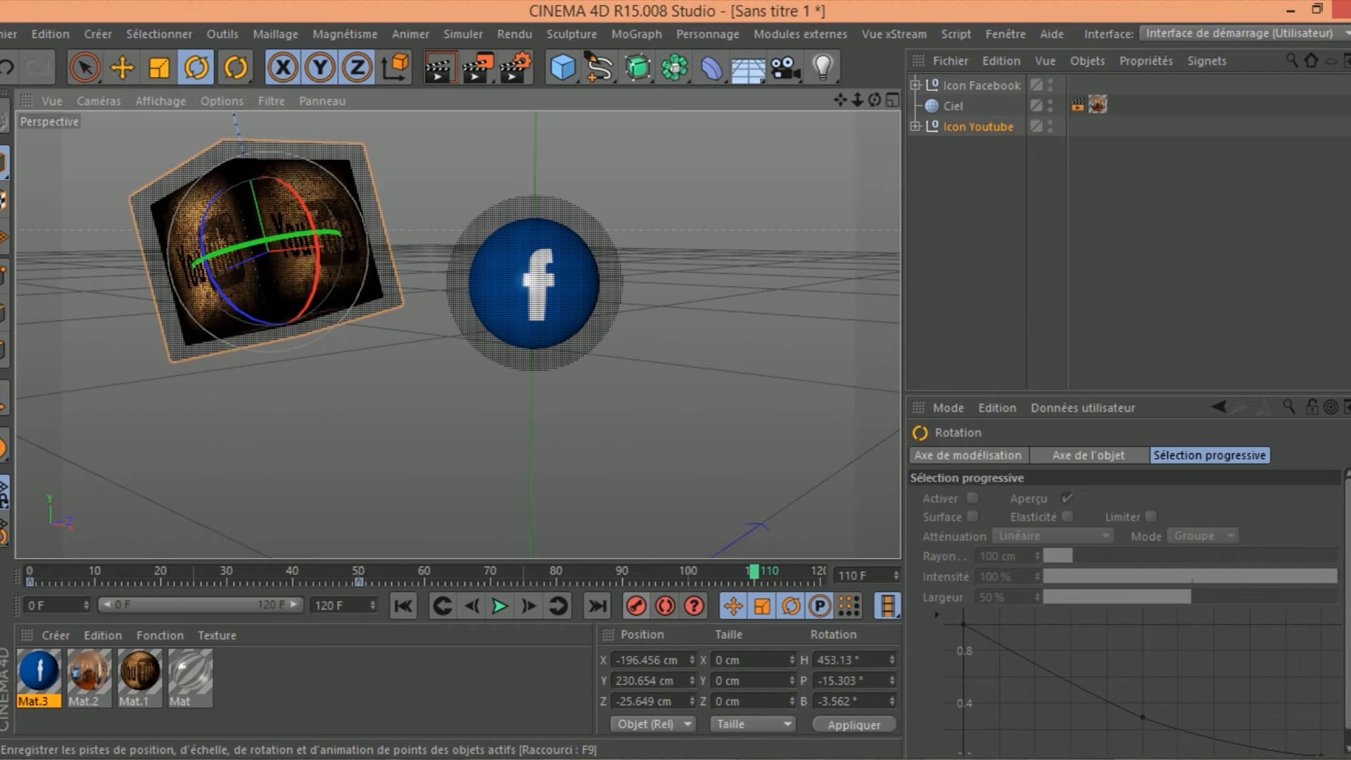
pyautogui.click(636, 605)
pyautogui.click(403, 605)
pyautogui.click(499, 605)
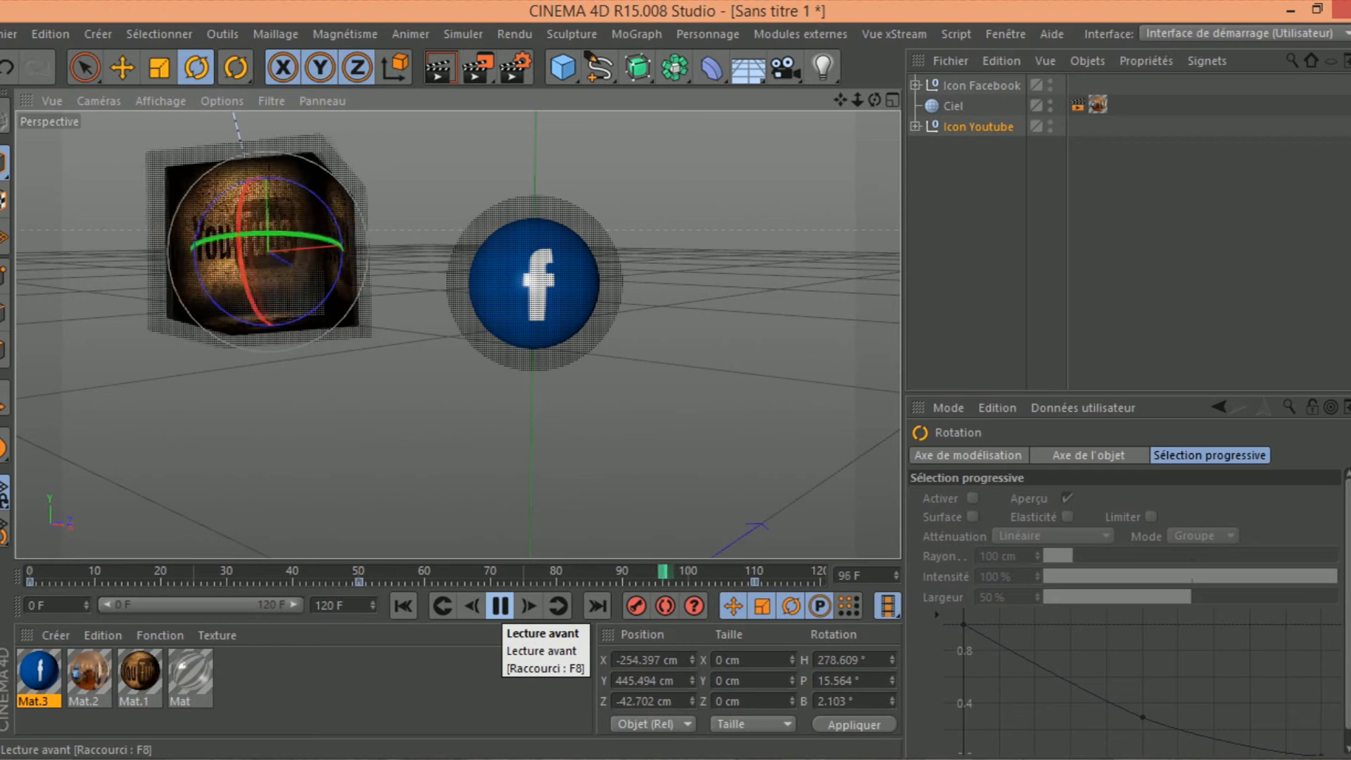
pyautogui.click(499, 605)
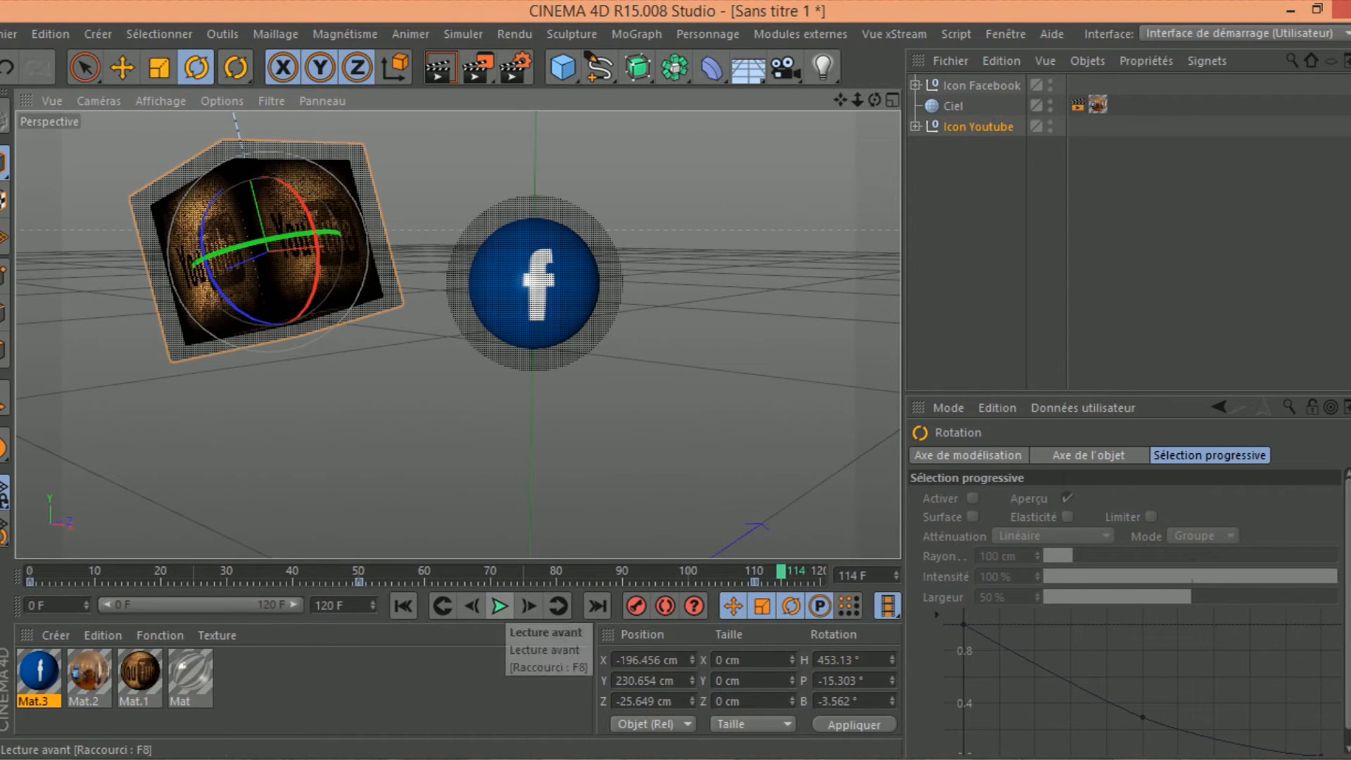
# Re-keyframe Icon Youtube at frame 110 with its pitch tilted to about -16.8°, and play the animation from the start.
pyautogui.moveTo(781, 572); pyautogui.dragTo(755, 572)
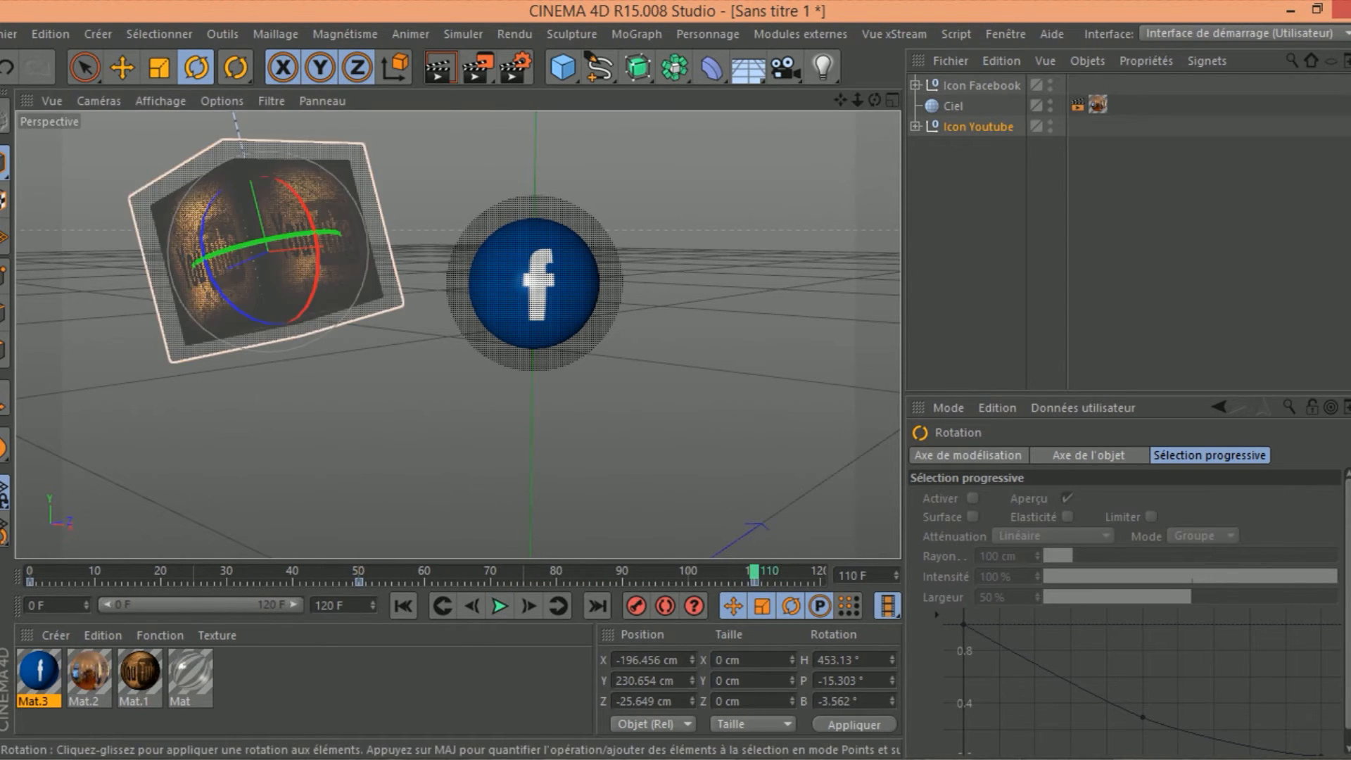
pyautogui.moveTo(286, 184); pyautogui.dragTo(299, 196)
pyautogui.moveTo(298, 208)
pyautogui.mouseDown()
pyautogui.moveTo(308, 226)
pyautogui.moveTo(284, 187)
pyautogui.mouseUp()
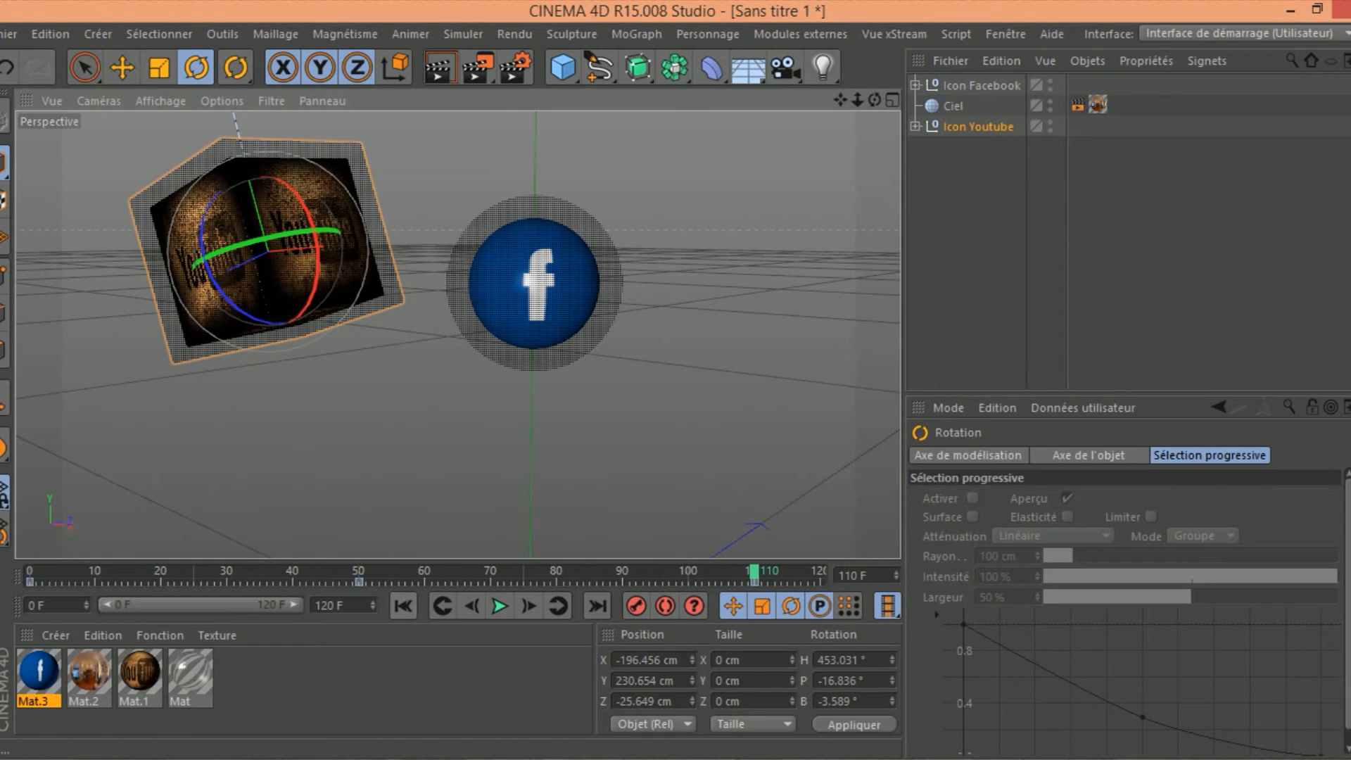
pyautogui.click(403, 606)
pyautogui.click(500, 606)
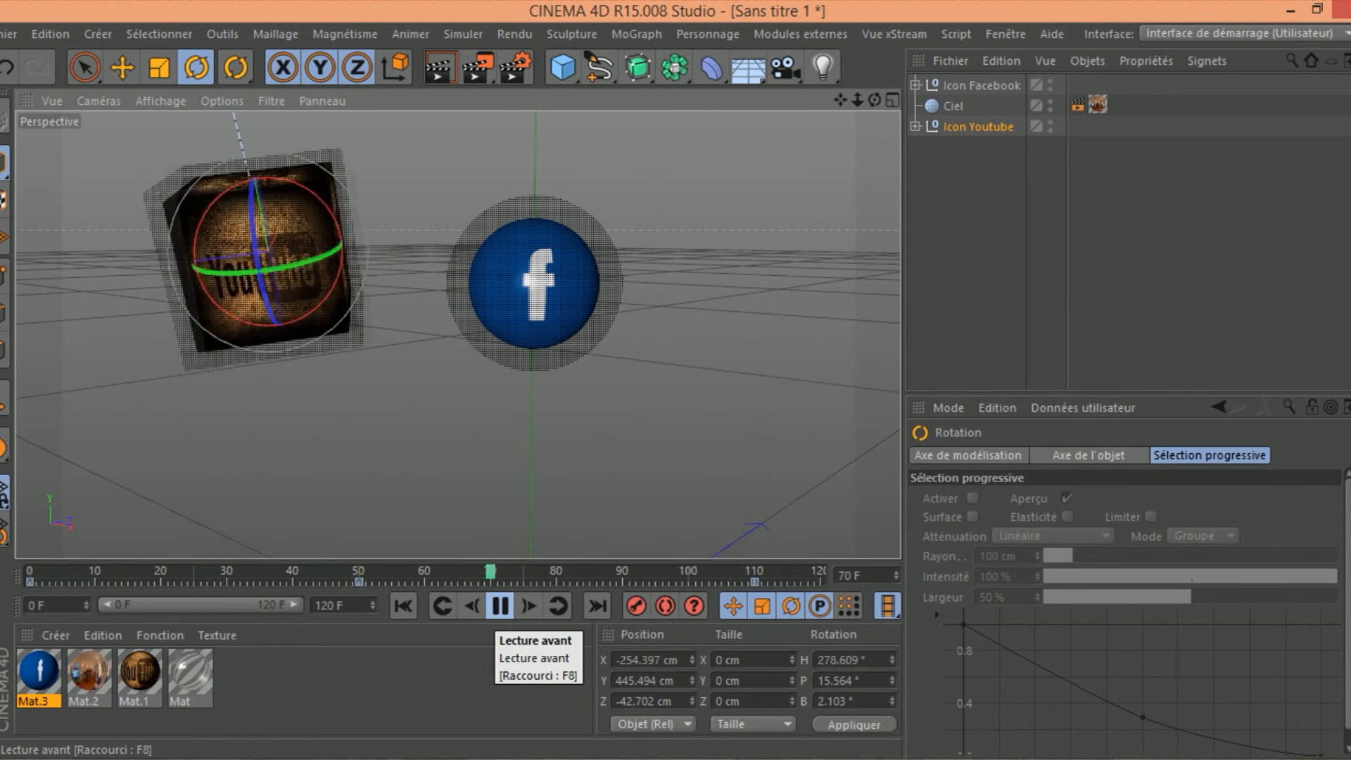
pyautogui.click(500, 606)
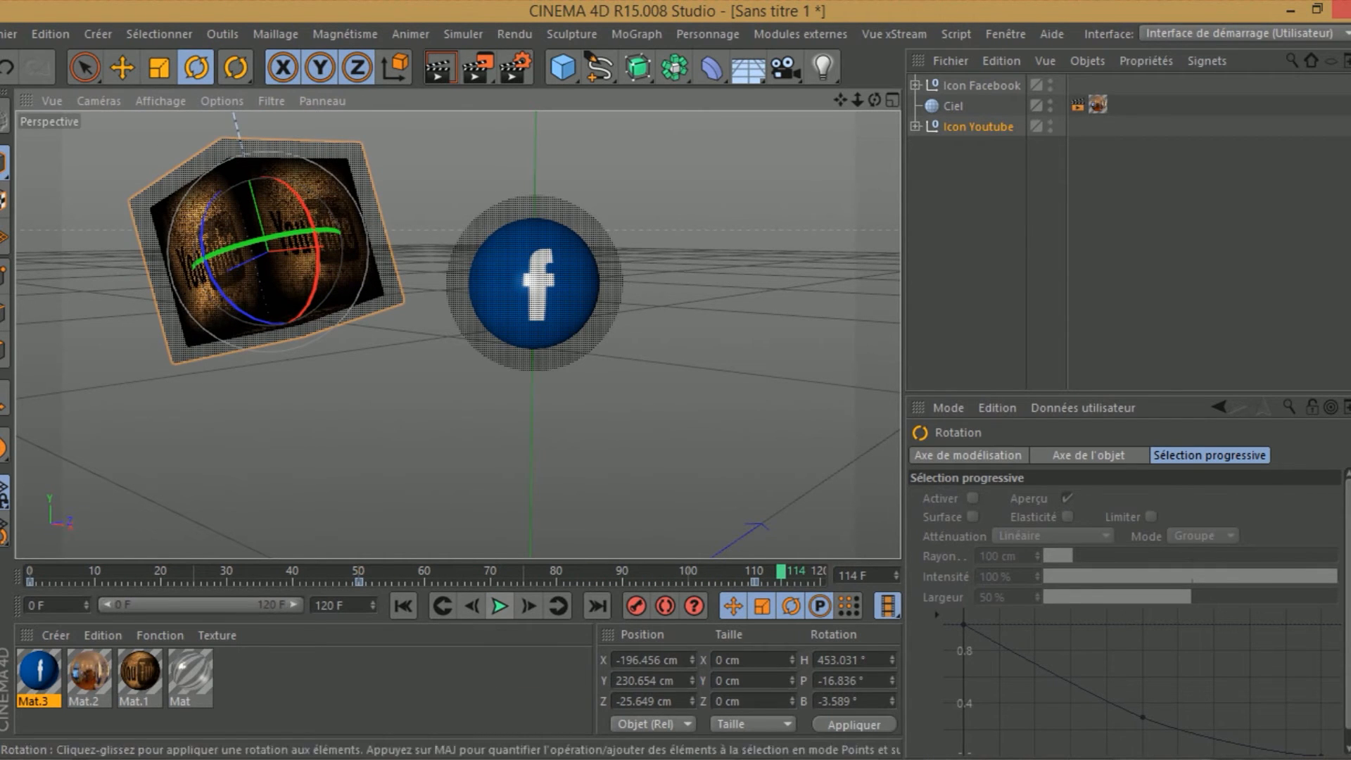
pyautogui.click(499, 541)
# Move Icon Facebook beneath the YouTube cube at frame 50, to about X -189.7, Y 107.5, Z -38.4 cm, and render the view.
pyautogui.click(982, 85)
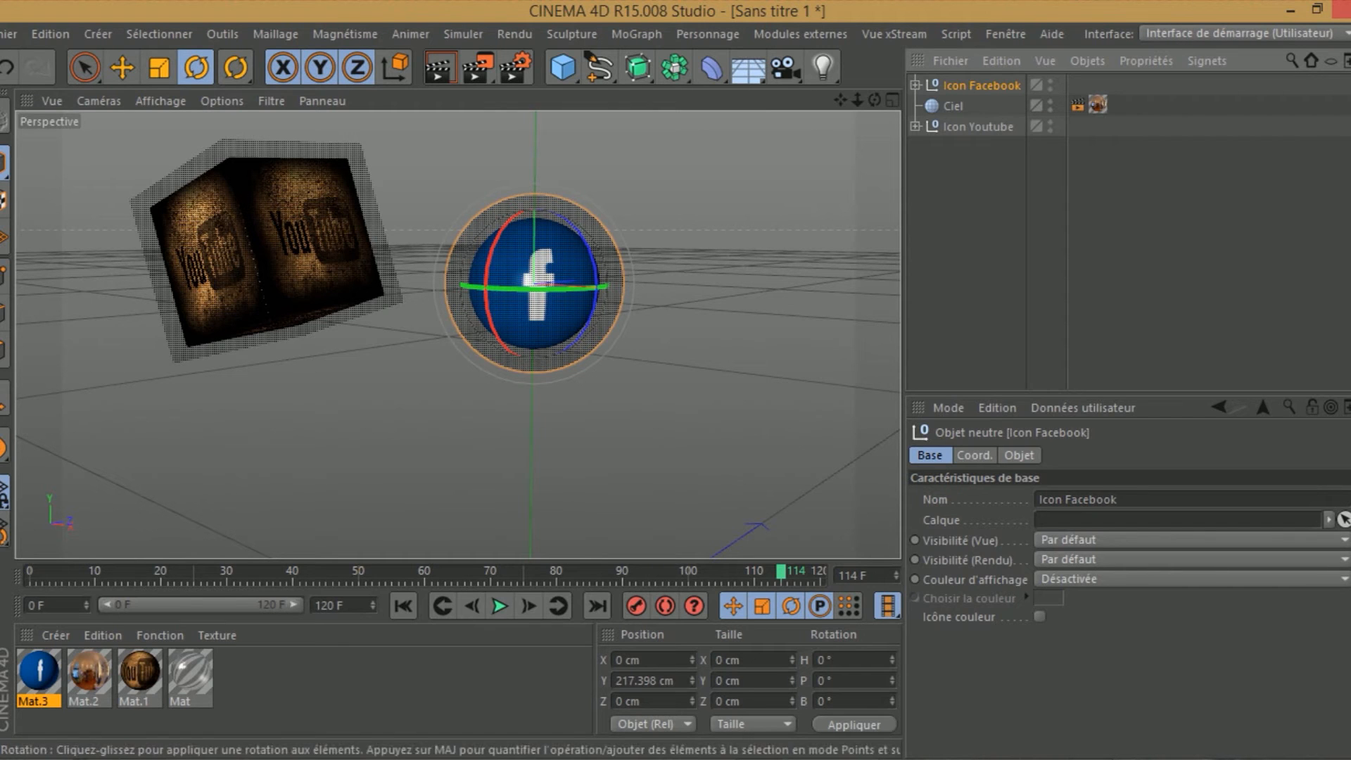
pyautogui.moveTo(781, 572); pyautogui.dragTo(359, 571)
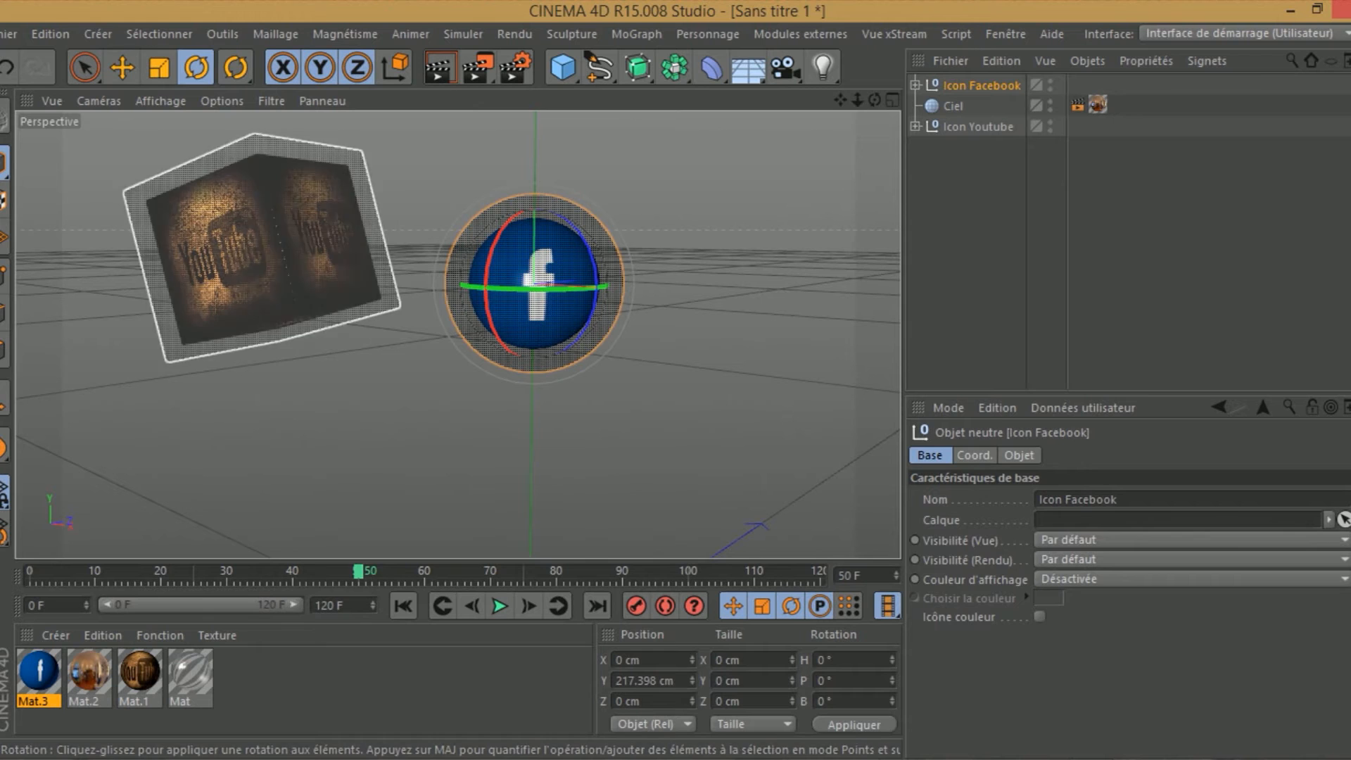
pyautogui.press('e')
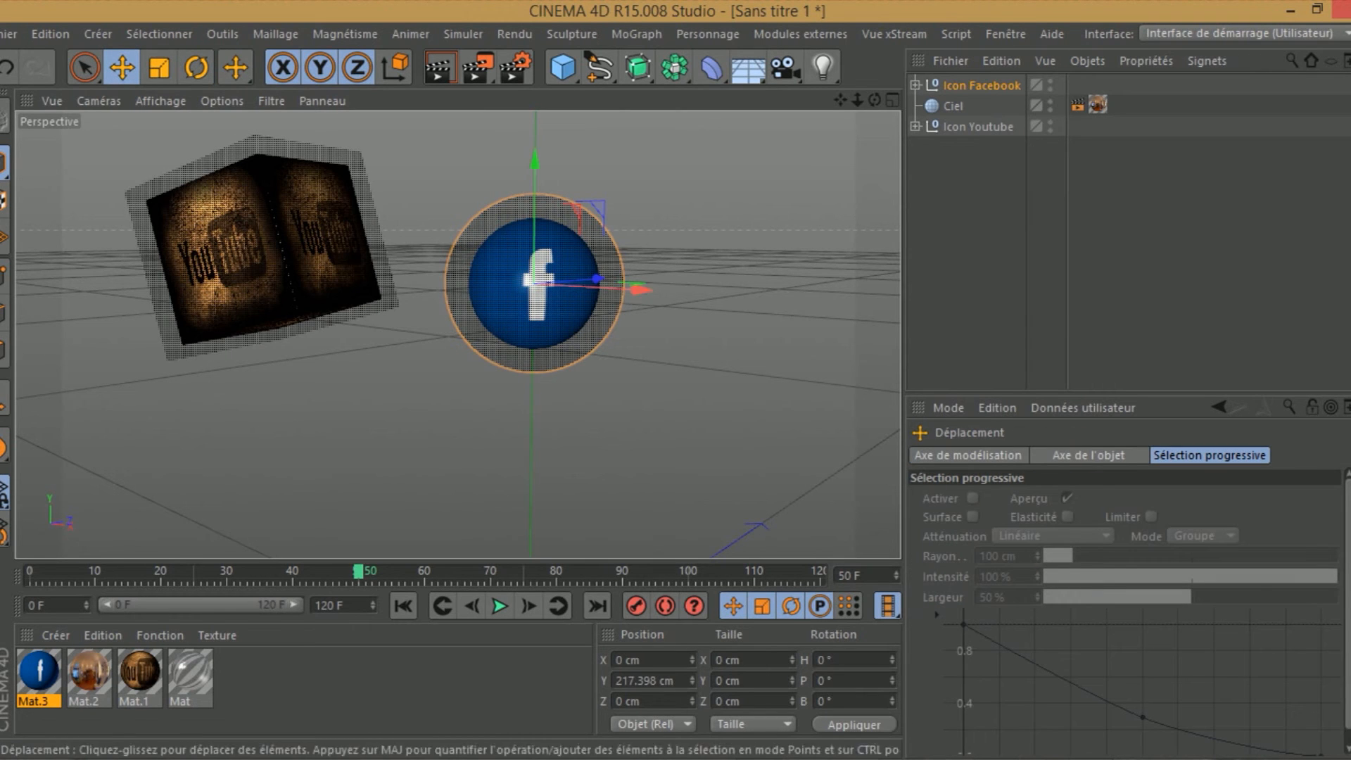
pyautogui.moveTo(639, 289); pyautogui.dragTo(408, 274)
pyautogui.moveTo(303, 155); pyautogui.dragTo(308, 332)
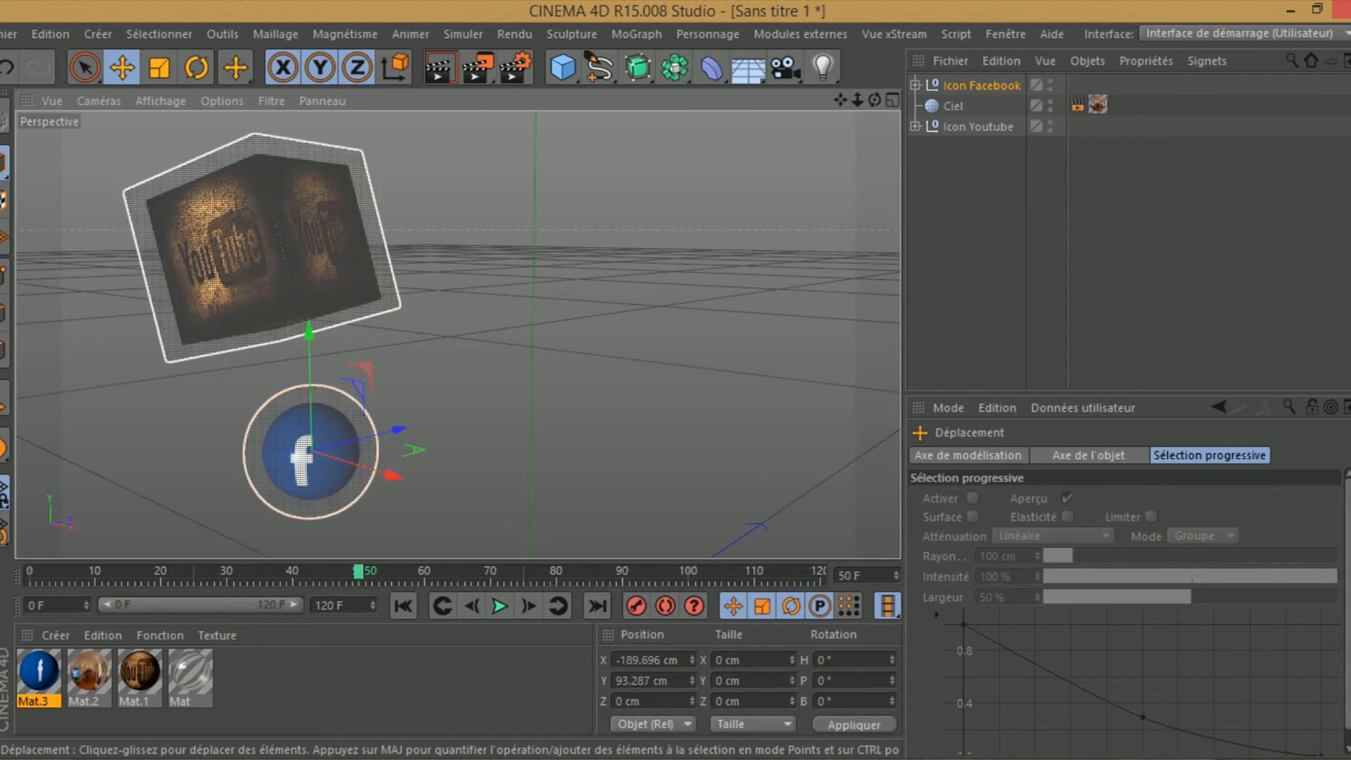
pyautogui.moveTo(360, 572)
pyautogui.mouseDown()
pyautogui.moveTo(247, 572)
pyautogui.moveTo(358, 572)
pyautogui.mouseUp()
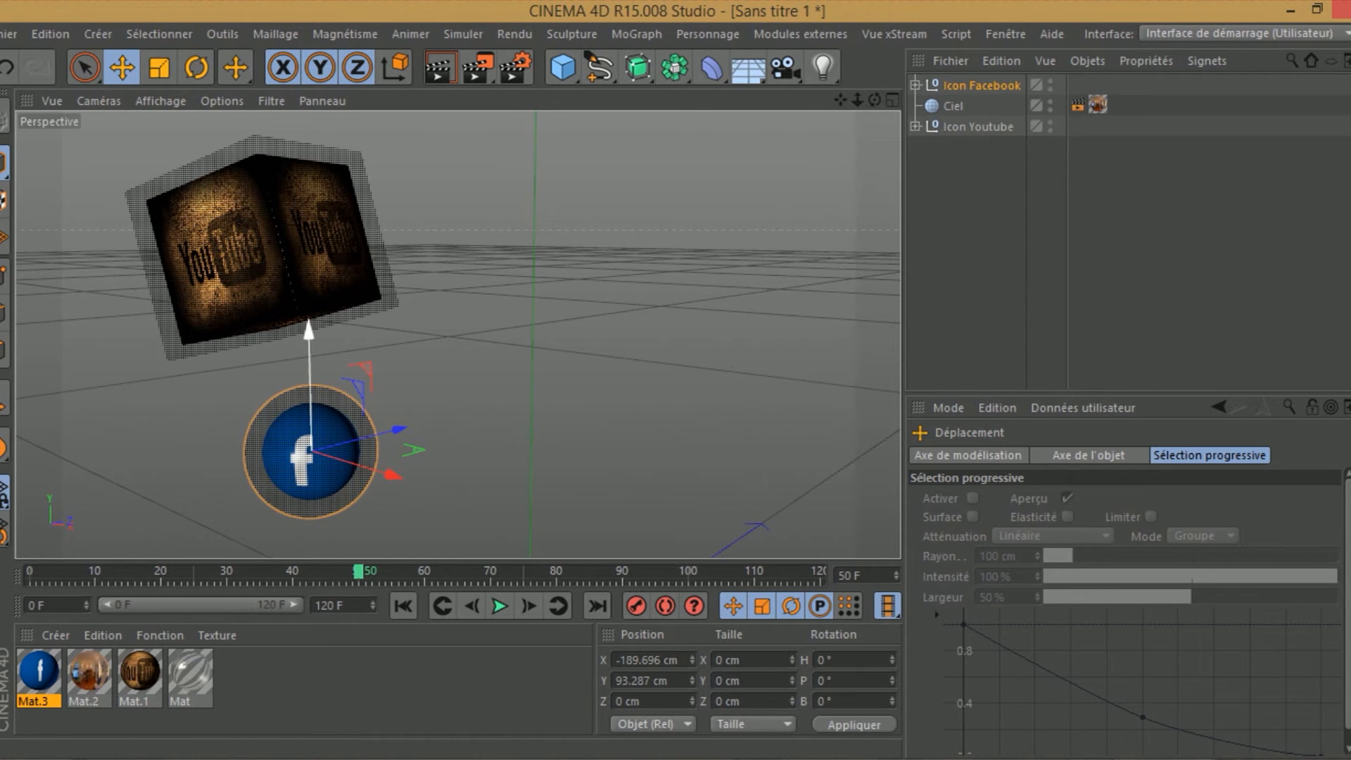
pyautogui.moveTo(399, 430); pyautogui.dragTo(357, 440)
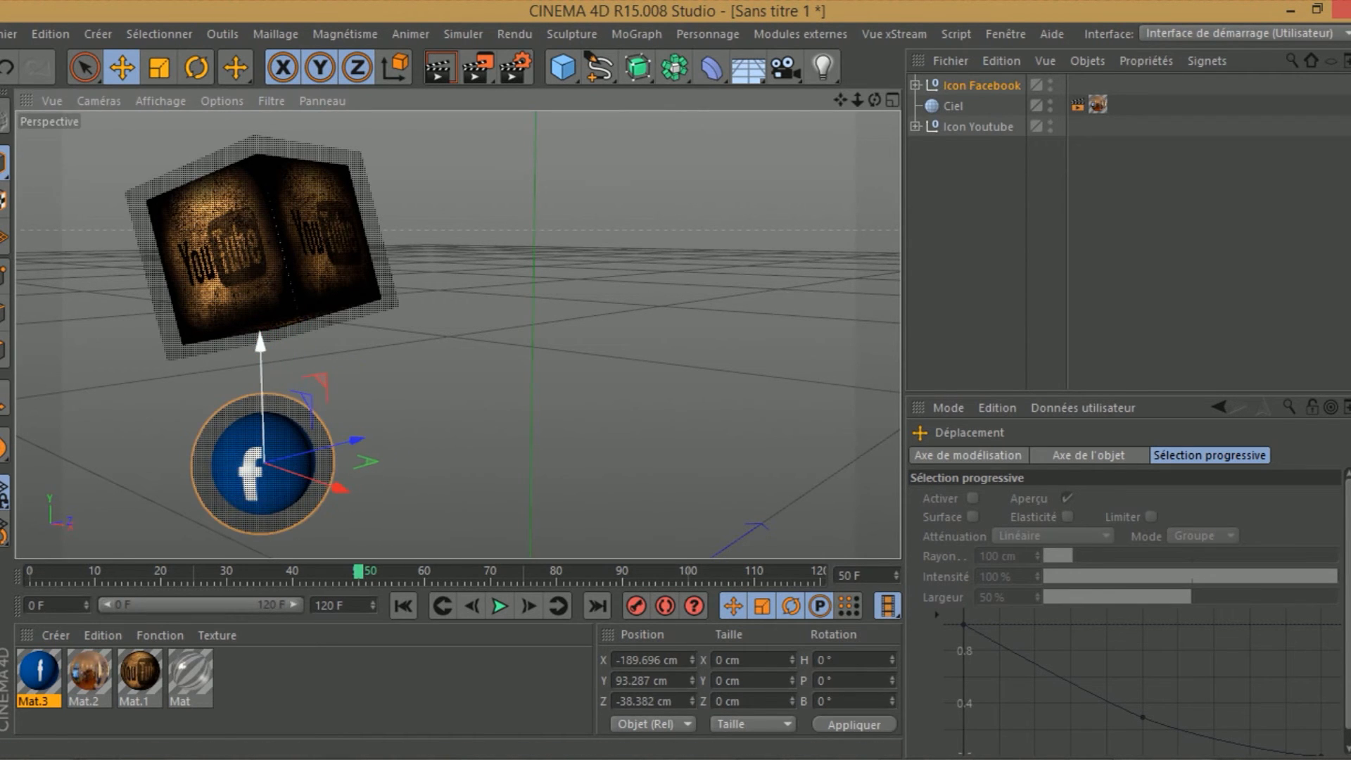
pyautogui.moveTo(261, 352); pyautogui.dragTo(261, 330)
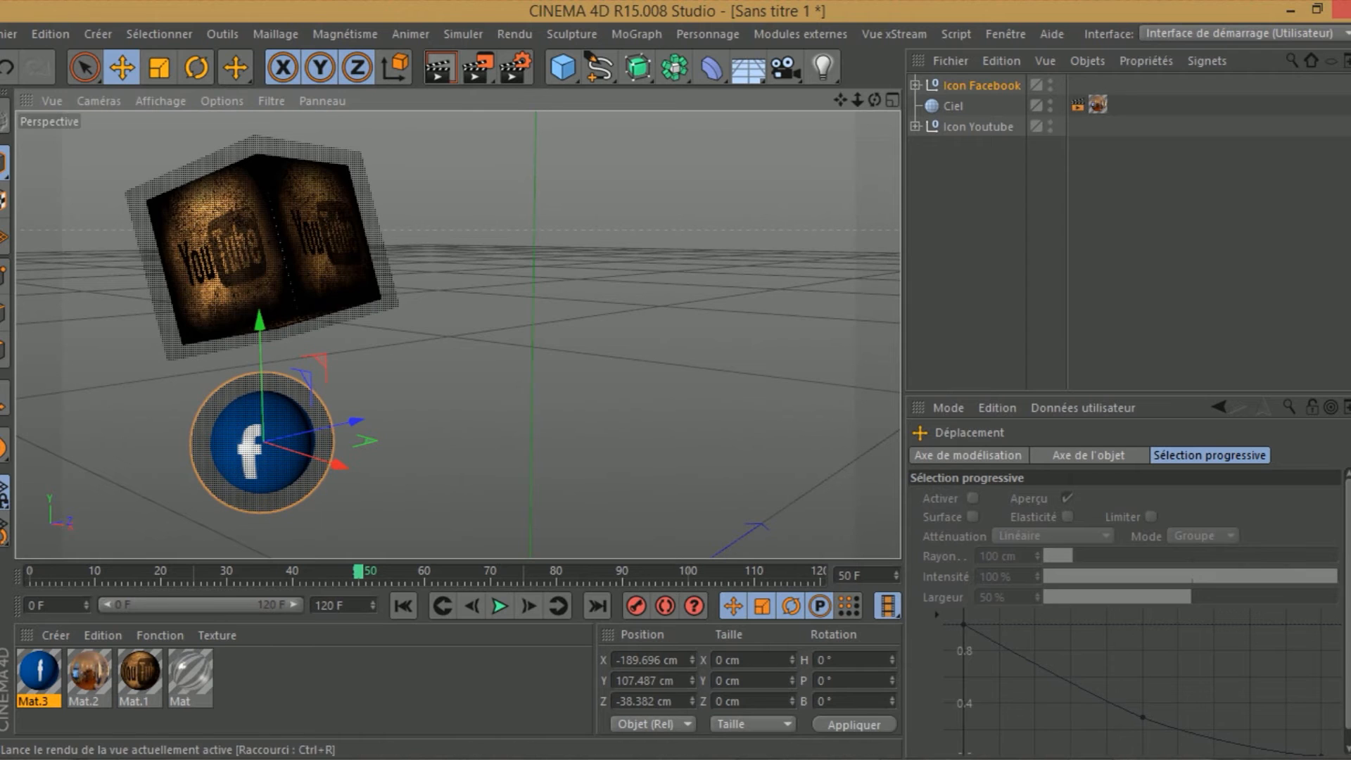
pyautogui.click(441, 68)
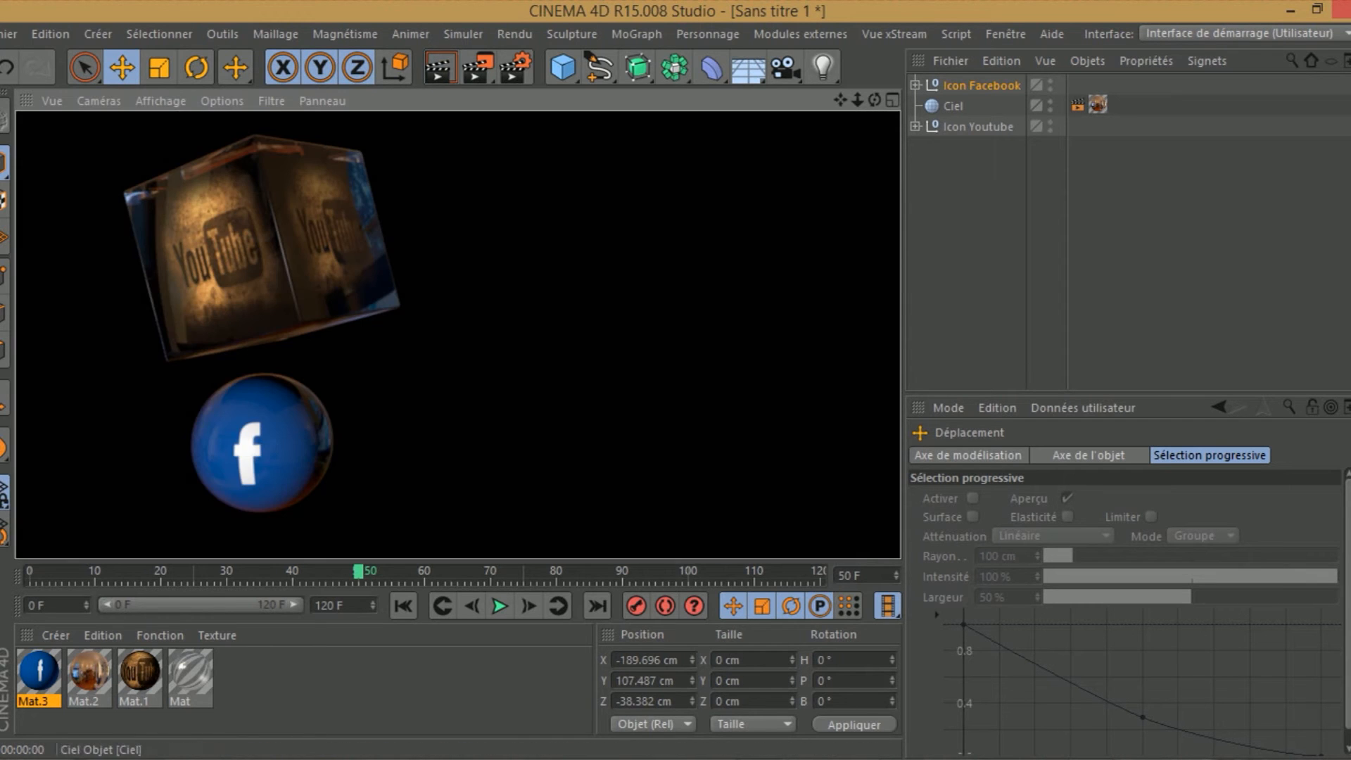
# Try turning Icon Facebook to a heading of about 10.4° and bank of about 3.4° at frame 50, and render the view.
pyautogui.click(981, 86)
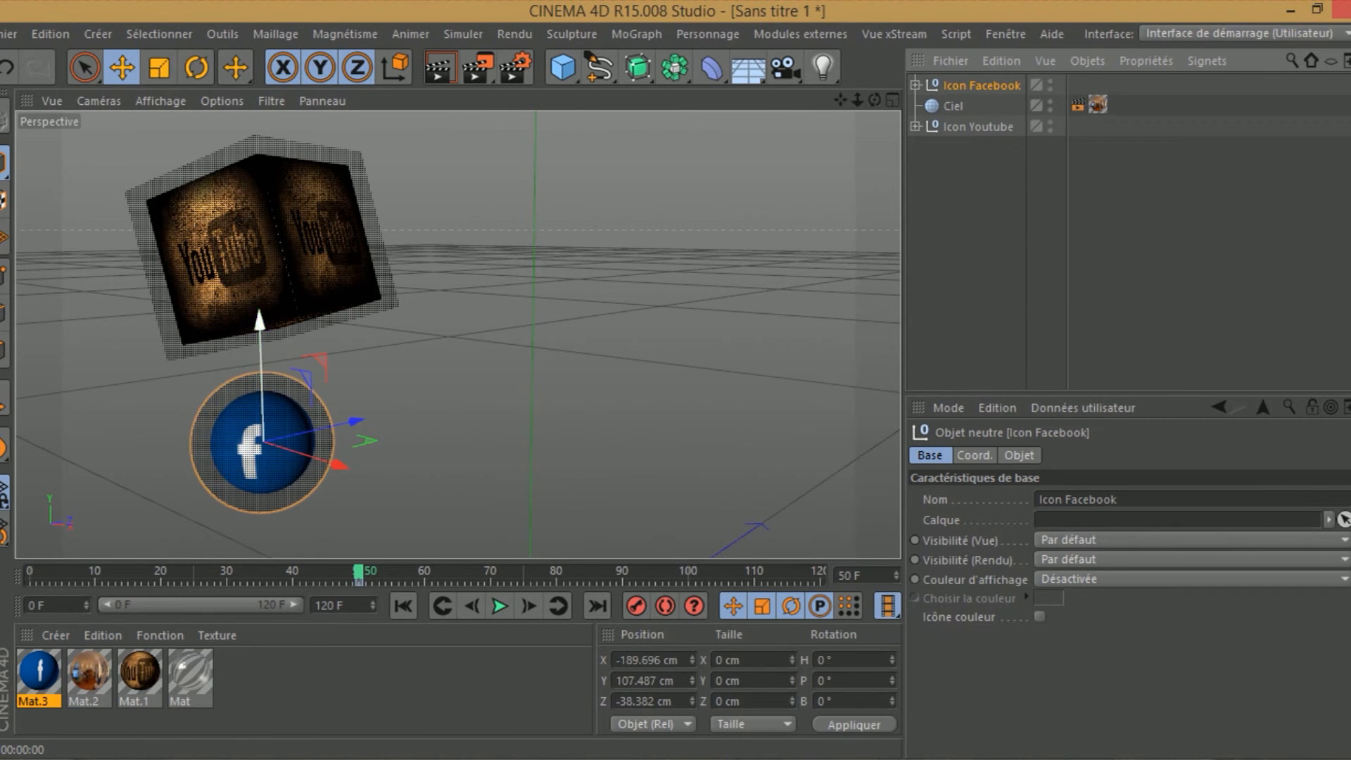
pyautogui.click(196, 67)
pyautogui.moveTo(275, 462); pyautogui.dragTo(301, 384)
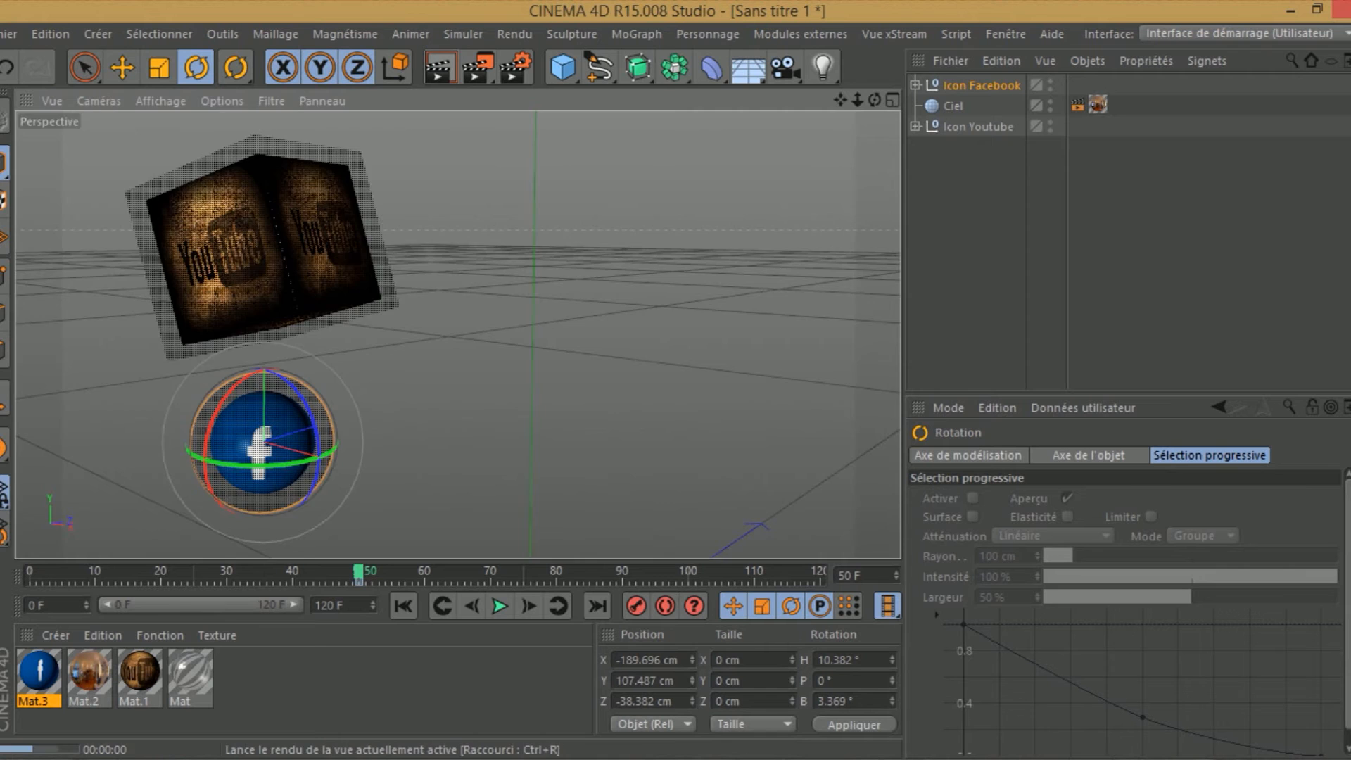
pyautogui.click(439, 67)
# Keyframe Icon Facebook at frames 50 and 0, with frame 0 turned to H about 429° and lowered to Y about -76.4 cm, and preview it.
pyautogui.click(981, 85)
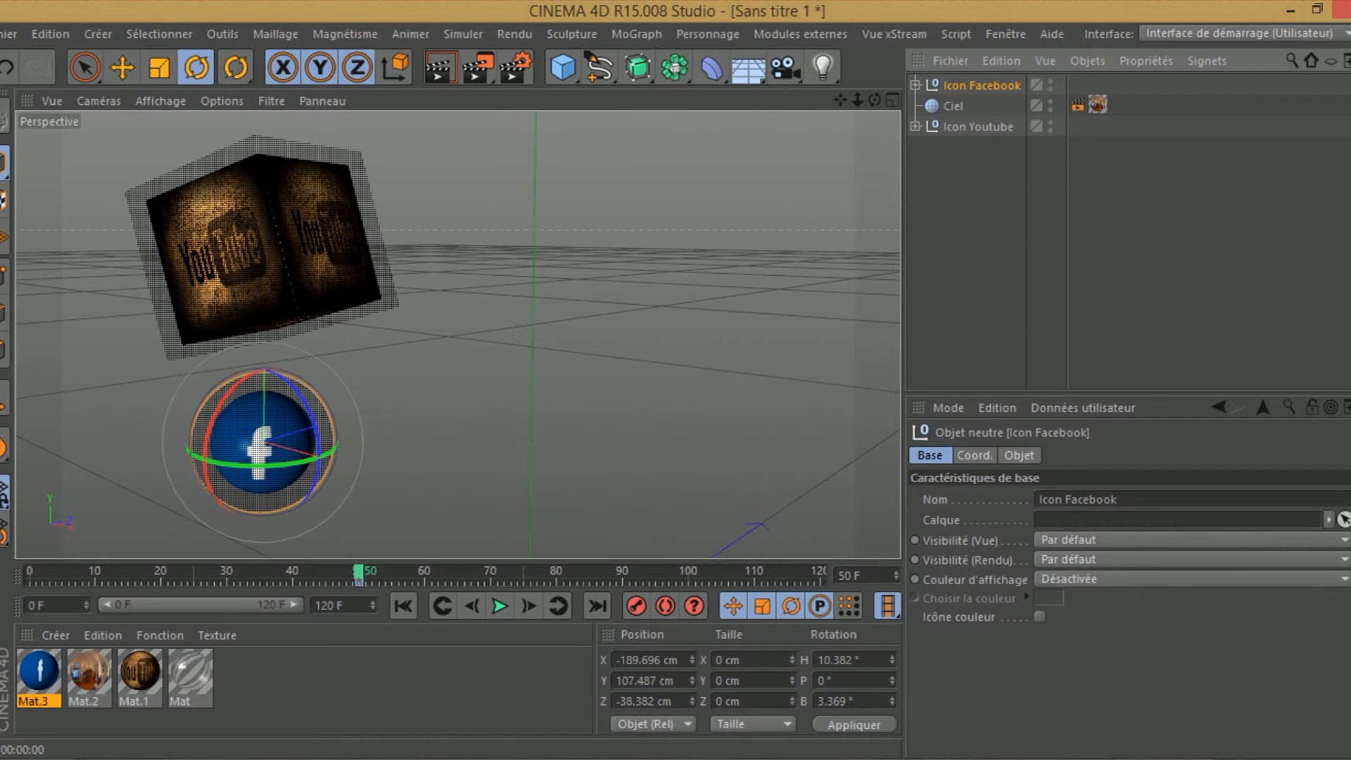
pyautogui.moveTo(358, 571); pyautogui.dragTo(30, 571)
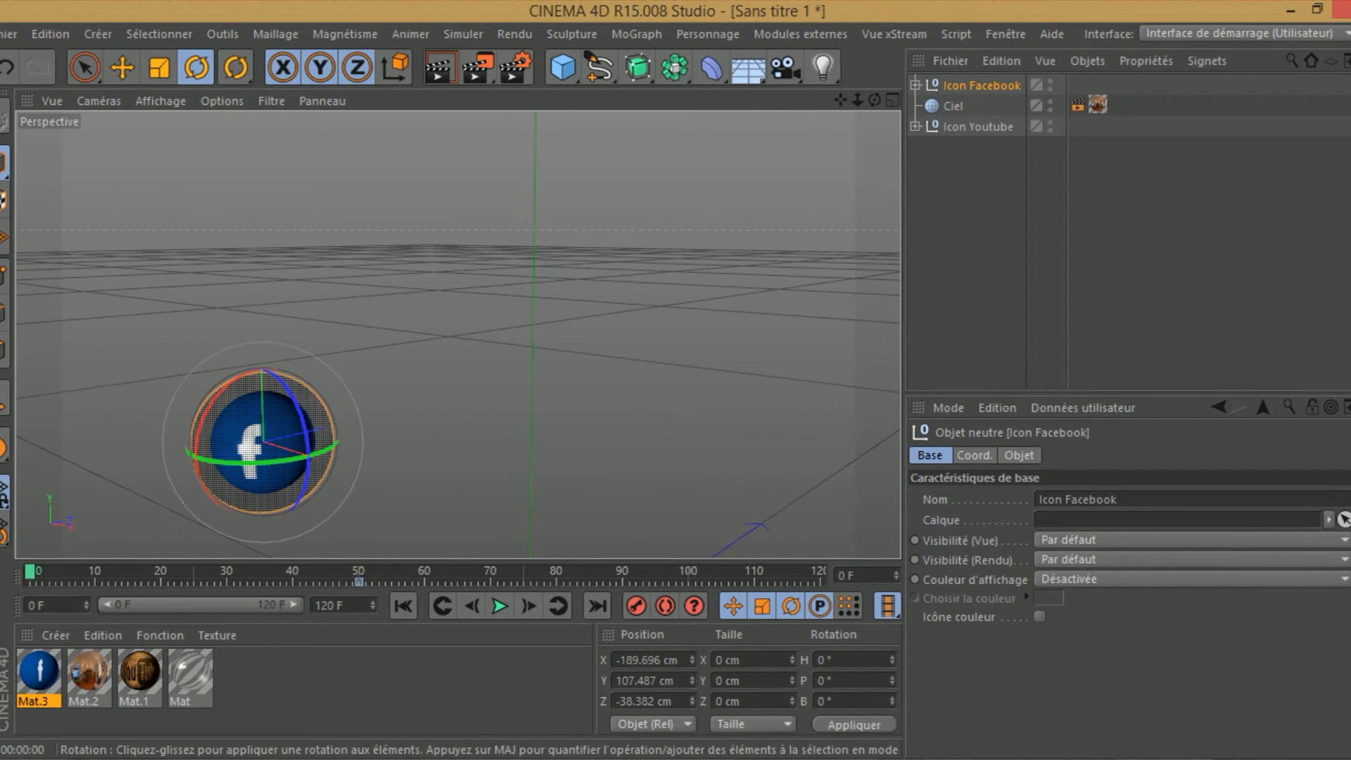
pyautogui.moveTo(188, 450); pyautogui.dragTo(232, 518)
pyautogui.moveTo(246, 463); pyautogui.dragTo(292, 459)
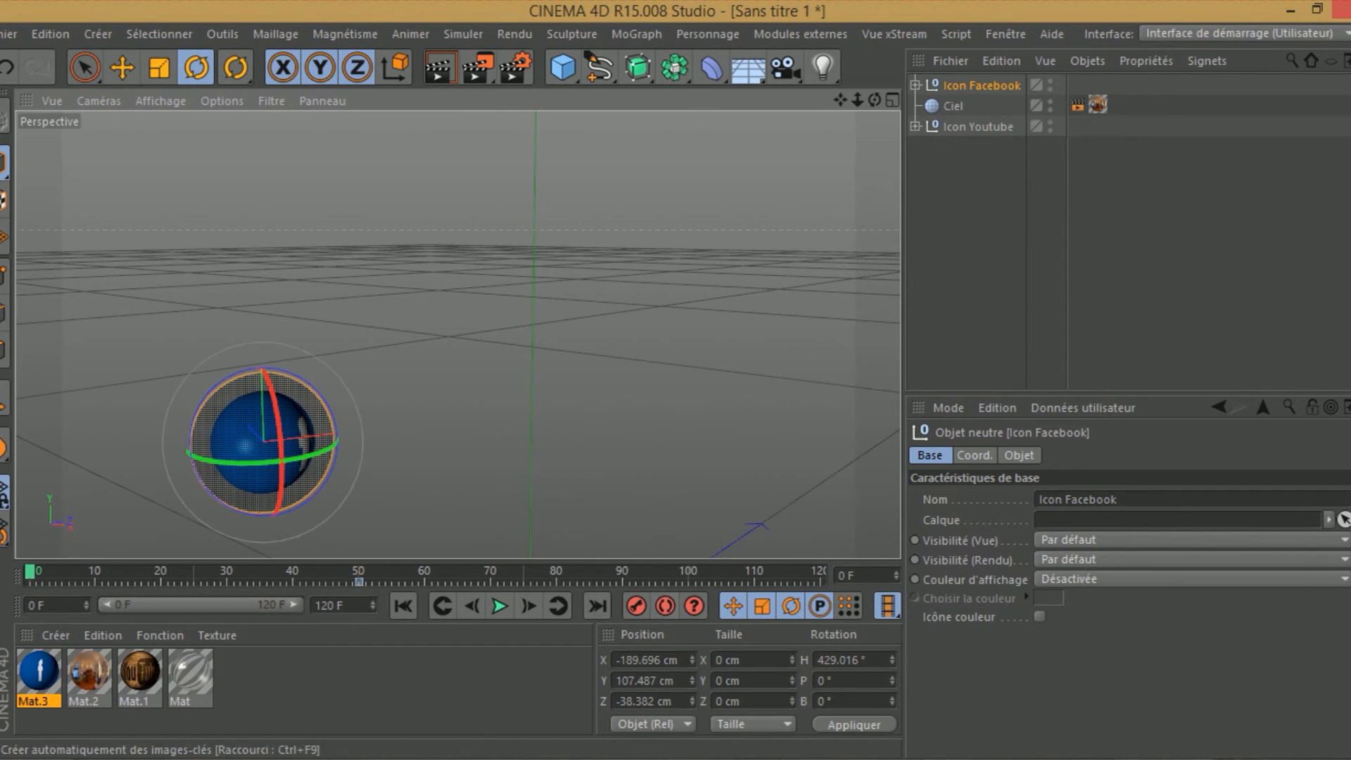
pyautogui.click(121, 67)
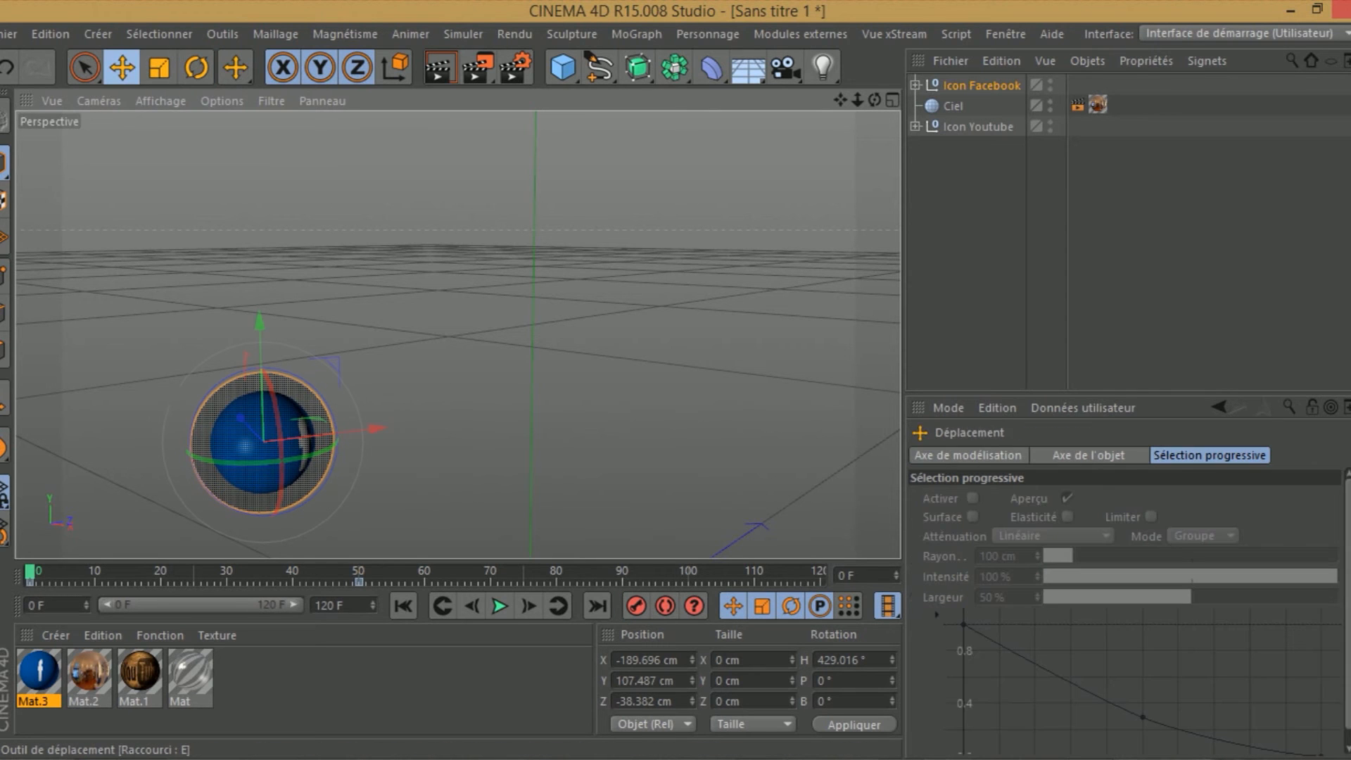
pyautogui.moveTo(260, 334); pyautogui.dragTo(261, 454)
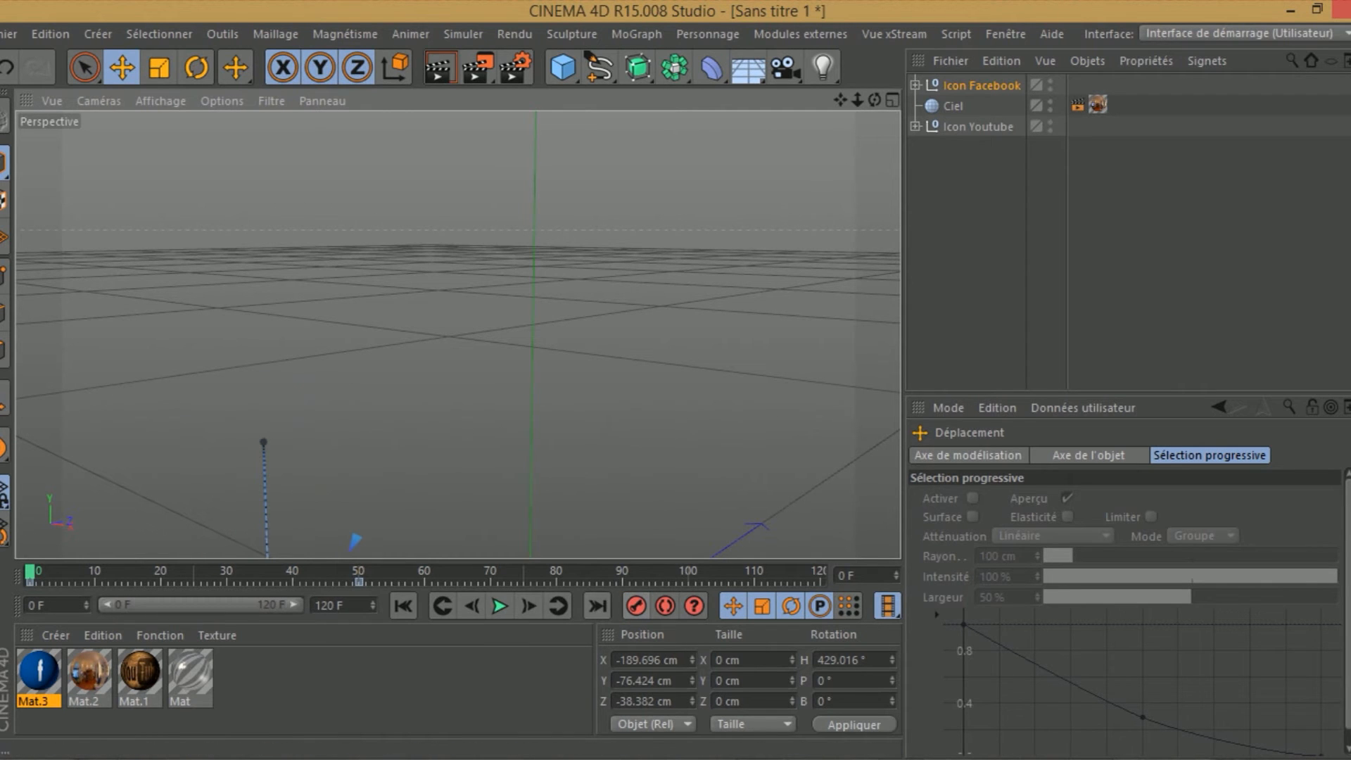
pyautogui.click(500, 606)
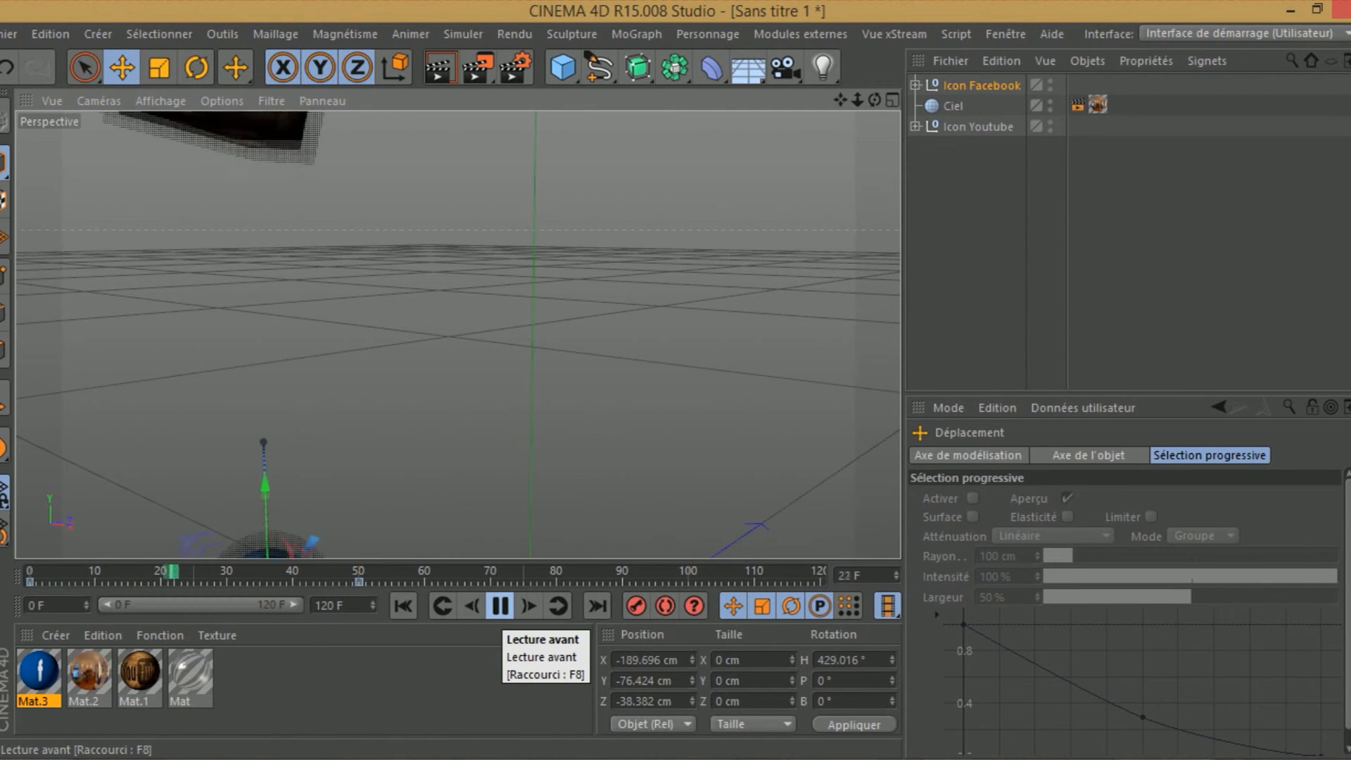
pyautogui.click(500, 606)
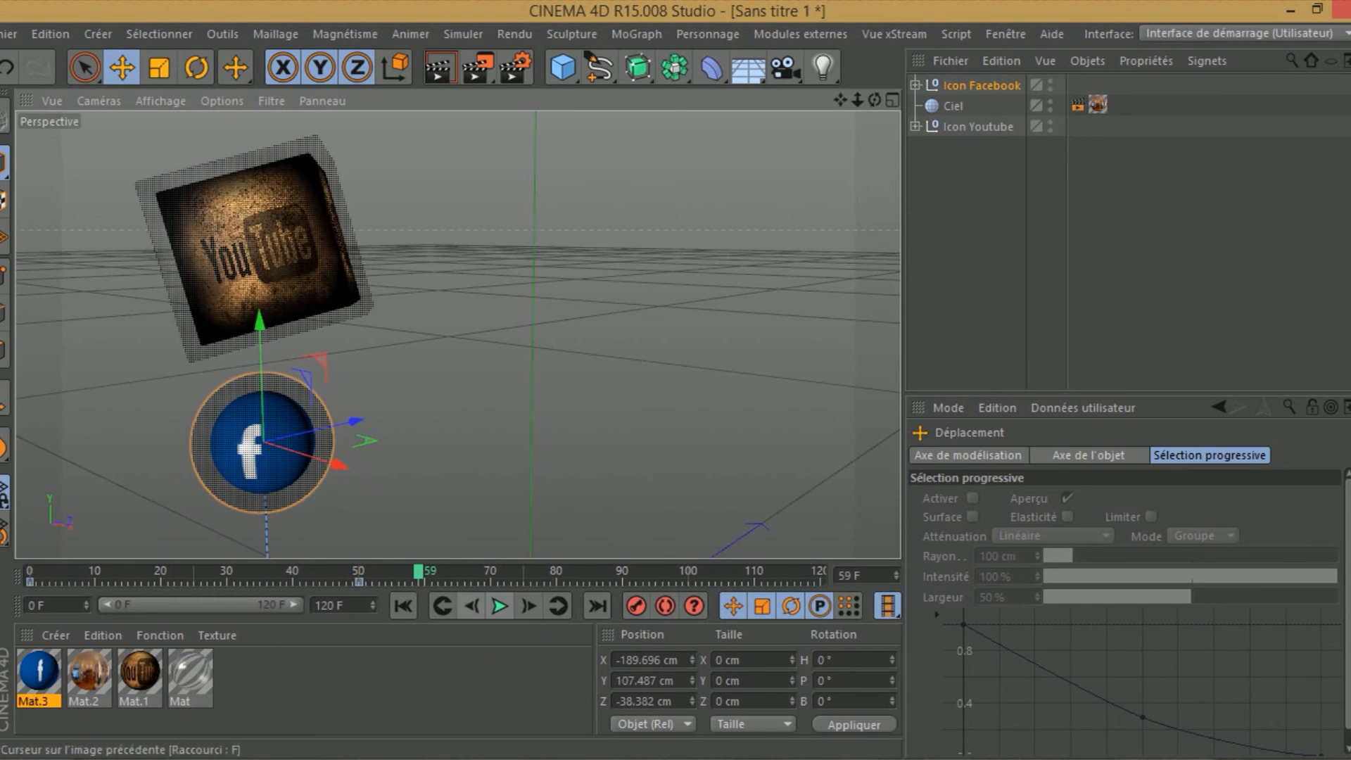
# Keyframe Icon Facebook at frame 110, spun to a heading of about 747.3°, and play the animation from the start.
pyautogui.moveTo(418, 571); pyautogui.dragTo(753, 574)
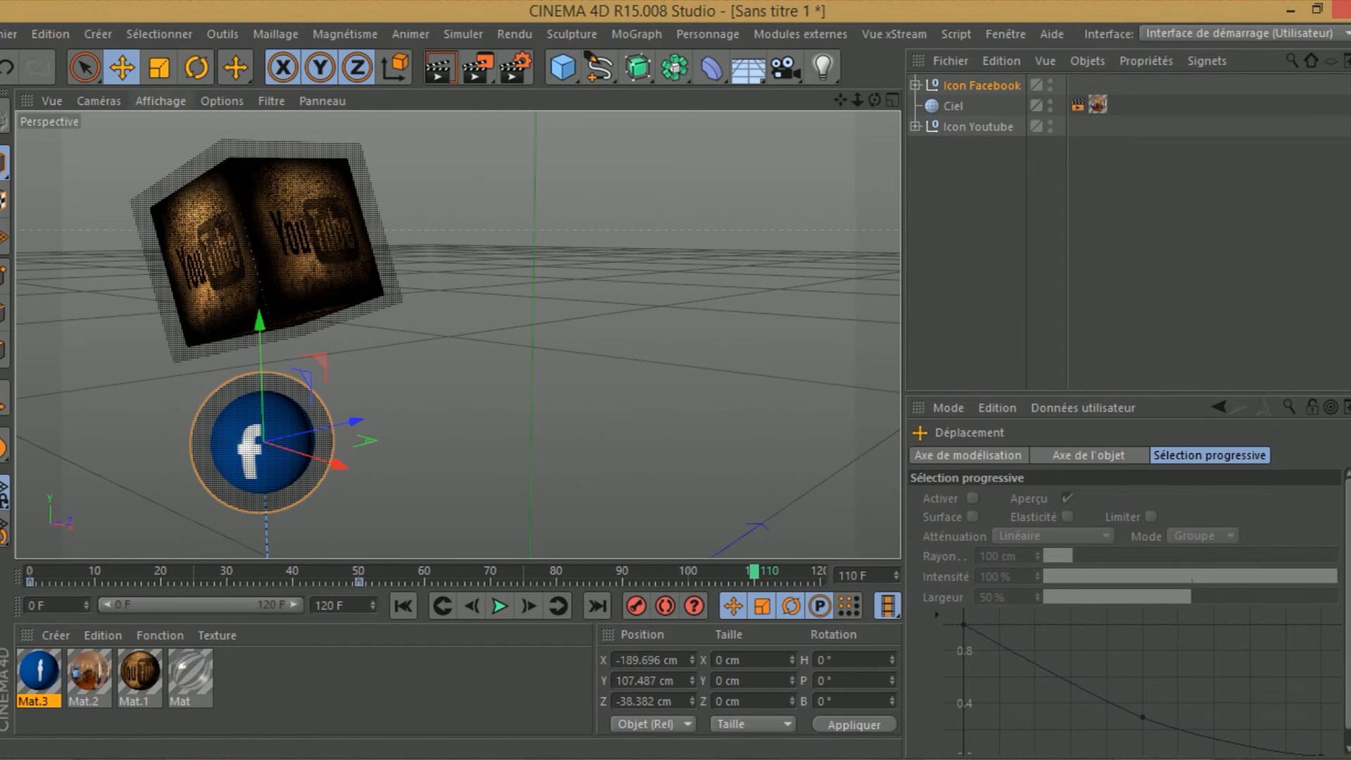
pyautogui.press('r')
pyautogui.moveTo(337, 450); pyautogui.dragTo(277, 483)
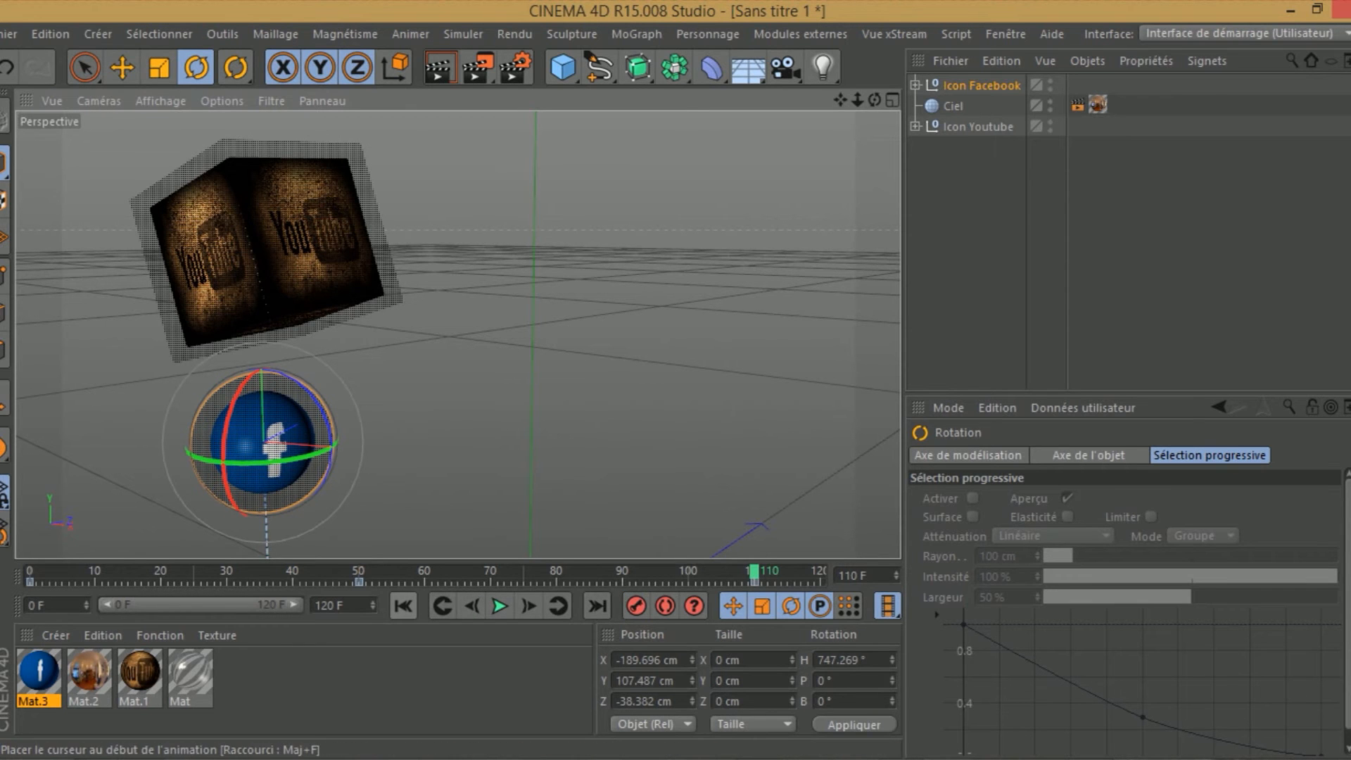
pyautogui.click(404, 606)
pyautogui.click(499, 606)
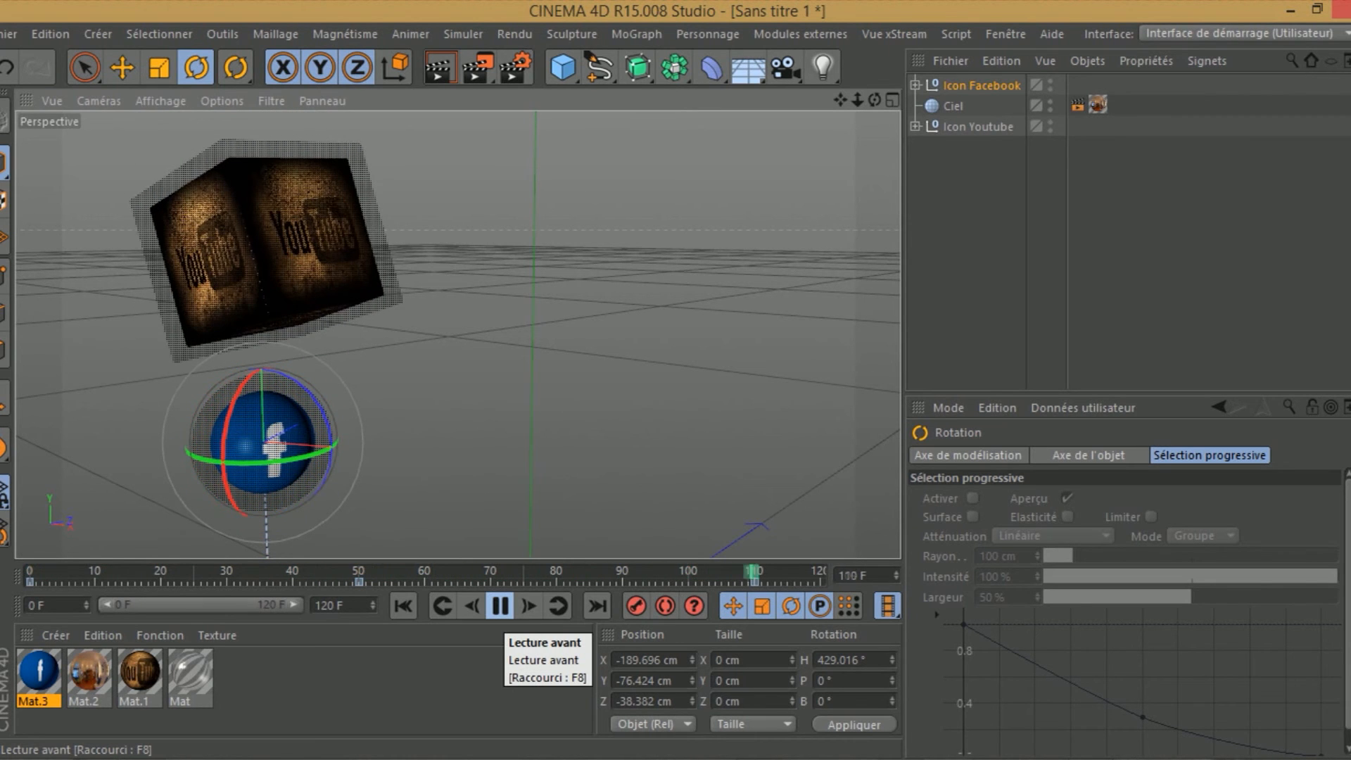
pyautogui.click(500, 606)
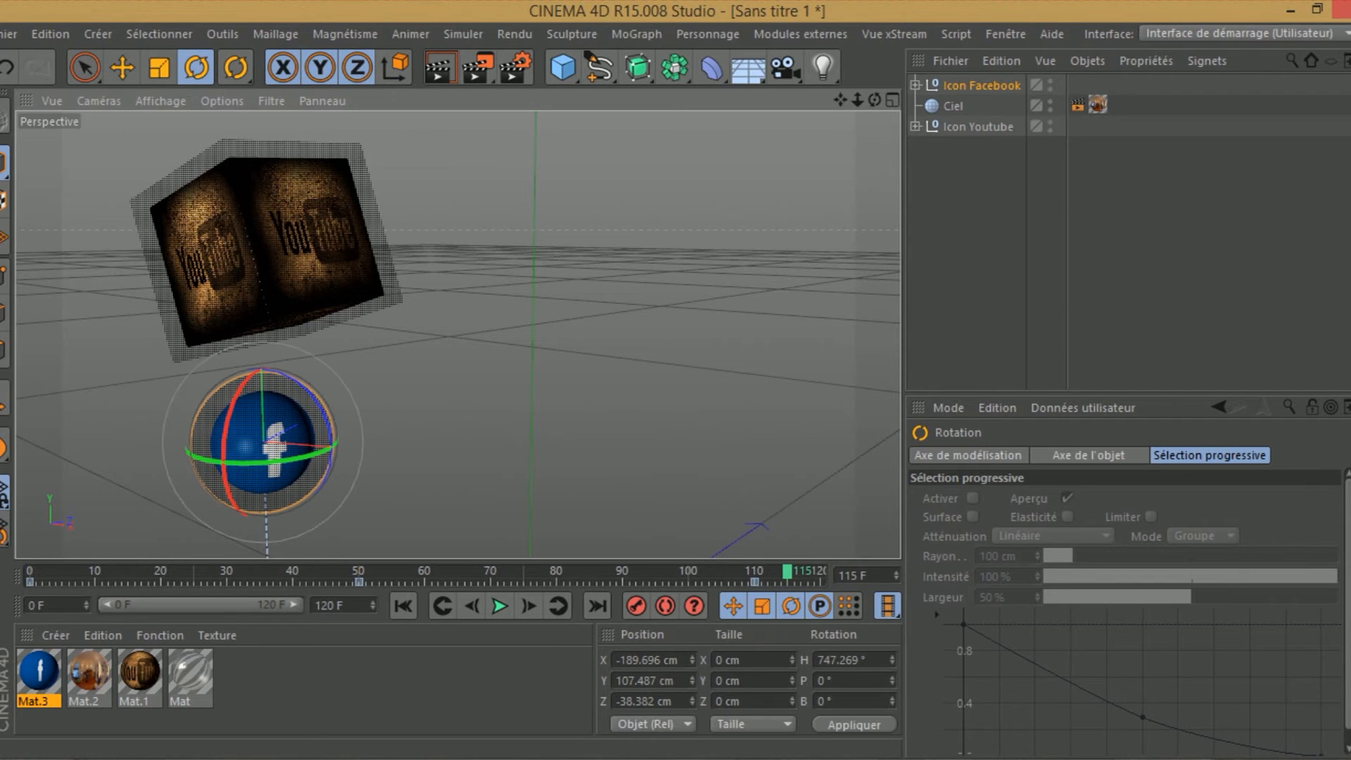
# Delete Icon Facebook's keyframe at frame 110.
pyautogui.click(754, 582)
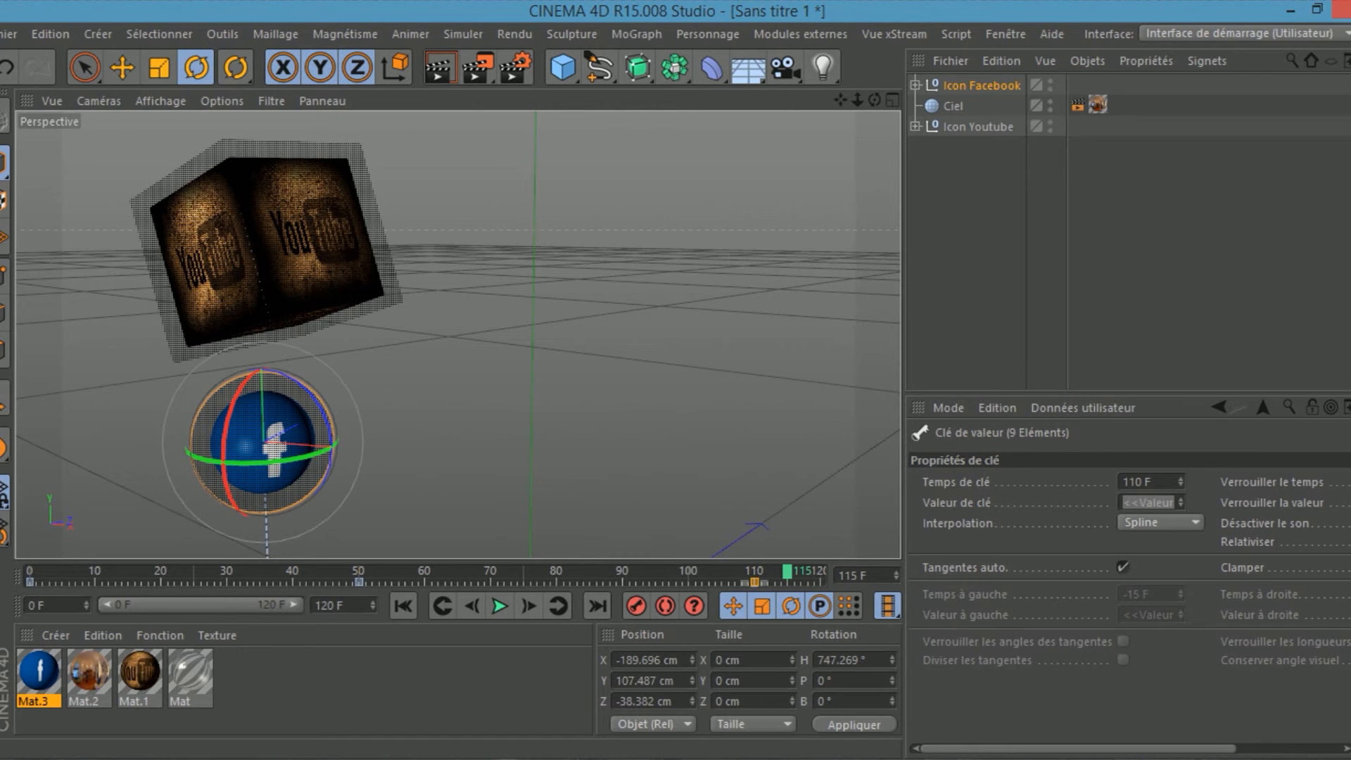
pyautogui.click(982, 85)
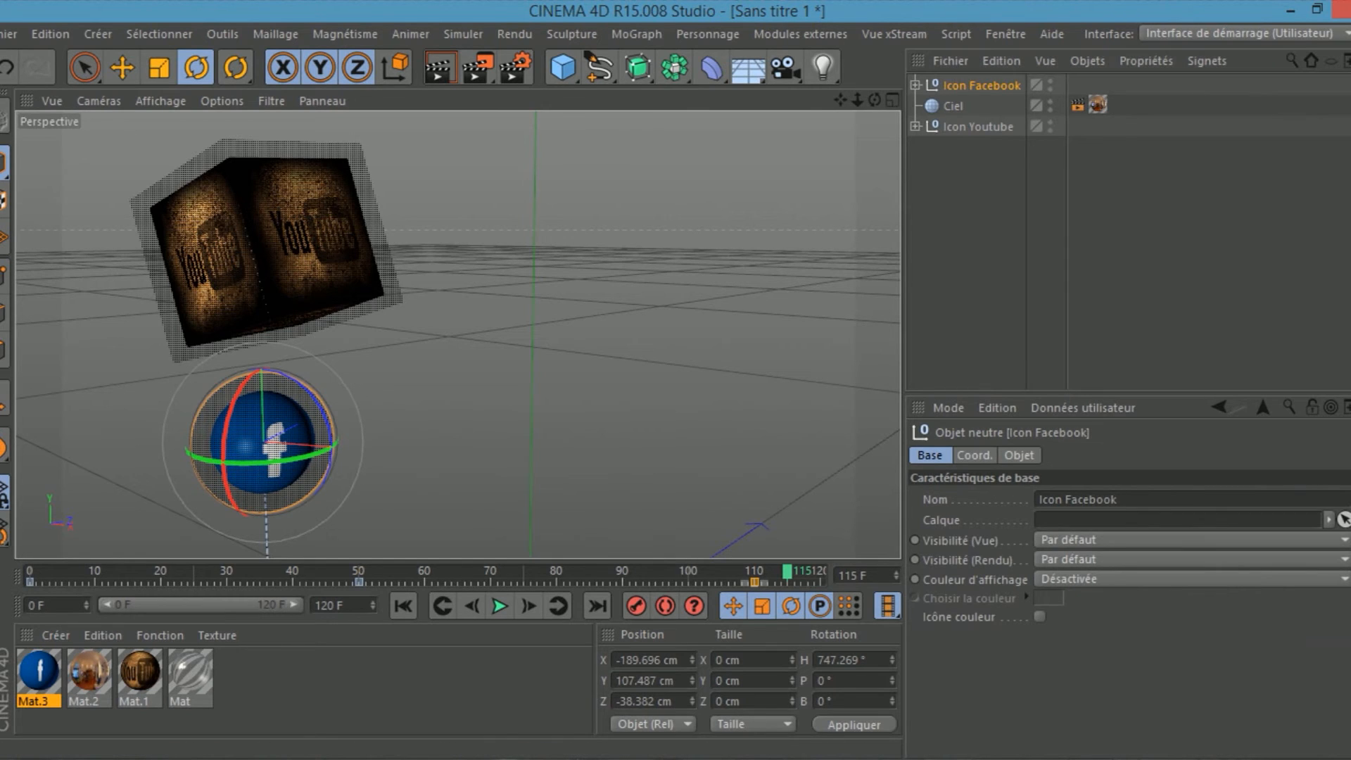
pyautogui.press('Delete')
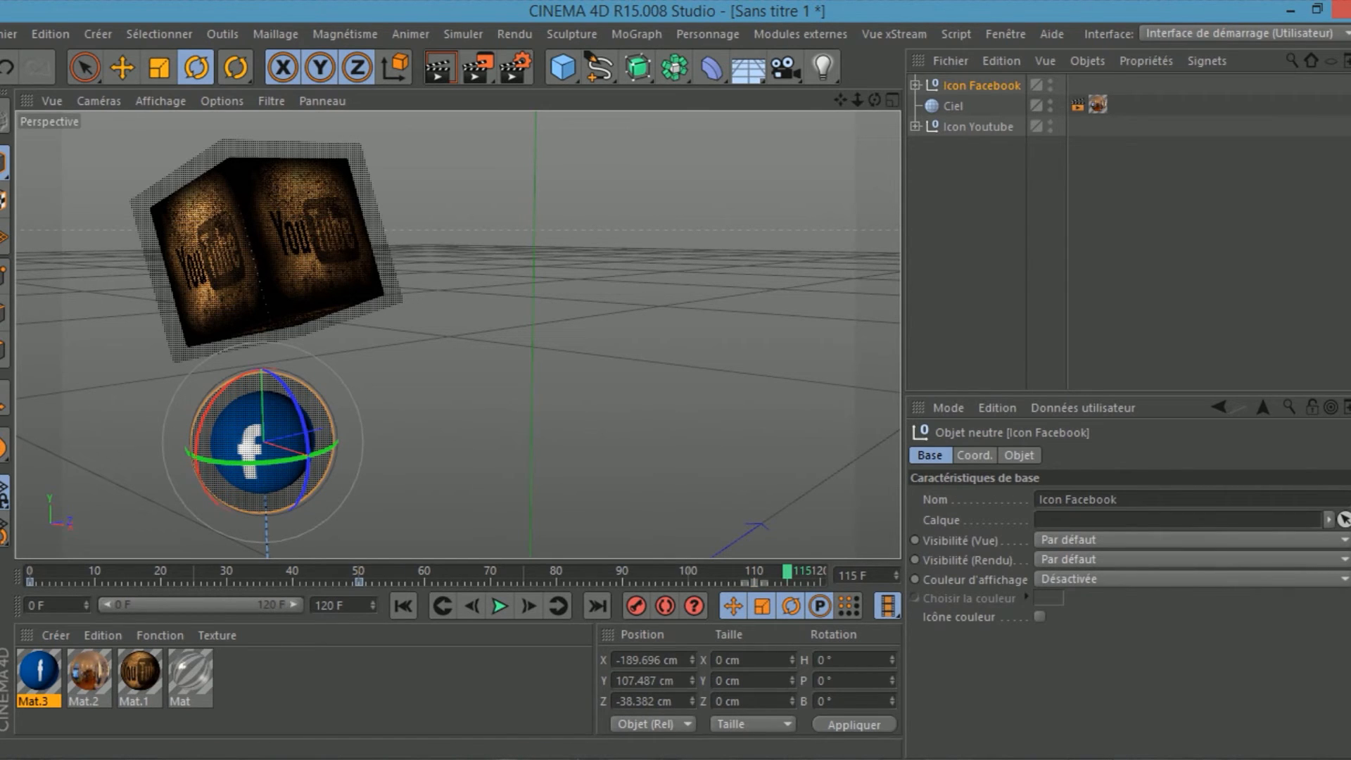
# Record a keyframe for Icon Facebook at frame 110 with a heading of about 391.4°, and play the animation from the start.
pyautogui.moveTo(242, 462); pyautogui.dragTo(457, 455)
pyautogui.moveTo(270, 371); pyautogui.dragTo(311, 494)
pyautogui.click(636, 606)
pyautogui.click(403, 605)
pyautogui.click(498, 606)
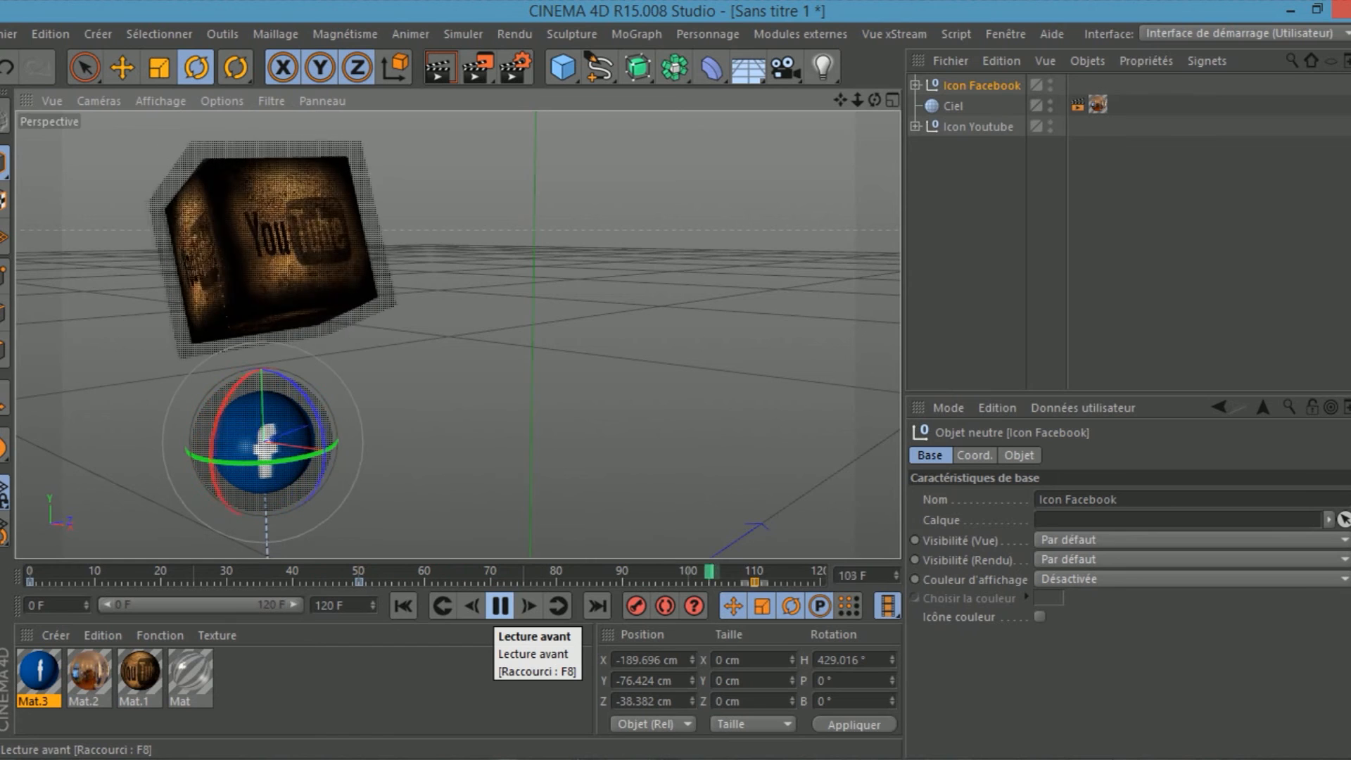
pyautogui.click(499, 606)
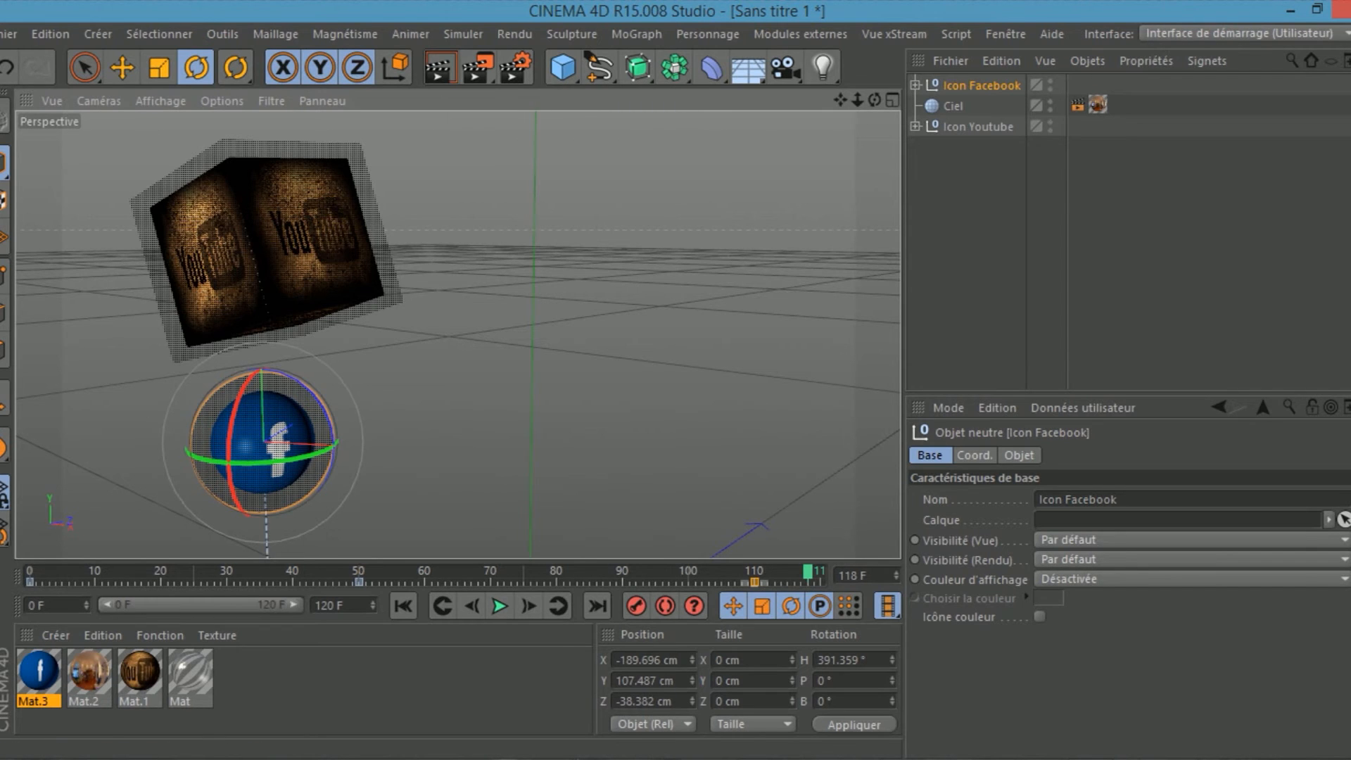
# Scale the Icon Youtube group down to roughly the Facebook sphere's size and check it in a view render and in playback.
pyautogui.click(439, 68)
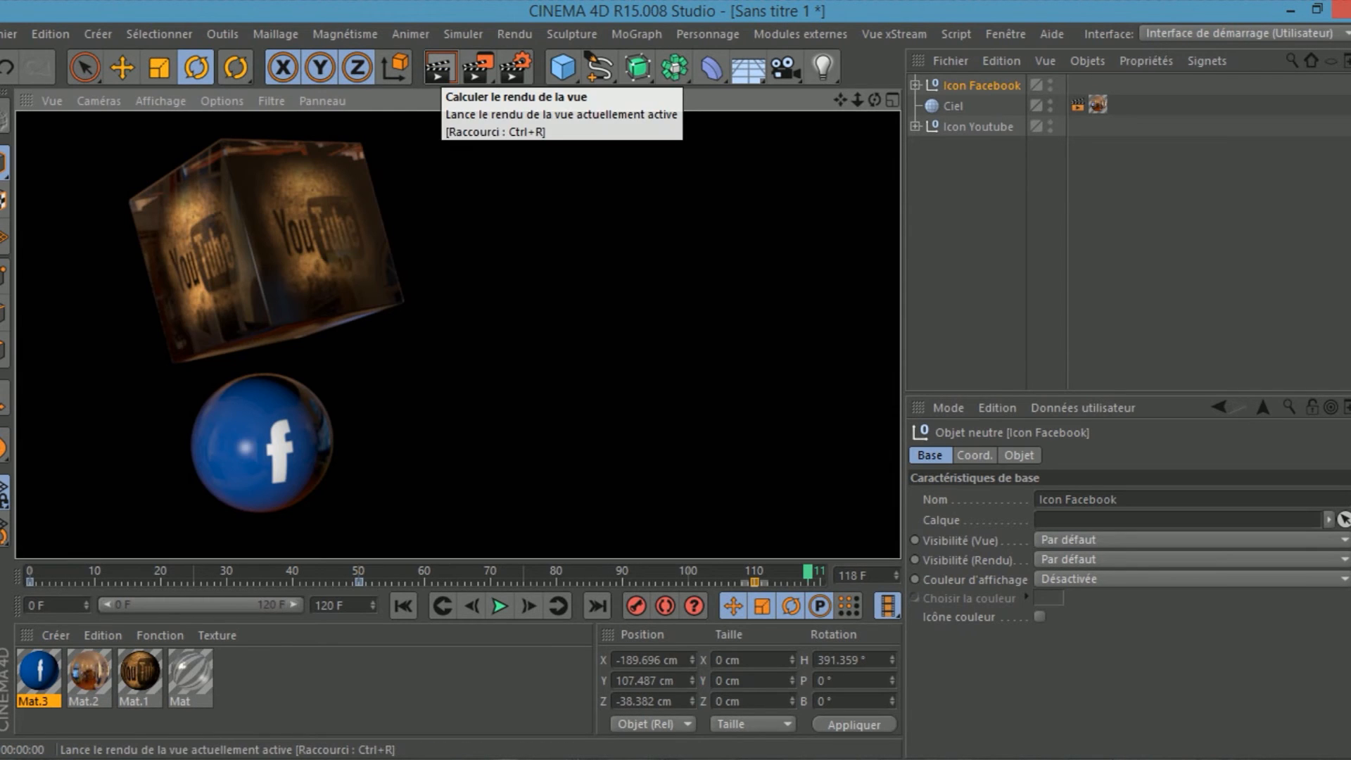
pyautogui.click(978, 126)
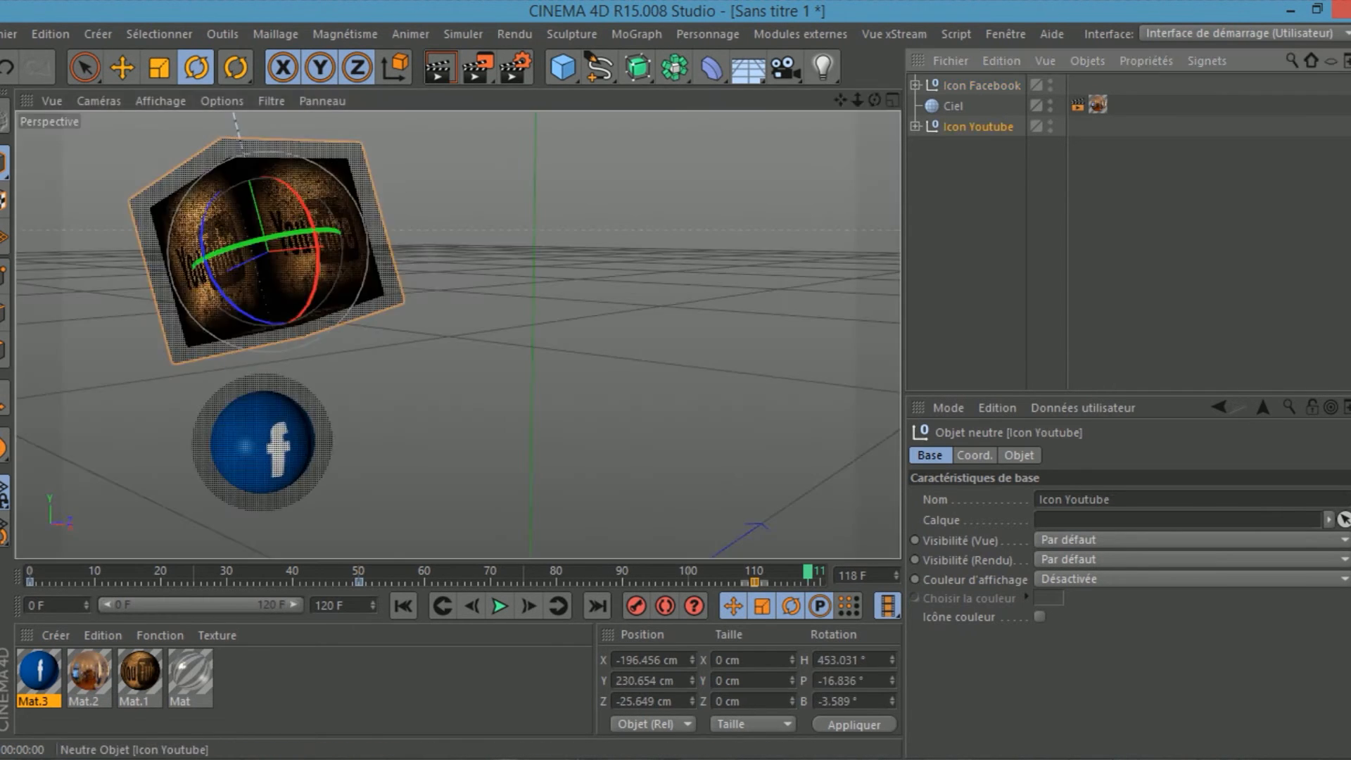
pyautogui.click(160, 67)
pyautogui.moveTo(450, 232); pyautogui.dragTo(327, 242)
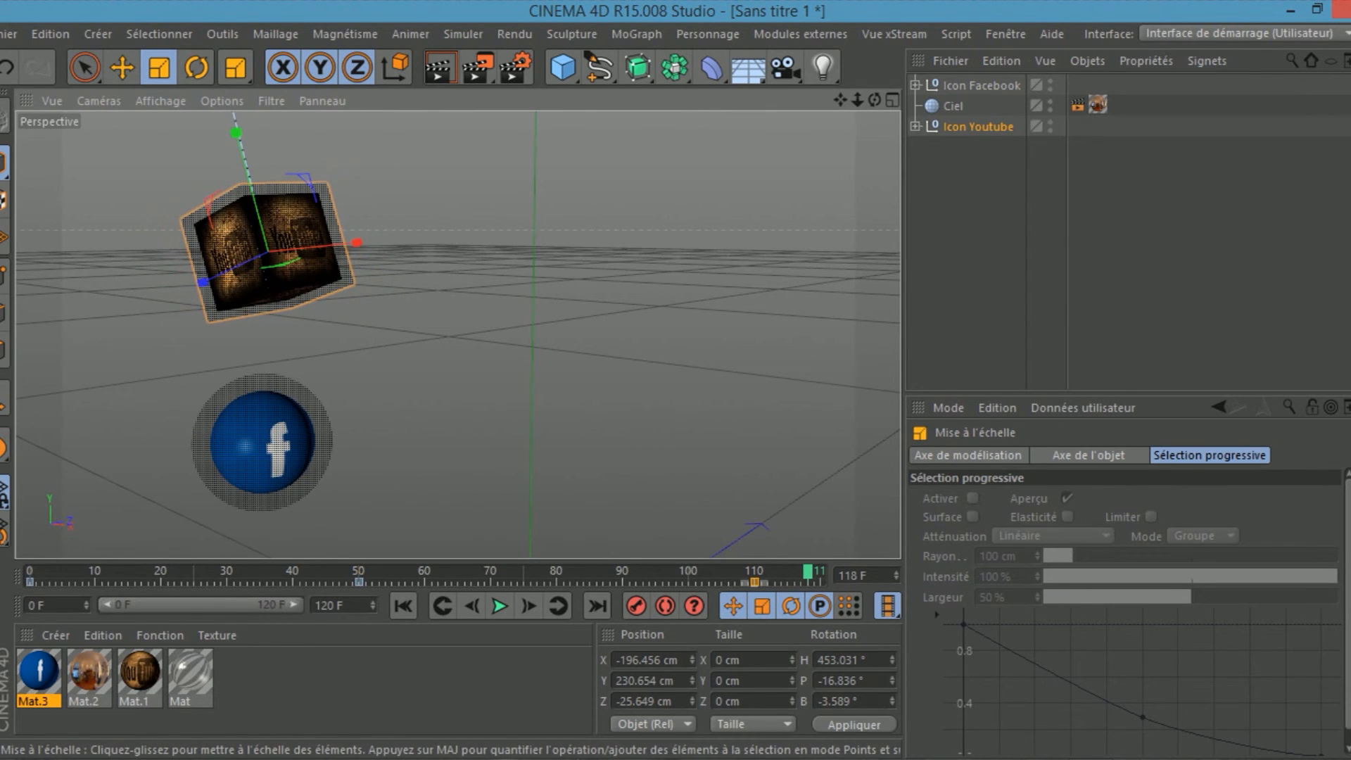
pyautogui.click(437, 68)
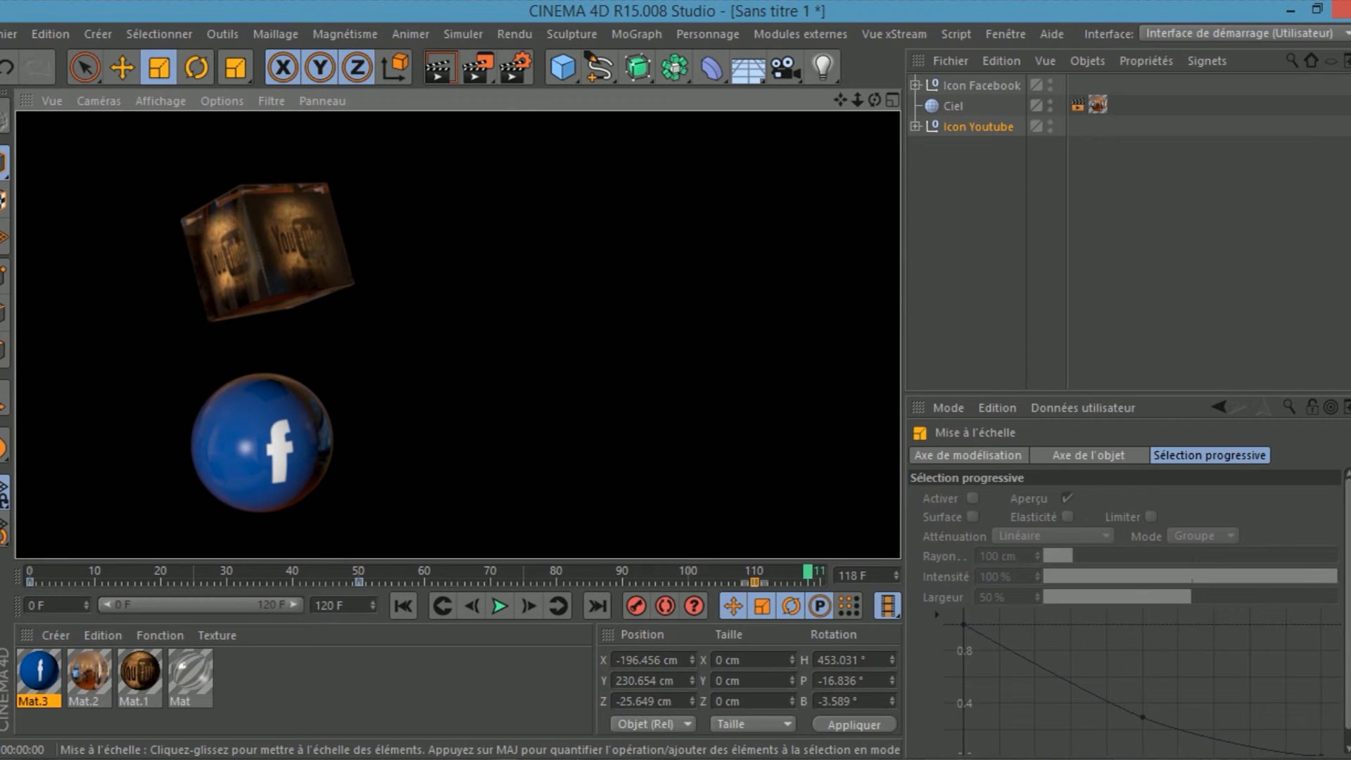
pyautogui.click(403, 605)
pyautogui.click(499, 606)
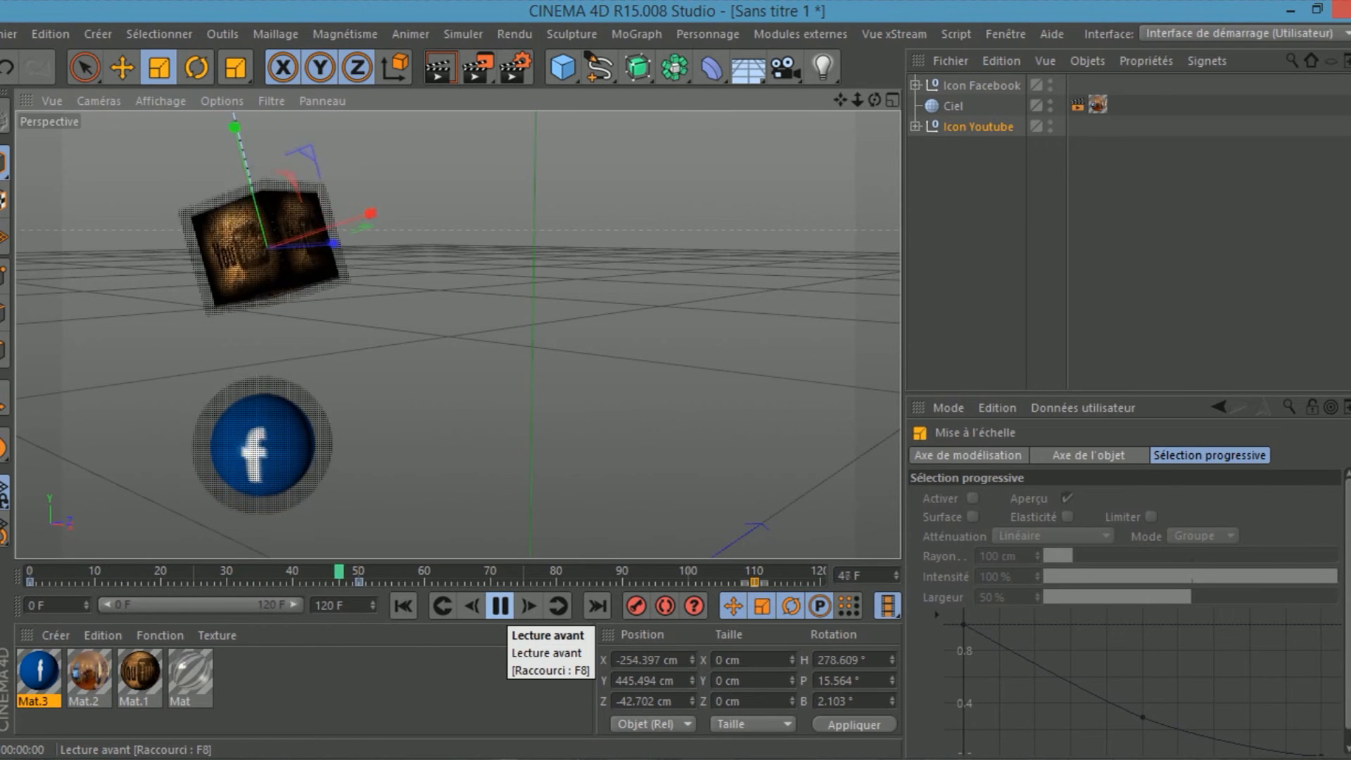
# Stop the animation at frame 0 and set the render settings' saved image format to PNG with the alpha channel enabled.
pyautogui.click(500, 605)
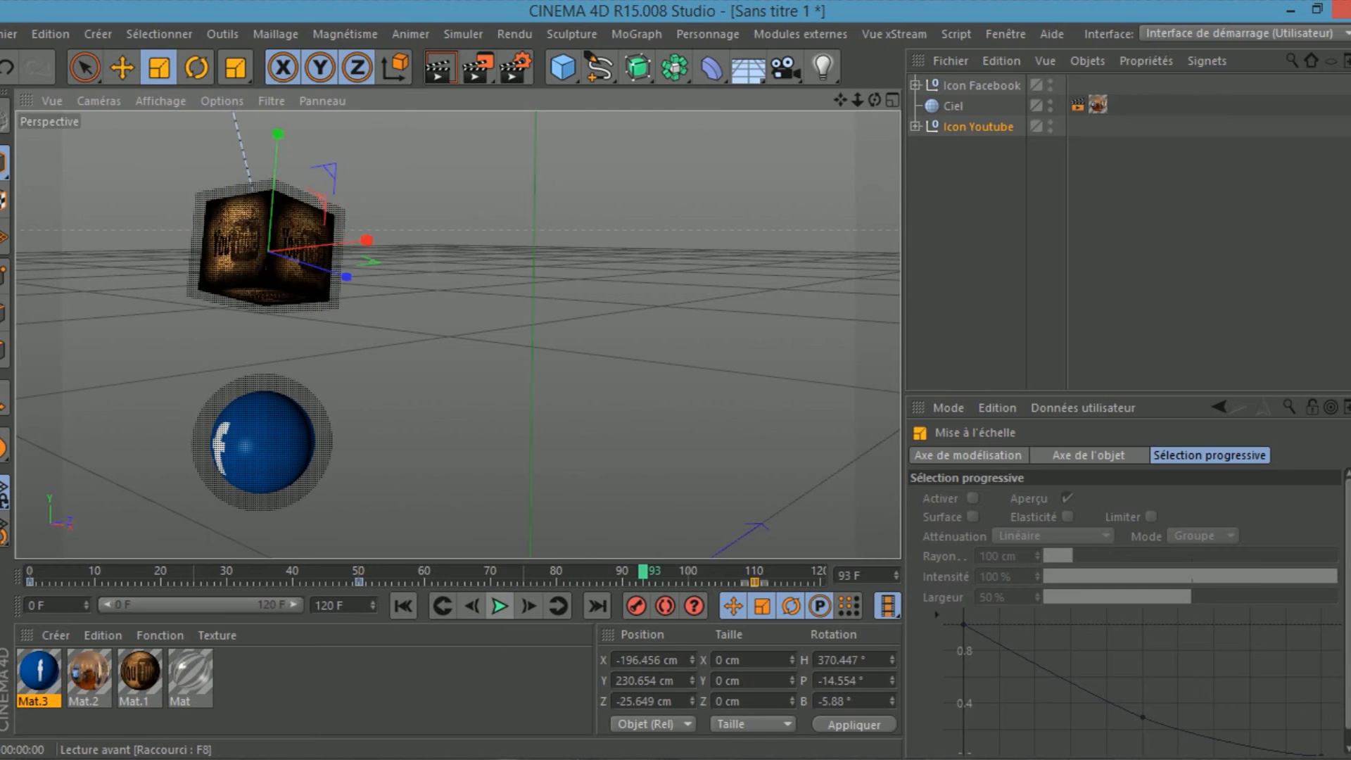
pyautogui.click(403, 606)
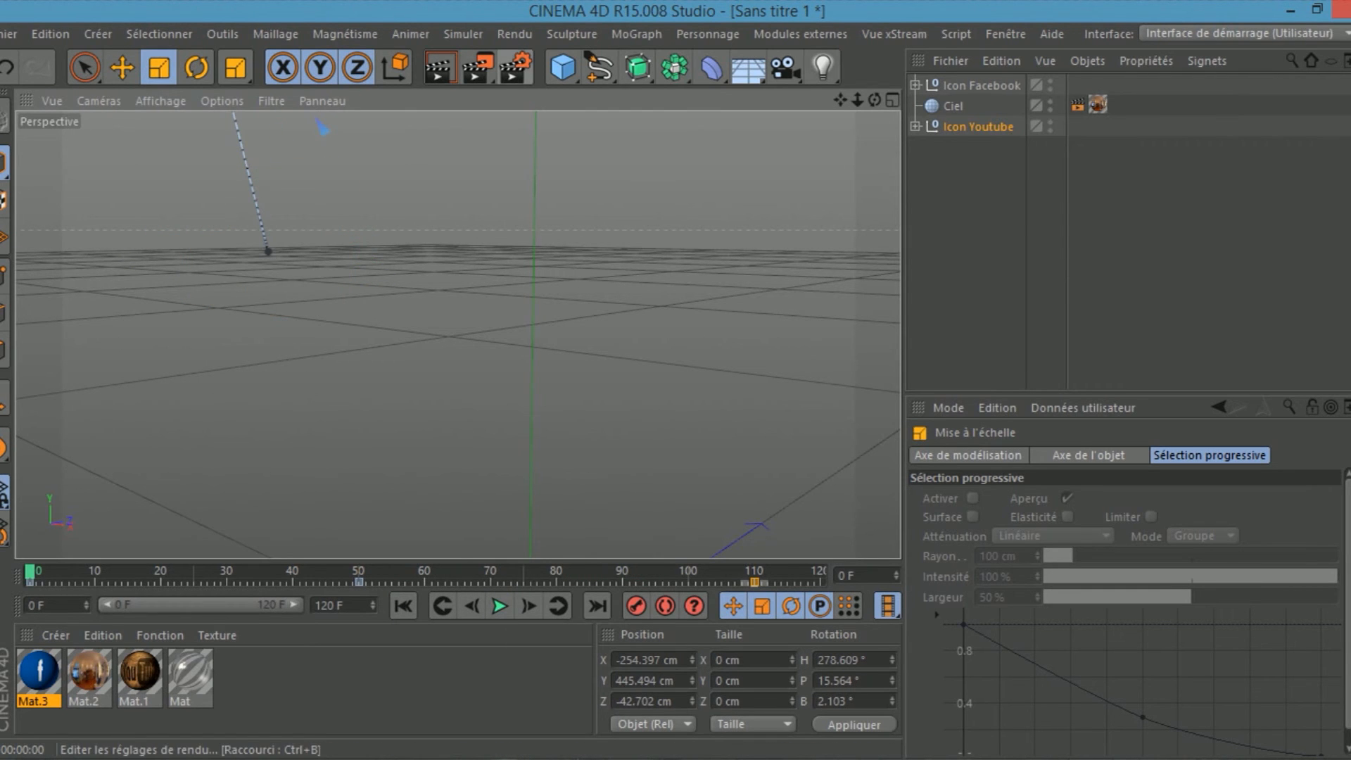
pyautogui.click(515, 67)
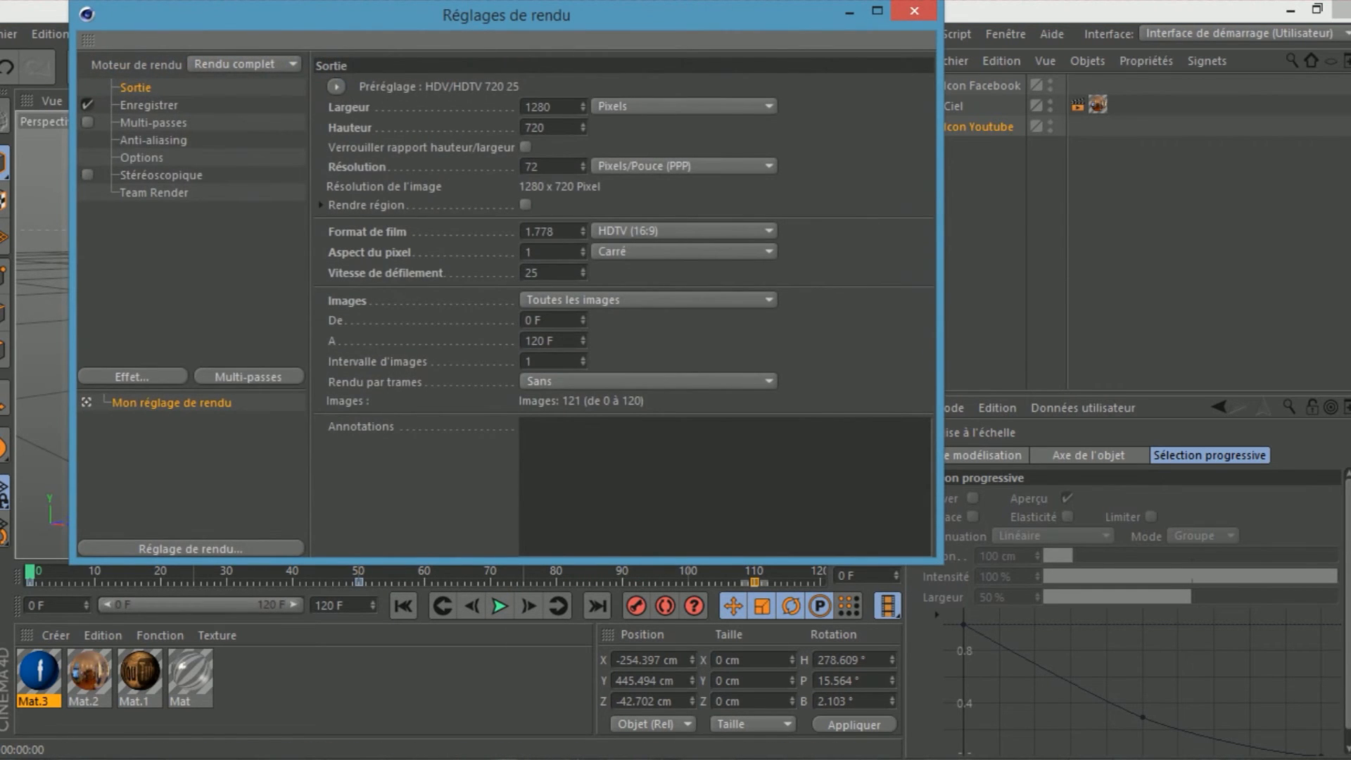
pyautogui.click(148, 106)
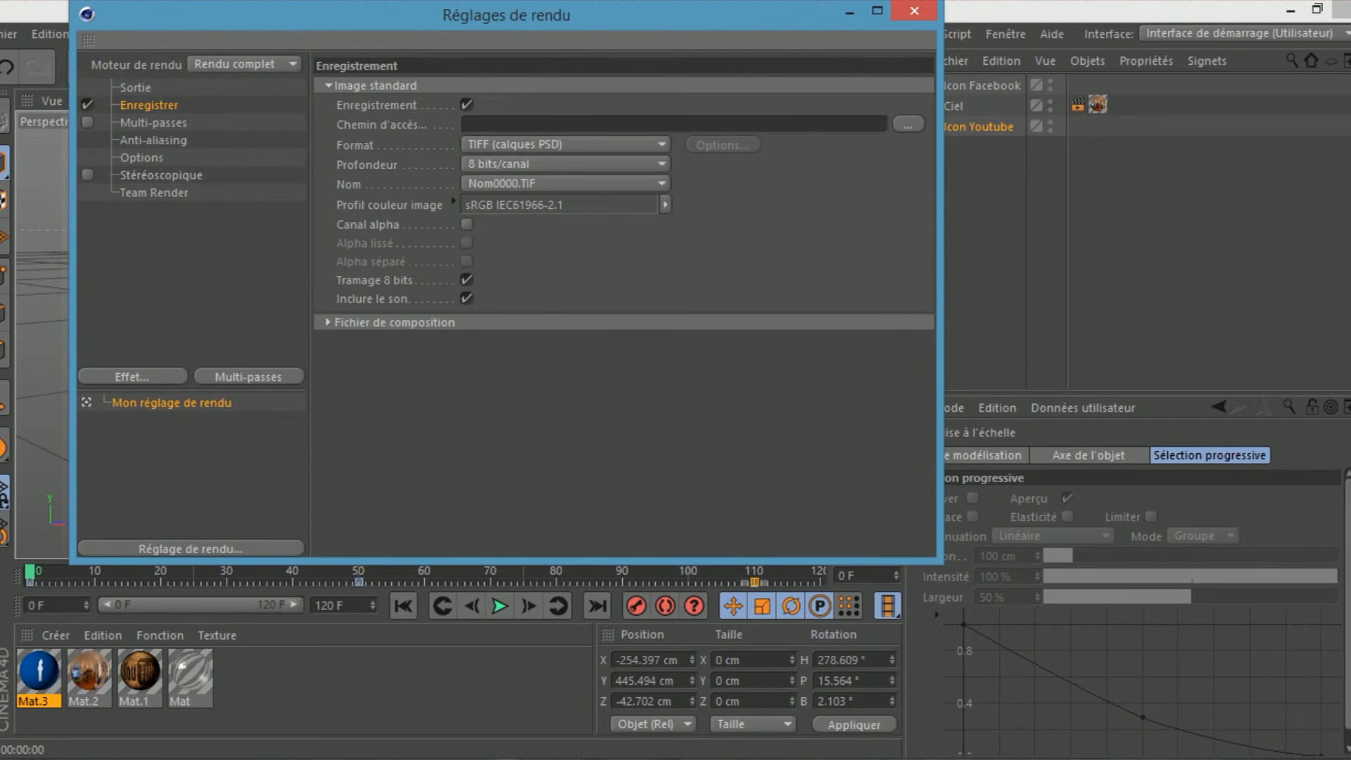
pyautogui.click(565, 145)
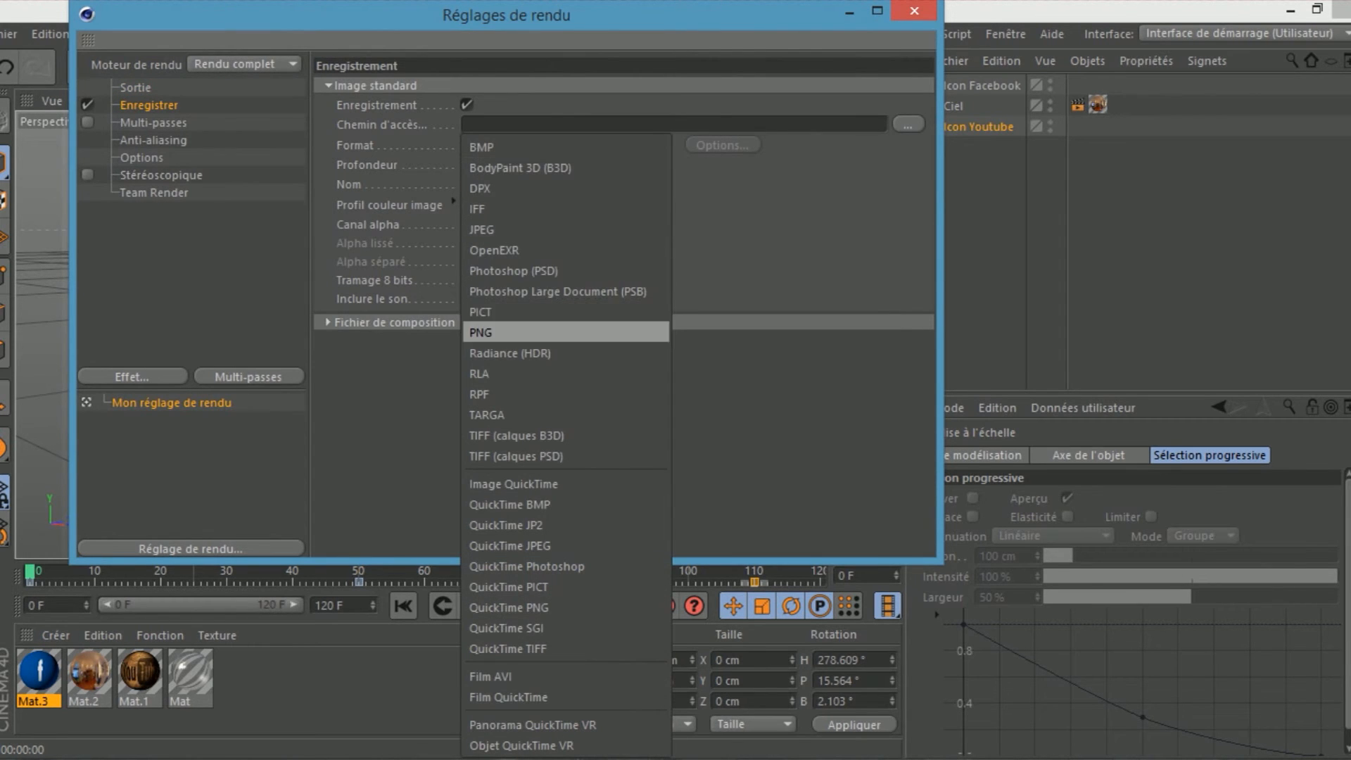
pyautogui.click(565, 333)
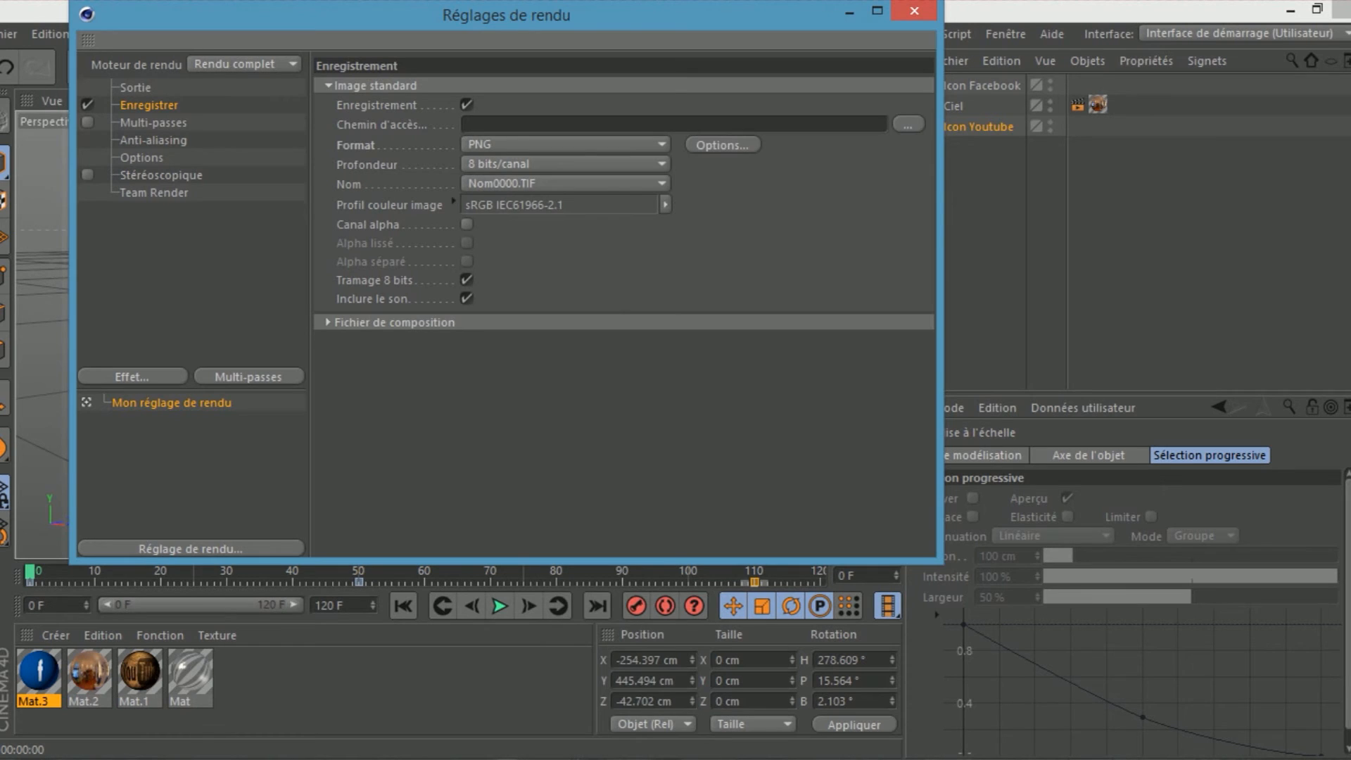
pyautogui.click(467, 225)
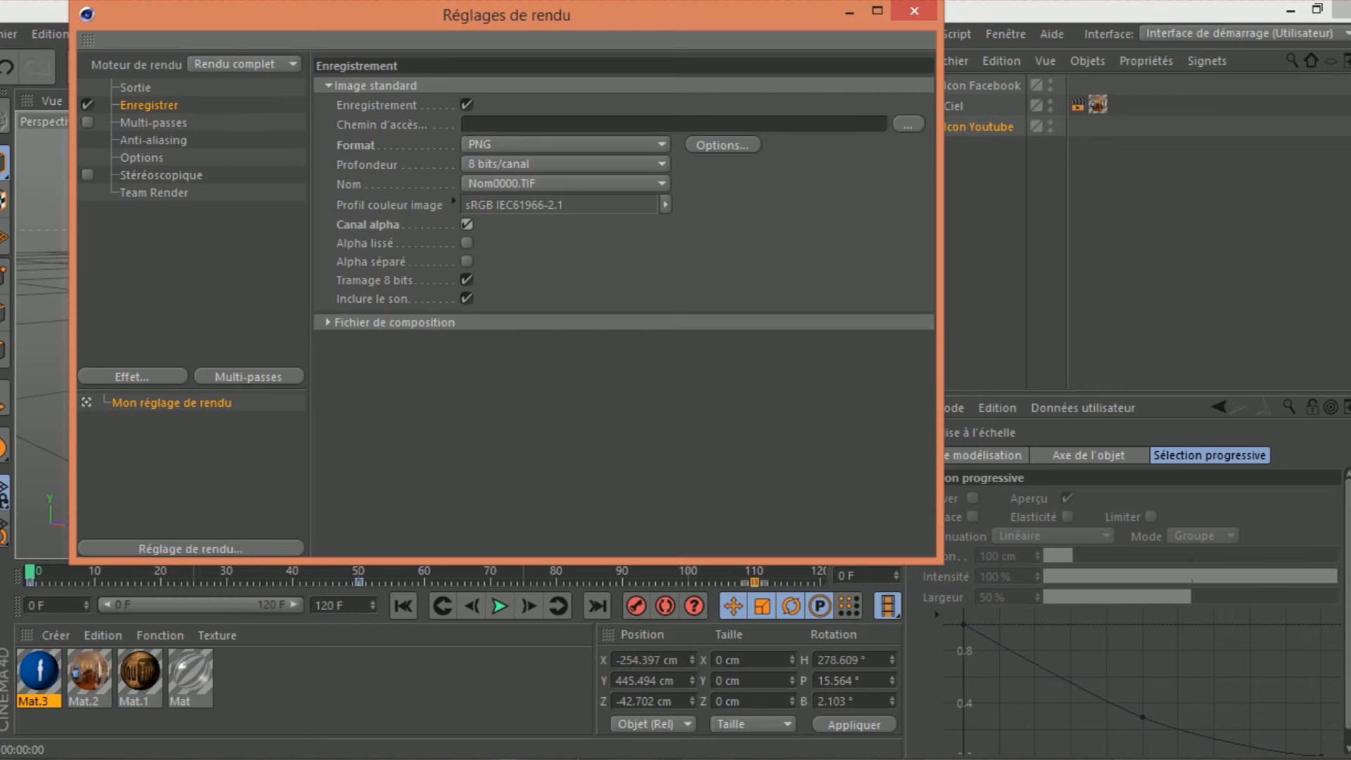
# Review the anti-aliasing settings and the frame range used for the render output.
pyautogui.click(153, 140)
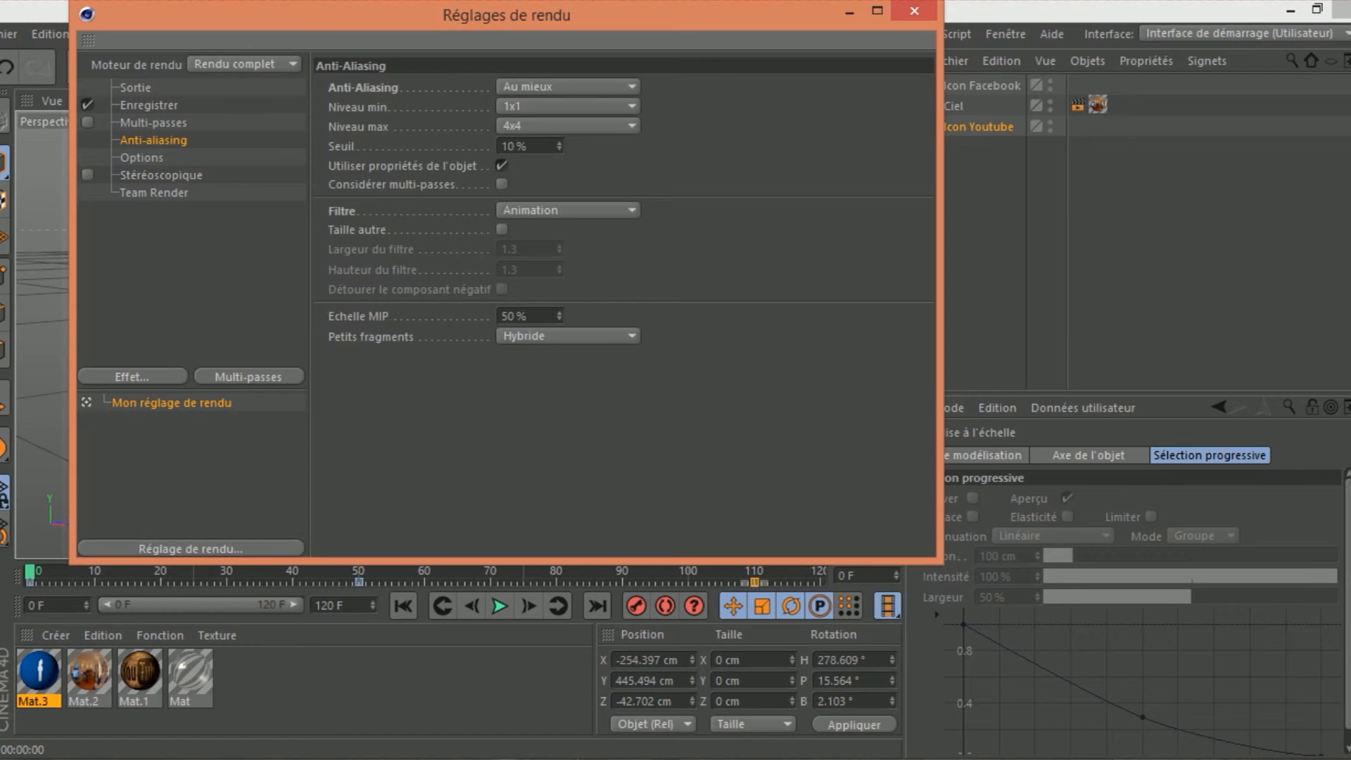
pyautogui.click(135, 87)
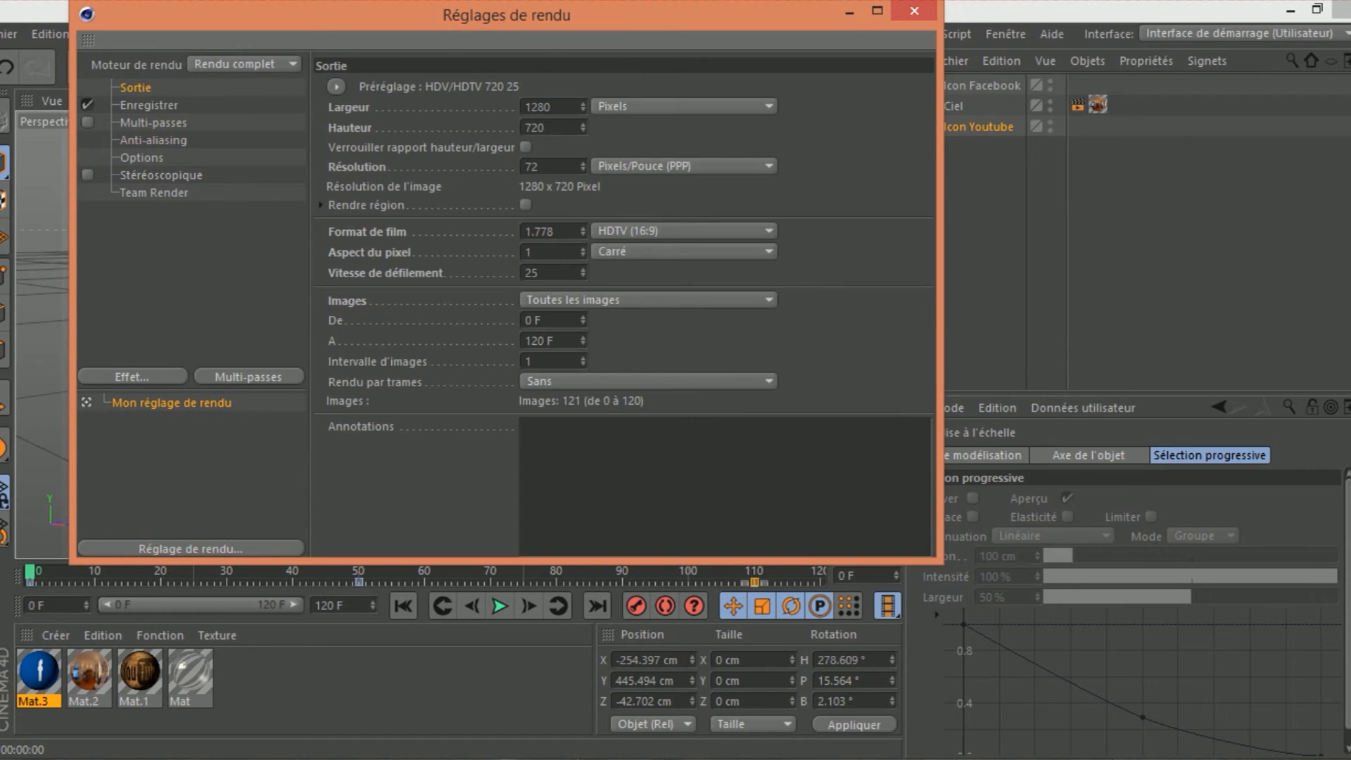
pyautogui.click(648, 300)
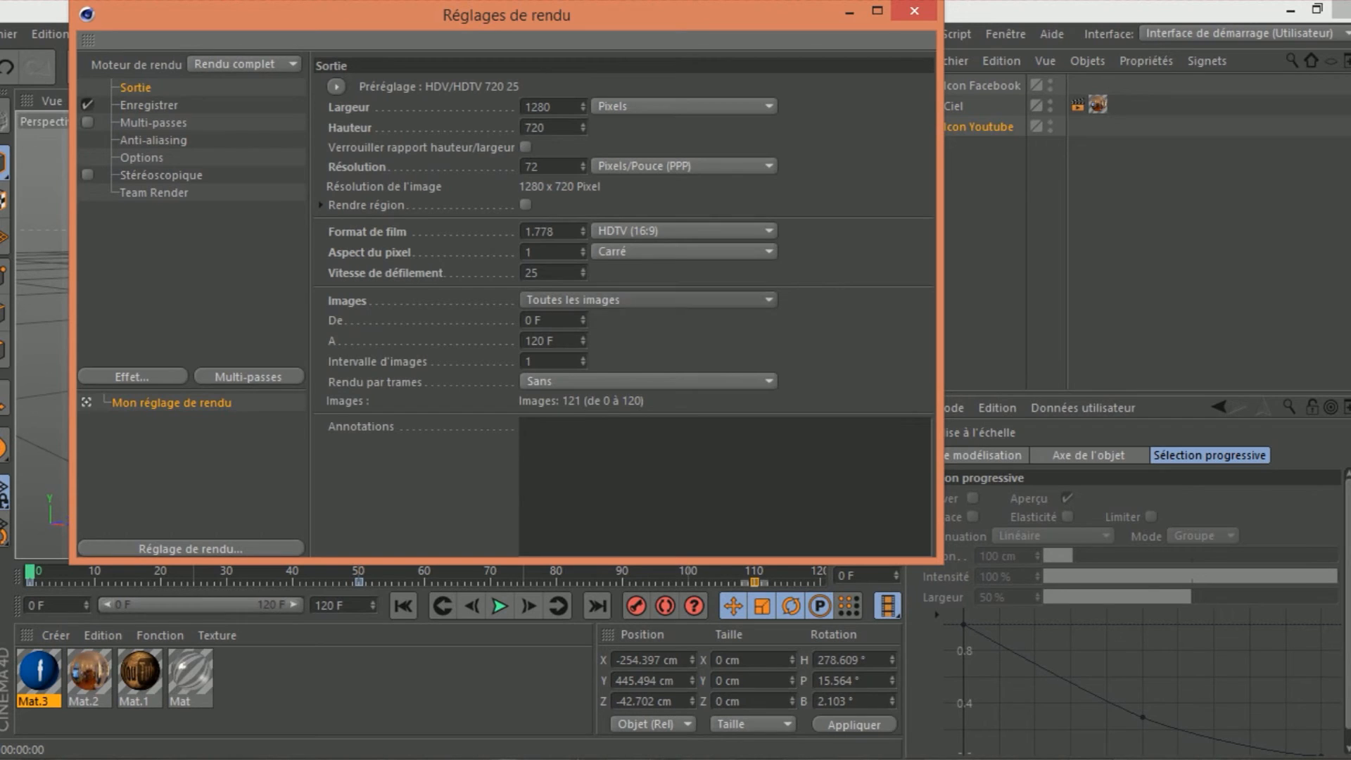
pyautogui.click(648, 301)
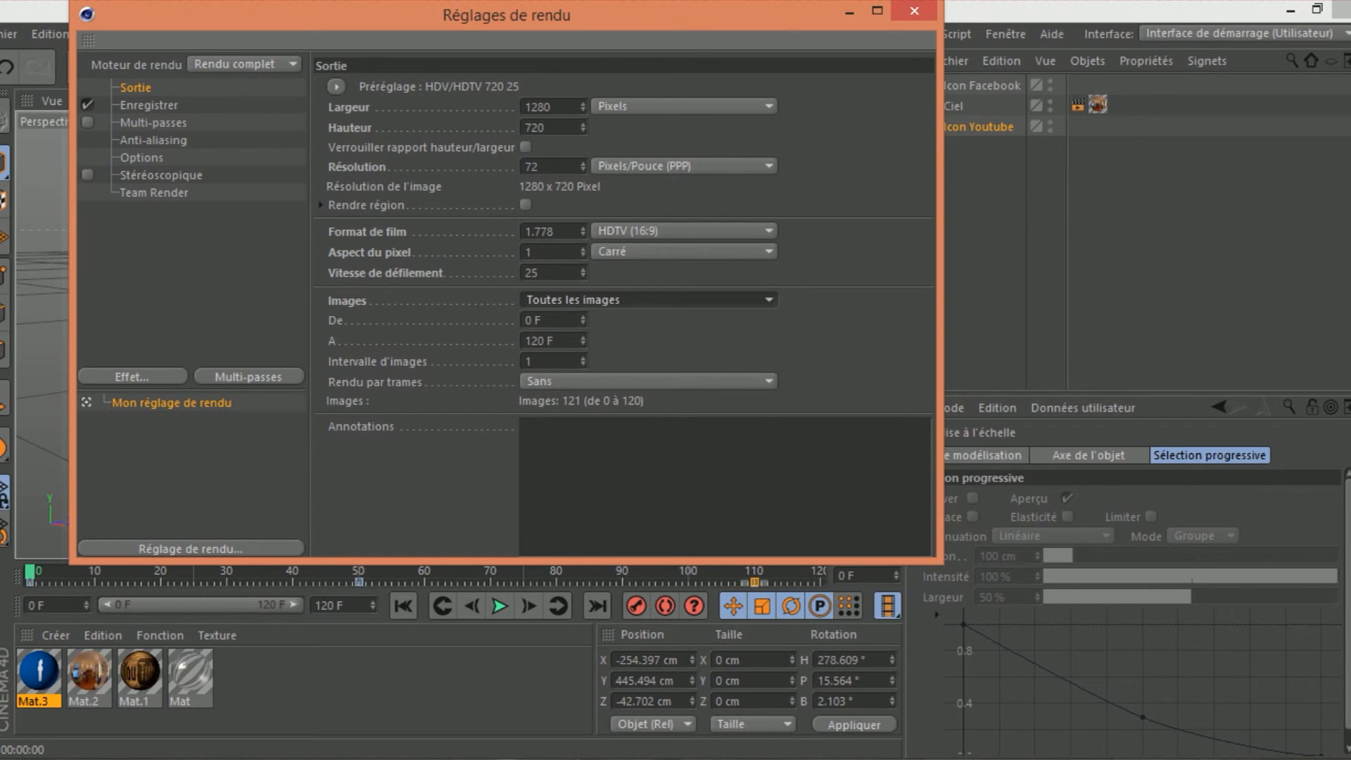
# Set the render save path to a file named Icon in a new desktop folder named Animation Icone.
pyautogui.click(148, 105)
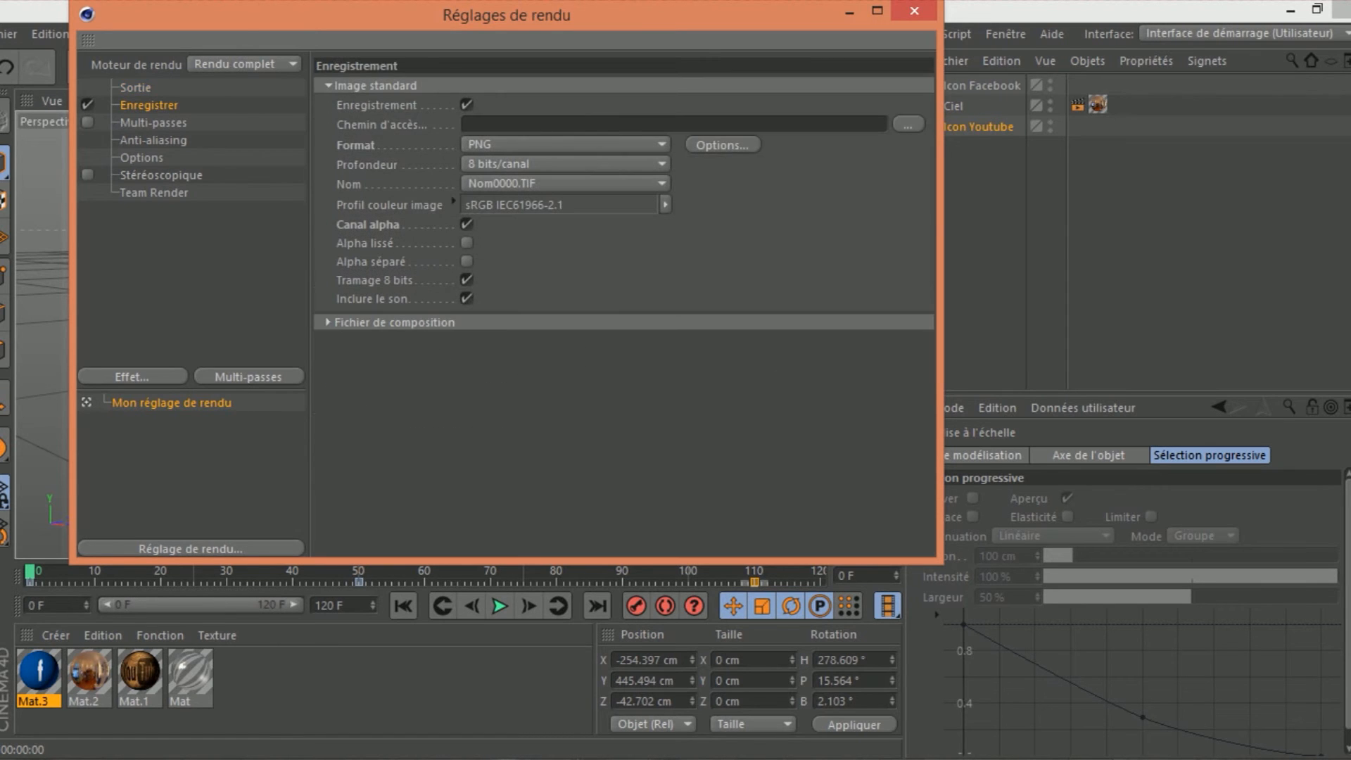
pyautogui.click(908, 124)
pyautogui.click(177, 175)
pyautogui.rightClick(750, 245)
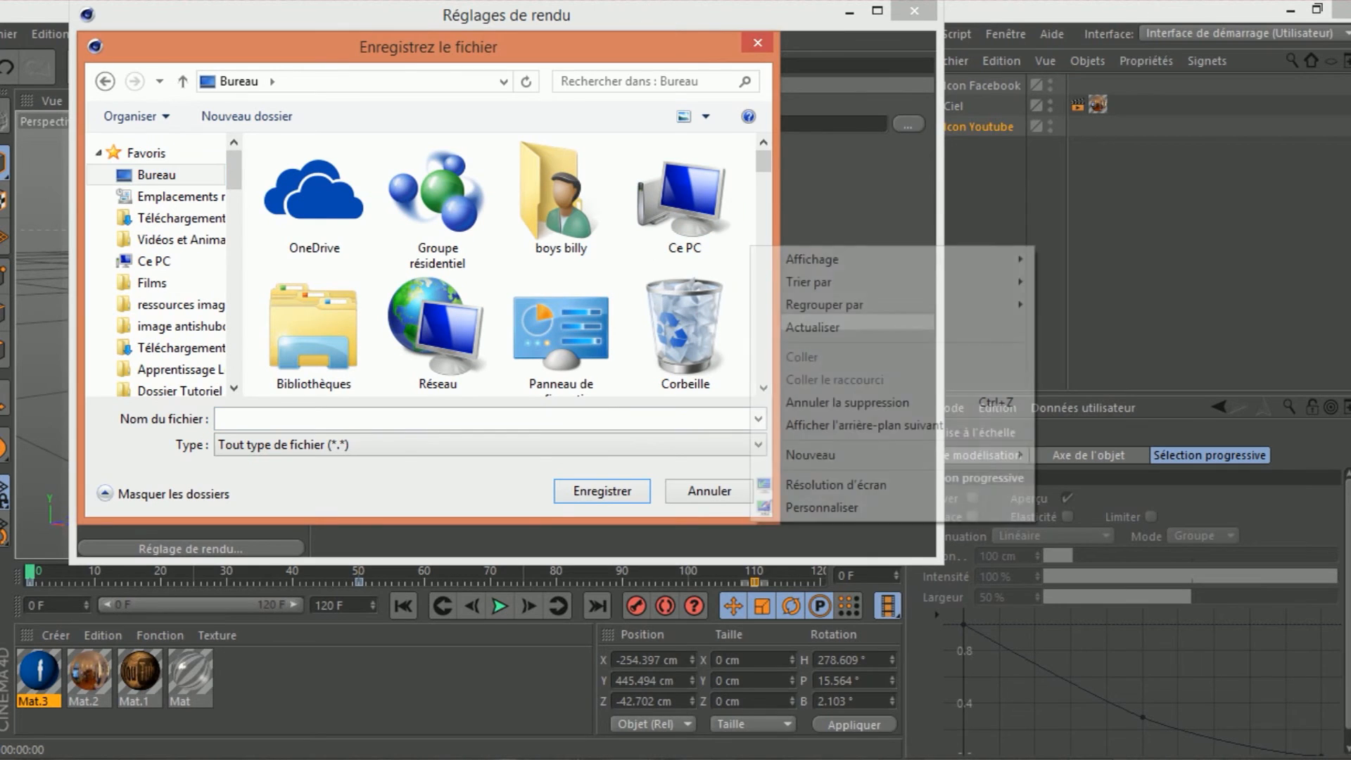
pyautogui.moveTo(915, 454)
pyautogui.click(1059, 453)
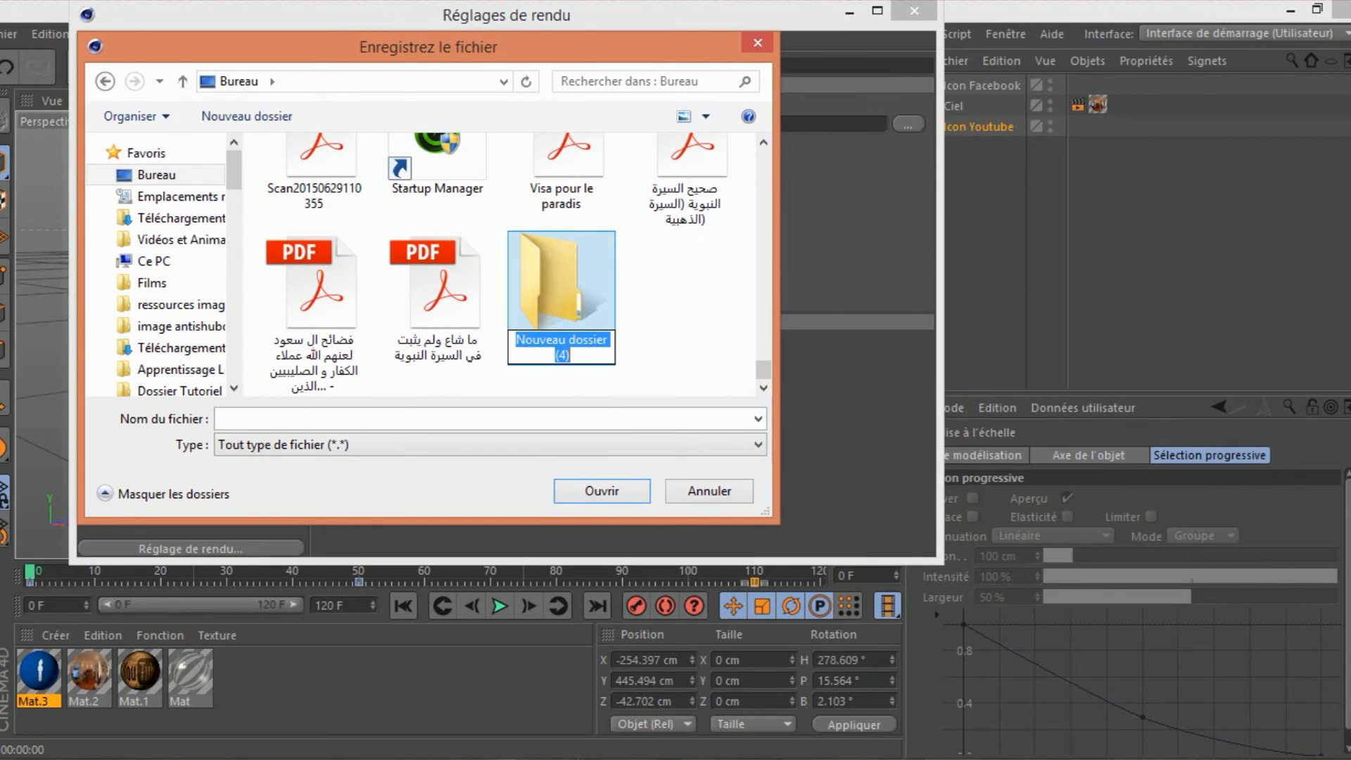
pyautogui.write('An')
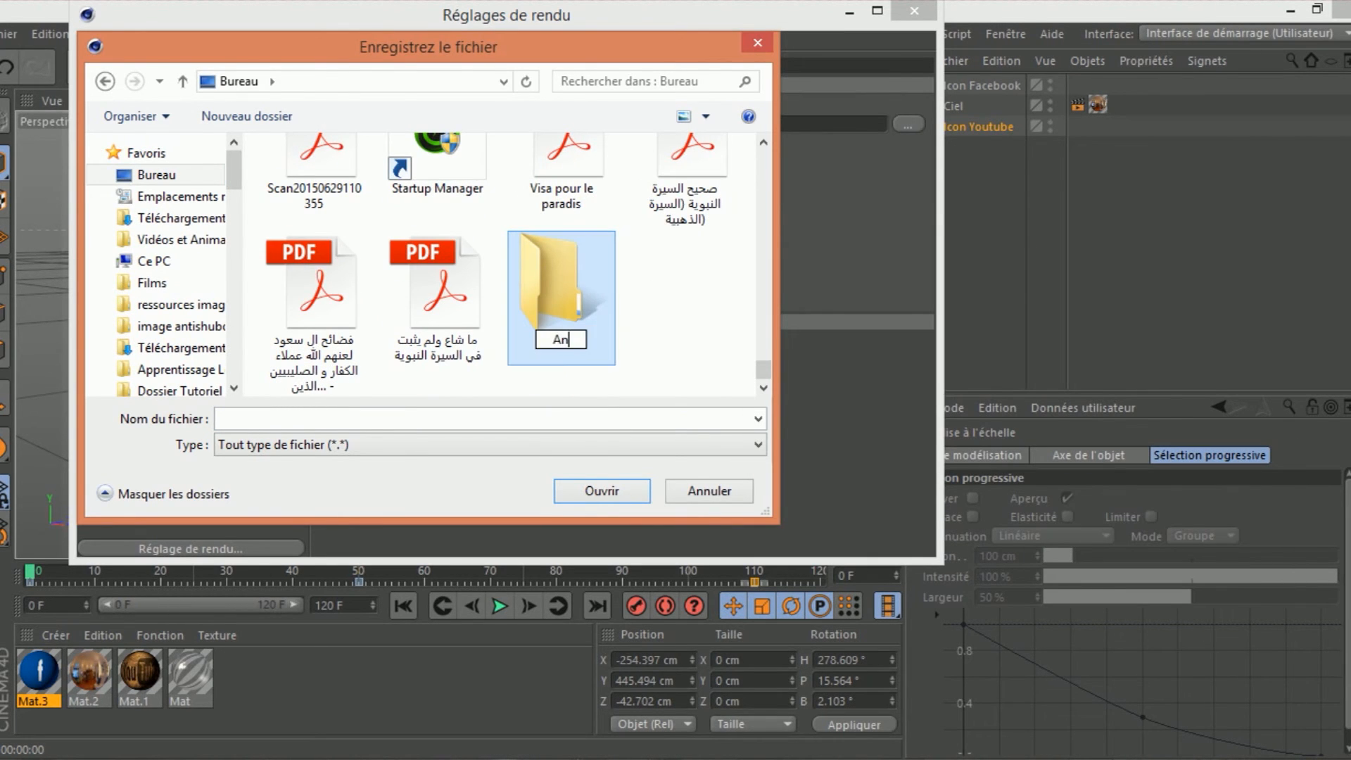
pyautogui.write('imation ')
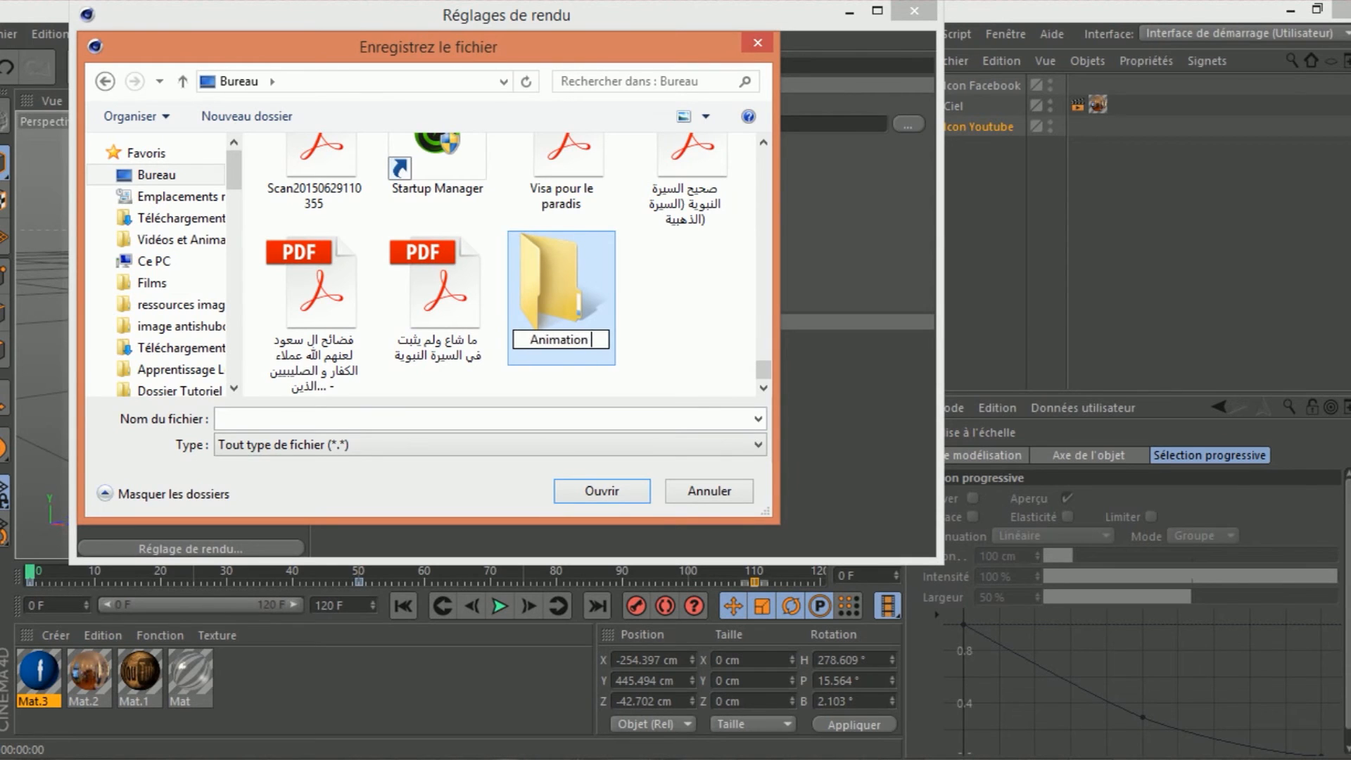
pyautogui.write('Icone')
pyautogui.press('Return')
pyautogui.press('Return')
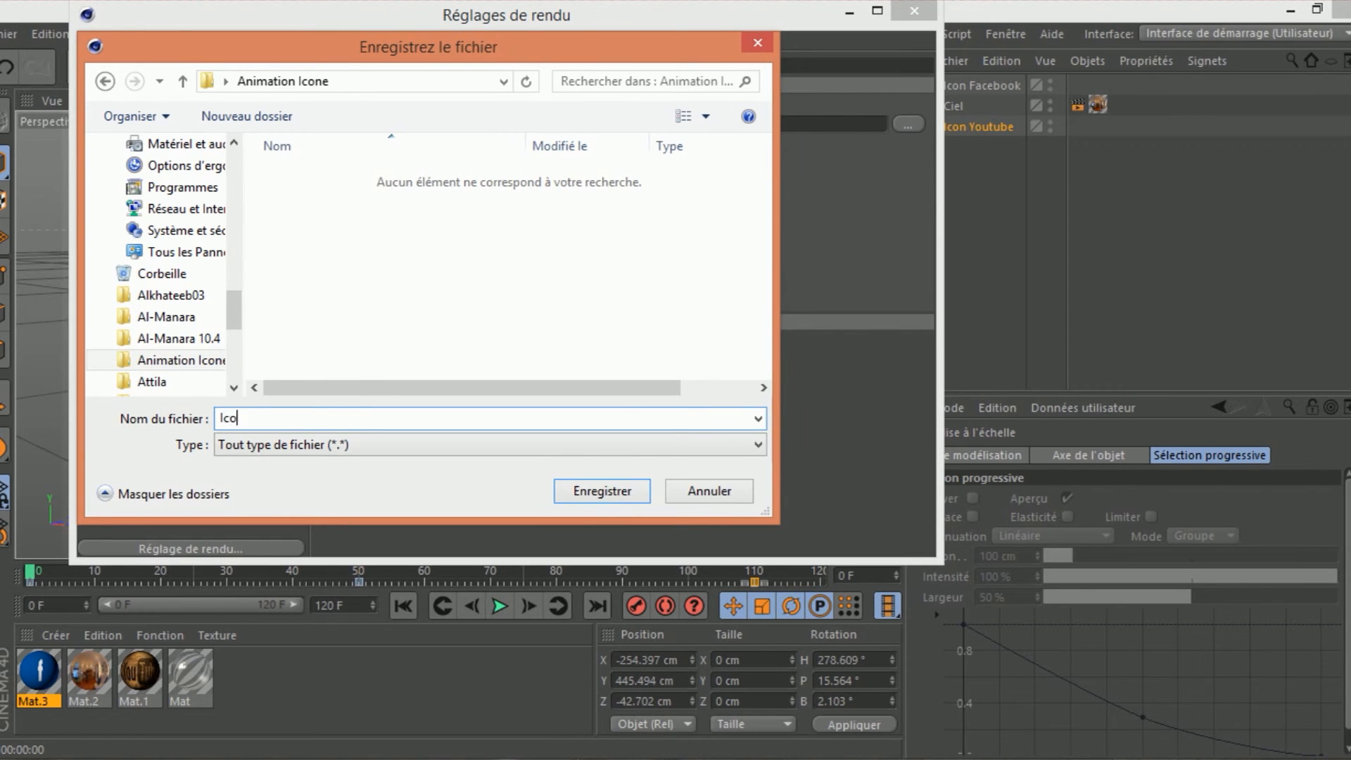
pyautogui.press('Return')
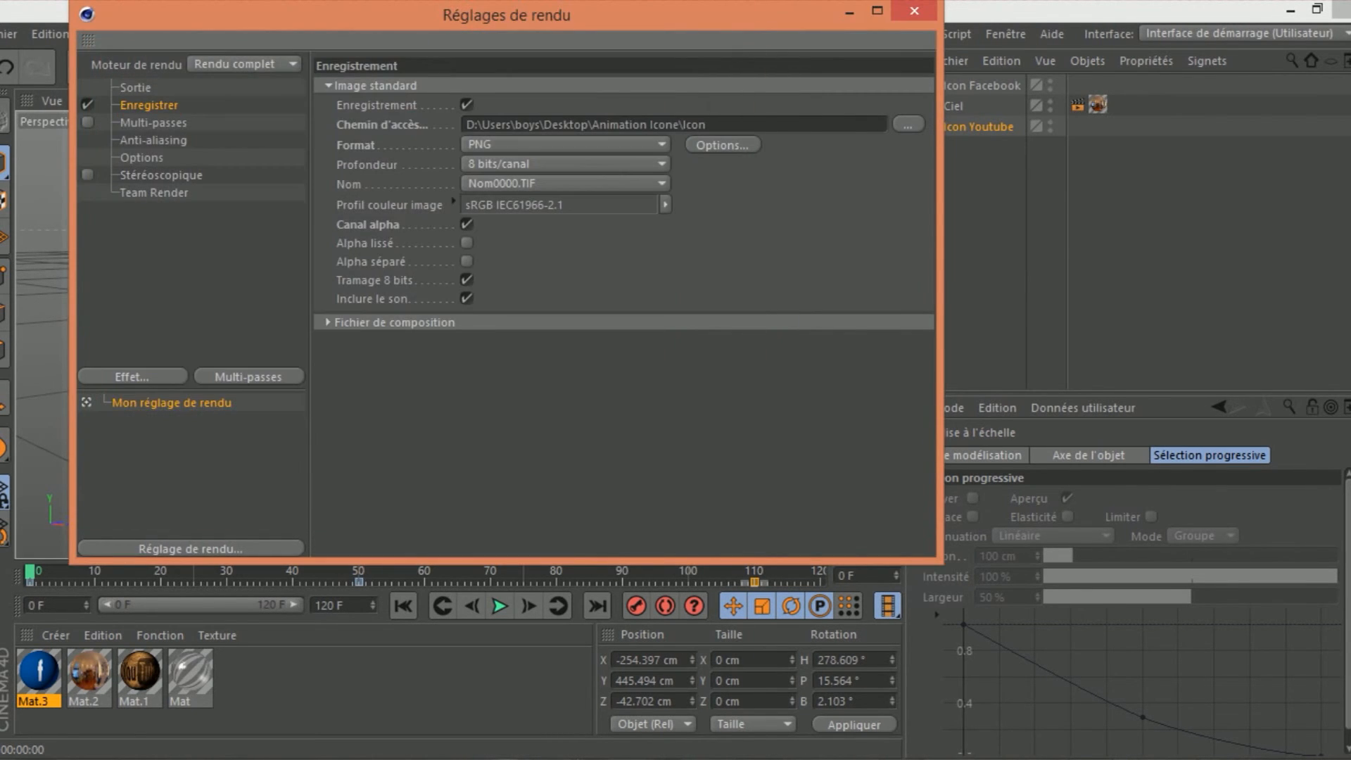
# Render all frames from 0 to 120 in the picture viewer and close the viewer after checking the finished render.
pyautogui.click(914, 11)
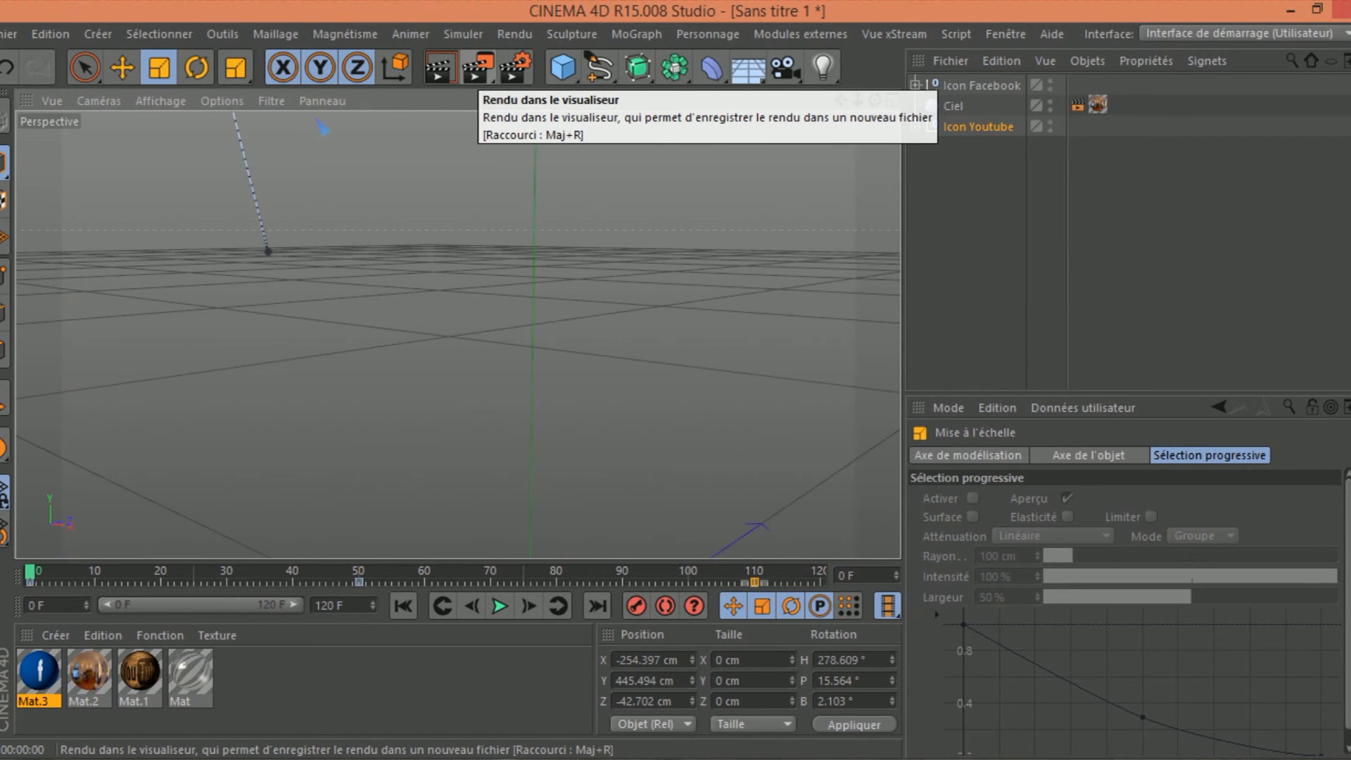
pyautogui.click(476, 68)
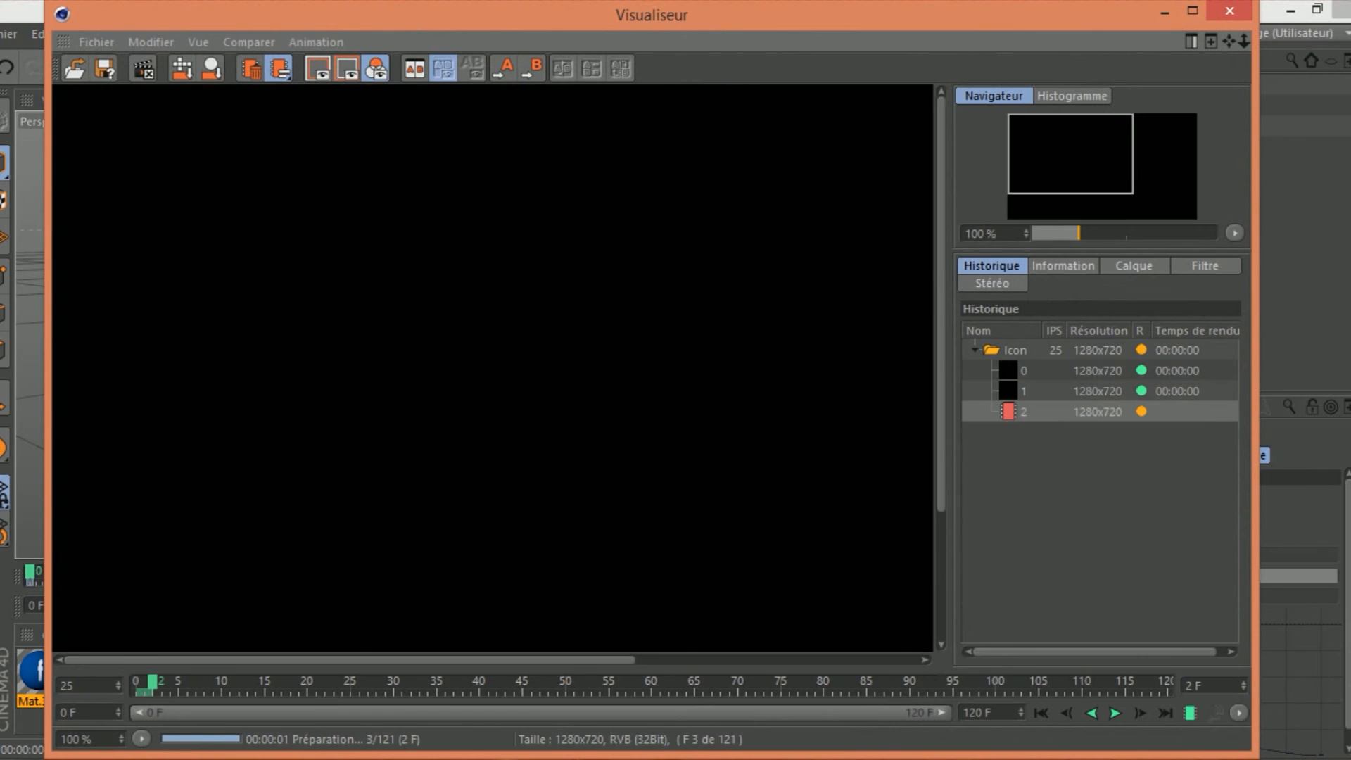
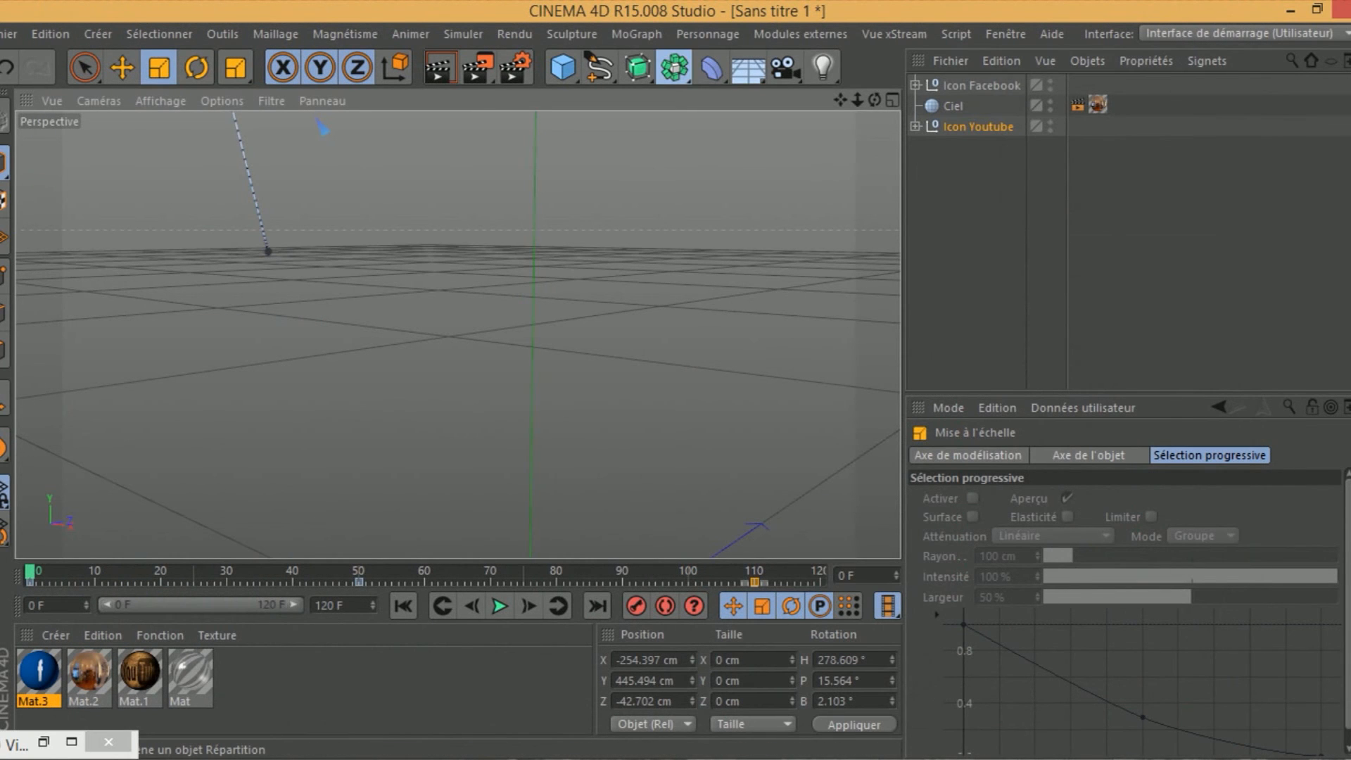
pyautogui.click(674, 69)
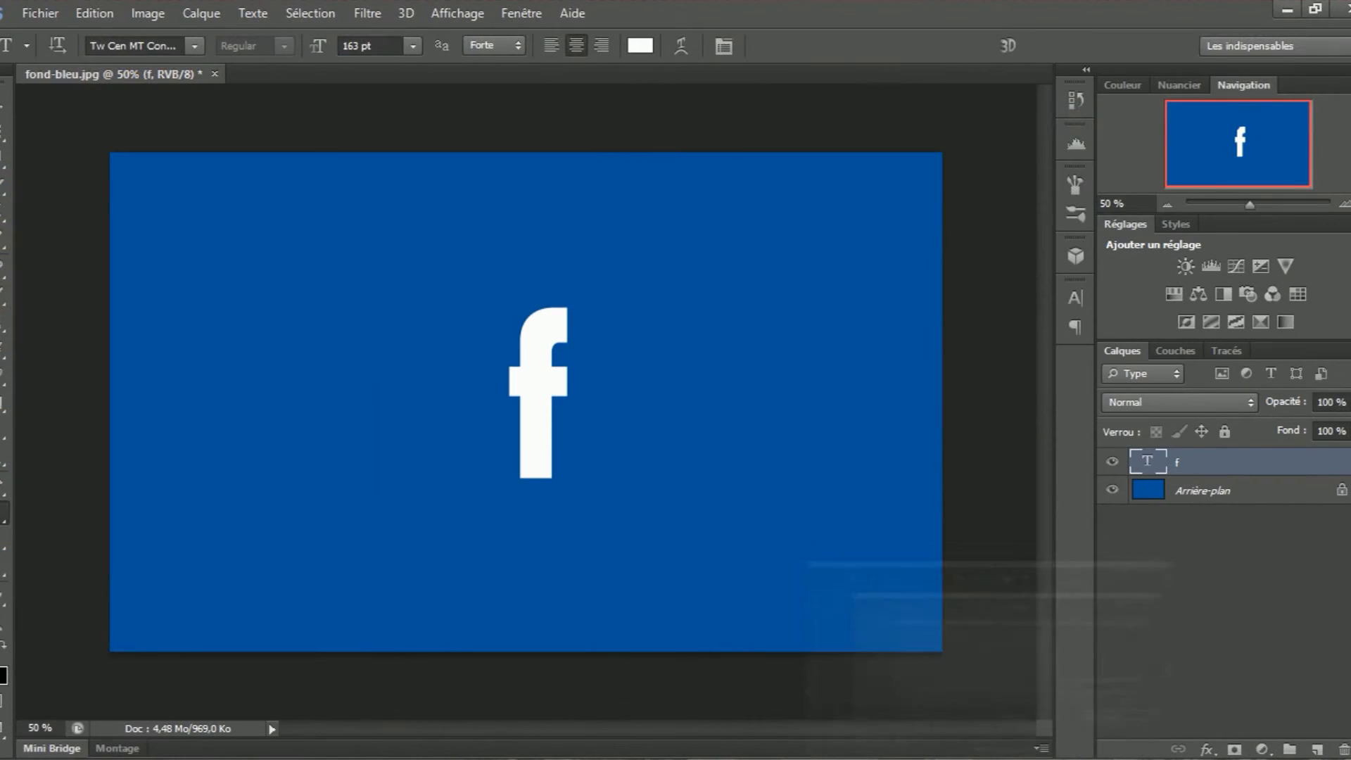
pyautogui.click(1287, 10)
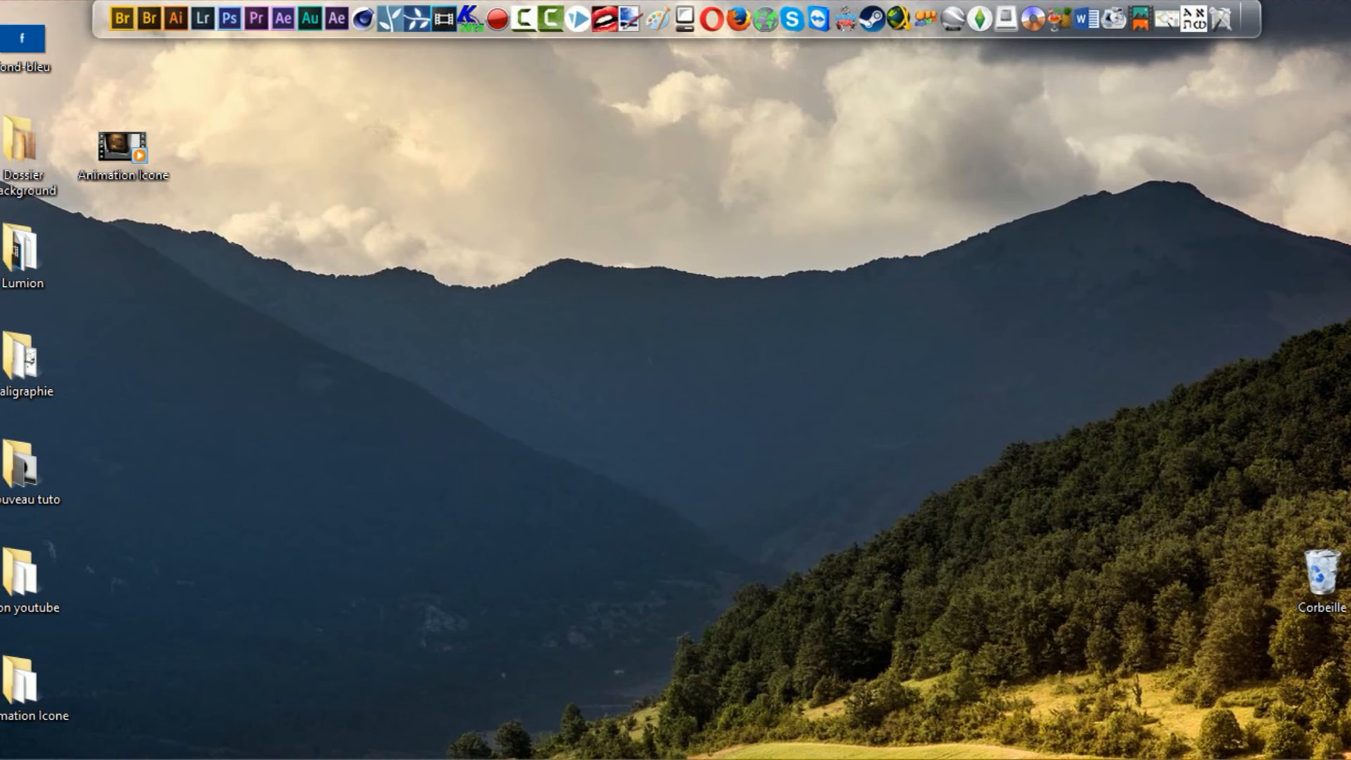
pyautogui.click(444, 19)
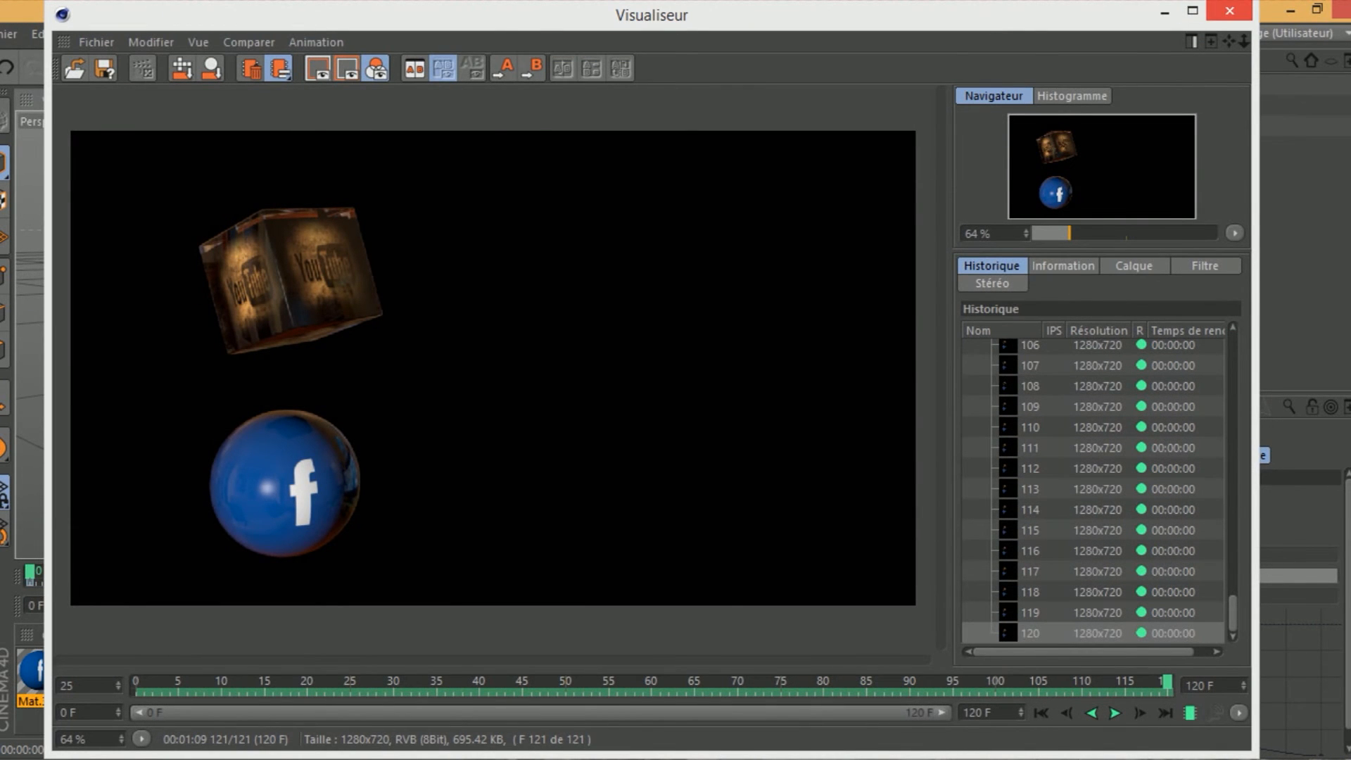
pyautogui.click(1229, 11)
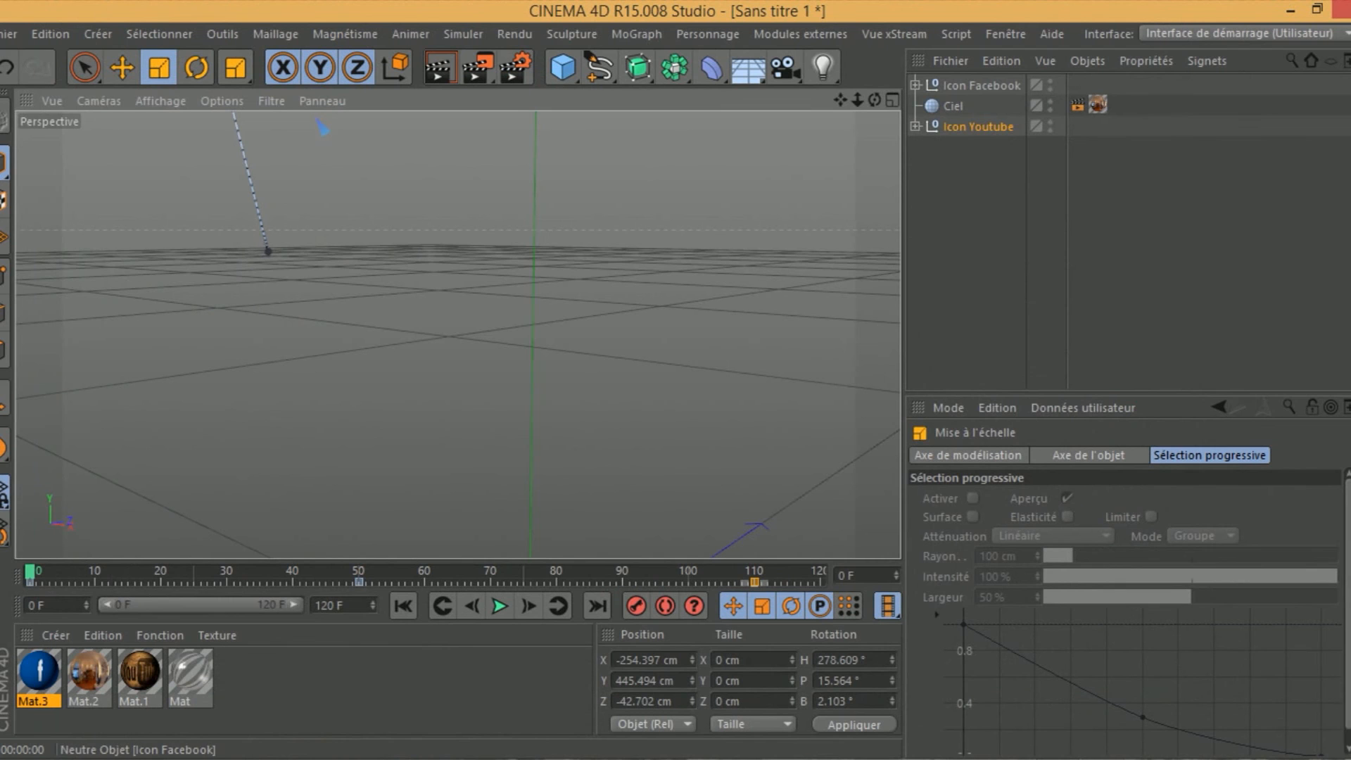
# At frame 64, duplicate the glass cube of the Icon Youtube group and place the copy at the top of that group.
pyautogui.click(978, 127)
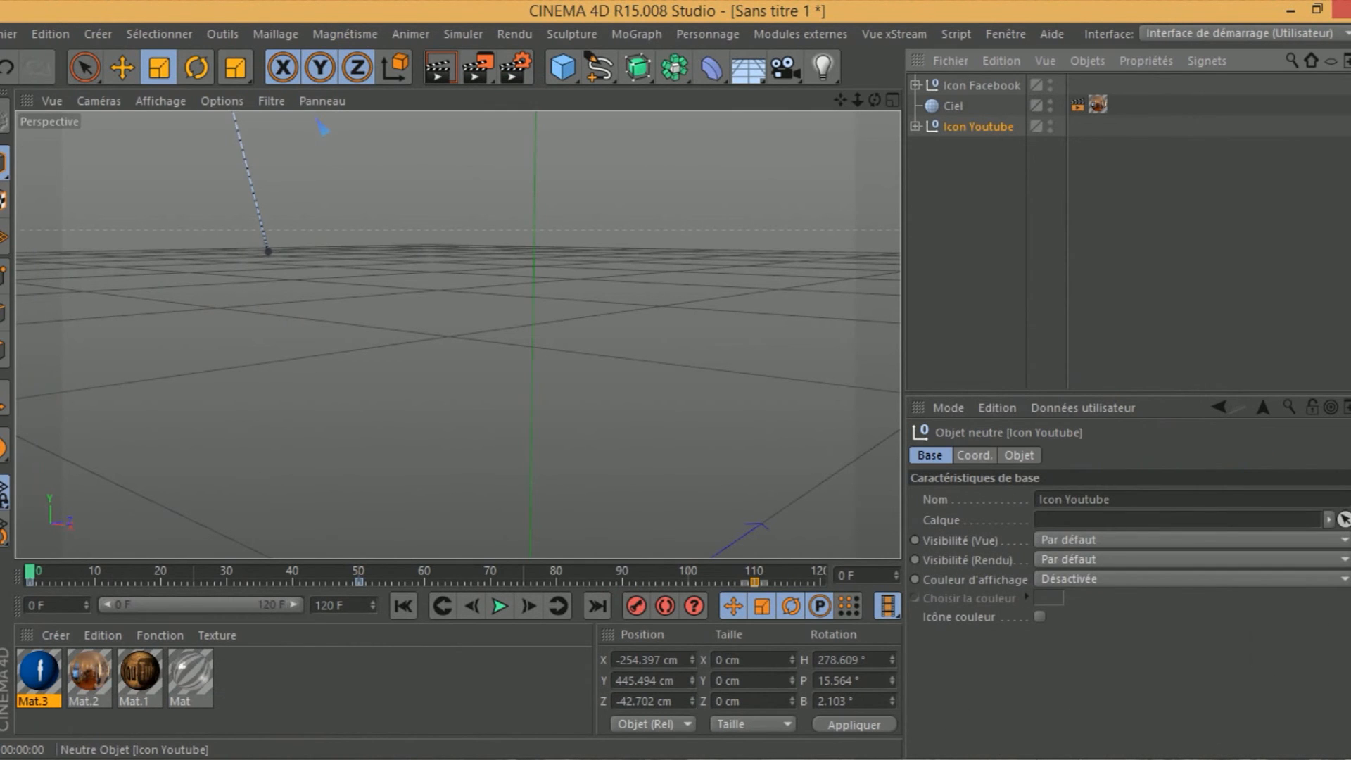
pyautogui.moveTo(29, 573); pyautogui.dragTo(451, 573)
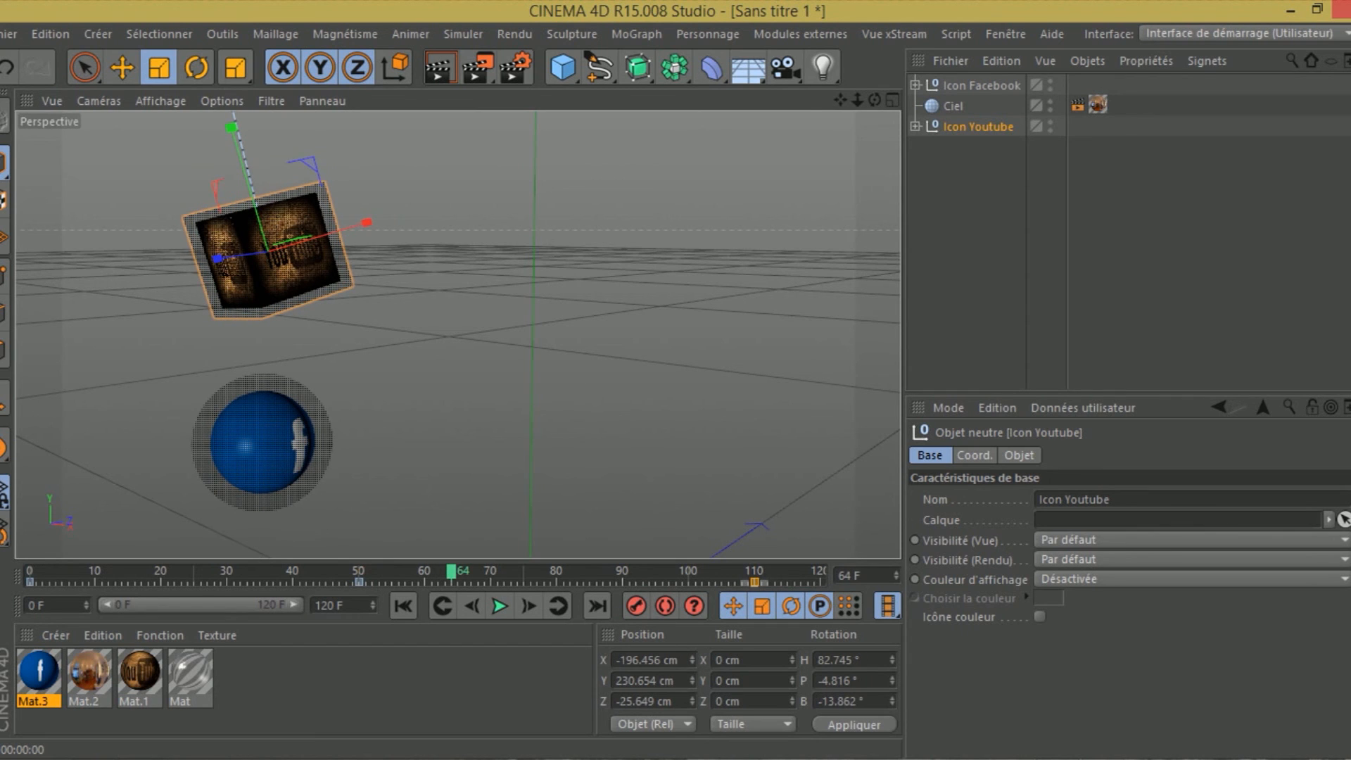
pyautogui.click(915, 126)
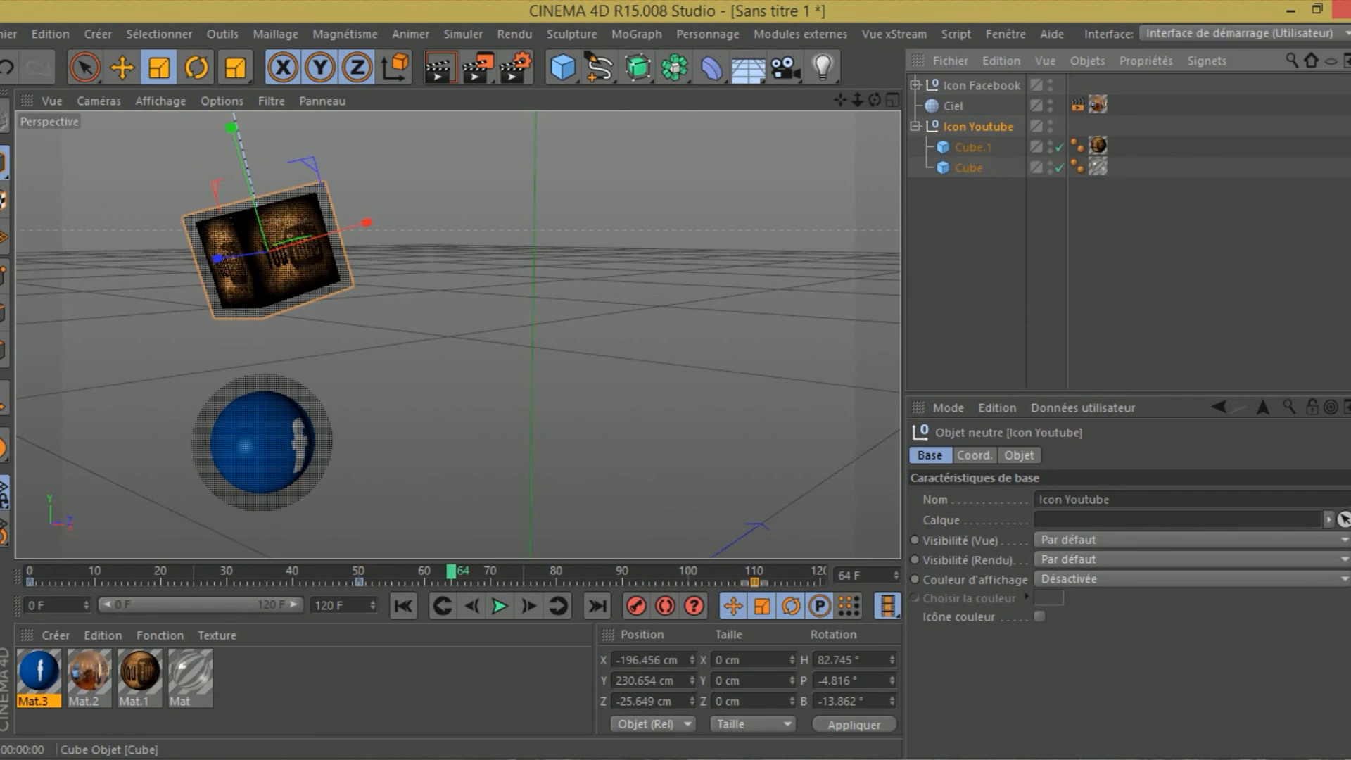
pyautogui.click(969, 168)
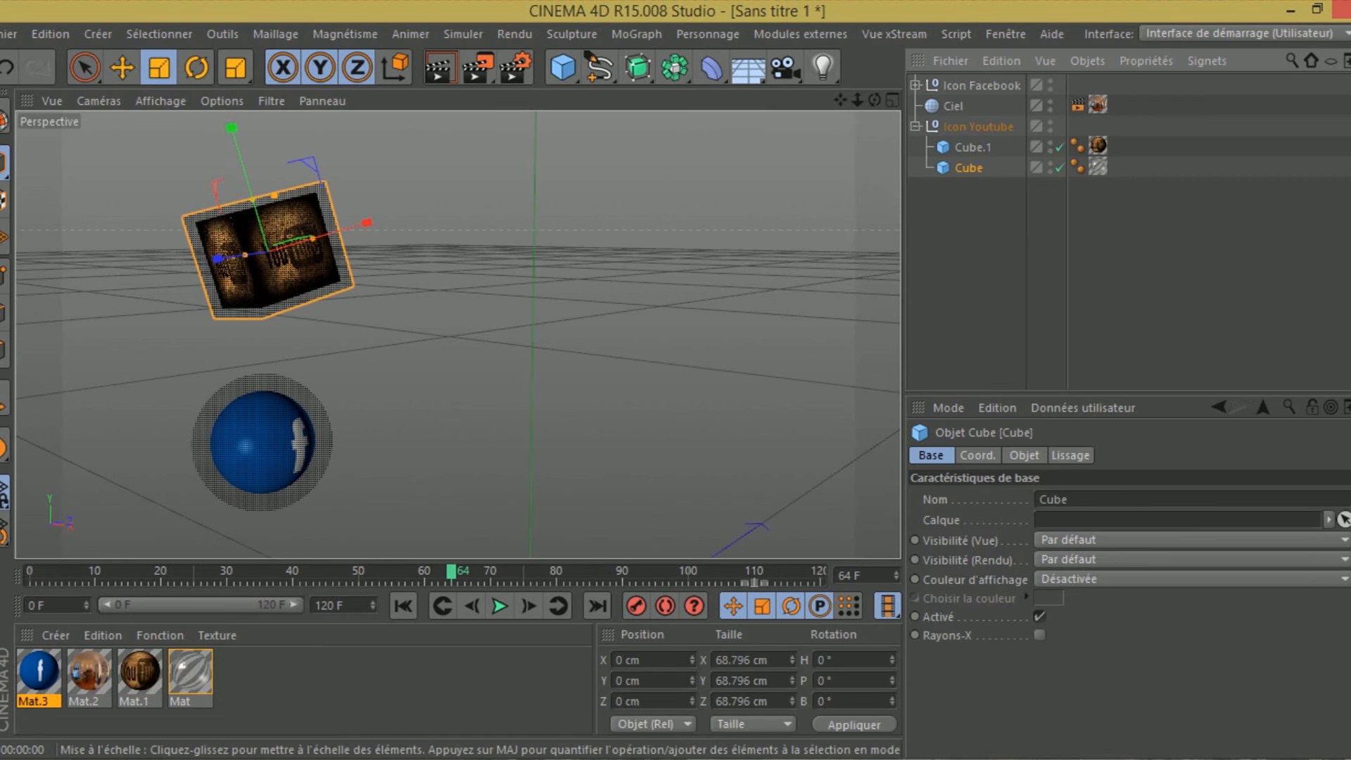
pyautogui.hotkey('ctrl', 'v')
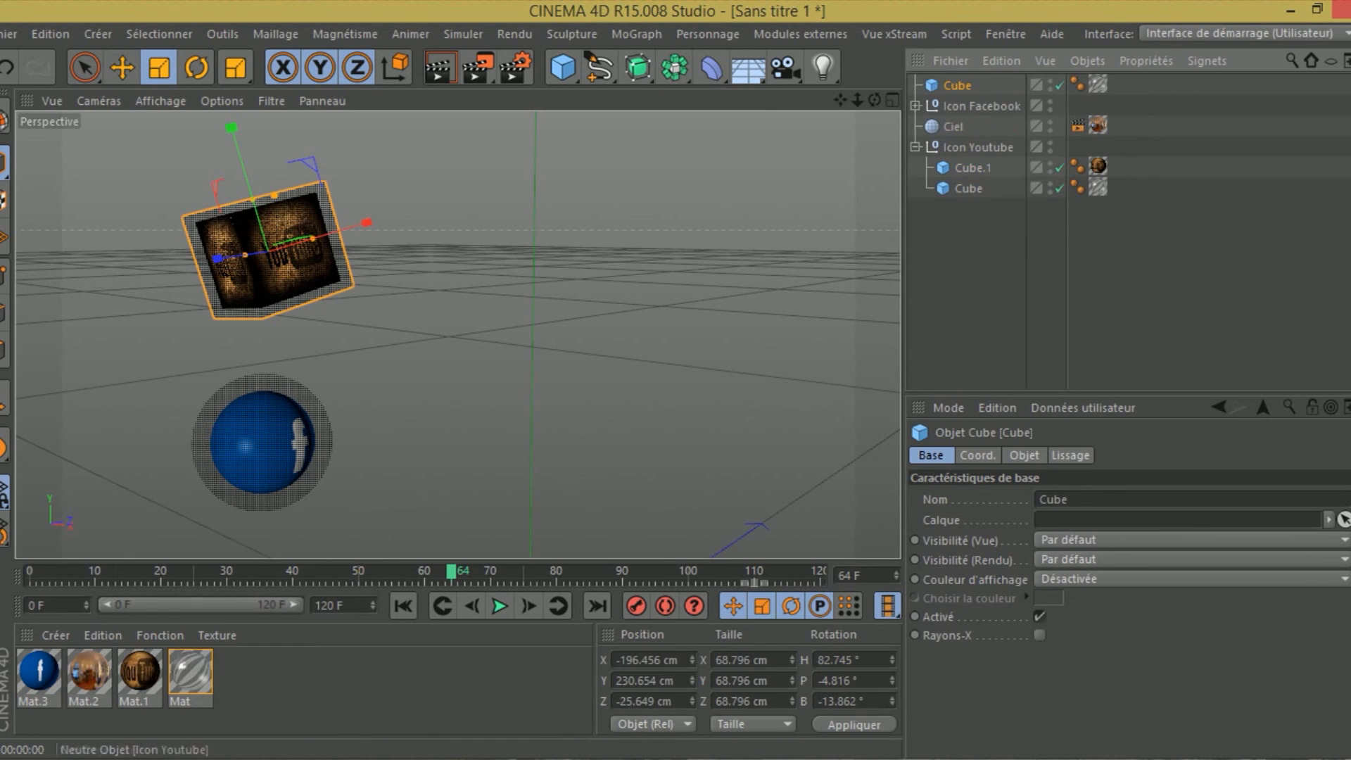
pyautogui.moveTo(957, 86); pyautogui.dragTo(978, 148)
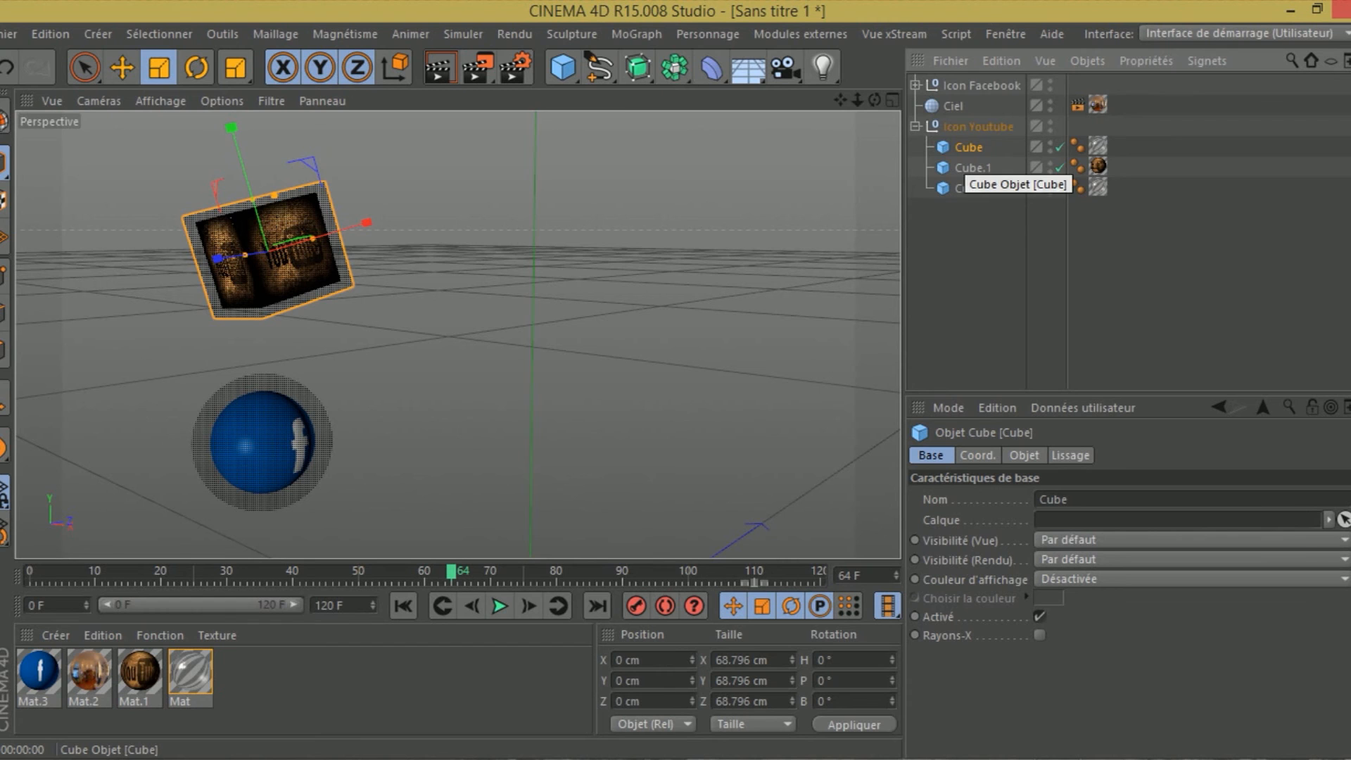
# Add an Atom Array (Réseau d'atomes) to the Icon Youtube group and nest the copied cube inside it.
pyautogui.moveTo(674, 67); pyautogui.dragTo(978, 148)
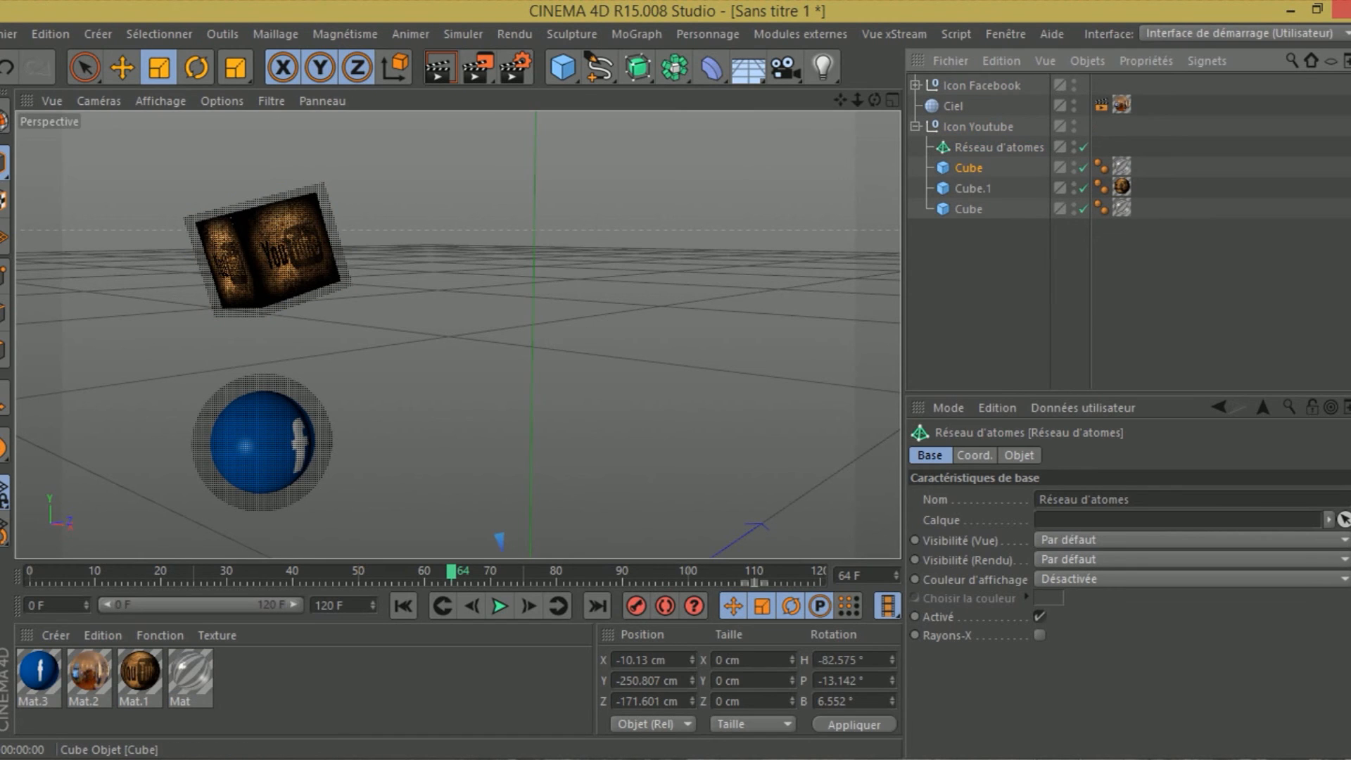
pyautogui.moveTo(968, 167); pyautogui.dragTo(999, 147)
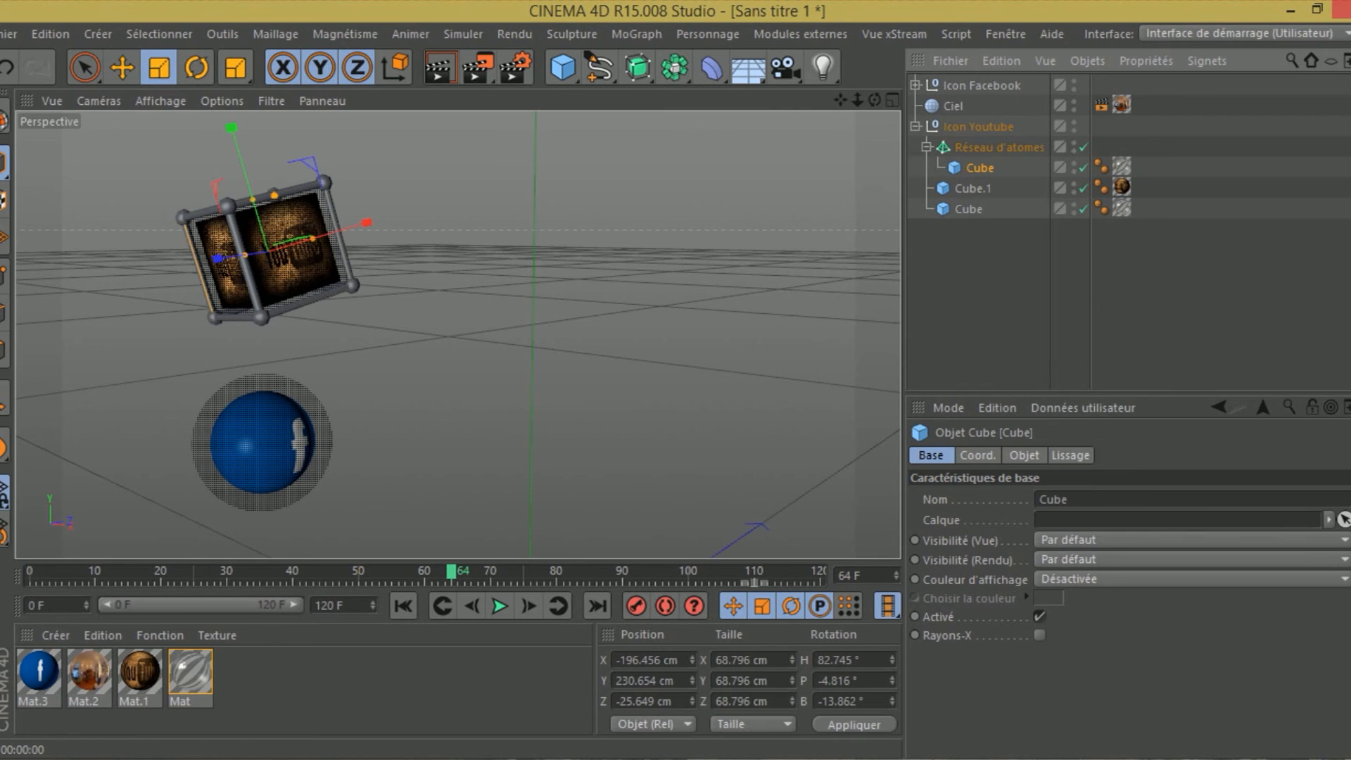
# Set the cylinder radius and sphere radius of the Réseau d'atomes object to 0.5 cm.
pyautogui.click(999, 147)
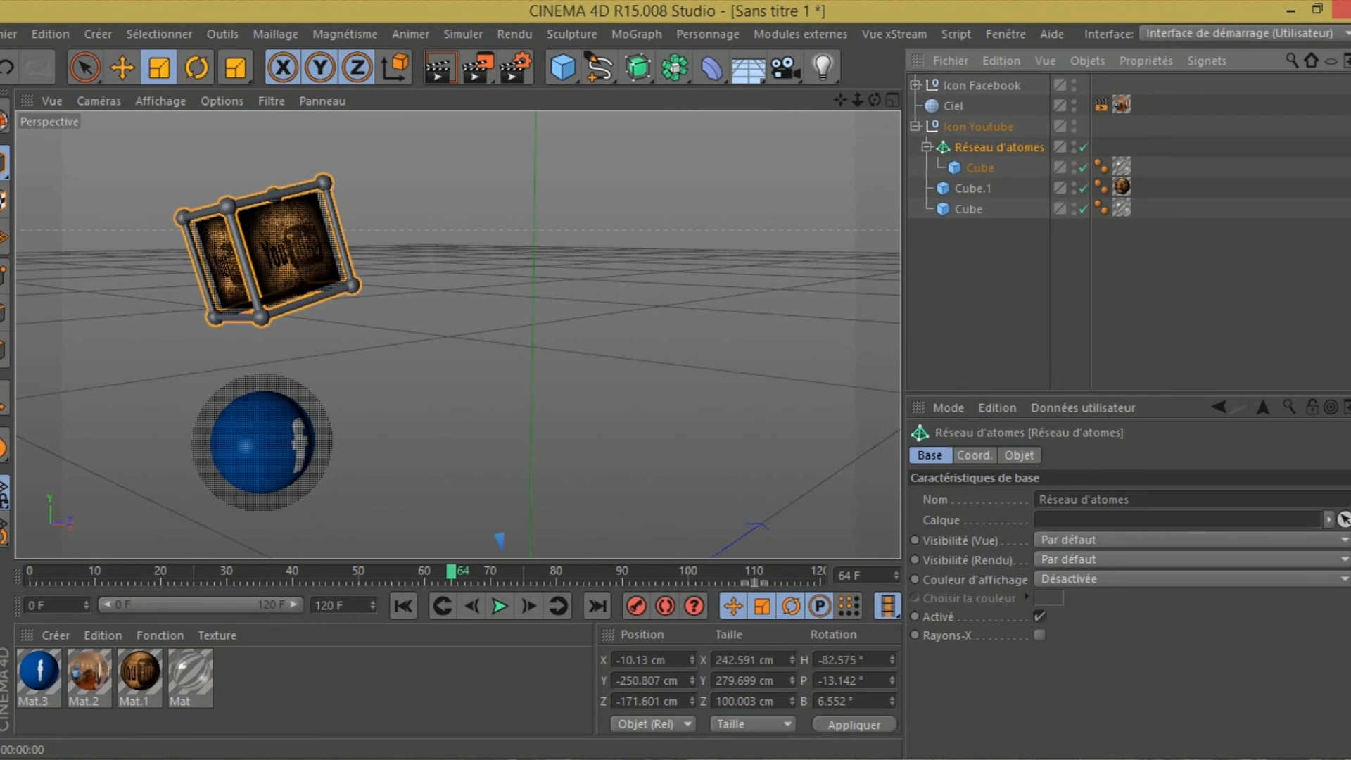
pyautogui.click(1019, 455)
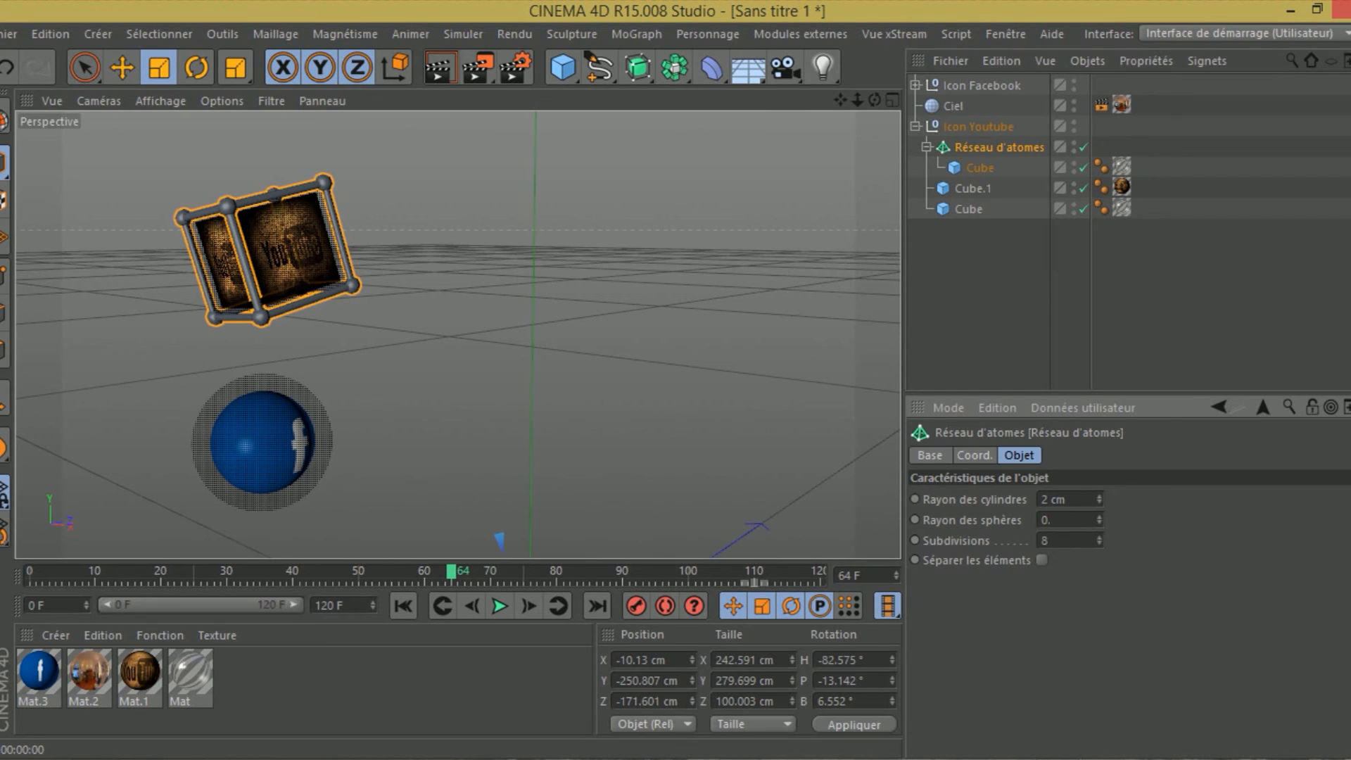
pyautogui.write('0.5')
pyautogui.press('Return')
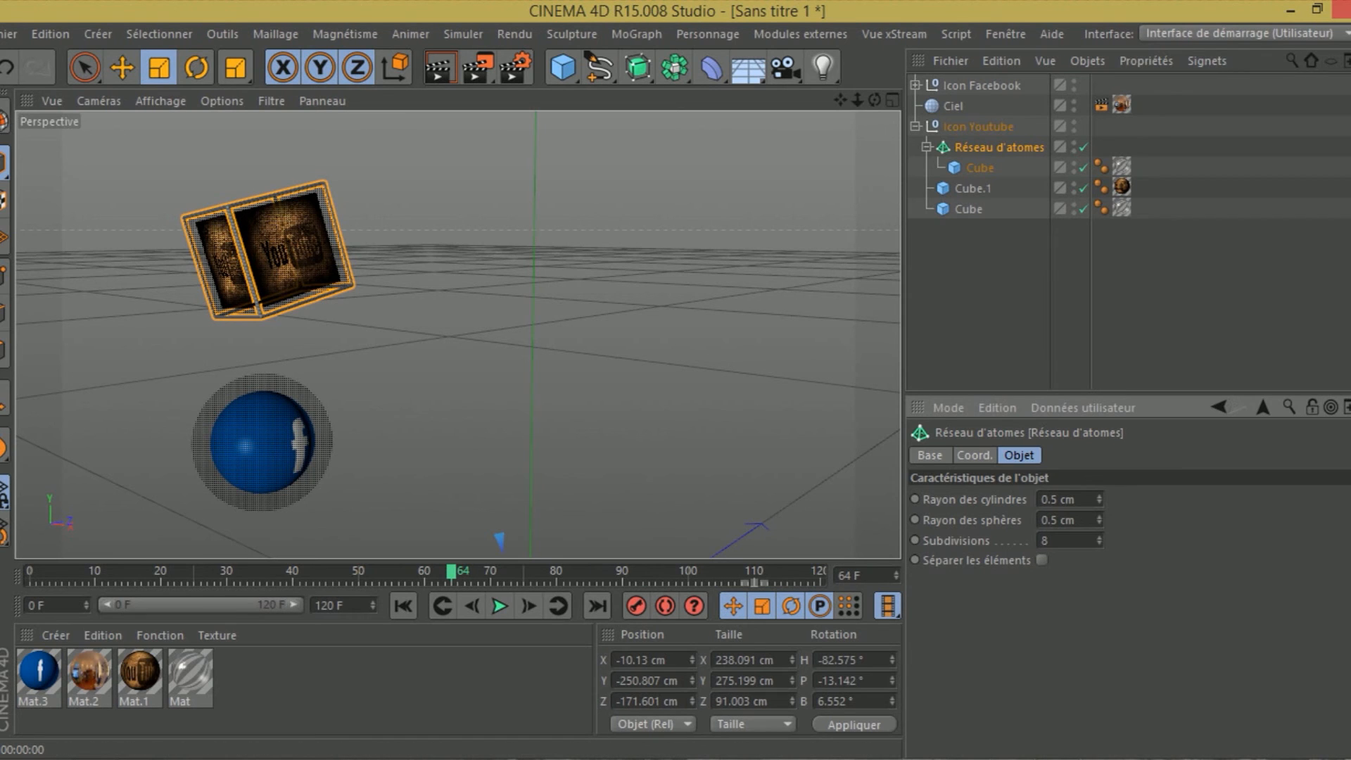
# Create a new material with near-black colour (RGB 7, 7, 7) and enable its reflection with a Fresnel texture.
pyautogui.doubleClick(296, 679)
pyautogui.doubleClick(38, 670)
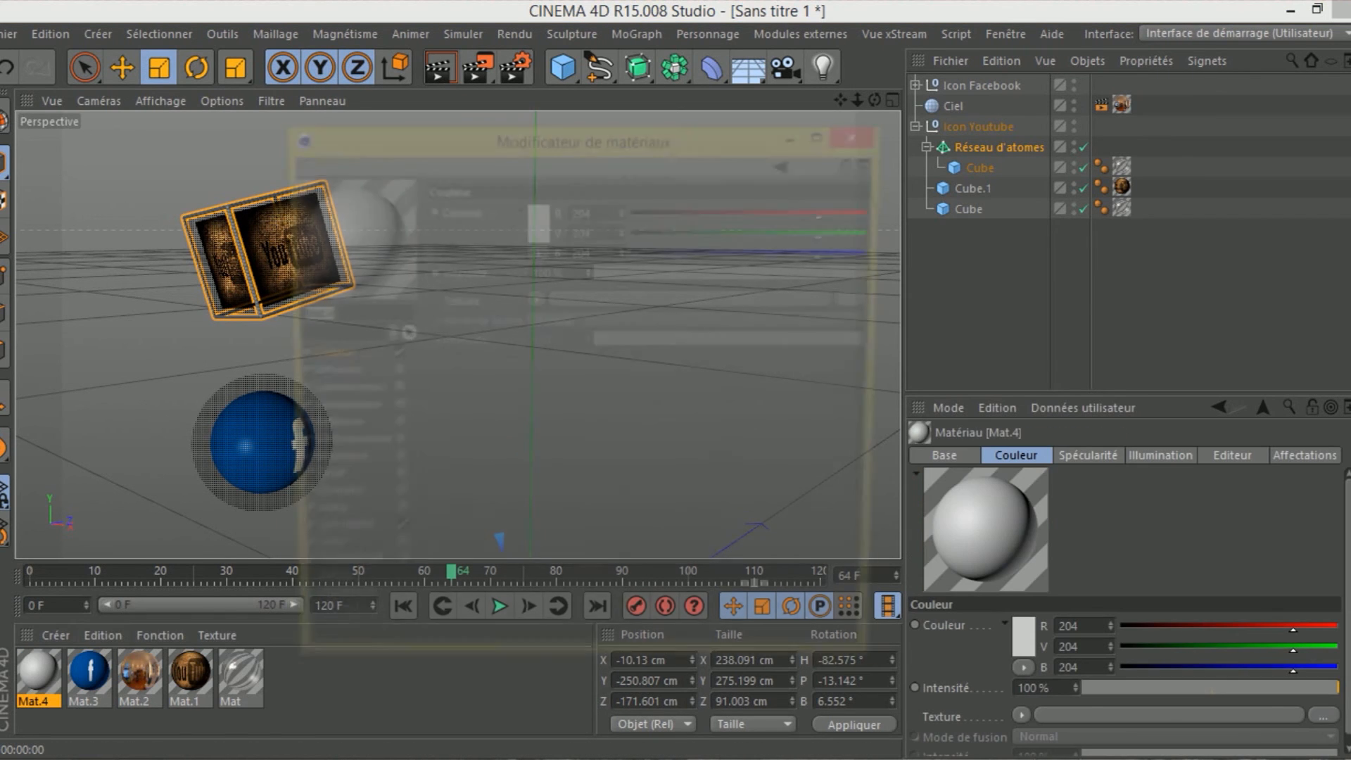
pyautogui.click(537, 222)
pyautogui.moveTo(528, 222); pyautogui.dragTo(417, 241)
pyautogui.click(501, 308)
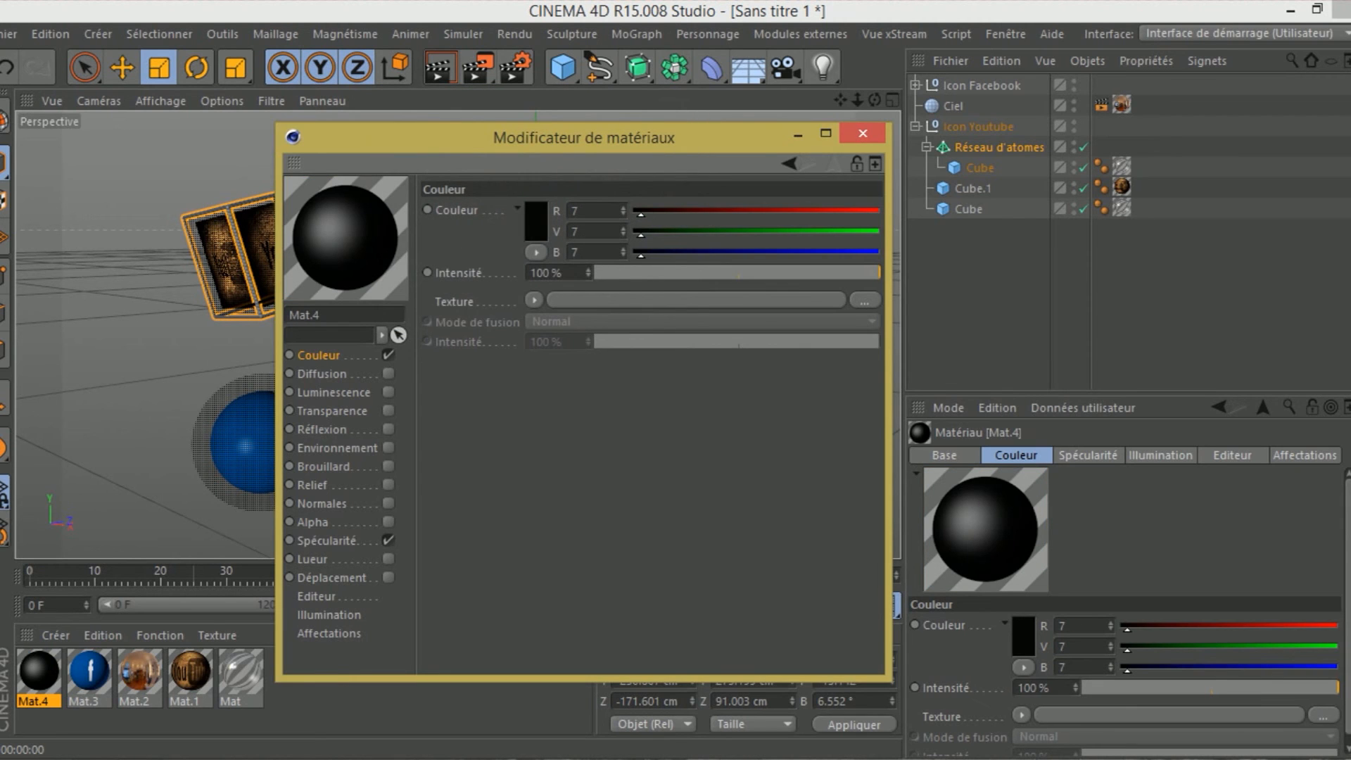
pyautogui.click(544, 337)
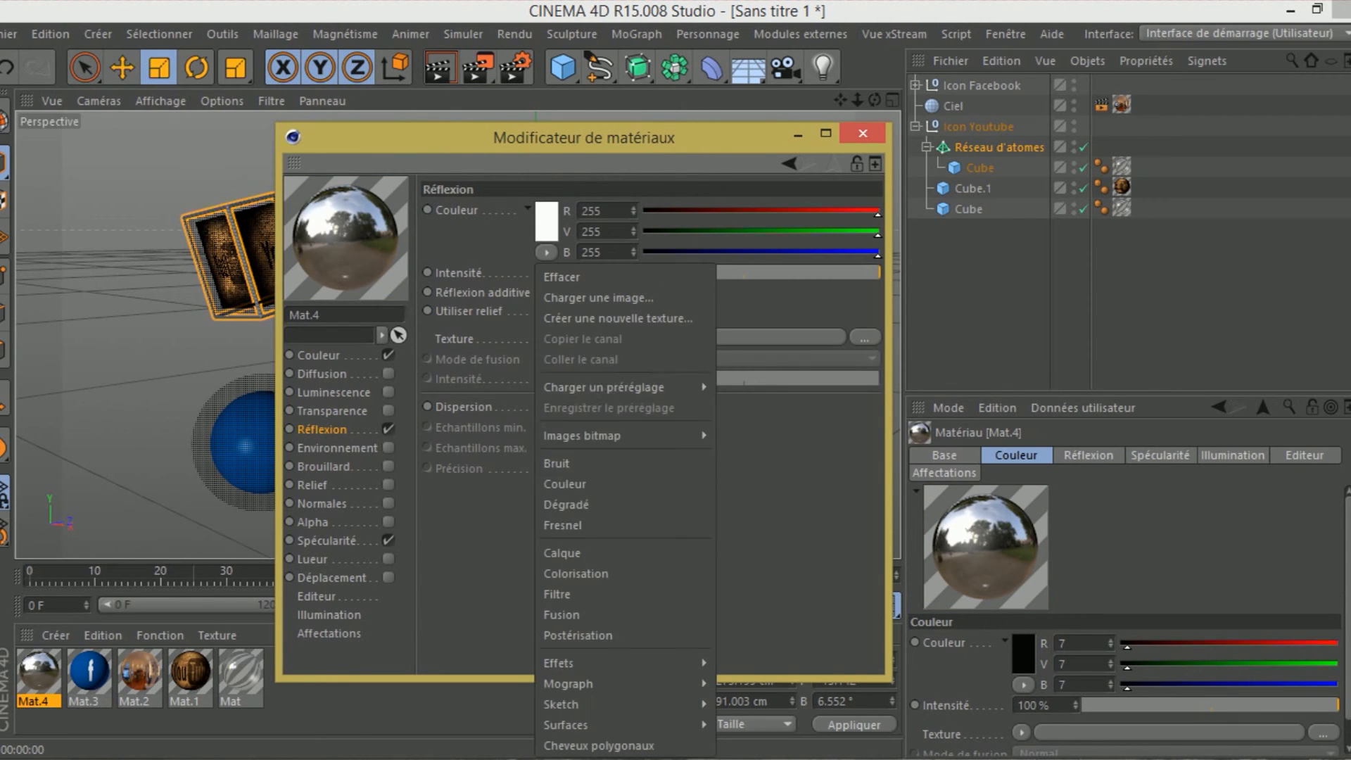
pyautogui.click(605, 524)
pyautogui.click(863, 134)
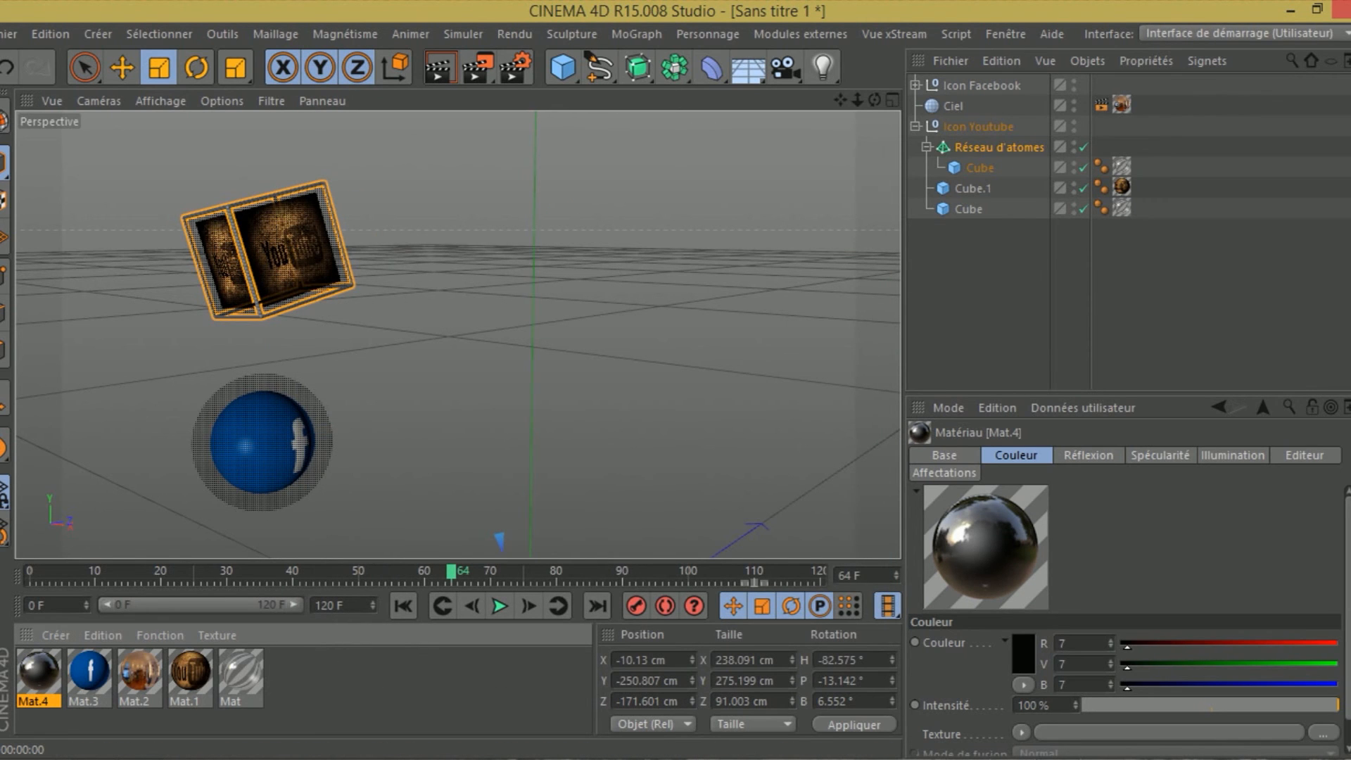
# Apply the new black reflective material to the Réseau d'atomes object and render a preview of the view.
pyautogui.moveTo(38, 672); pyautogui.dragTo(999, 147)
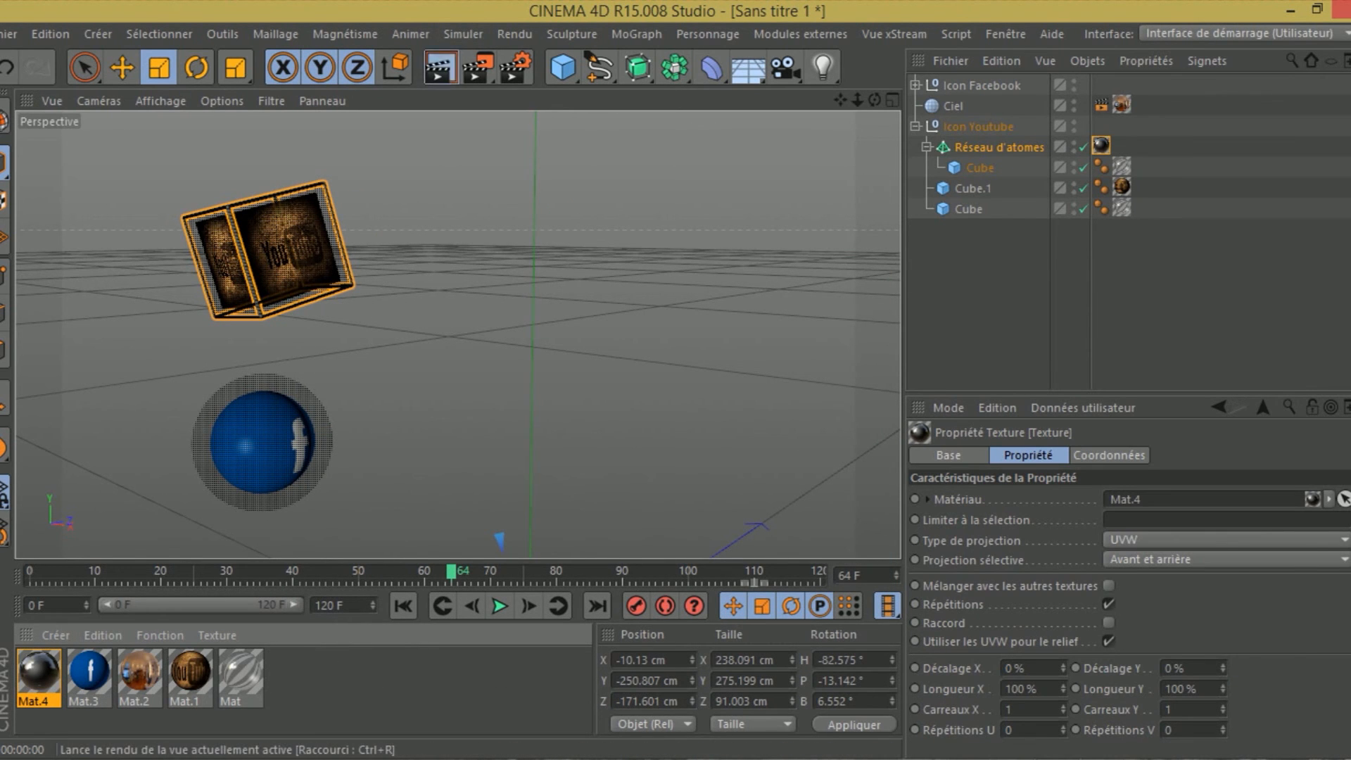
pyautogui.click(439, 67)
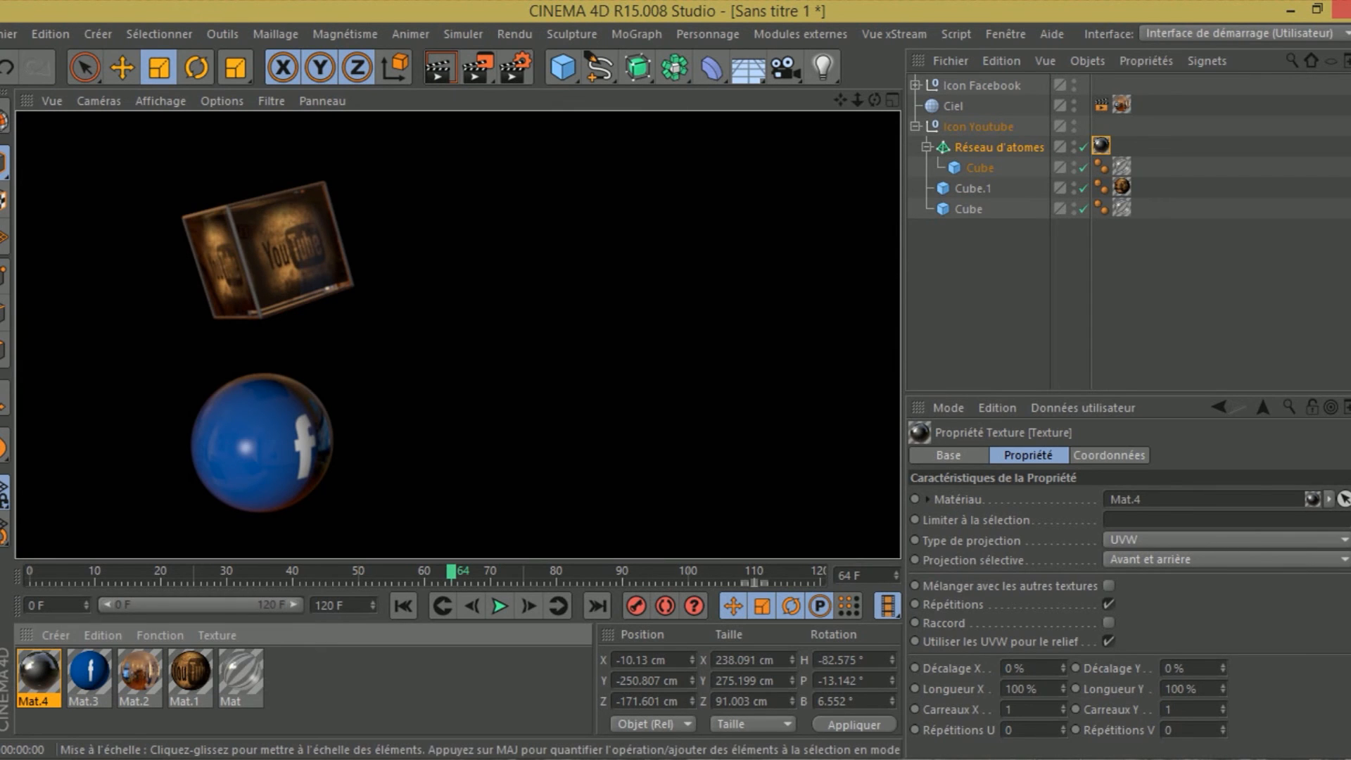
pyautogui.click(408, 682)
# Set the render save path to a file named Icon1 in a new subfolder of the Animation Icone folder.
pyautogui.click(516, 67)
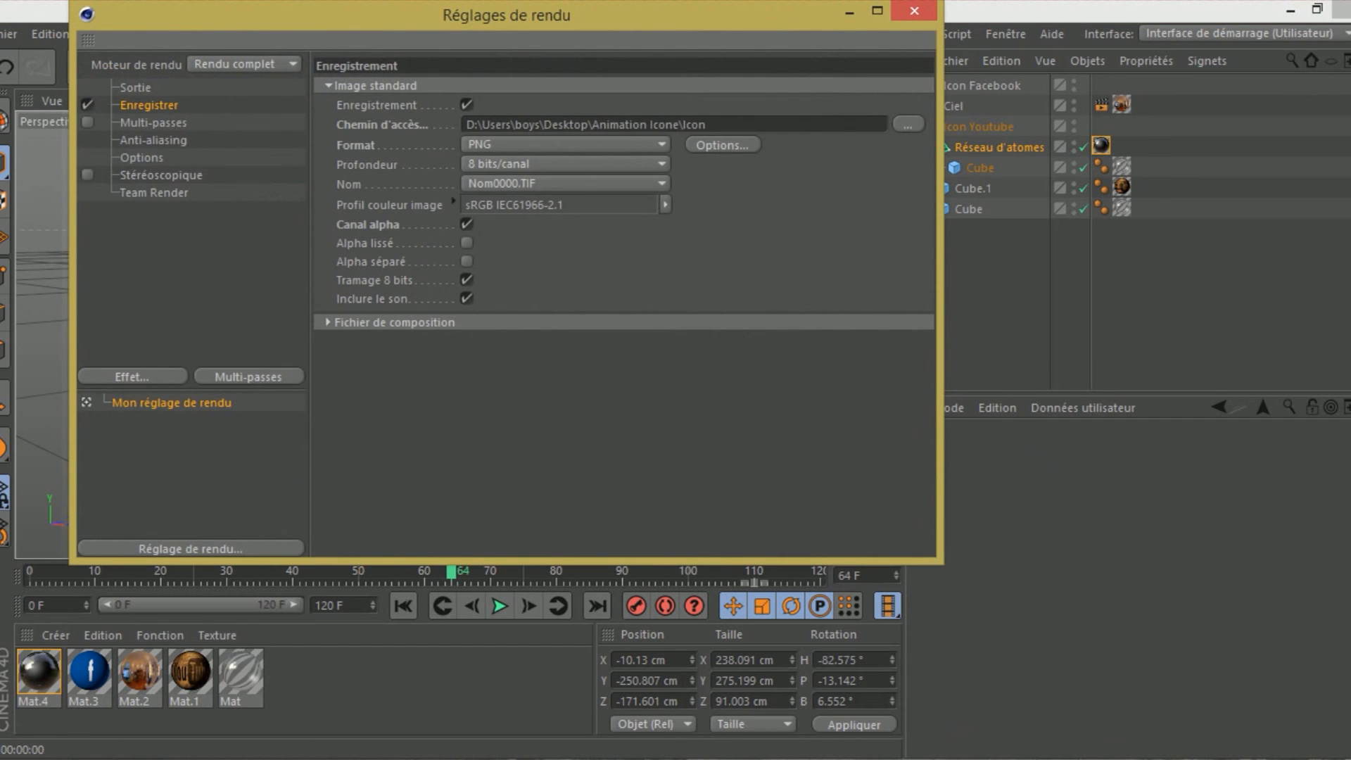
pyautogui.click(908, 125)
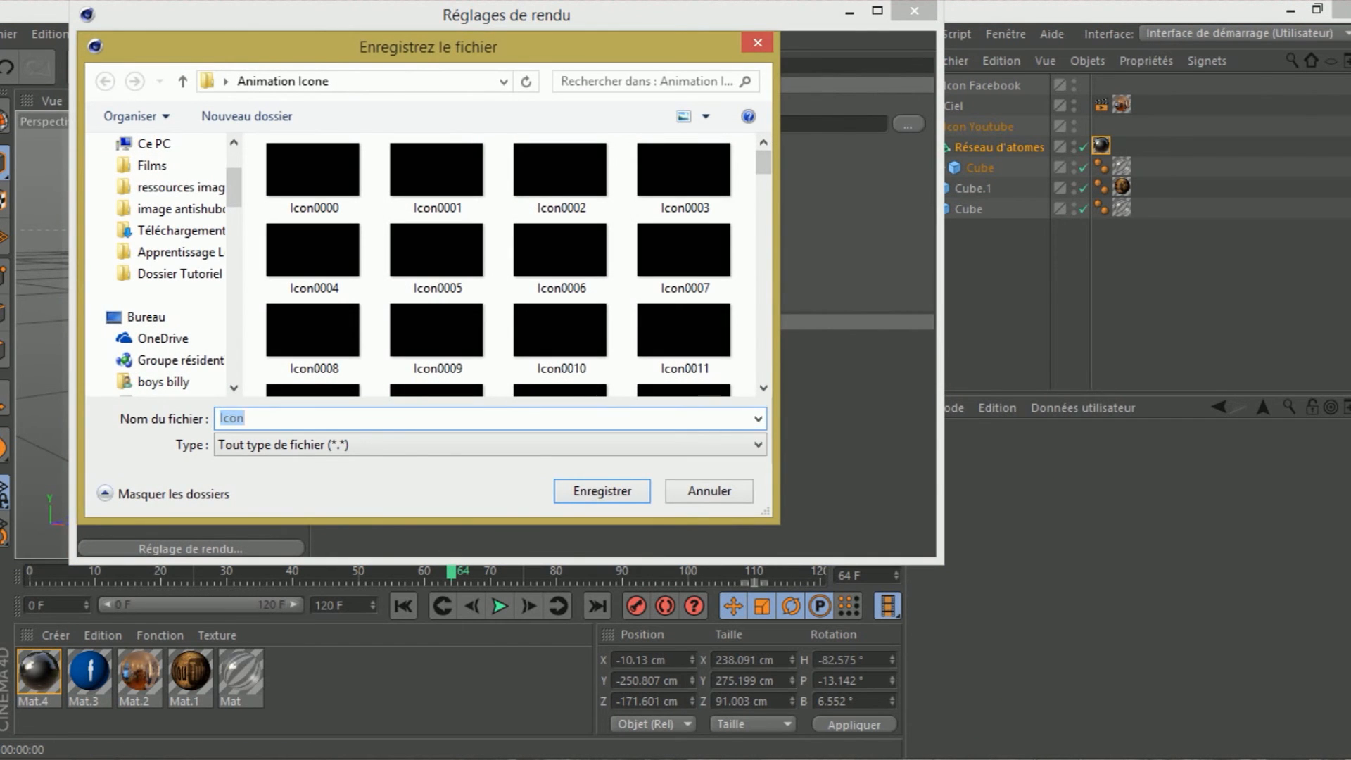
pyautogui.rightClick(743, 225)
pyautogui.moveTo(845, 442)
pyautogui.click(1013, 442)
pyautogui.press('Return')
pyautogui.press('Return')
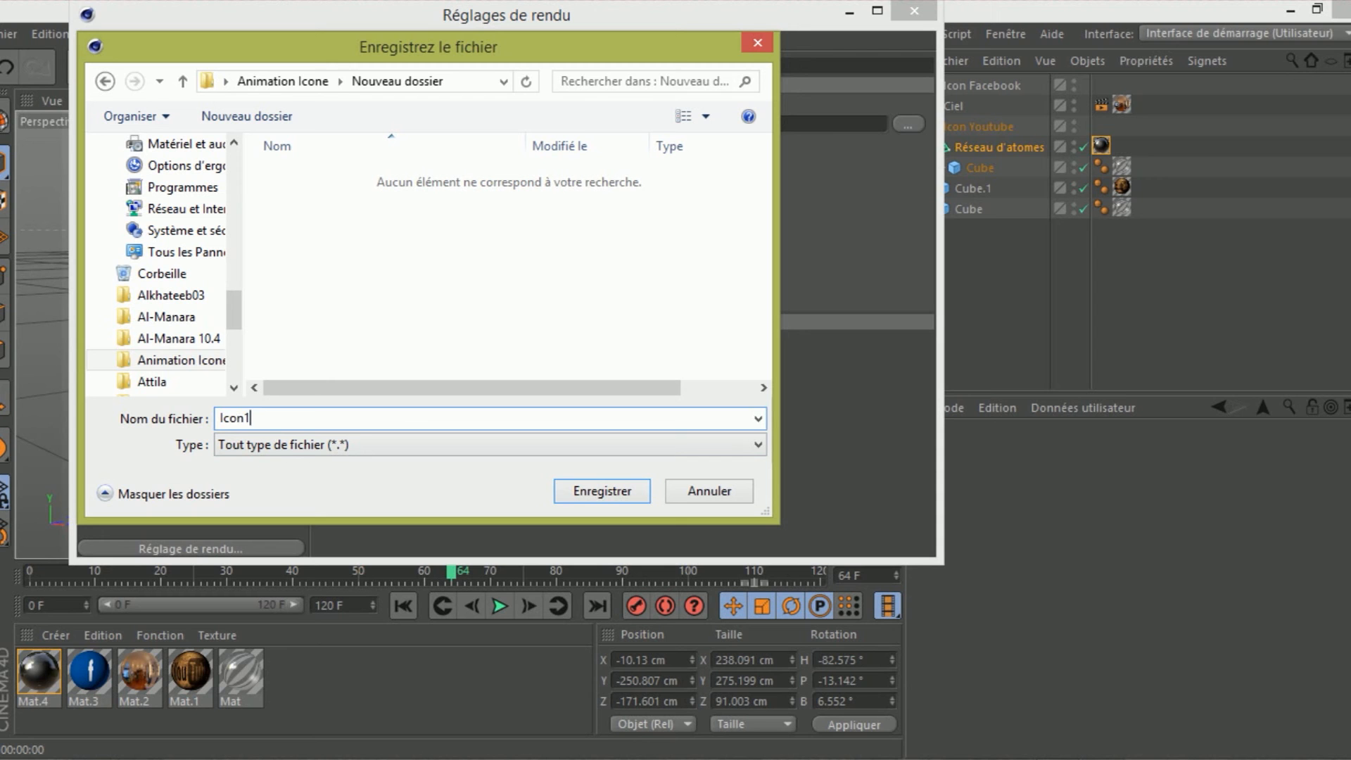
pyautogui.press('Return')
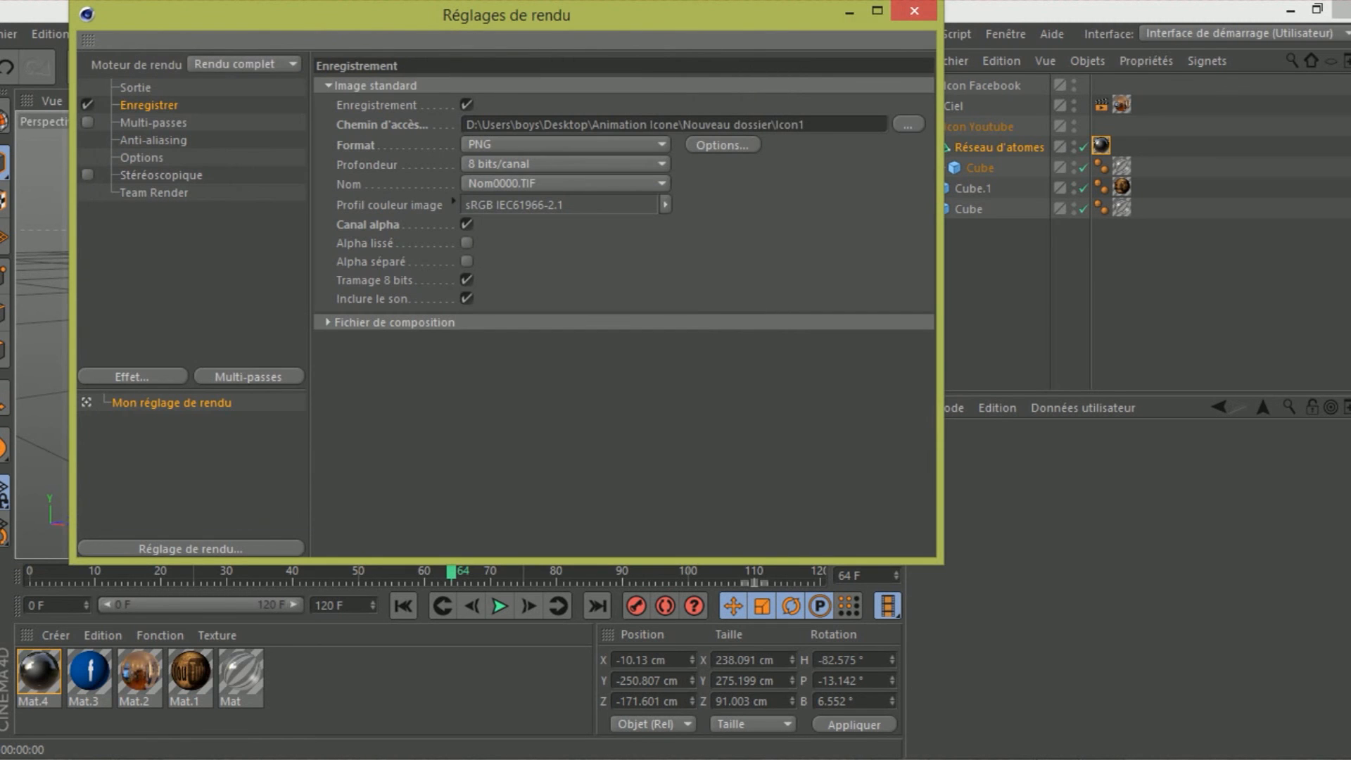
# Close the render settings, start rendering the animation in the picture viewer and minimize Cinema 4D.
pyautogui.click(914, 10)
pyautogui.click(478, 65)
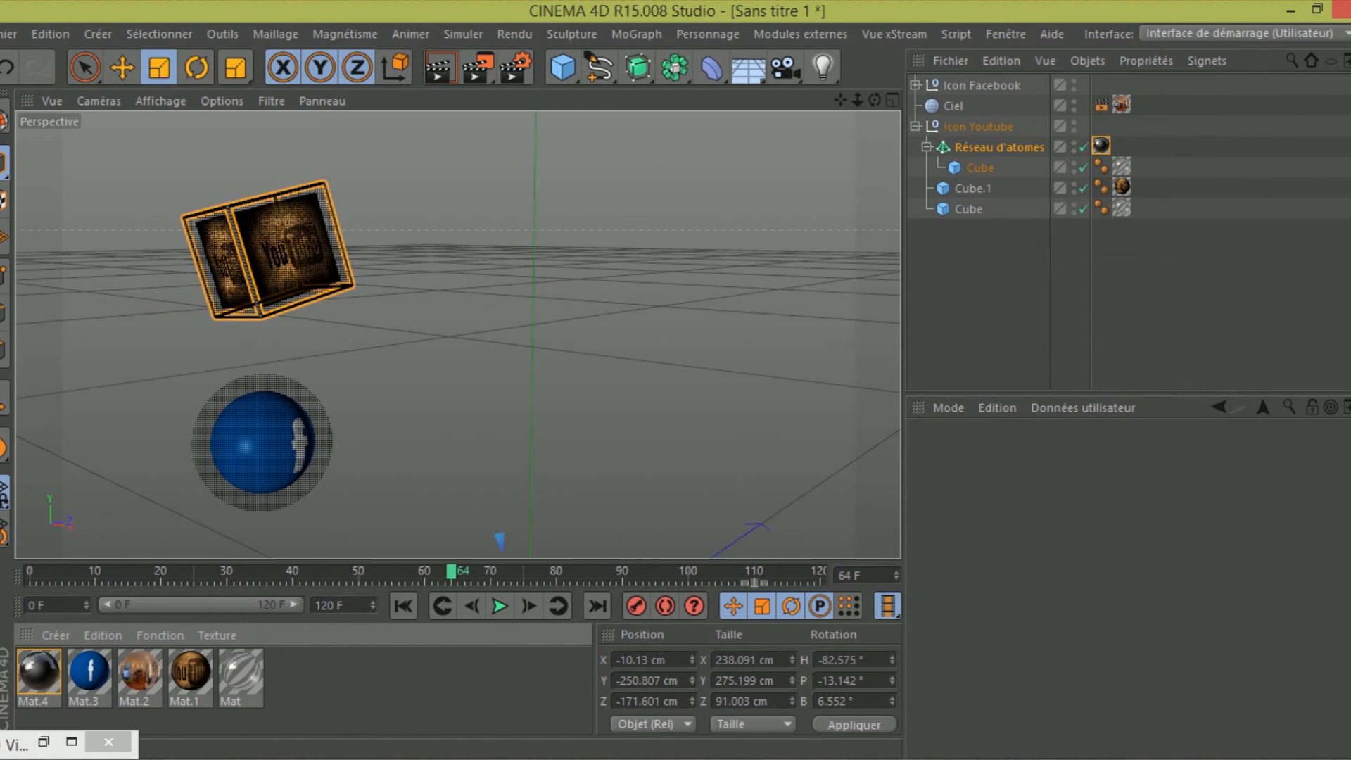
pyautogui.click(1291, 10)
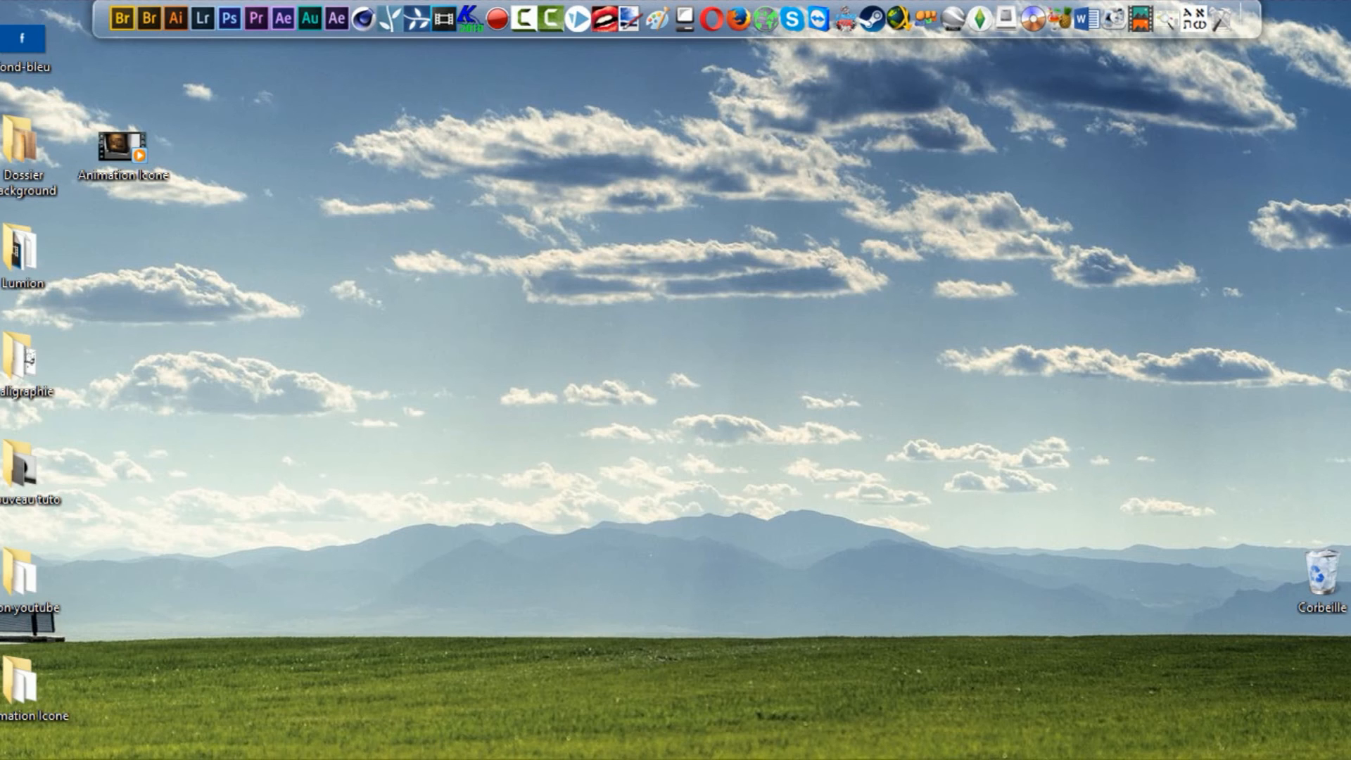
# Switch to Vegas Pro, place the red patterned background image at the timeline's start and lengthen its clip by about 11:15.
pyautogui.moveTo(1350, 366); pyautogui.dragTo(710, 626)
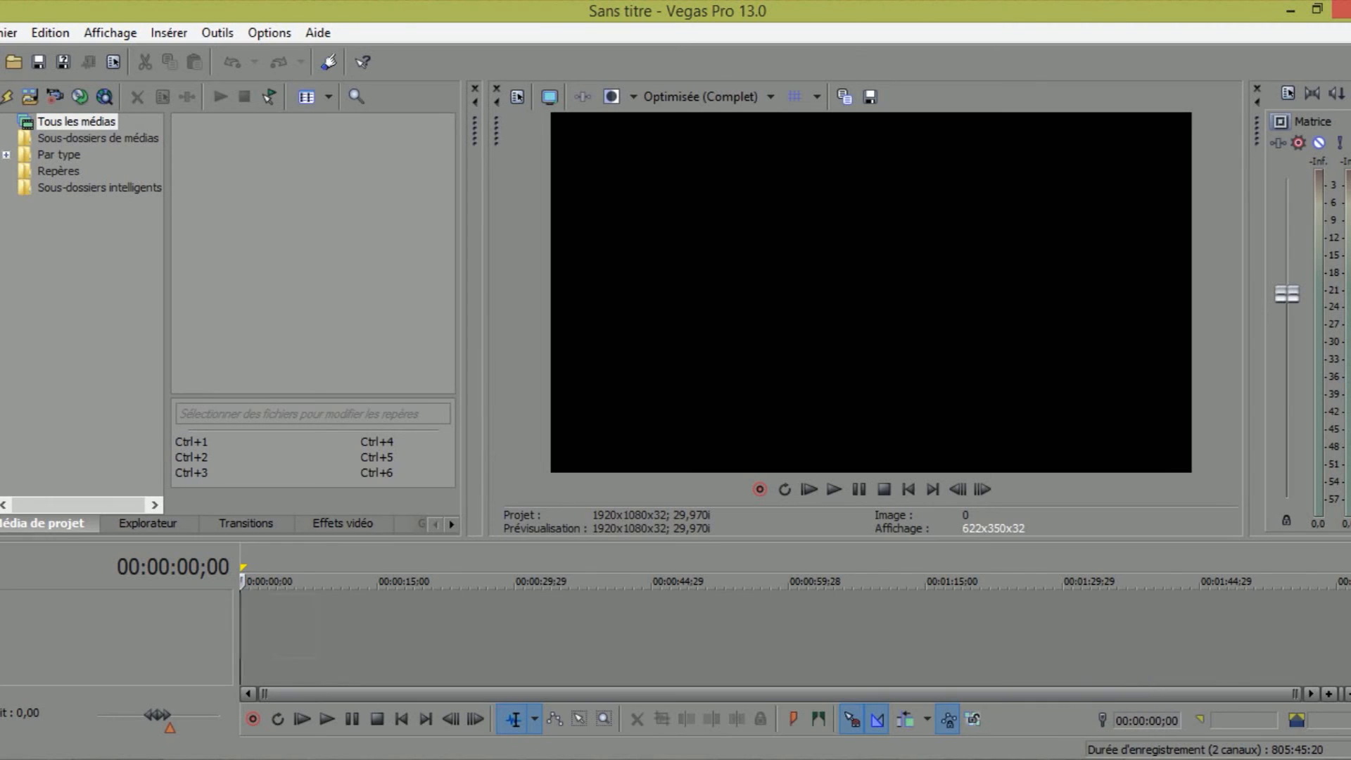
pyautogui.moveTo(246, 633); pyautogui.dragTo(390, 622)
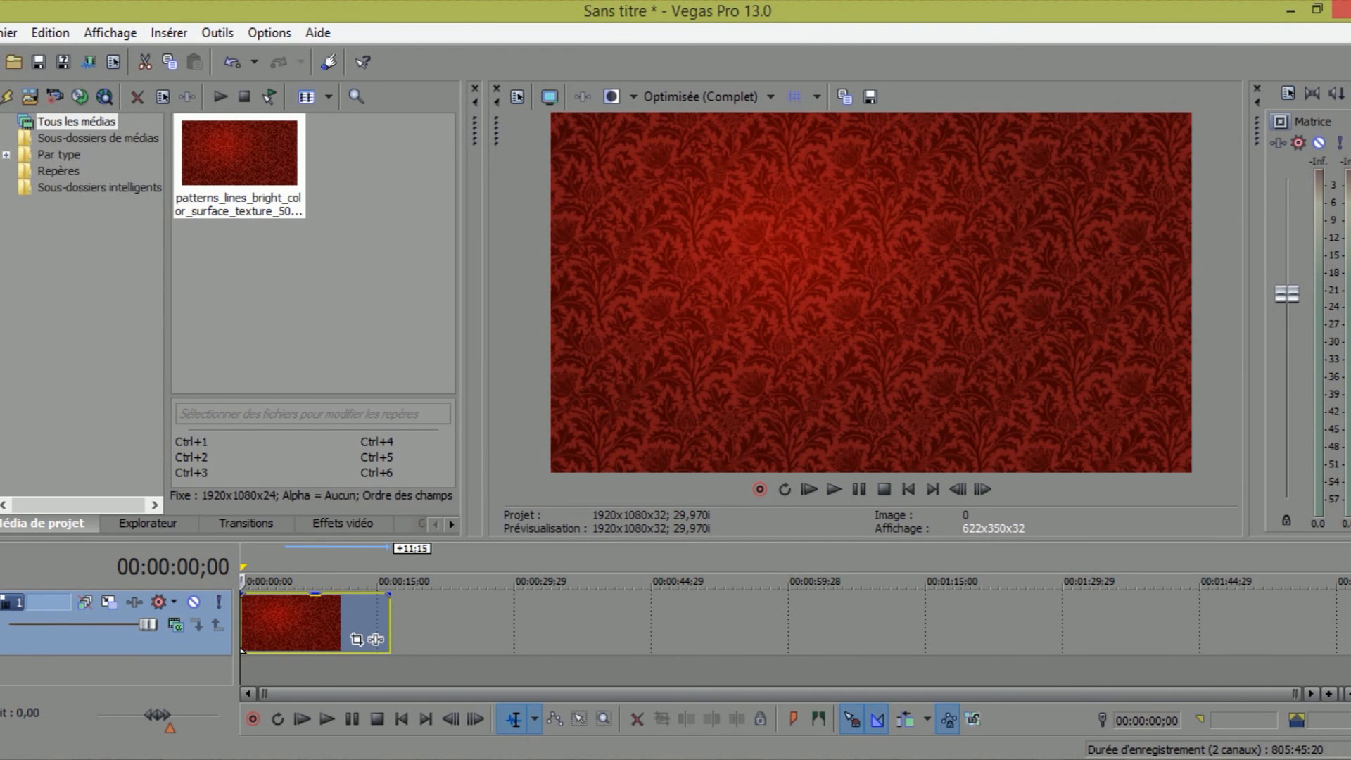
# Open the media import dialog and browse to the desktop folders.
pyautogui.click(9, 33)
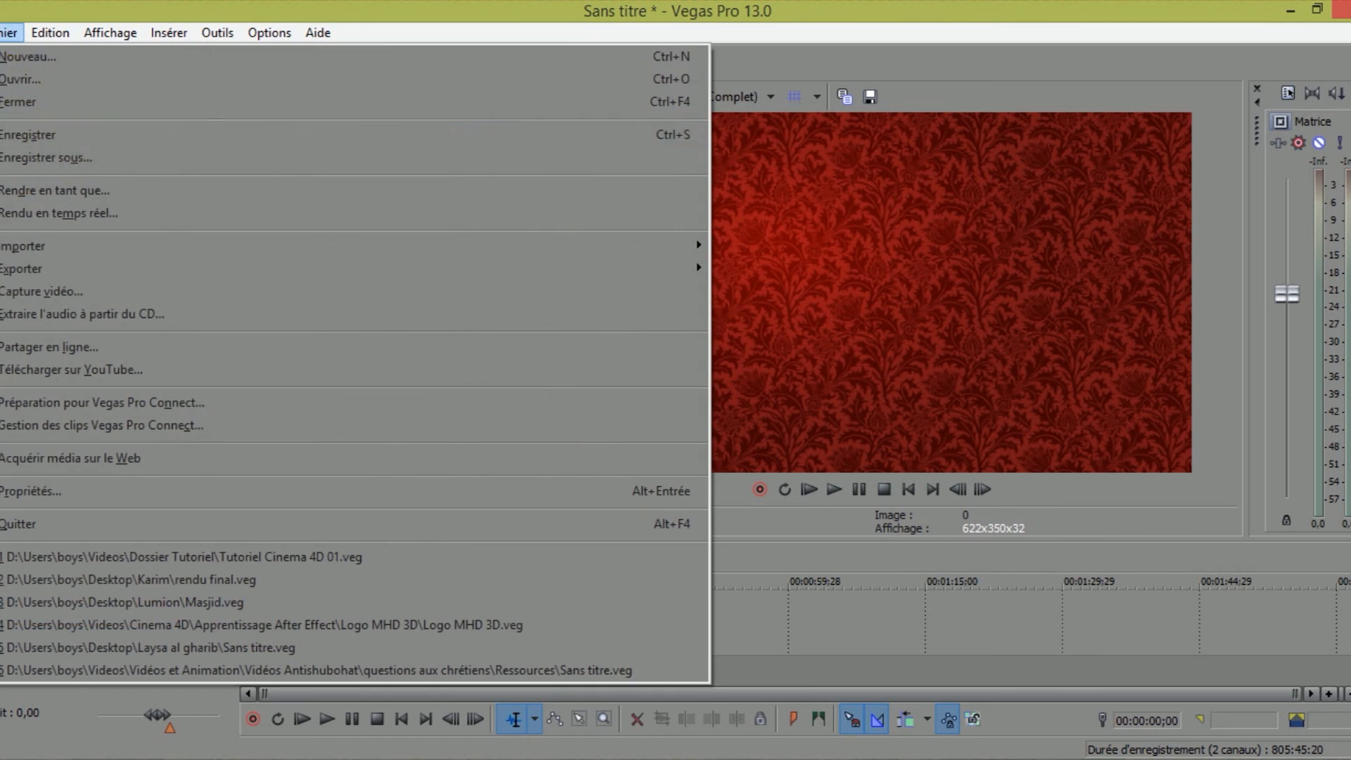
pyautogui.moveTo(29, 246)
pyautogui.click(750, 245)
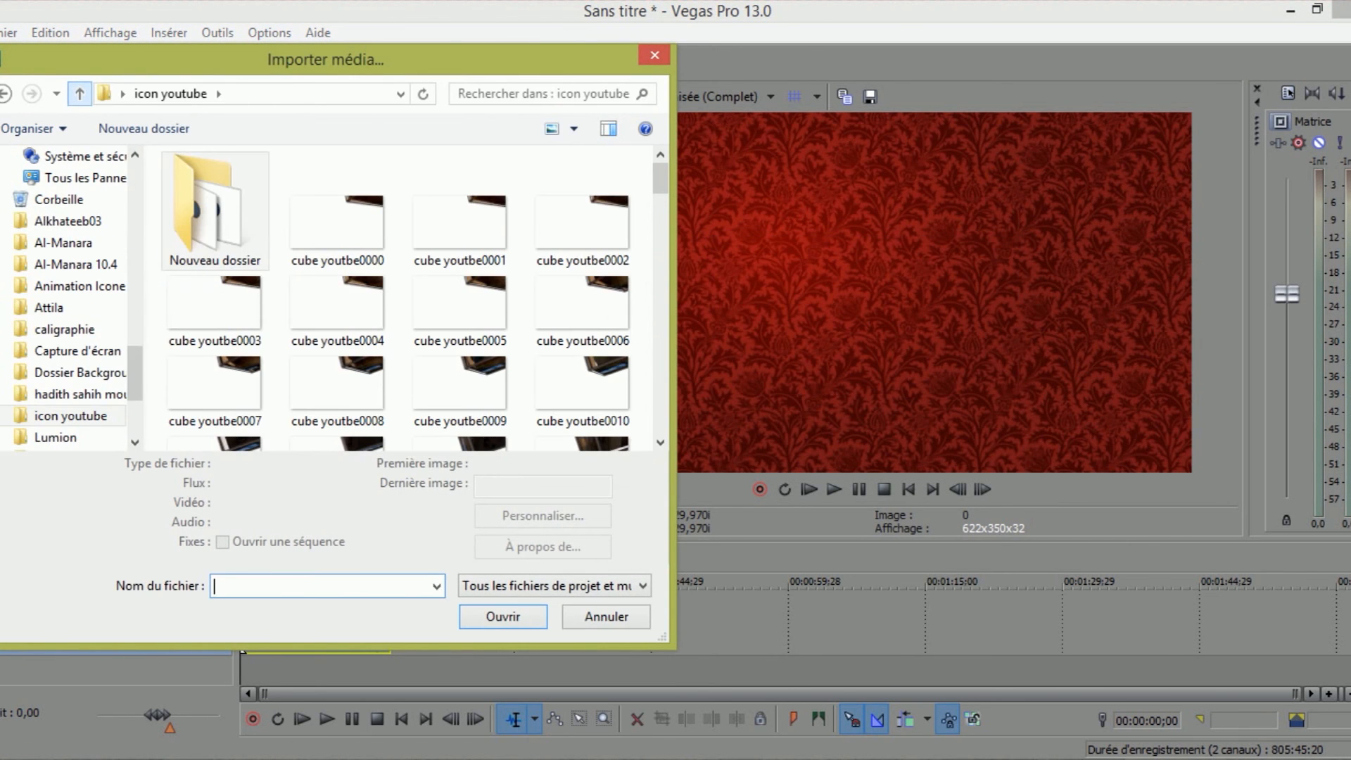
pyautogui.click(80, 93)
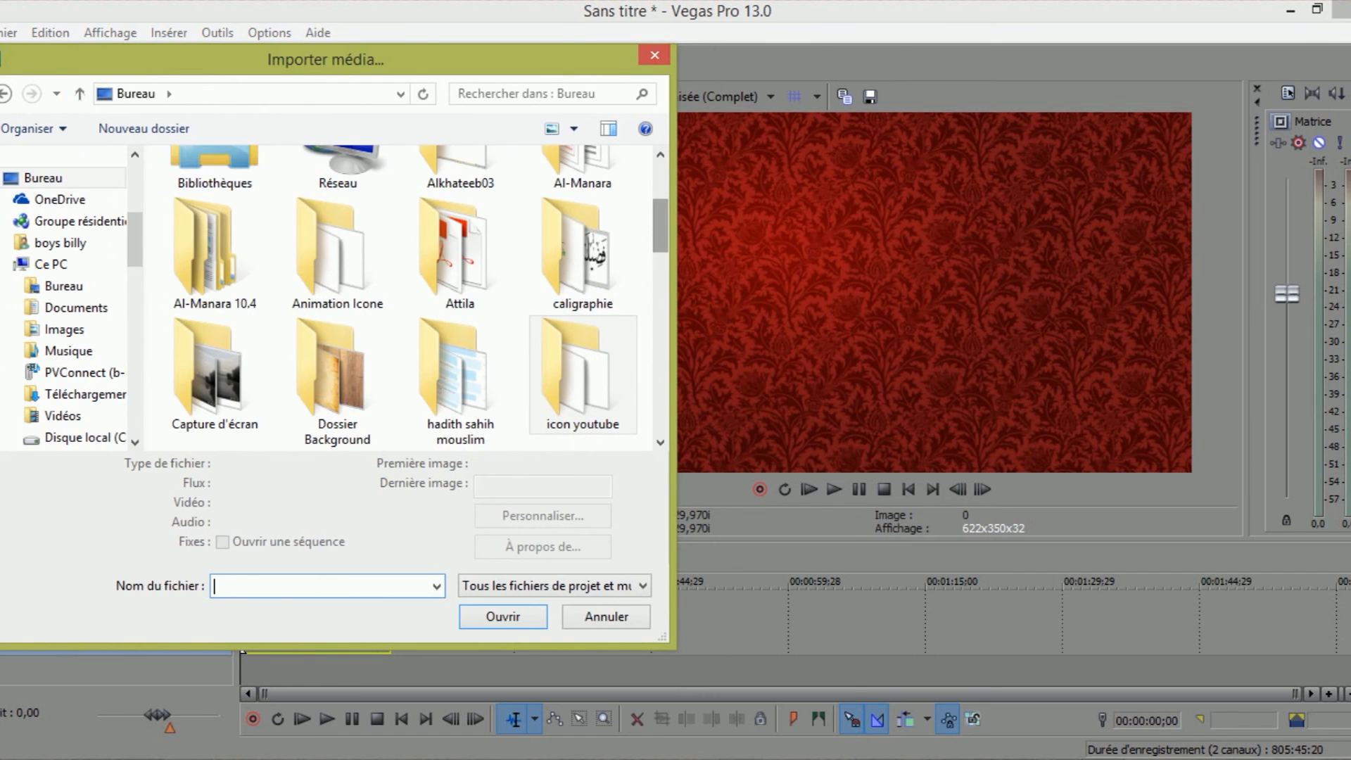
pyautogui.scroll(-1, 451, 225)
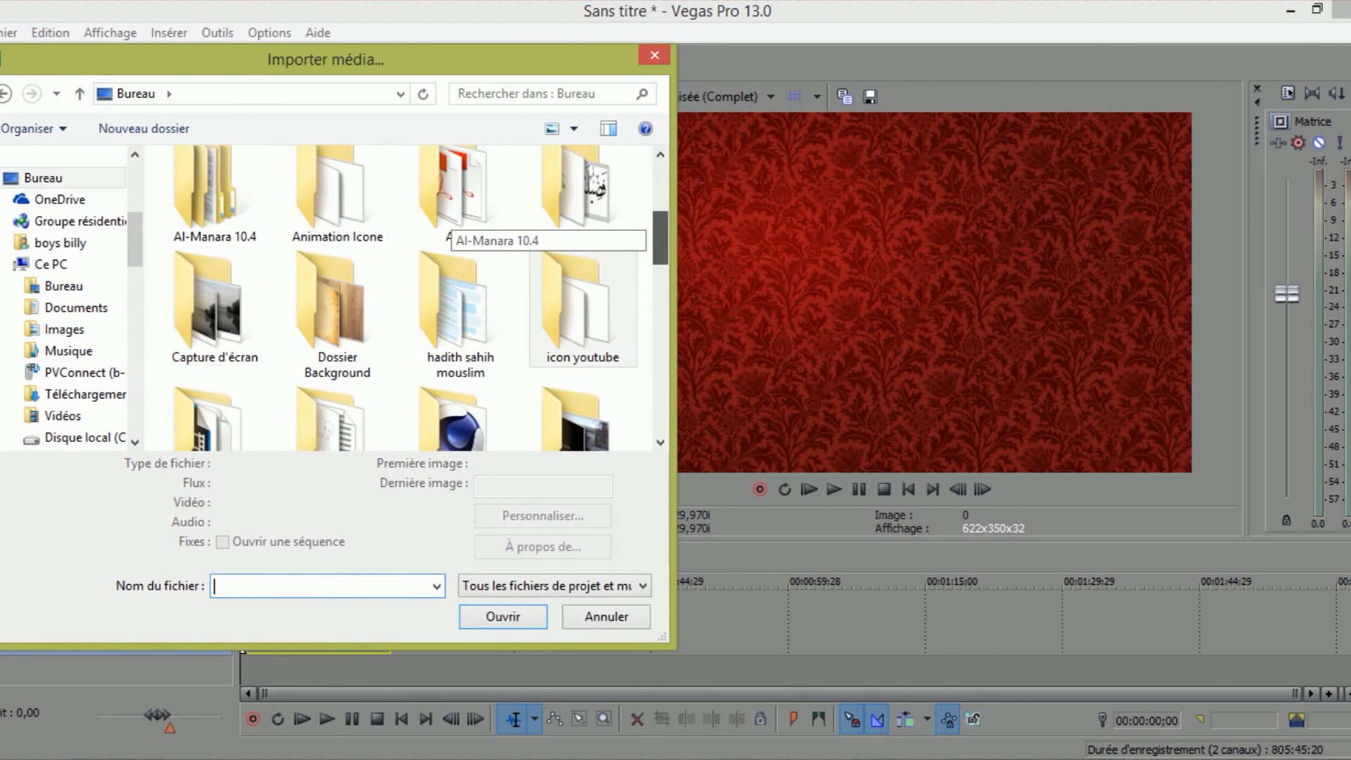
pyautogui.scroll(1, 450, 226)
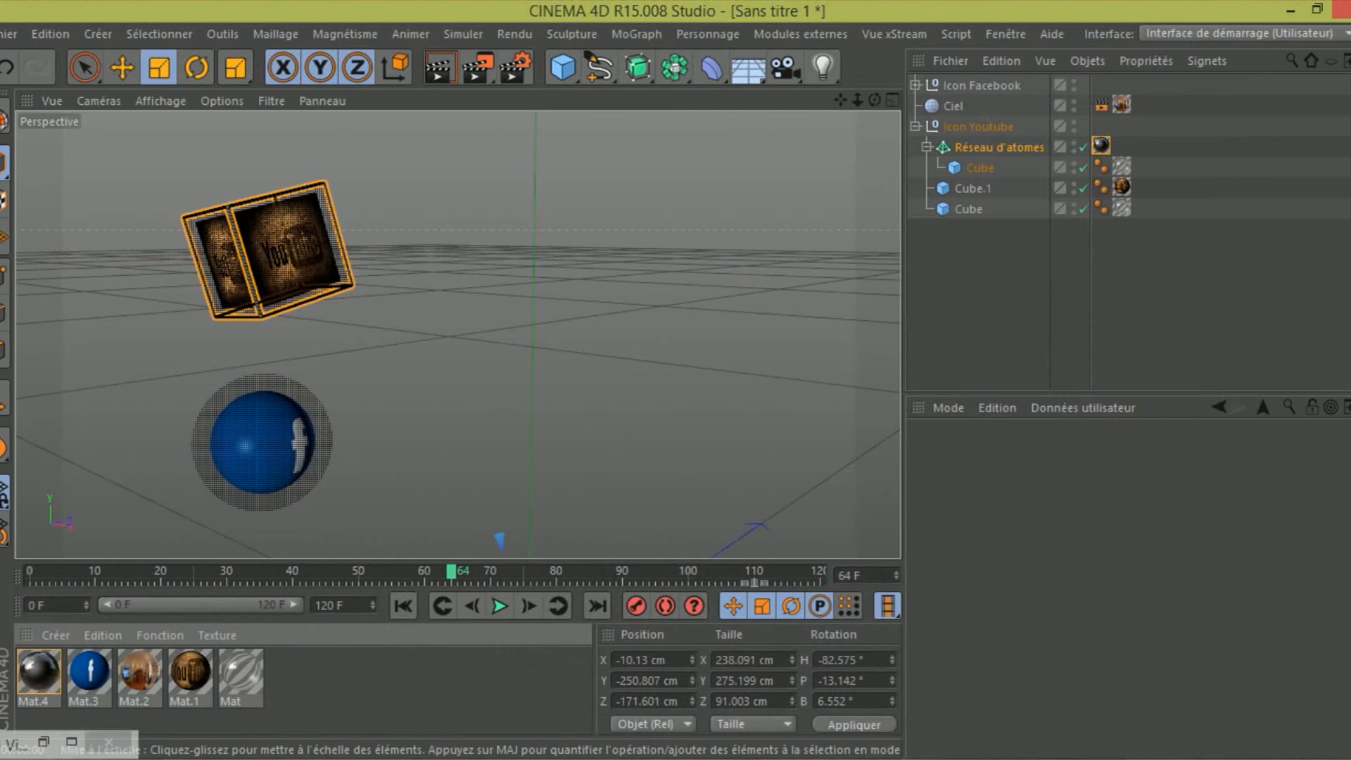
# Switch to Cinema 4D and check the save path in the render settings.
pyautogui.click(516, 66)
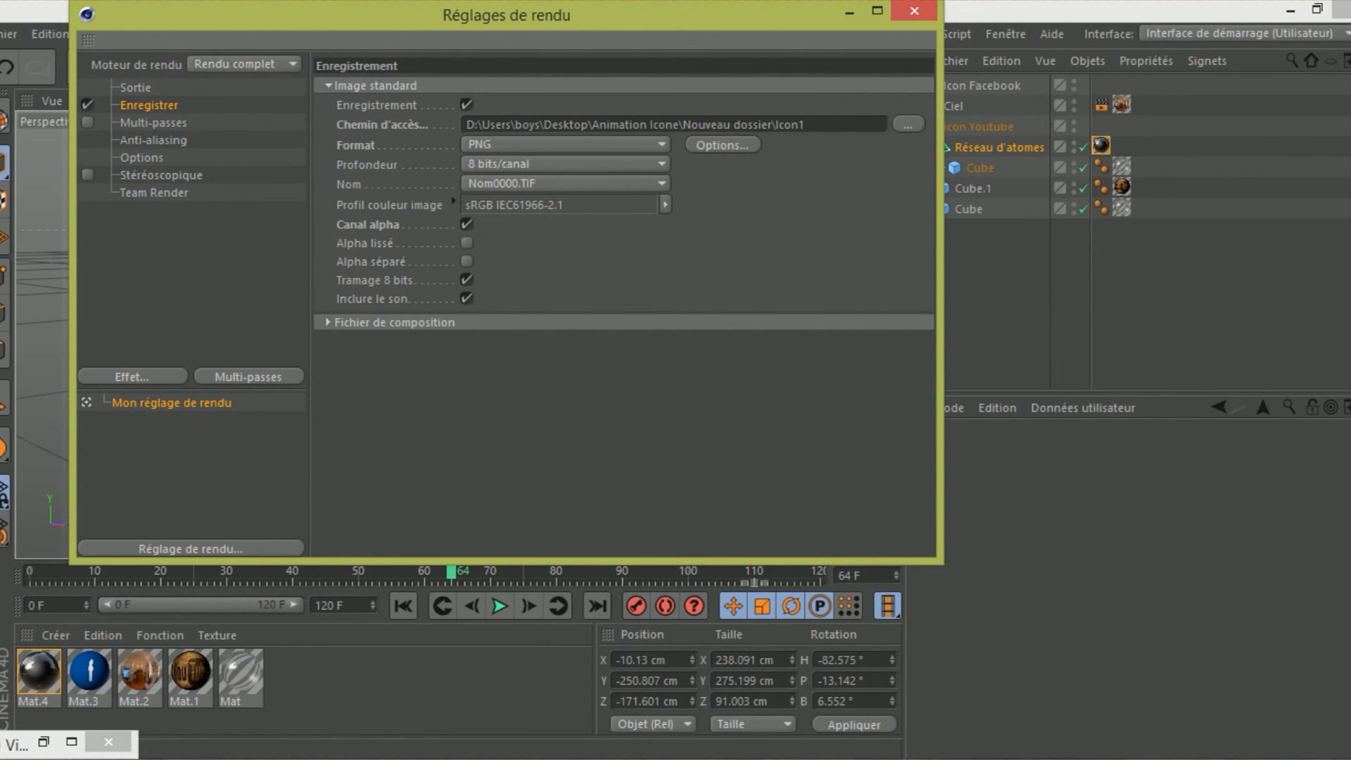
pyautogui.click(914, 11)
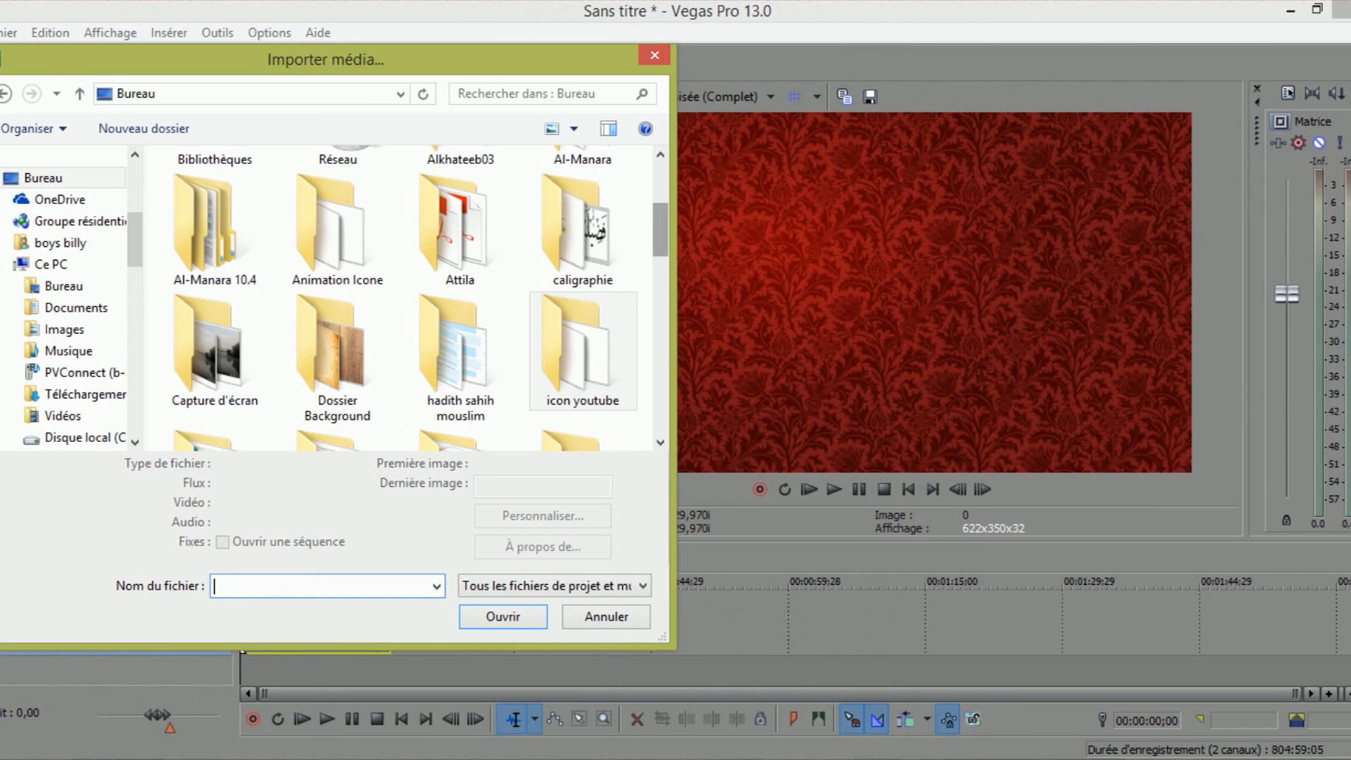
# Back in Vegas Pro, import Icon0000 from the Animation Icone folder as an image sequence ending at frame 120, accepting its default properties.
pyautogui.scroll(2, 450, 232)
pyautogui.scroll(1, 450, 232)
pyautogui.scroll(-2, 451, 232)
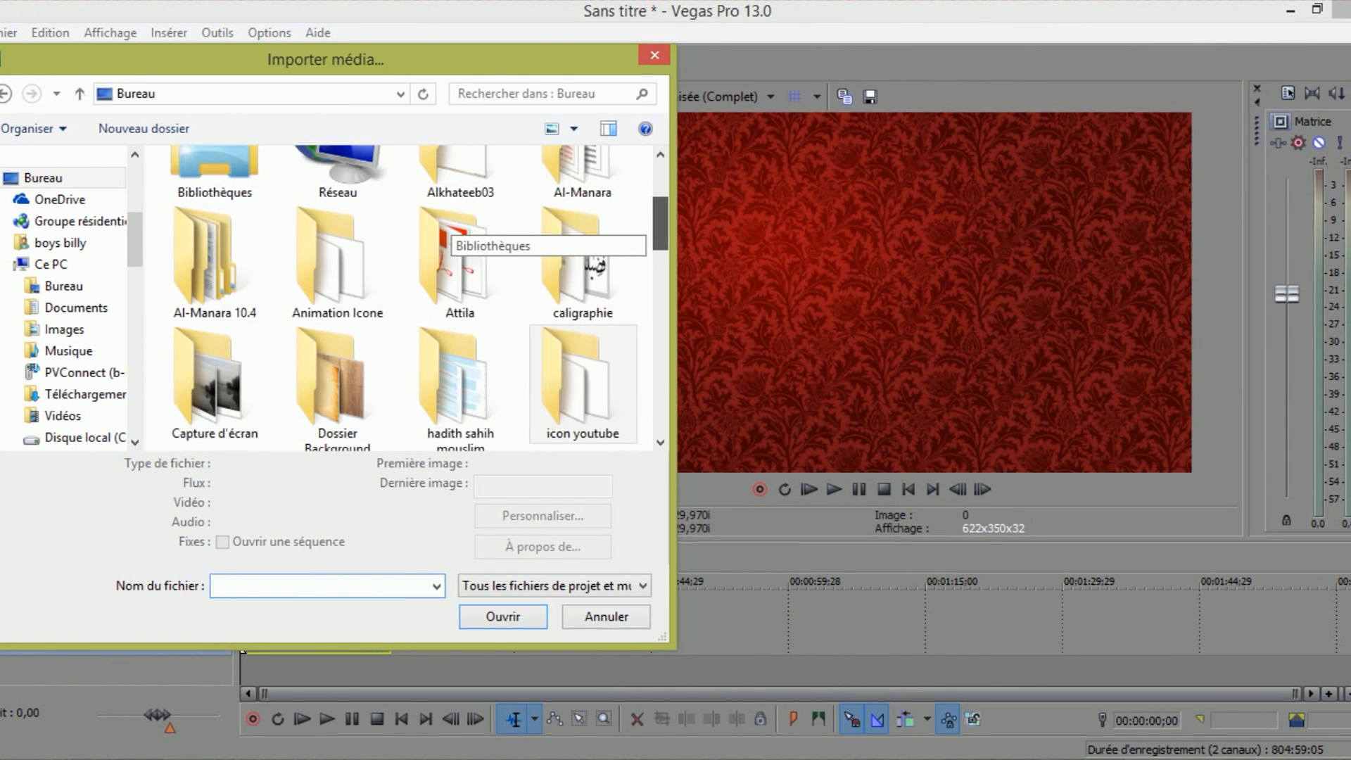
pyautogui.scroll(-4, 450, 232)
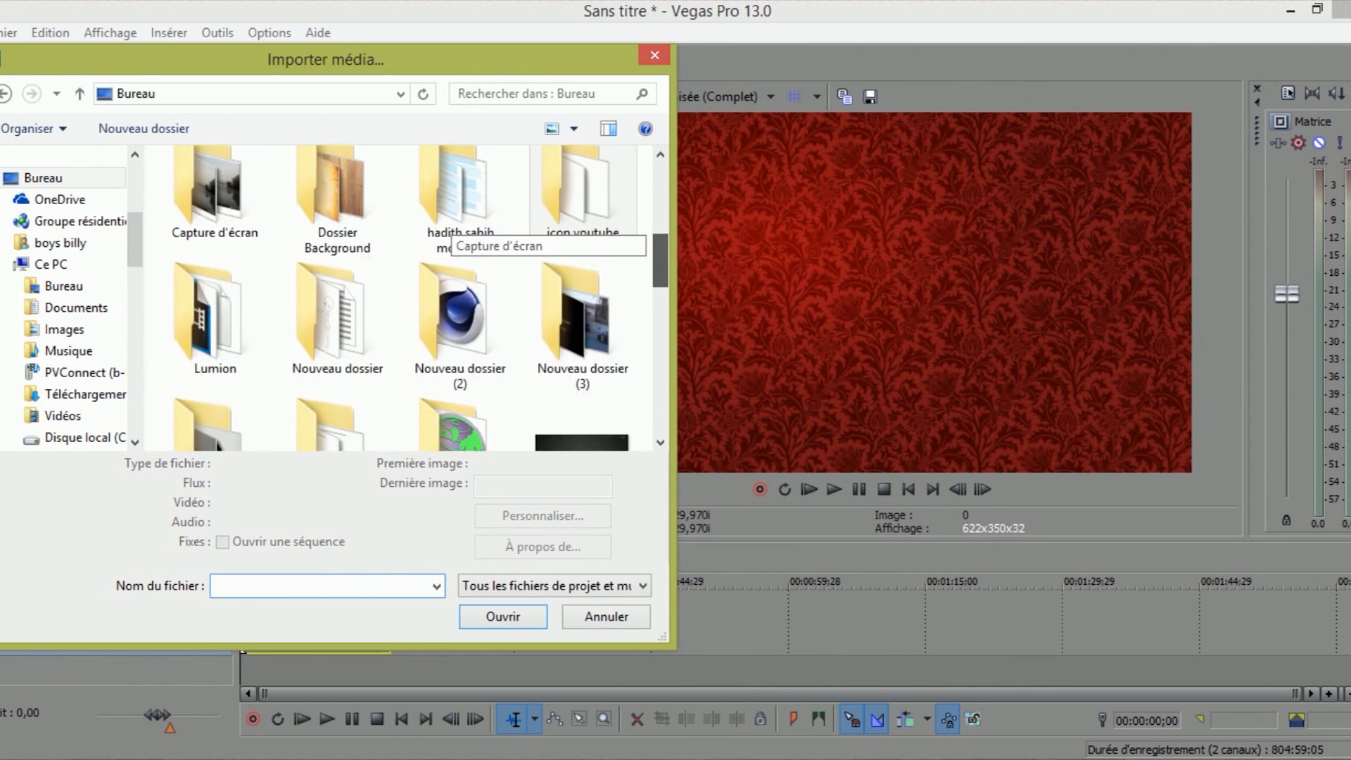
pyautogui.scroll(-3, 450, 232)
pyautogui.scroll(10, 451, 233)
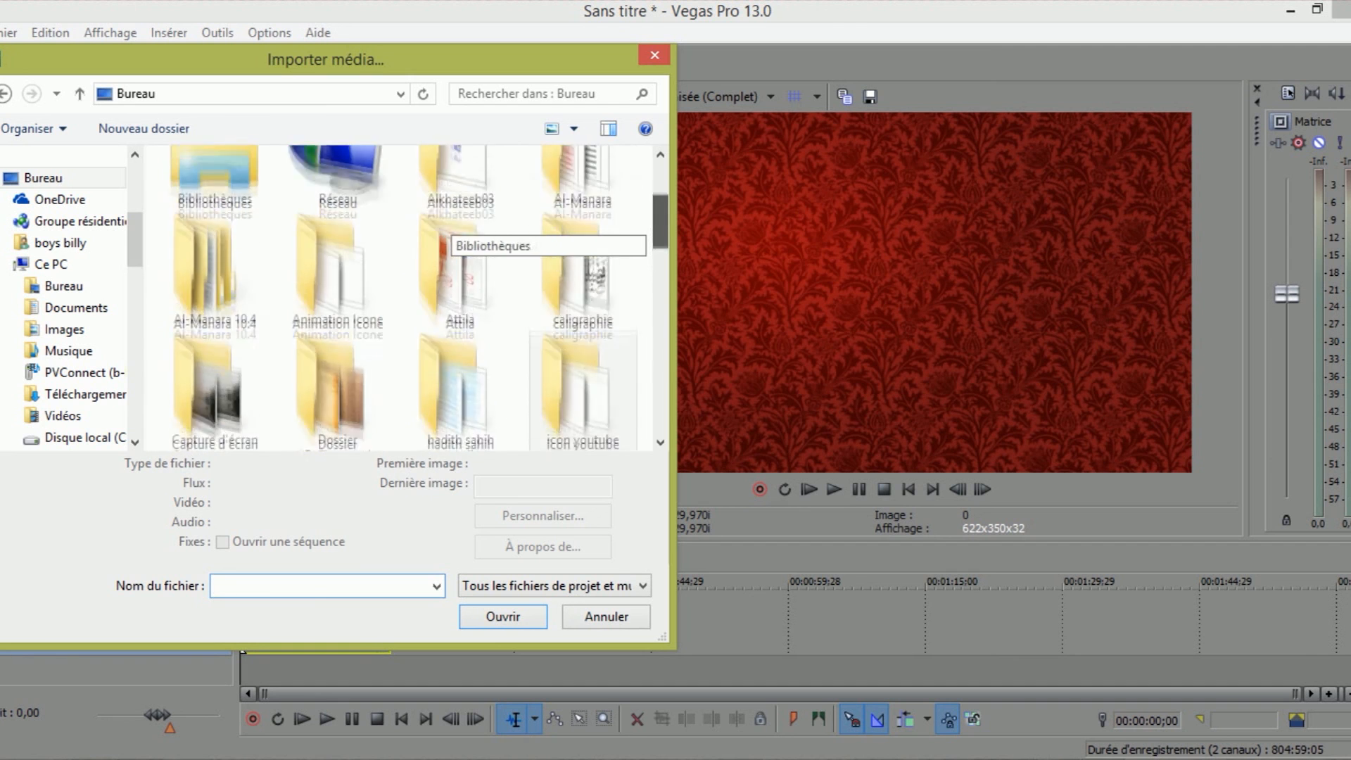
pyautogui.scroll(-3, 450, 233)
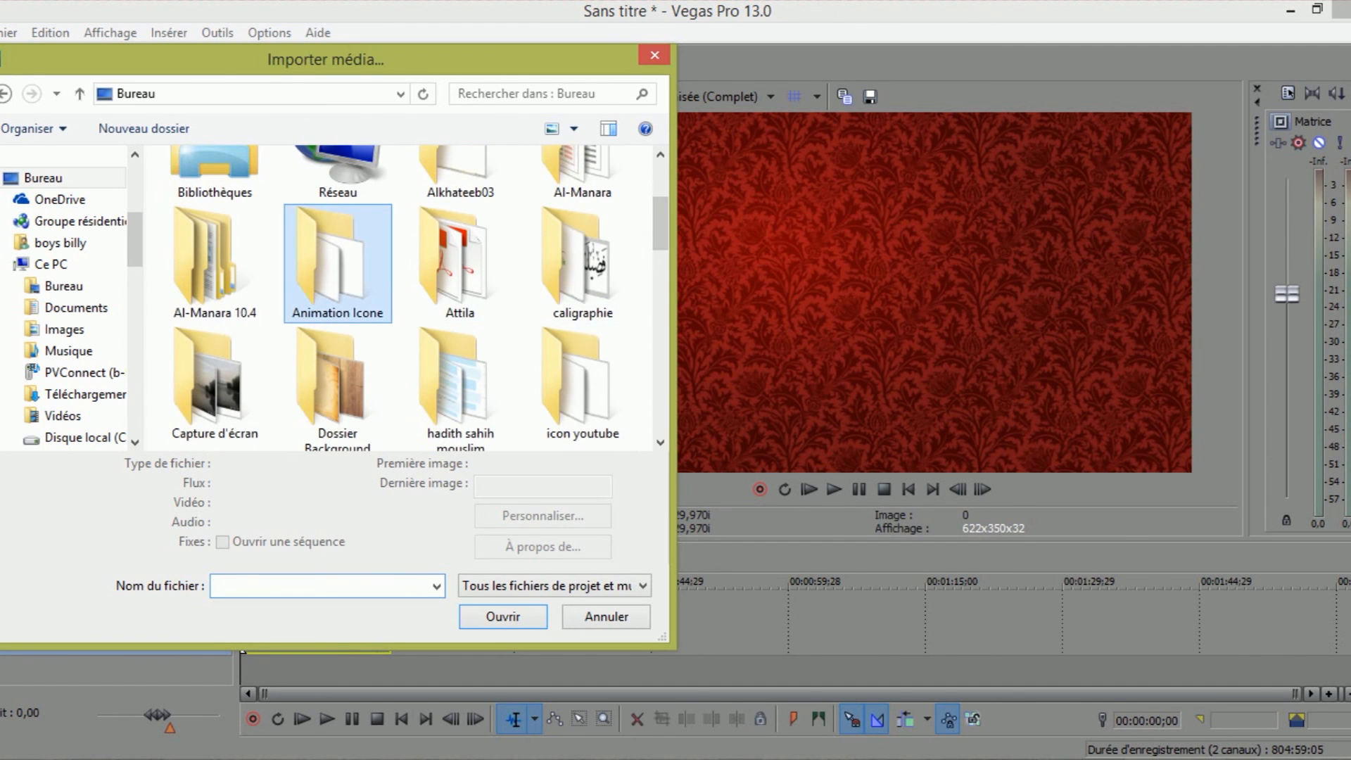
pyautogui.doubleClick(337, 264)
pyautogui.click(338, 222)
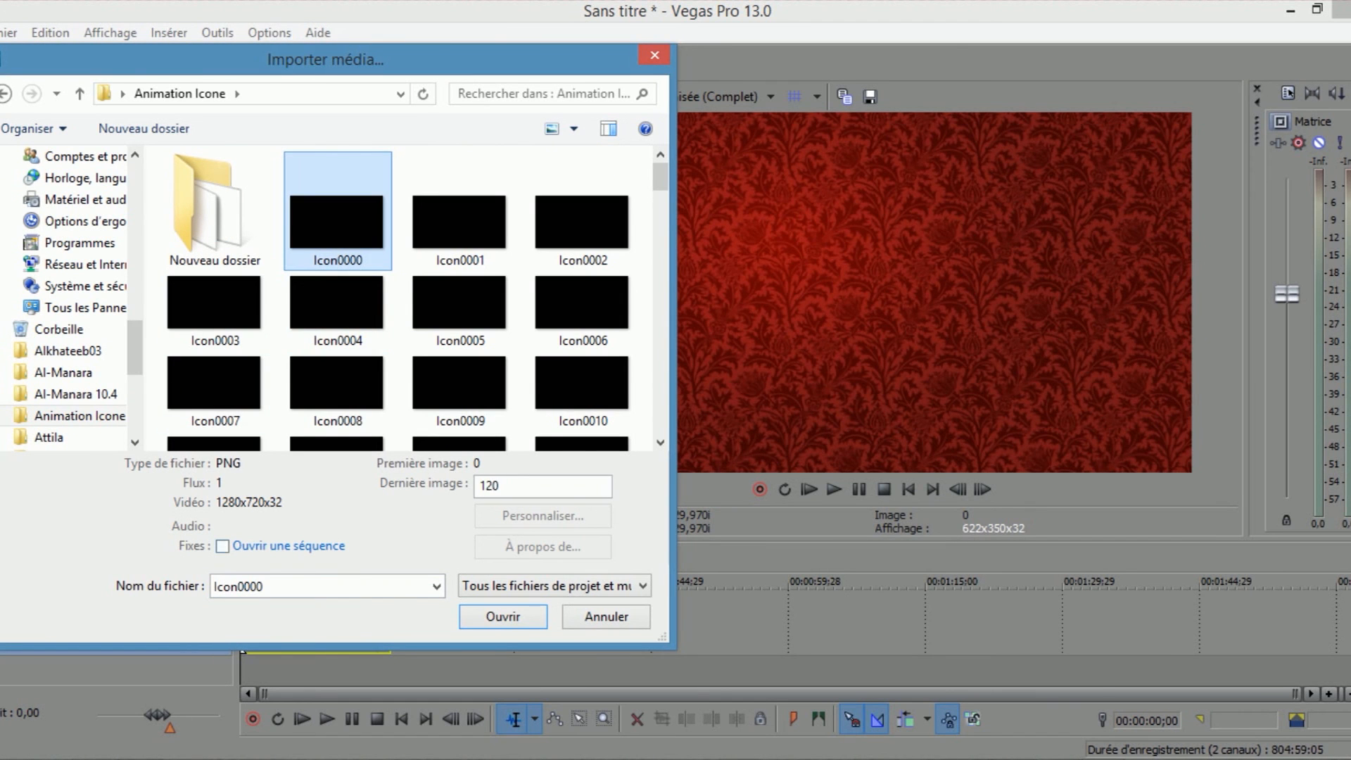
pyautogui.click(222, 546)
pyautogui.click(502, 616)
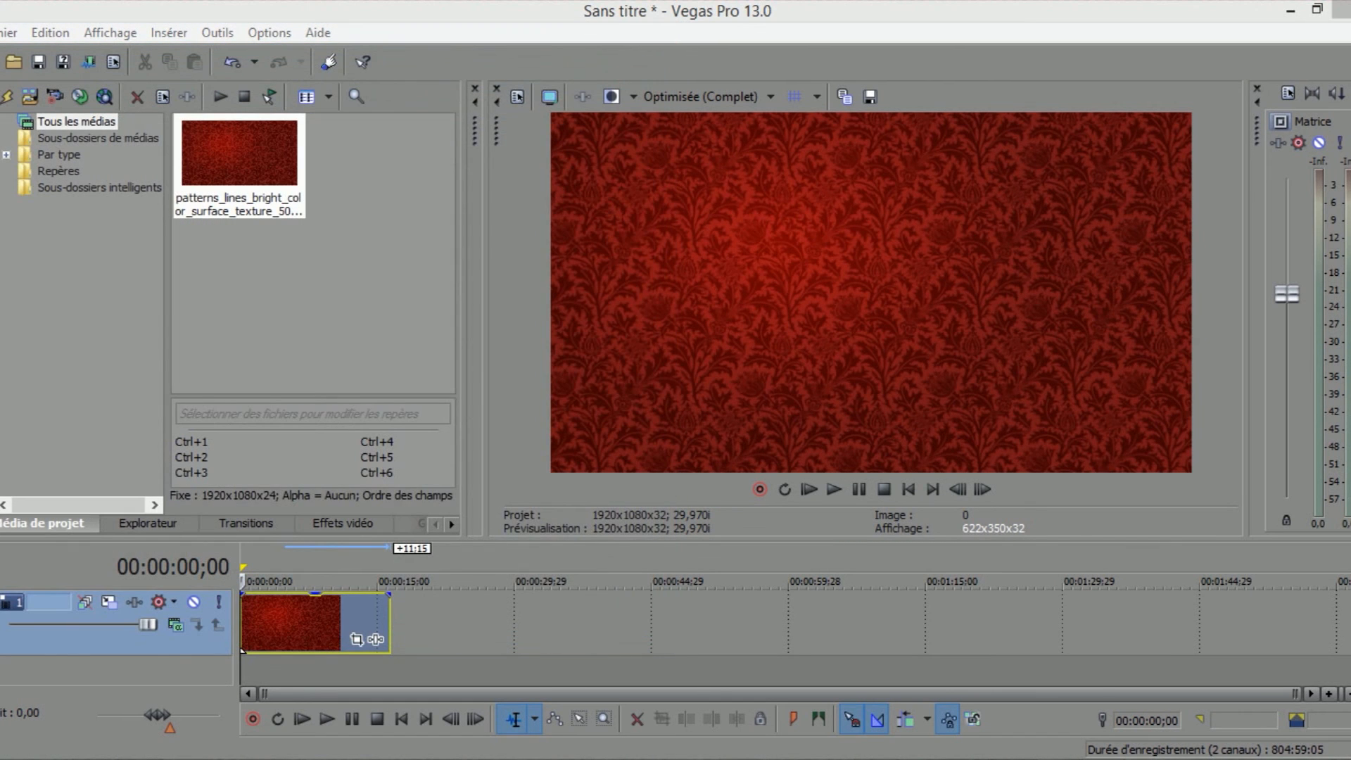
pyautogui.click(748, 632)
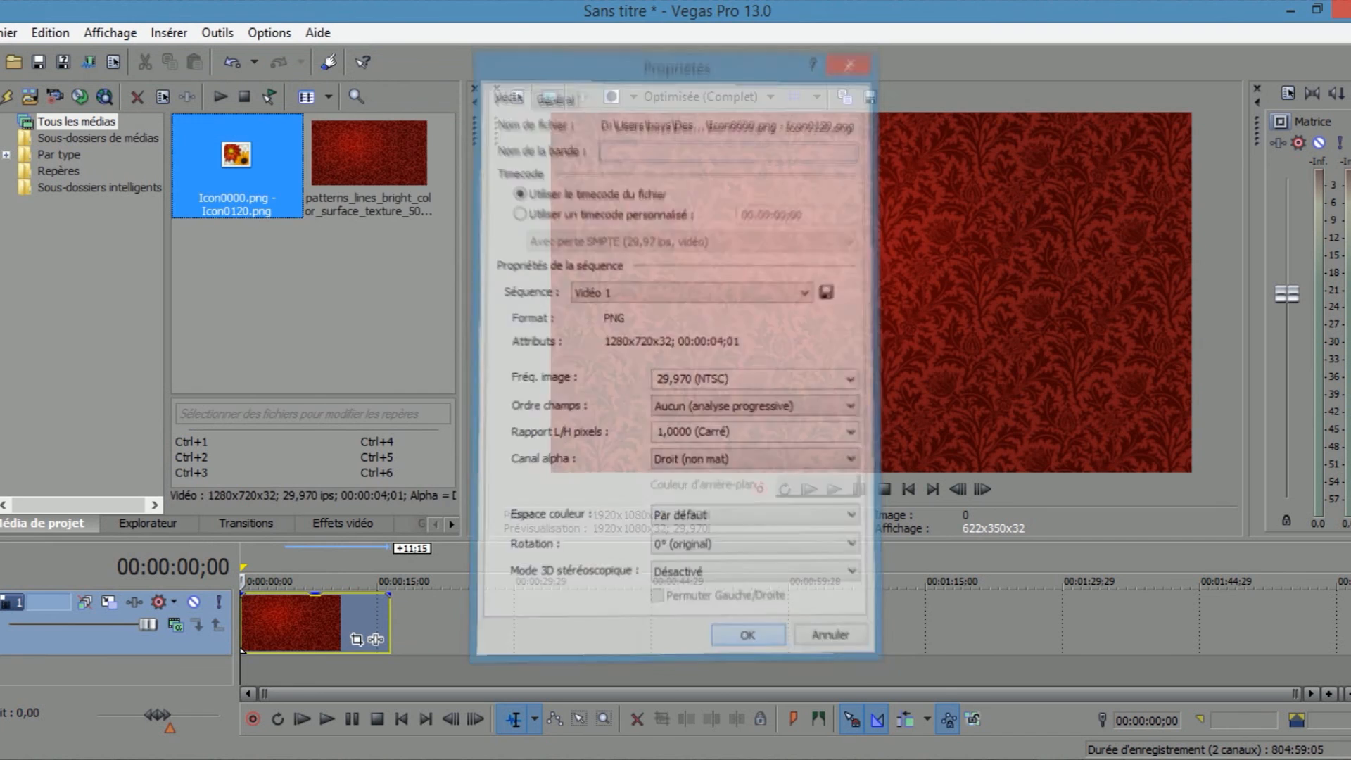
# Insert a new video track above the background and place the icon sequence on it twice, end to end.
pyautogui.rightClick(375, 639)
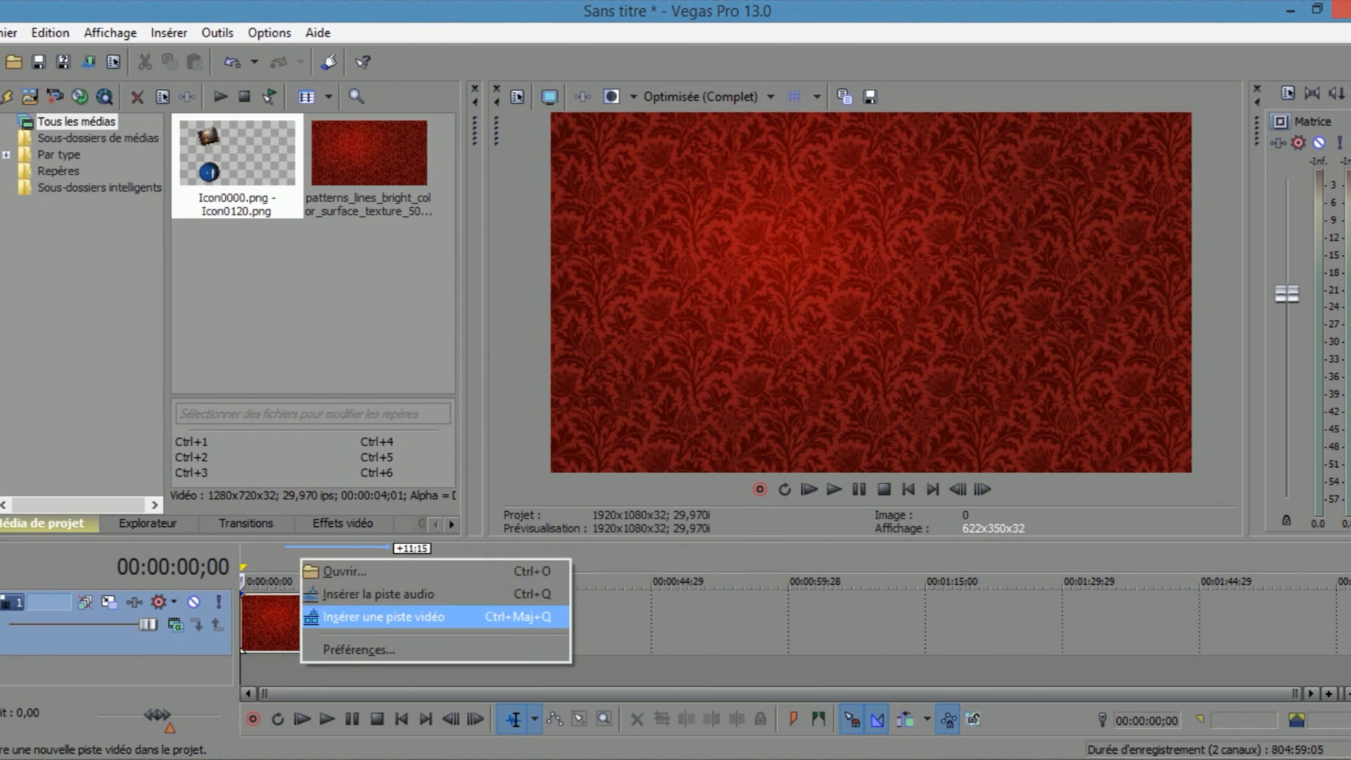
pyautogui.click(373, 617)
pyautogui.moveTo(237, 166); pyautogui.dragTo(261, 630)
pyautogui.moveTo(237, 166); pyautogui.dragTo(281, 624)
# Reverse the second icon clip on the timeline and play the composition from the start.
pyautogui.click(296, 612)
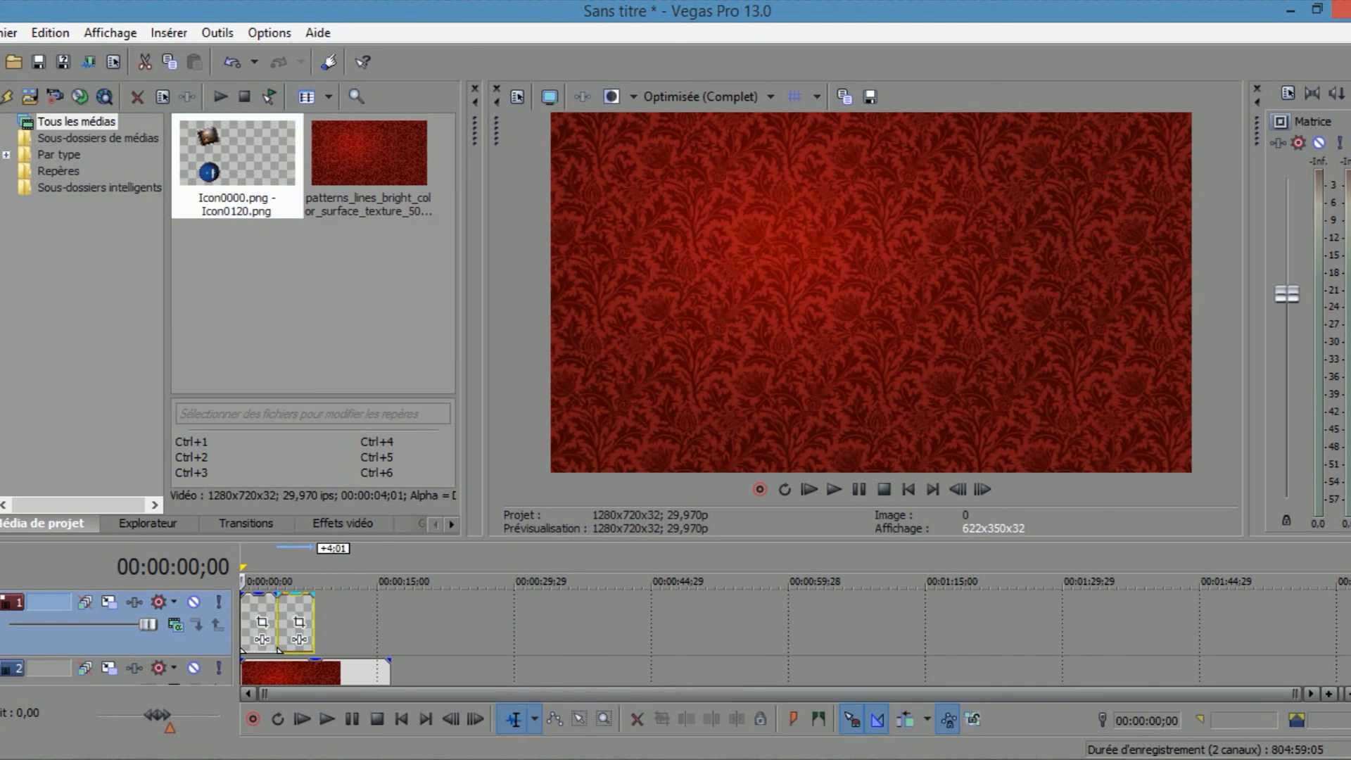
pyautogui.rightClick(287, 620)
pyautogui.click(330, 465)
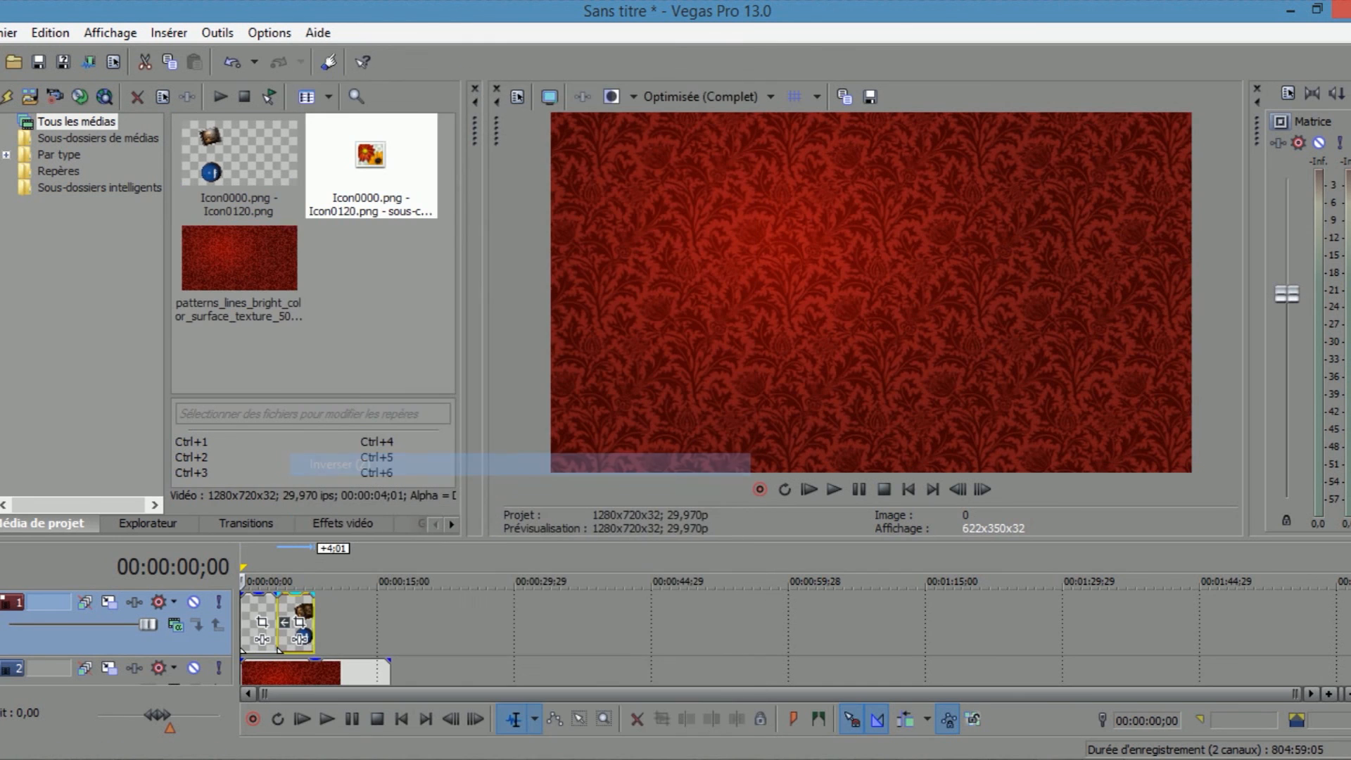
pyautogui.press('space')
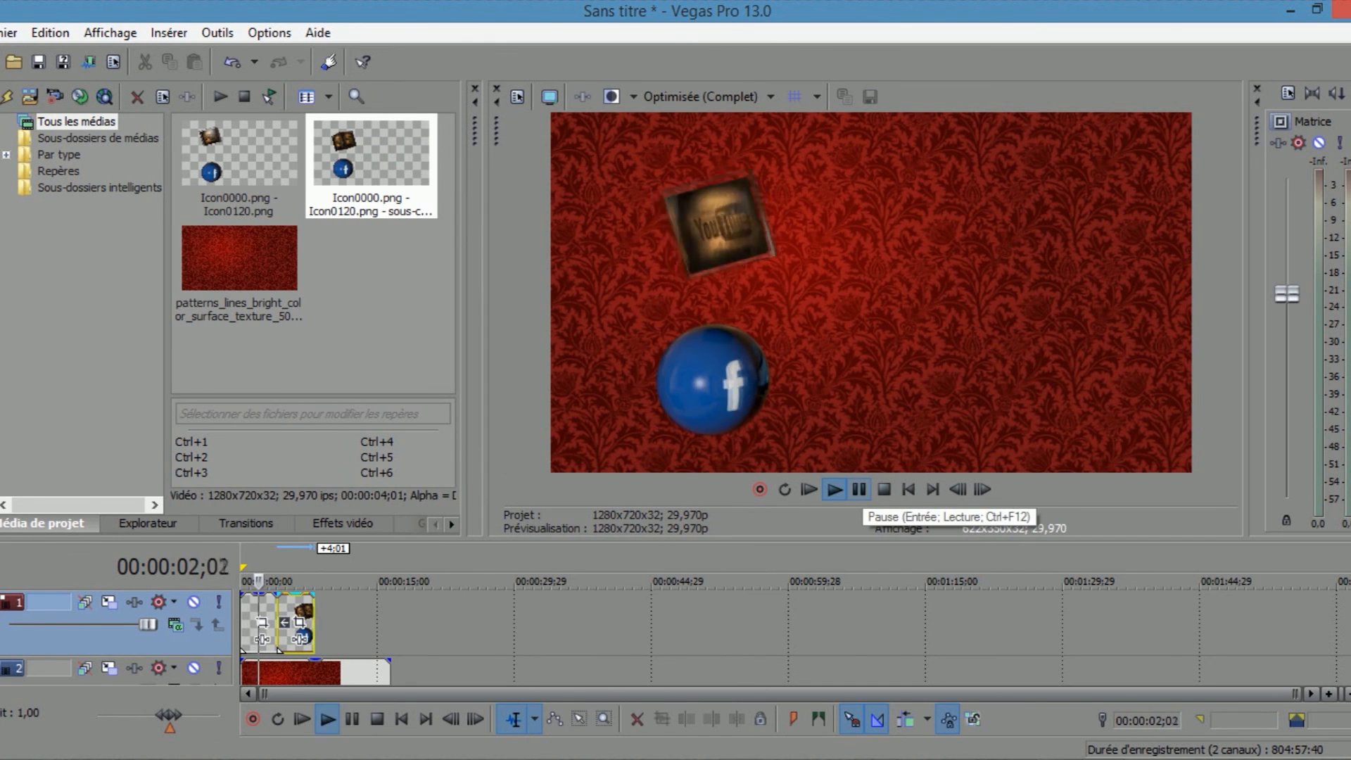
# Play the icon composition from the start, pausing to check the motion blur and the reversed second clip.
pyautogui.click(859, 489)
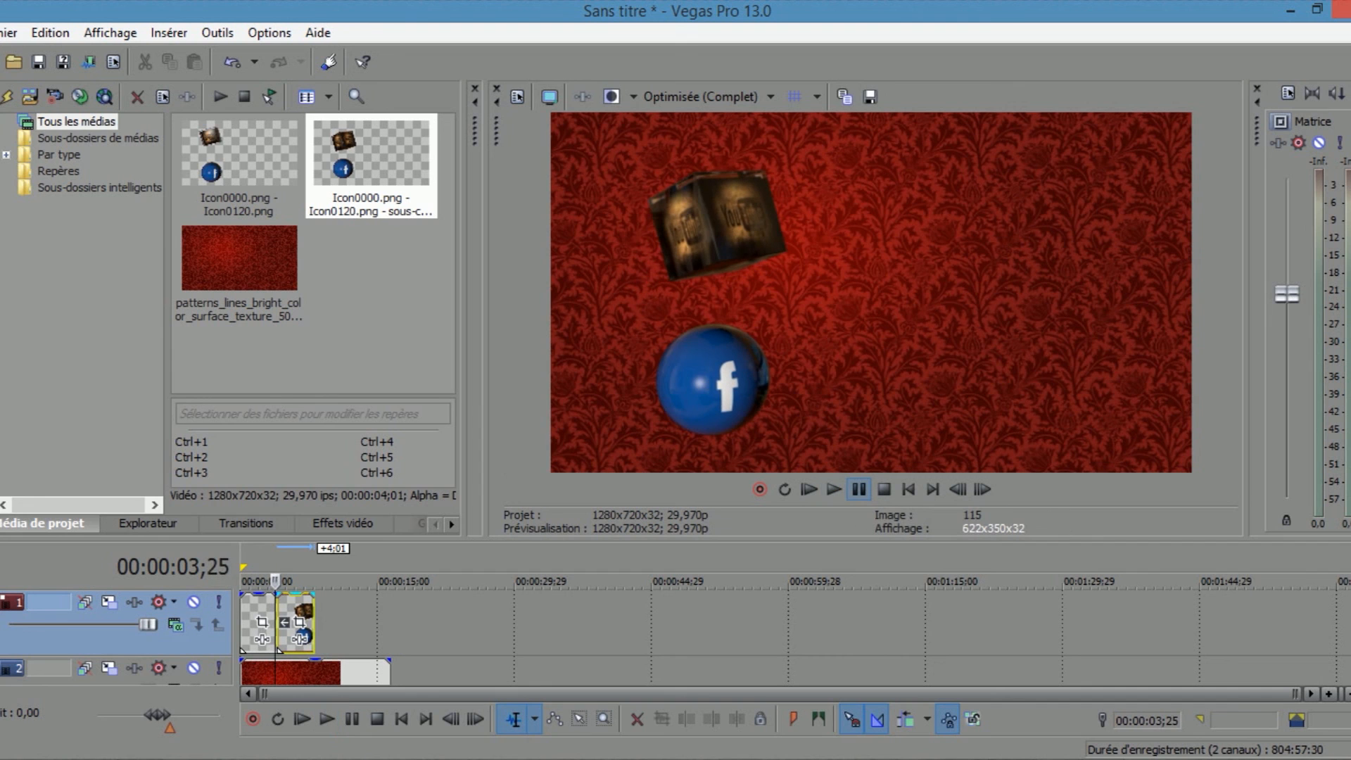
pyautogui.press('space')
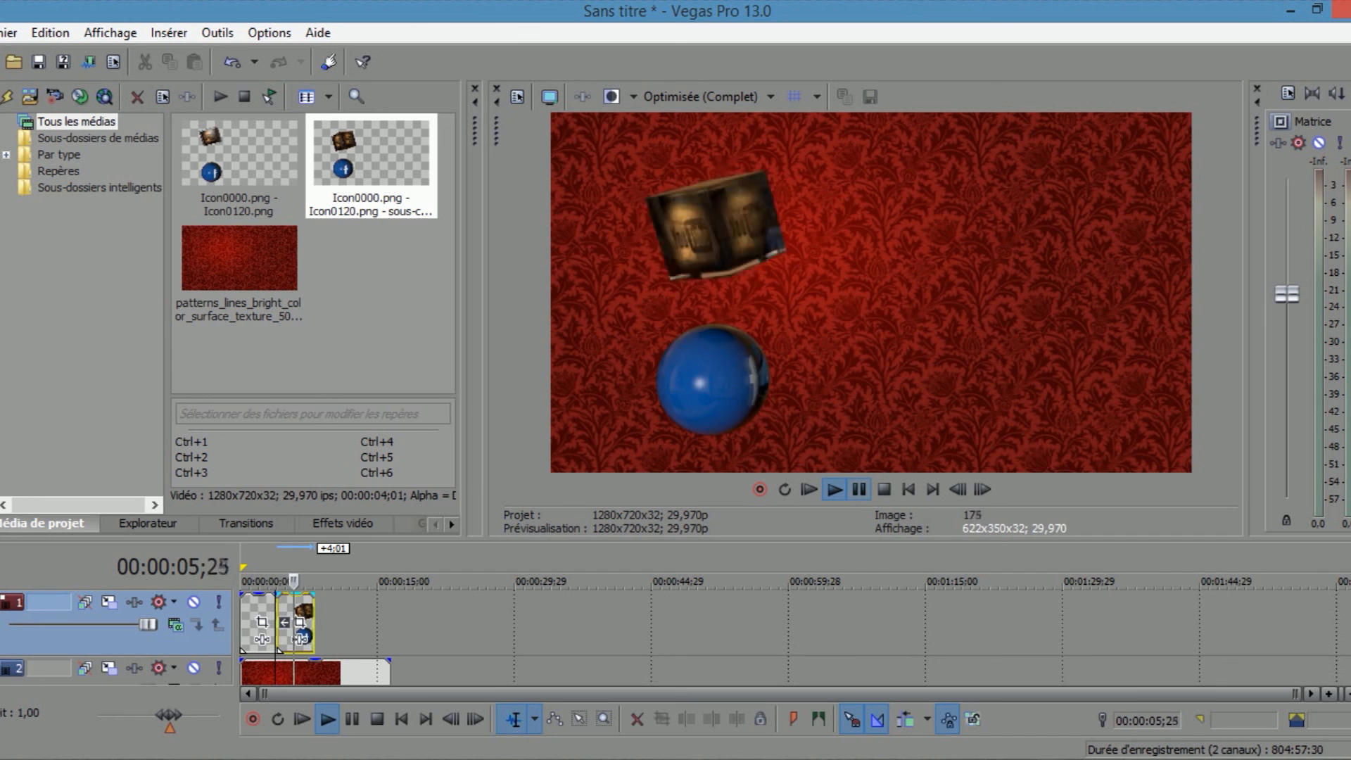
pyautogui.click(859, 489)
pyautogui.click(908, 489)
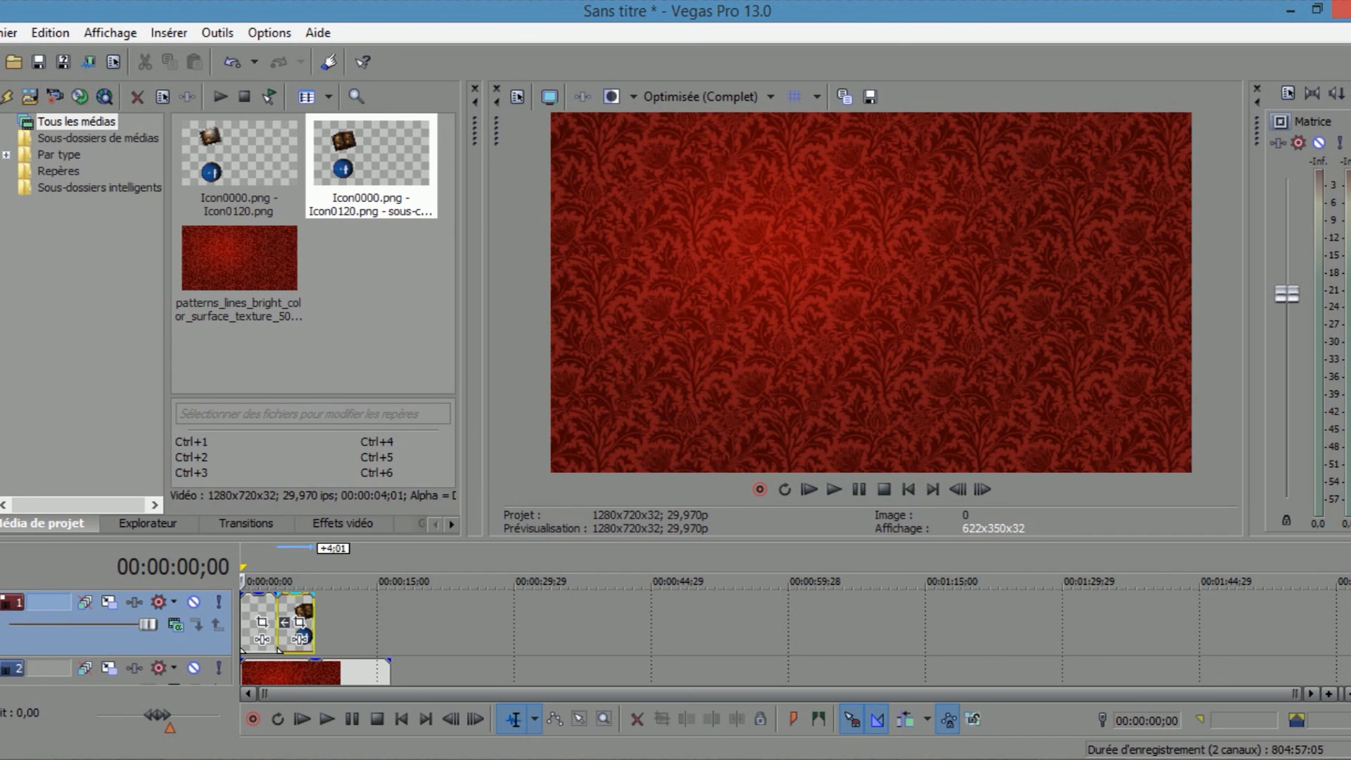
pyautogui.click(254, 609)
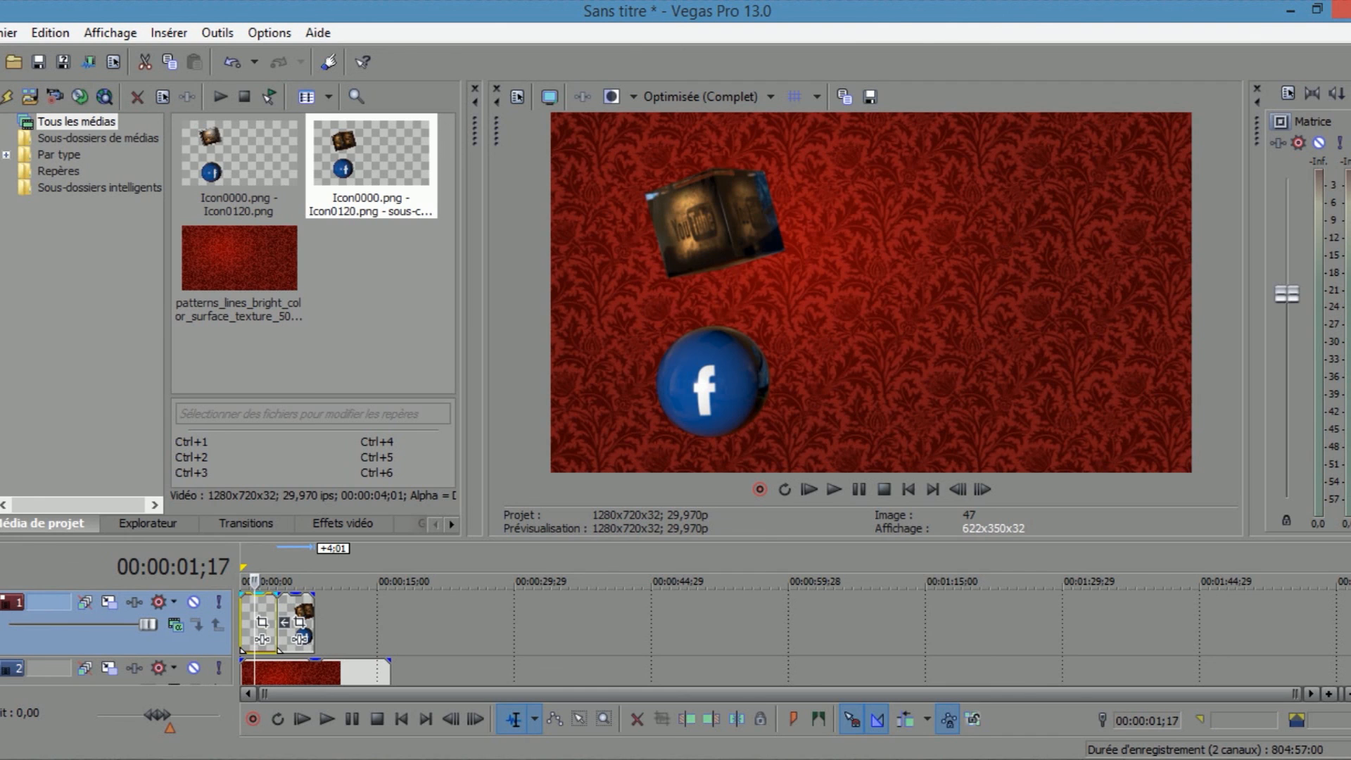
pyautogui.hotkey('ctrl', 'Home')
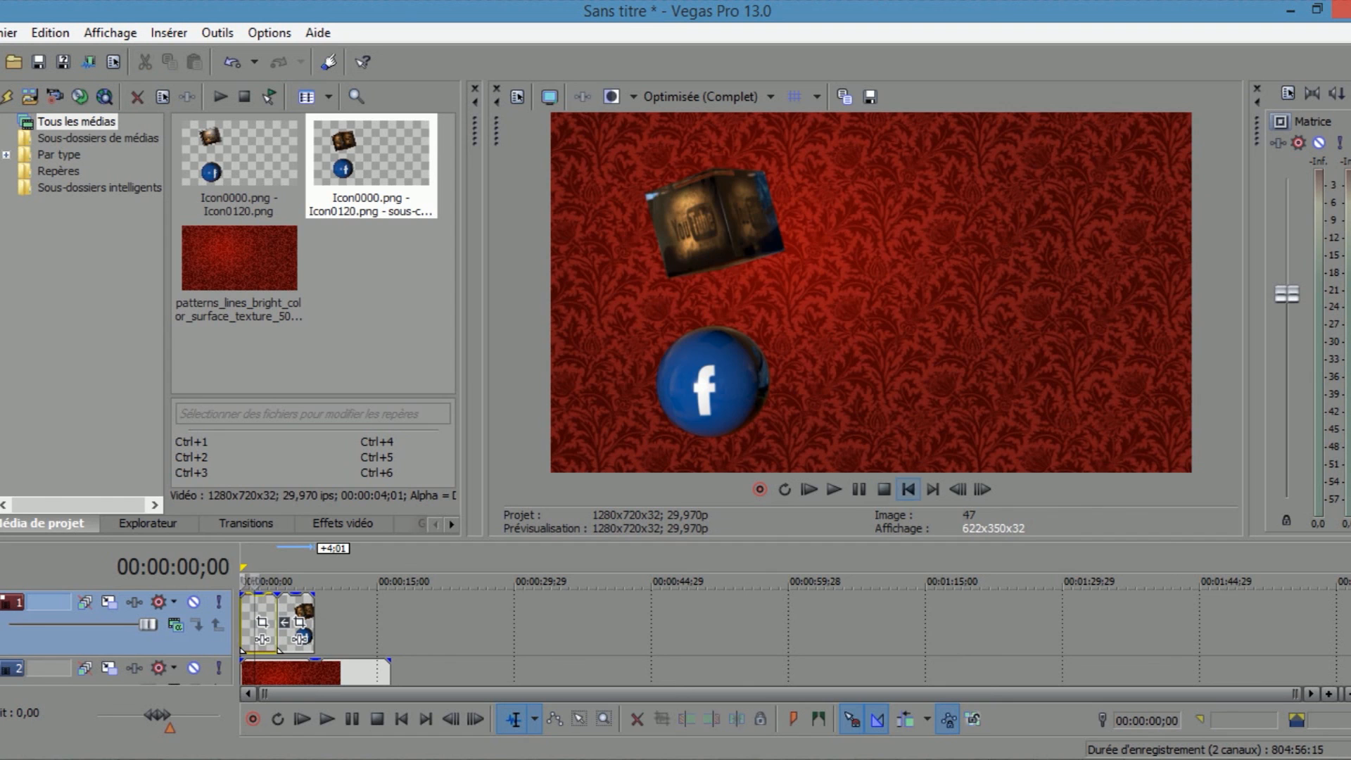
pyautogui.press('space')
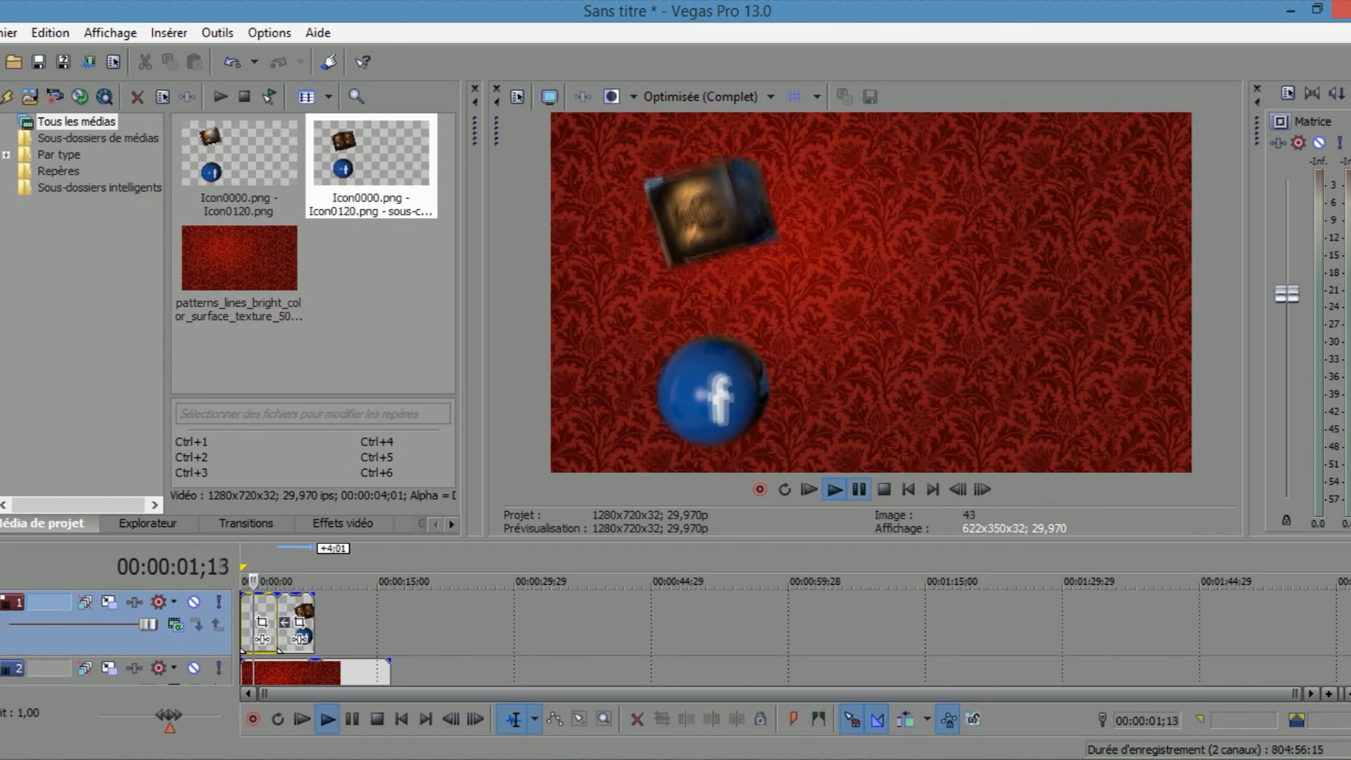
pyautogui.press('Return')
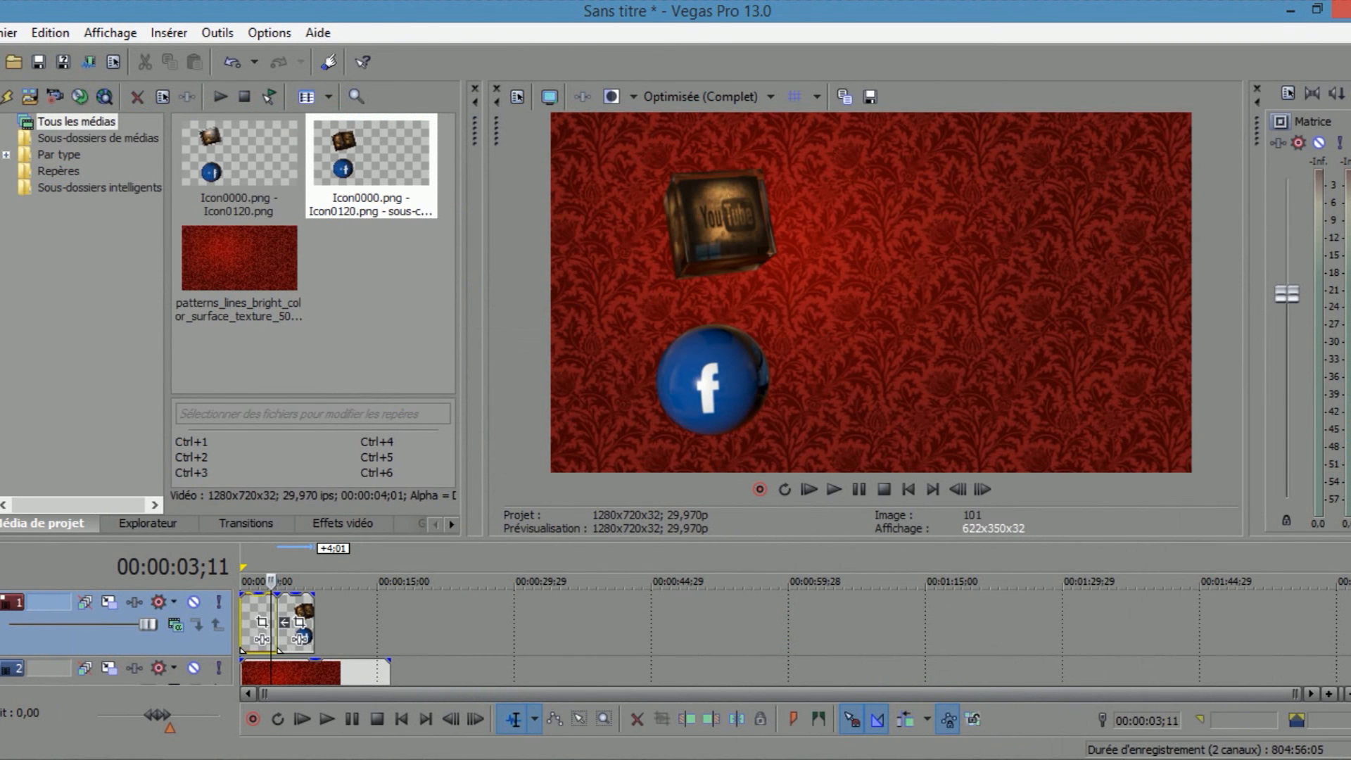
# Enlarge the timeline area and import Icon1_0000 from Nouveau dossier as an image sequence ending at frame 120, accepting its default properties.
pyautogui.moveTo(633, 539)
pyautogui.mouseDown()
pyautogui.moveTo(634, 694)
pyautogui.moveTo(633, 439)
pyautogui.moveTo(633, 520)
pyautogui.mouseUp()
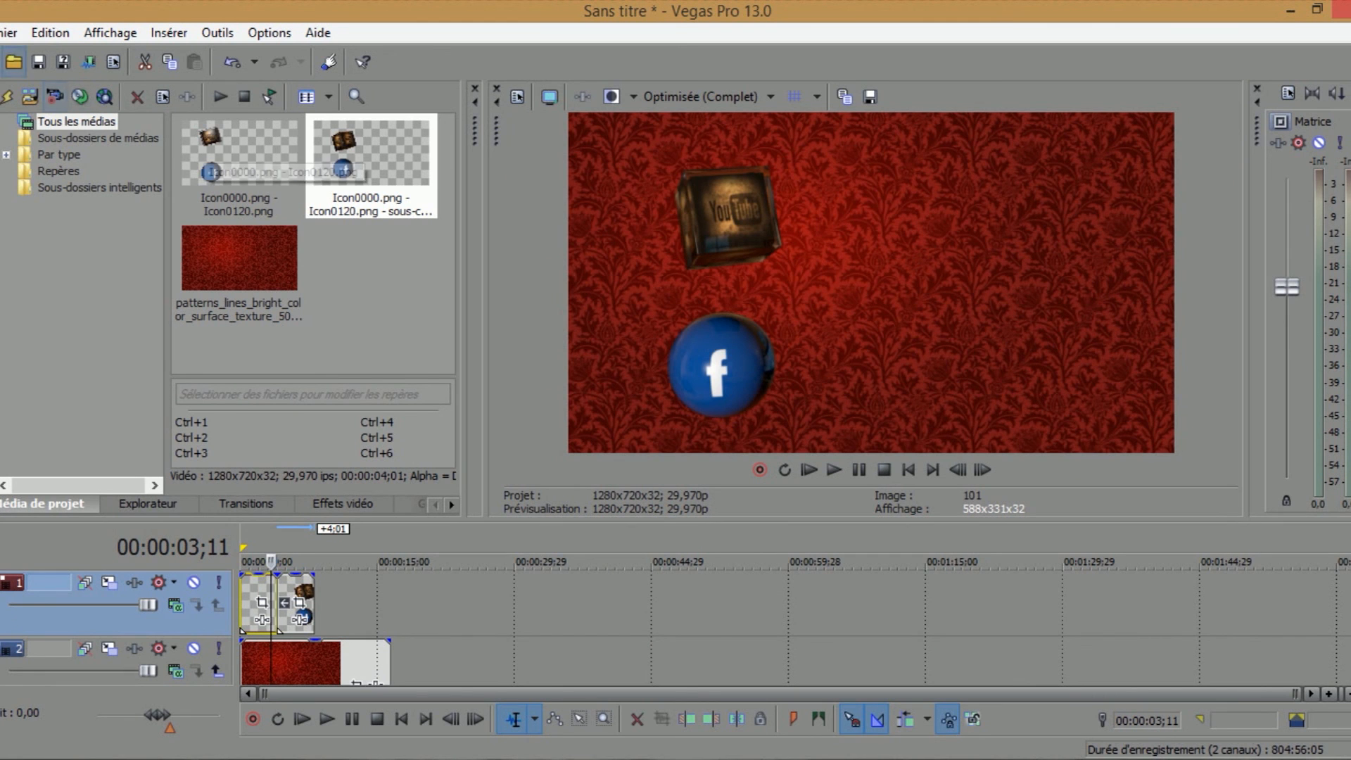
pyautogui.click(8, 32)
pyautogui.press('Down')
pyautogui.press('Down')
pyautogui.press('Right')
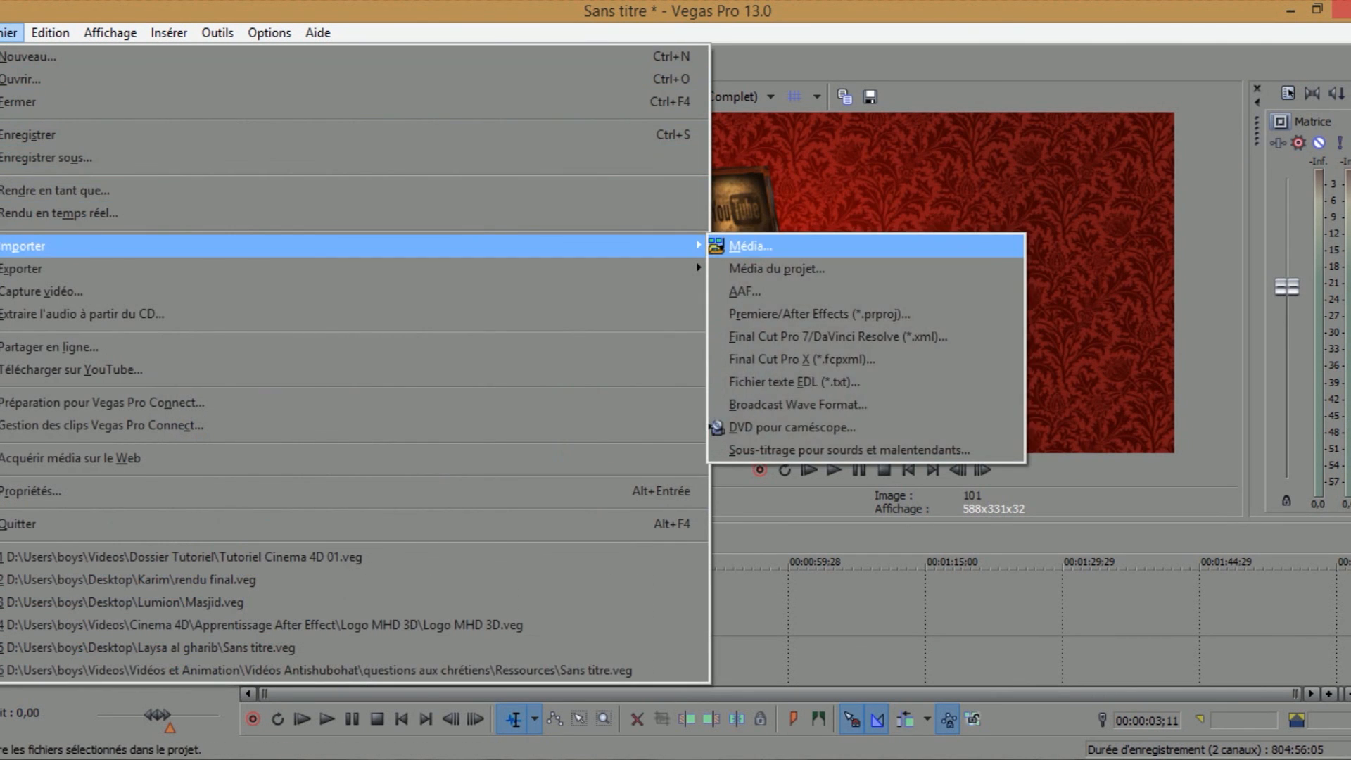
pyautogui.press('Return')
pyautogui.doubleClick(215, 204)
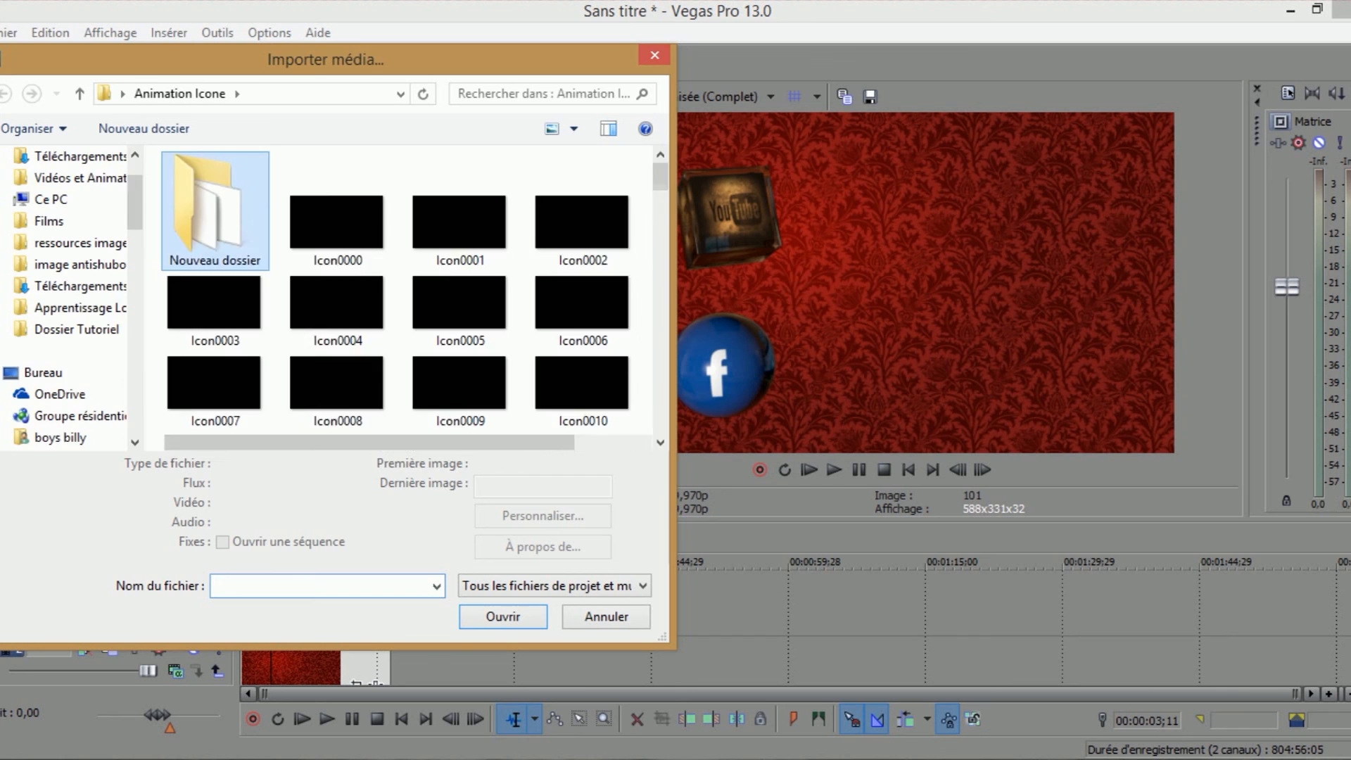
pyautogui.click(215, 188)
pyautogui.click(222, 546)
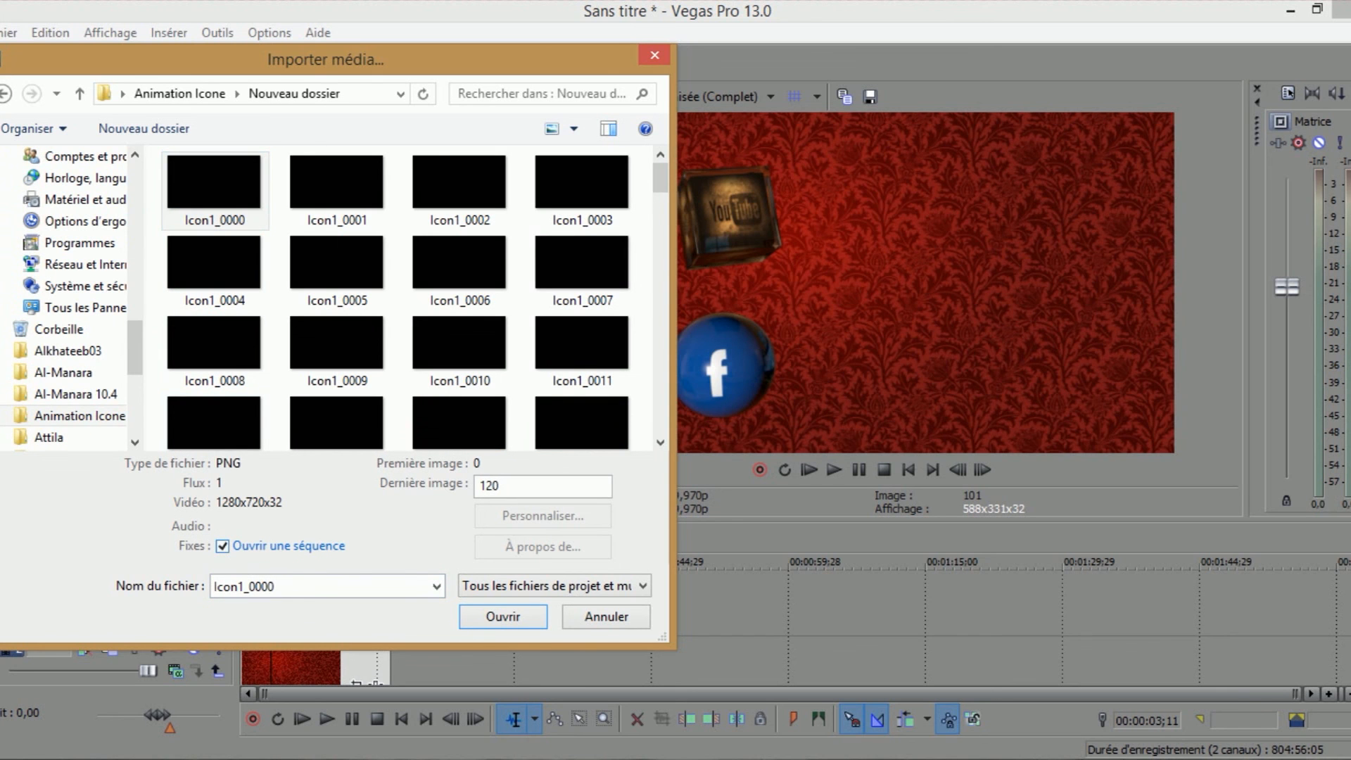
pyautogui.click(503, 617)
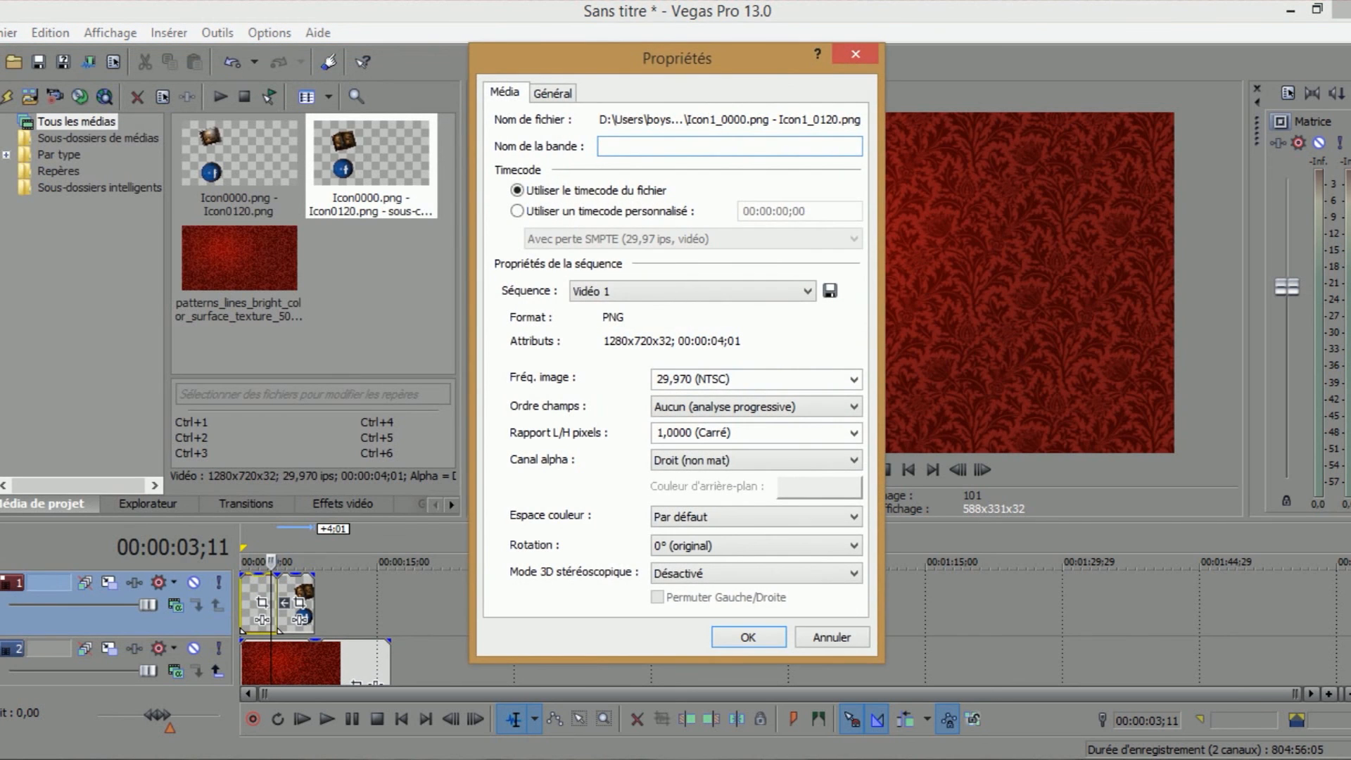
pyautogui.press('Return')
# Place the Icon1 sequence twice, end to end, after the existing icon clips and reverse the last copy.
pyautogui.moveTo(232, 274); pyautogui.dragTo(332, 603)
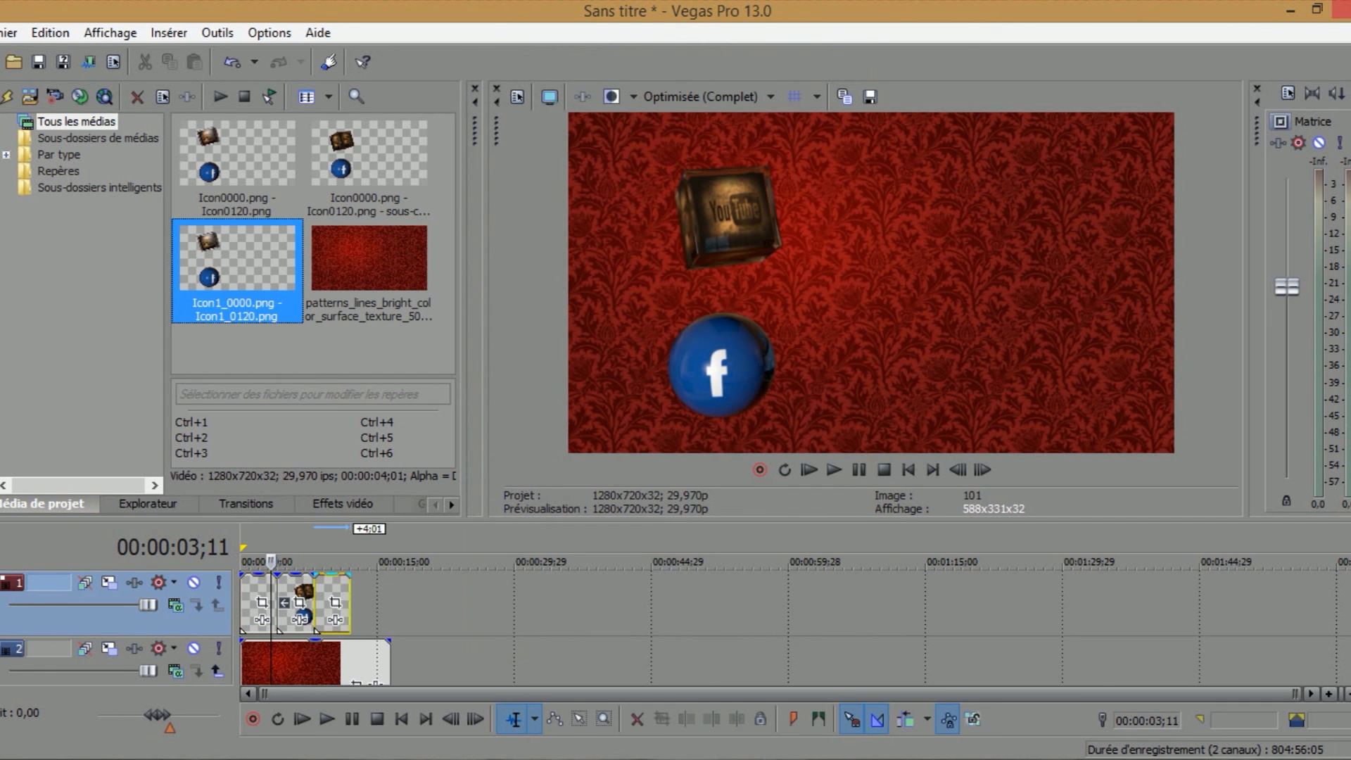
pyautogui.rightClick(364, 603)
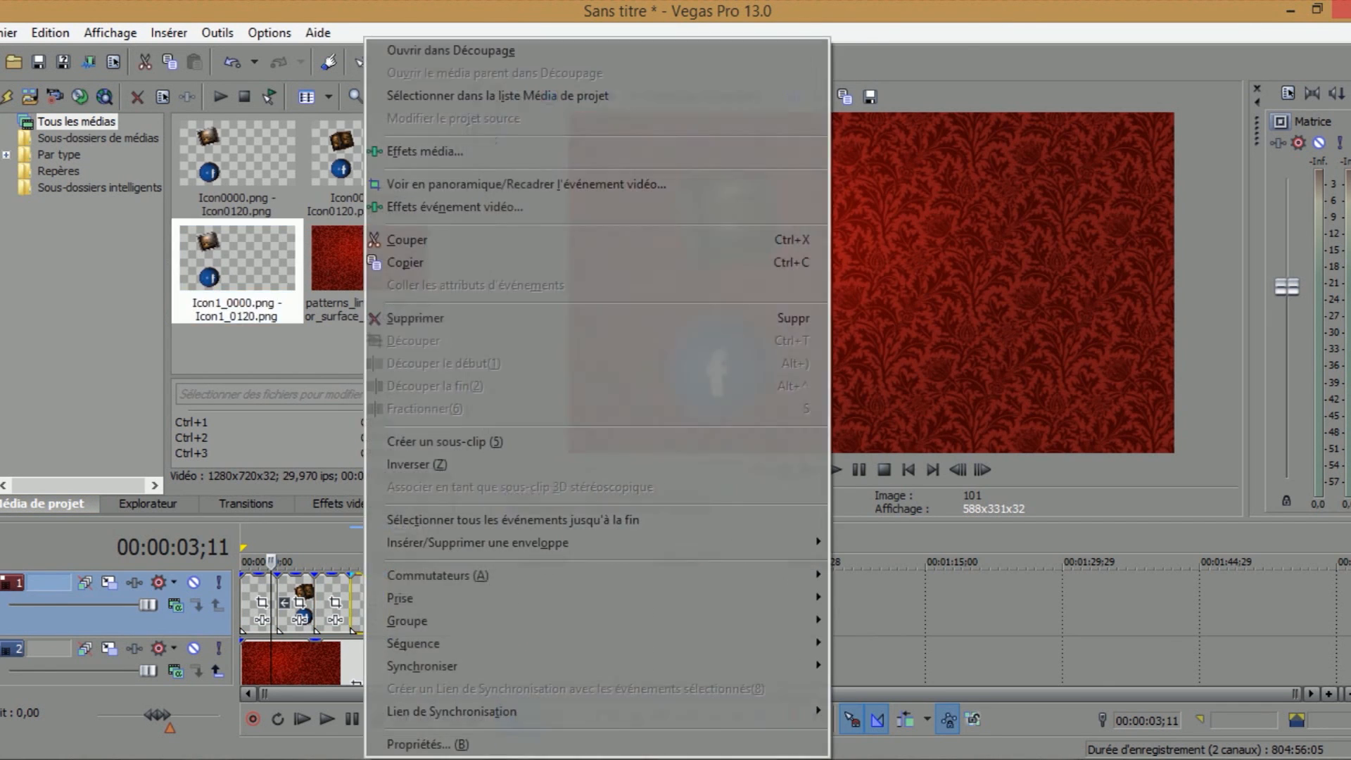
pyautogui.click(417, 464)
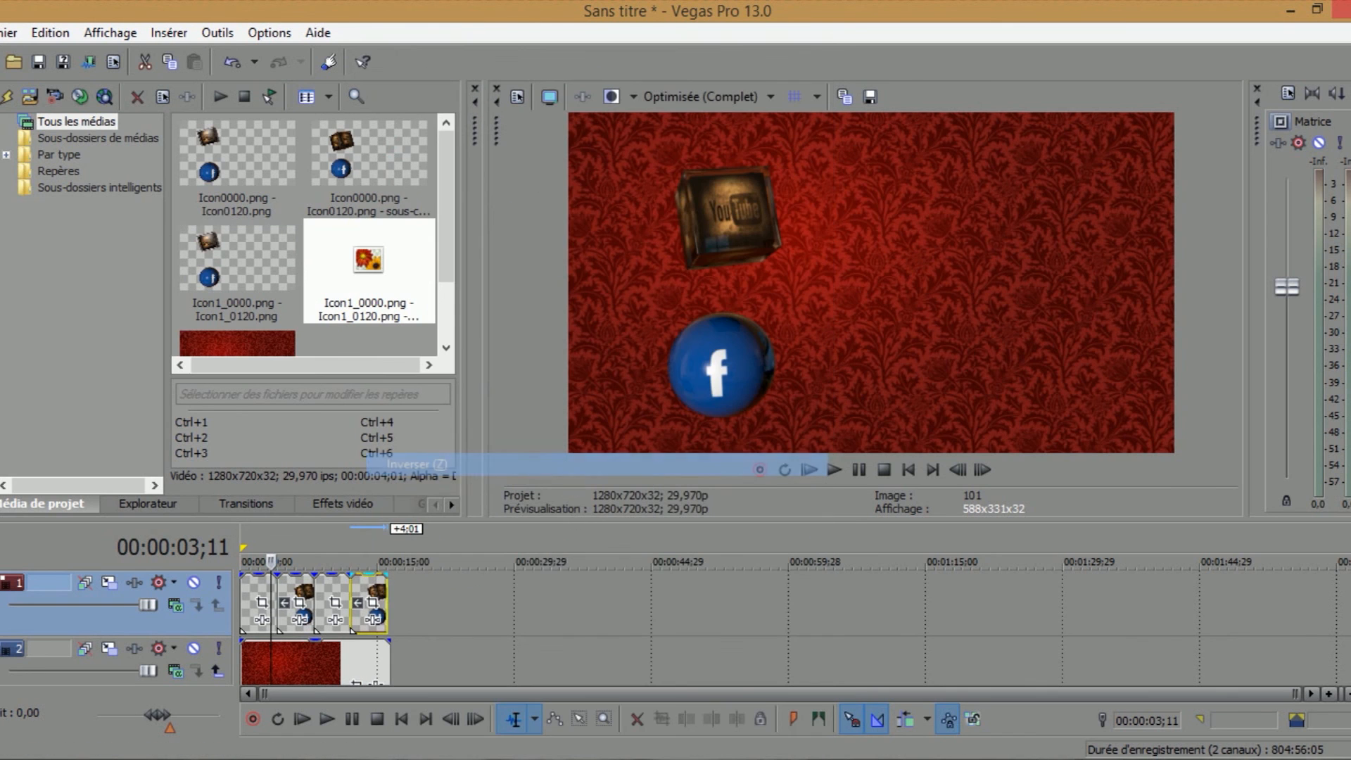
# Play the composition from the start past the last clip, and return the playhead to 00:00:16;07.
pyautogui.click(908, 469)
pyautogui.click(834, 469)
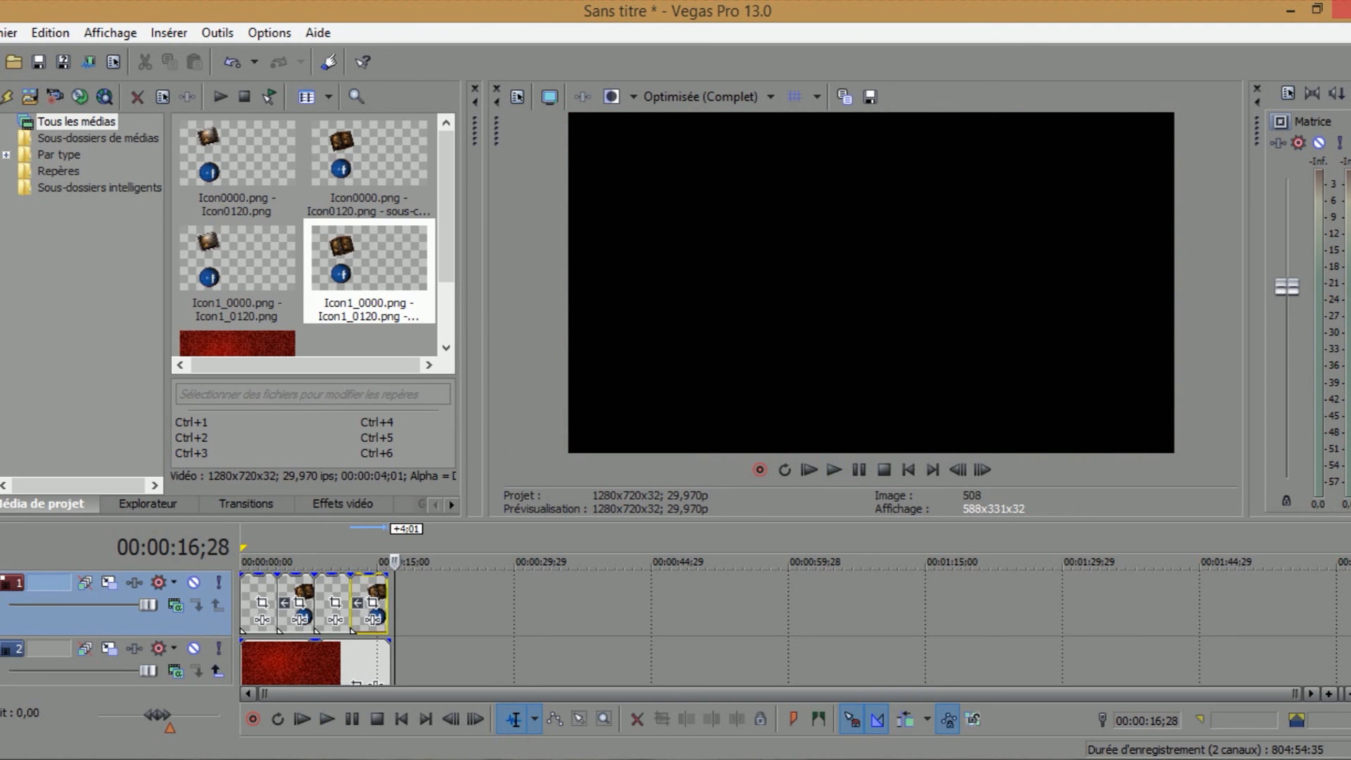
pyautogui.press('space')
pyautogui.click(388, 561)
pyautogui.press('space')
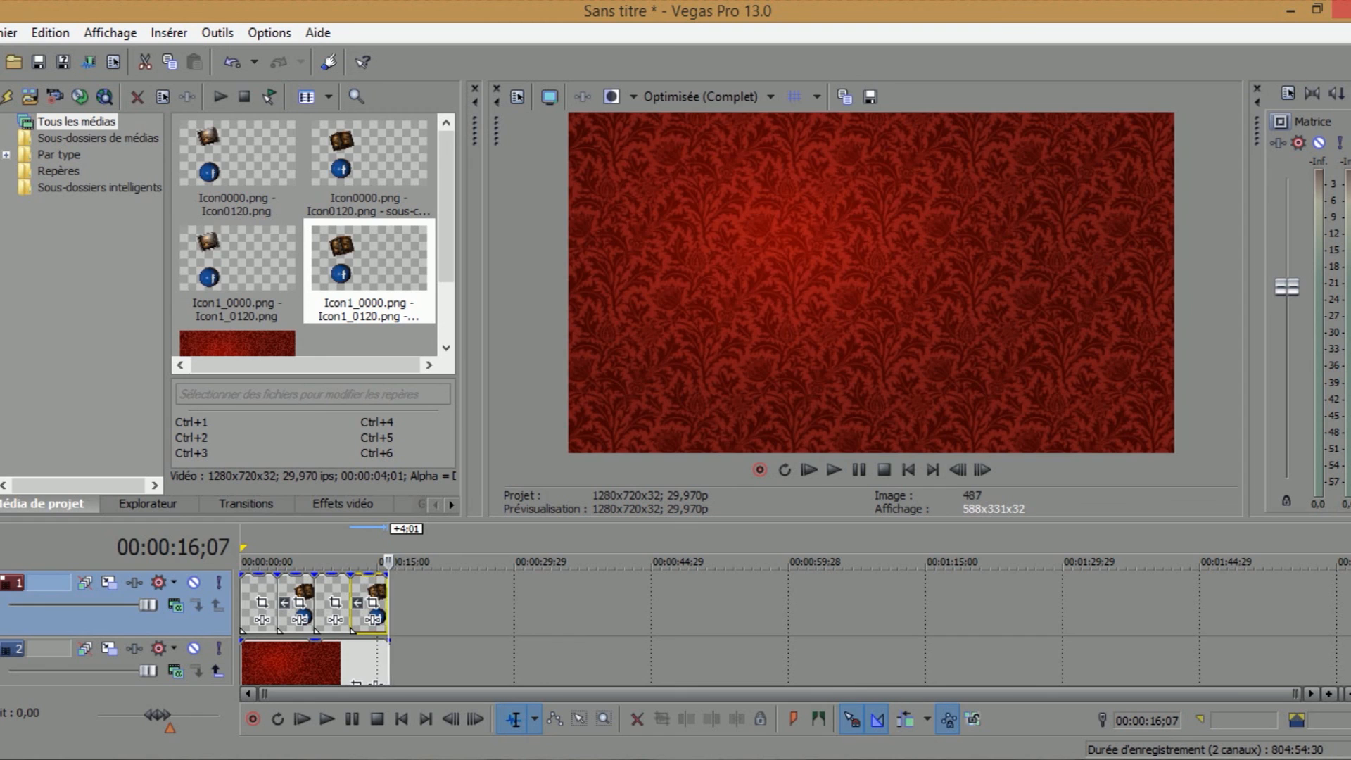
# Enable loop playback, set the loop region over the whole background clip from 00:00:00;00 to 00:00:16;15, and play it from the start.
pyautogui.click(785, 470)
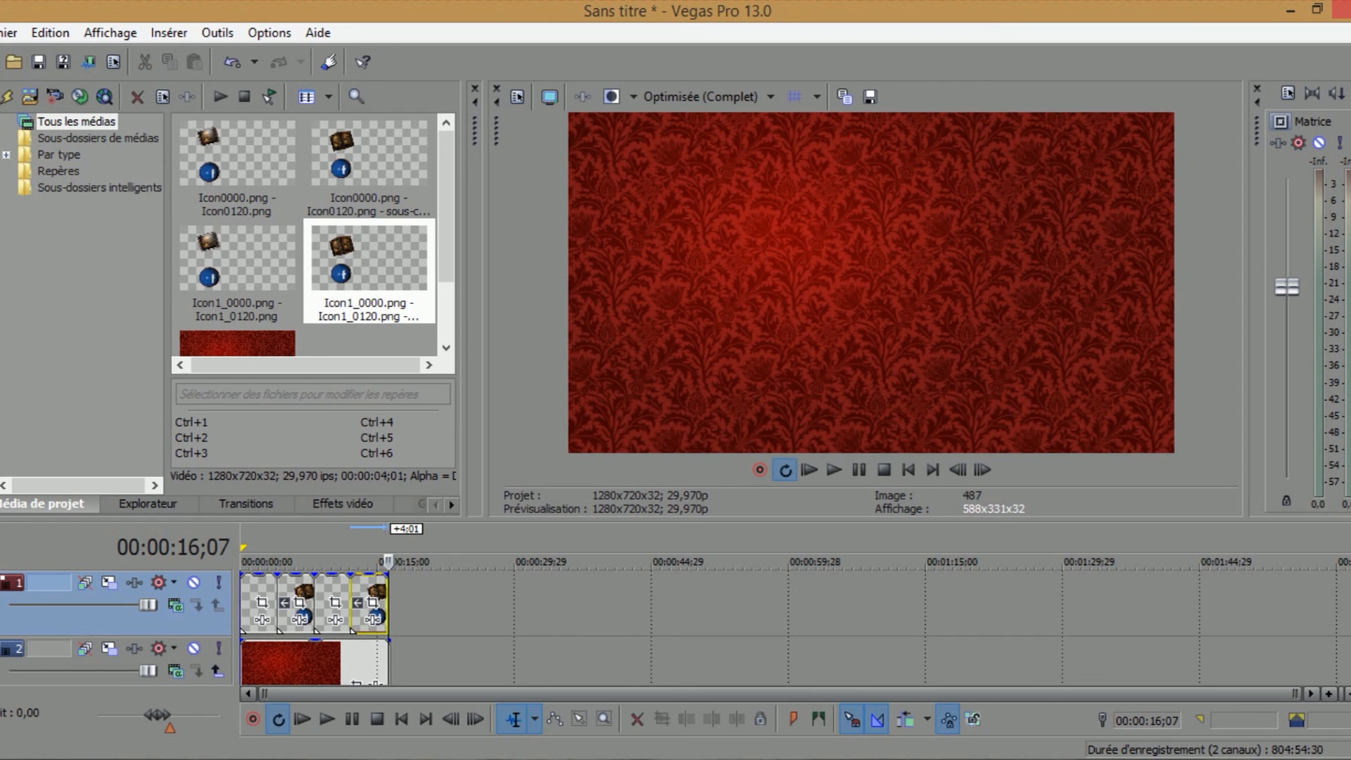
pyautogui.click(907, 470)
pyautogui.scroll(-1, 795, 629)
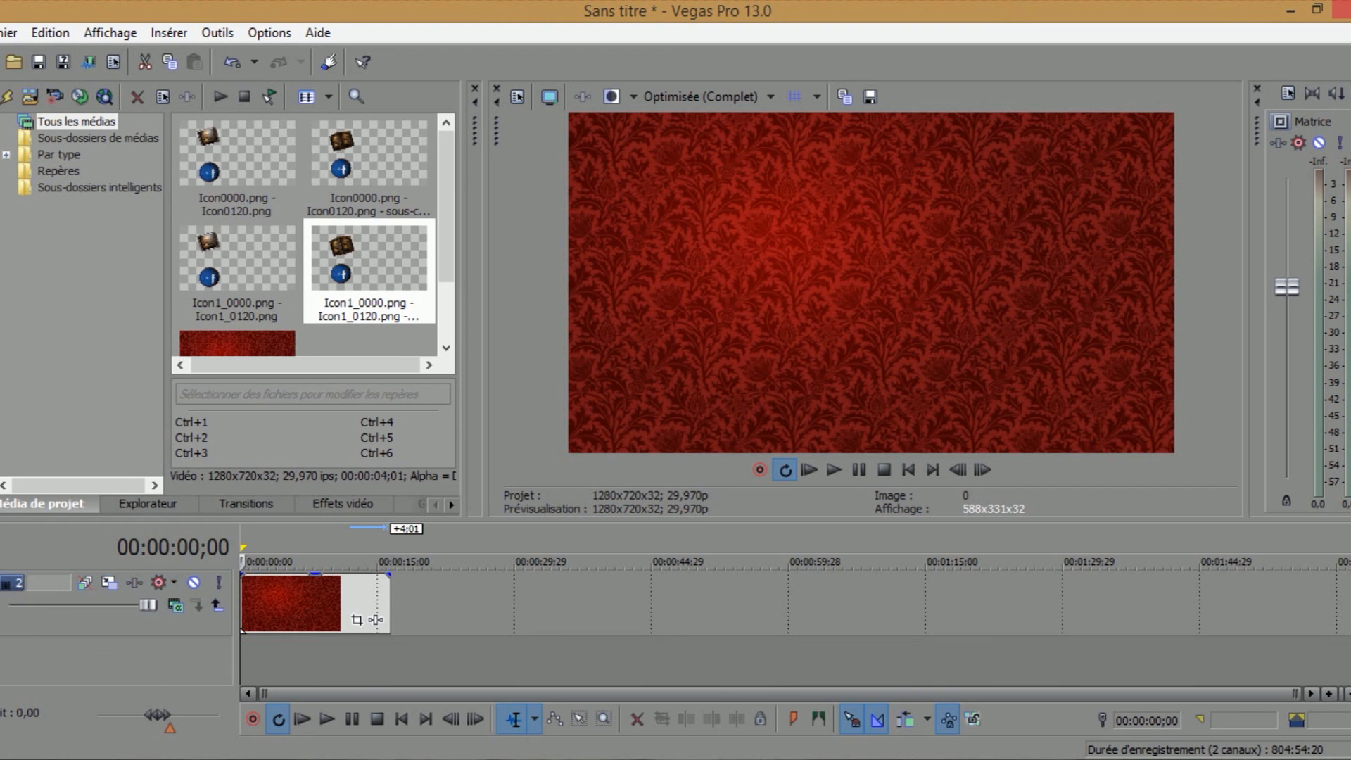
pyautogui.moveTo(390, 662); pyautogui.dragTo(241, 662)
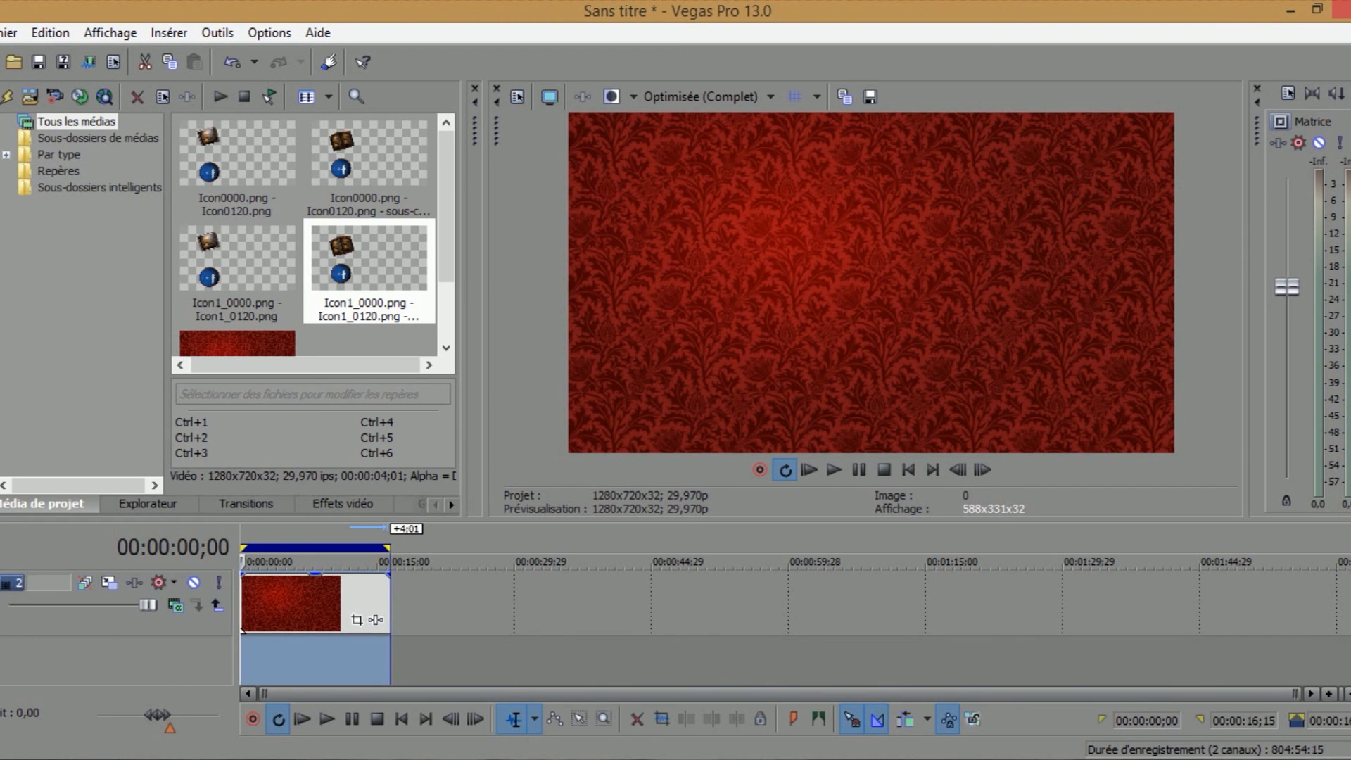
pyautogui.scroll(1, 243, 630)
pyautogui.click(834, 470)
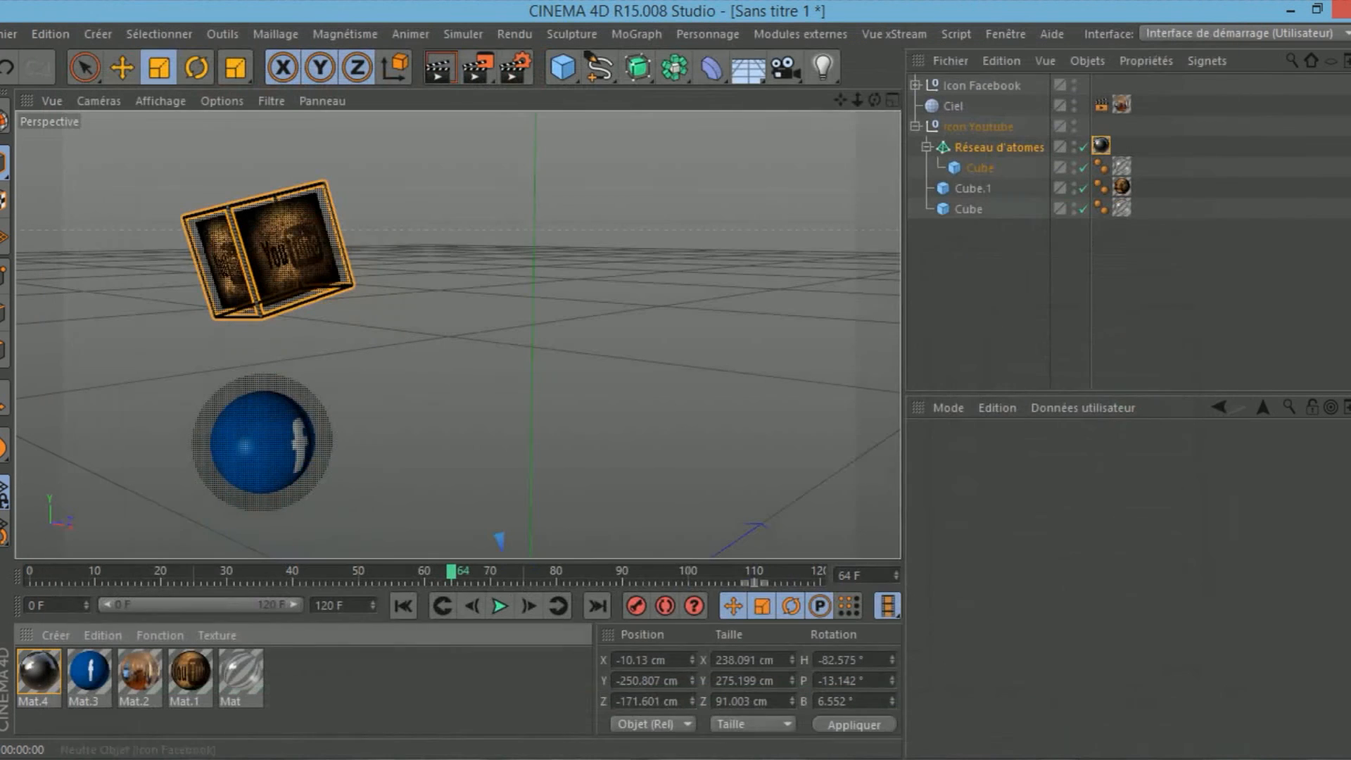
pyautogui.click(9, 34)
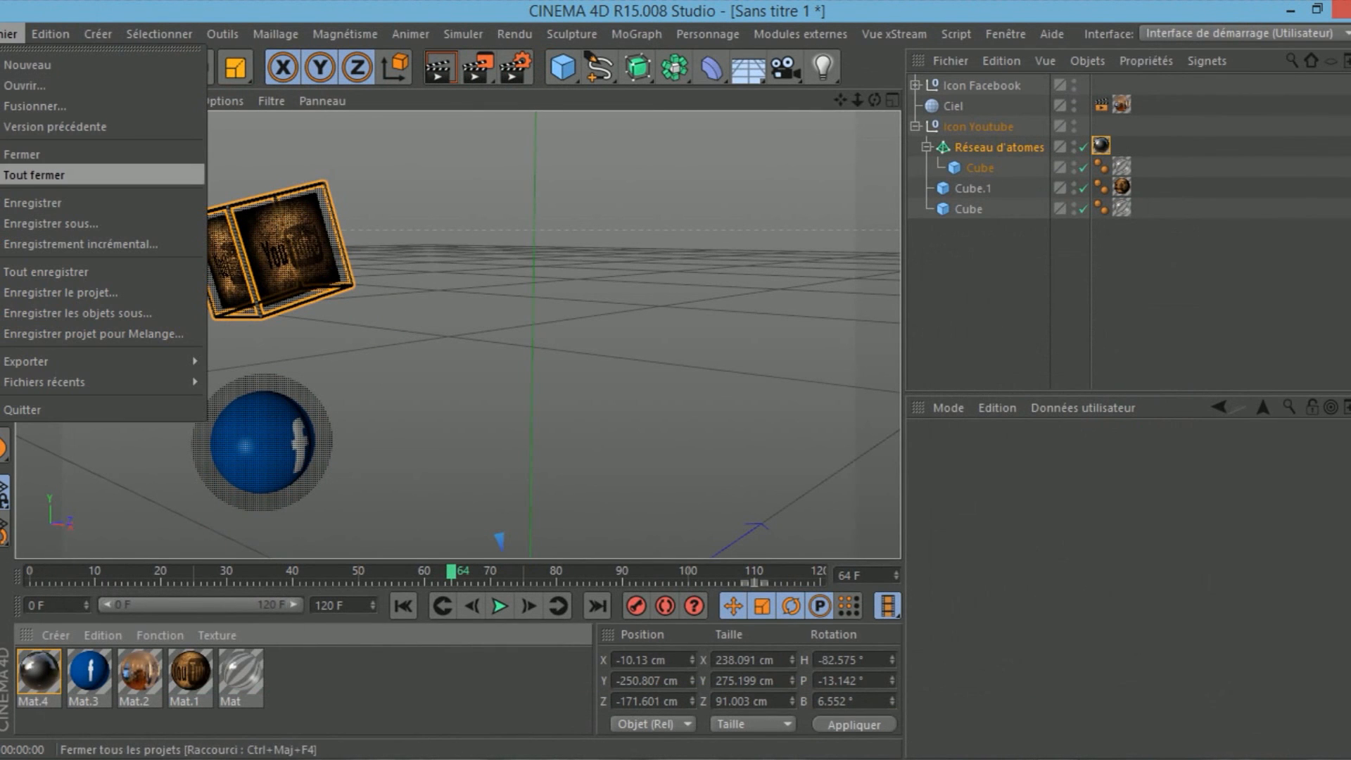
pyautogui.press('Escape')
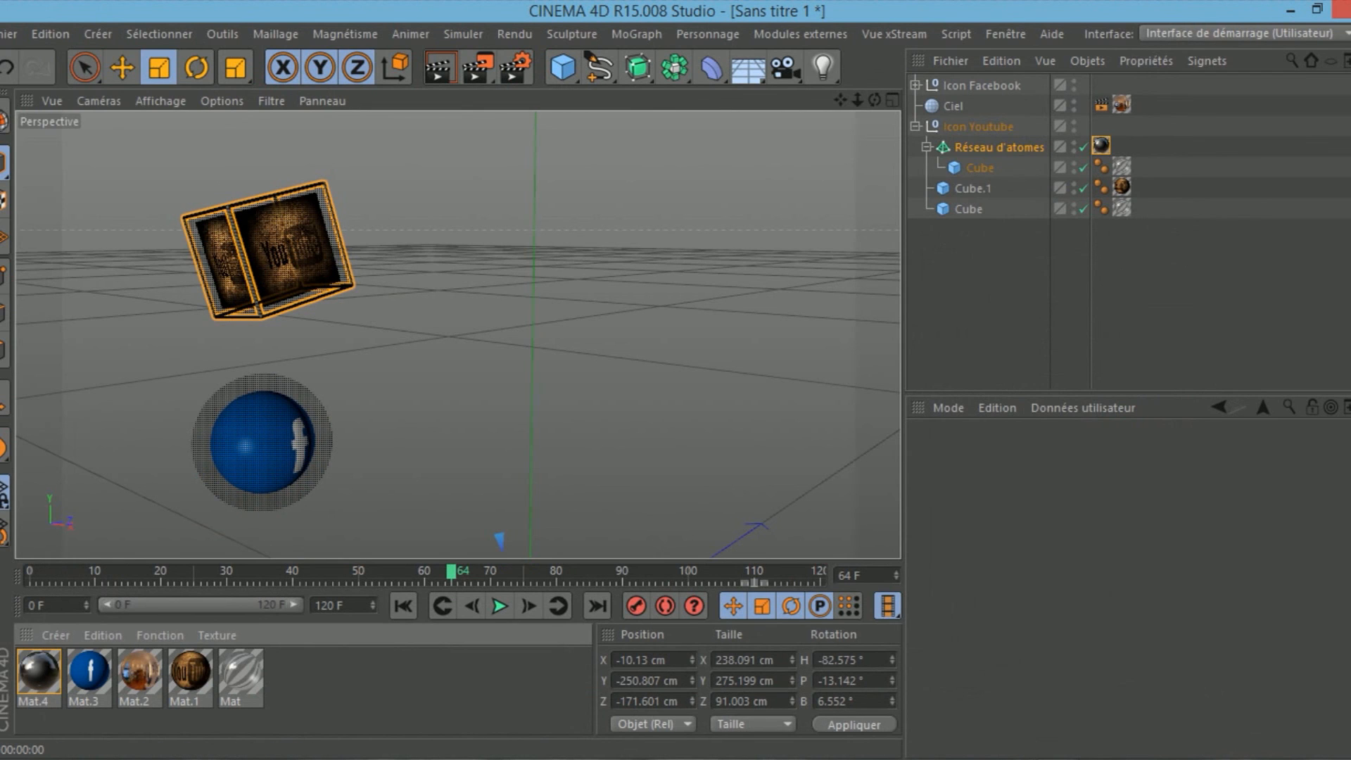